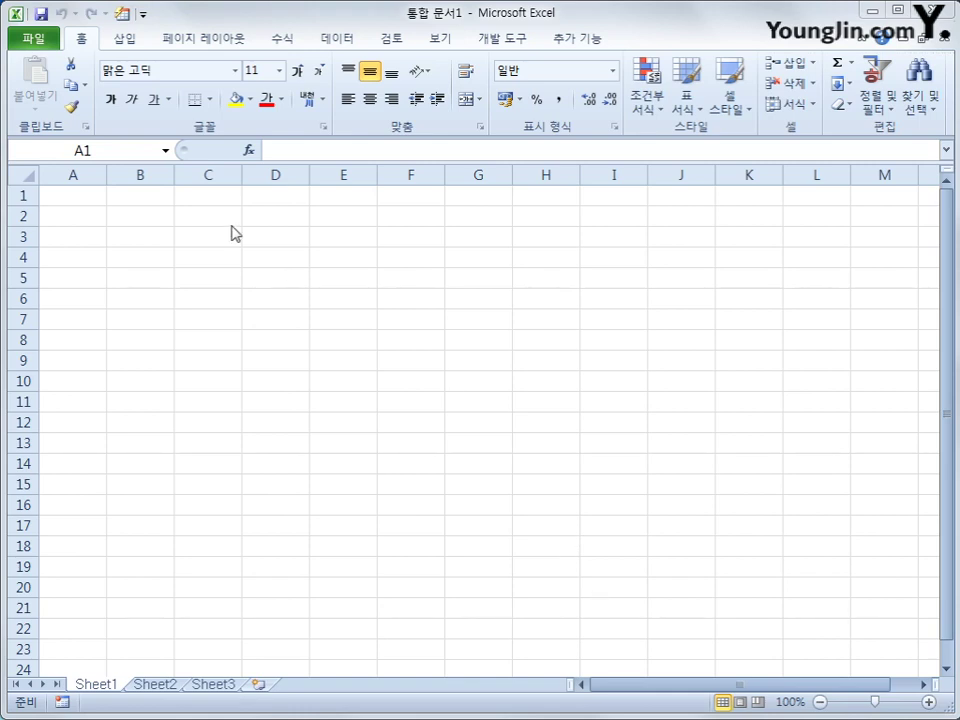
# Open the 기출따라하기 workbook from C:\컴활1급\스프레드시트\기출따라하기.
pyautogui.click(28, 42)
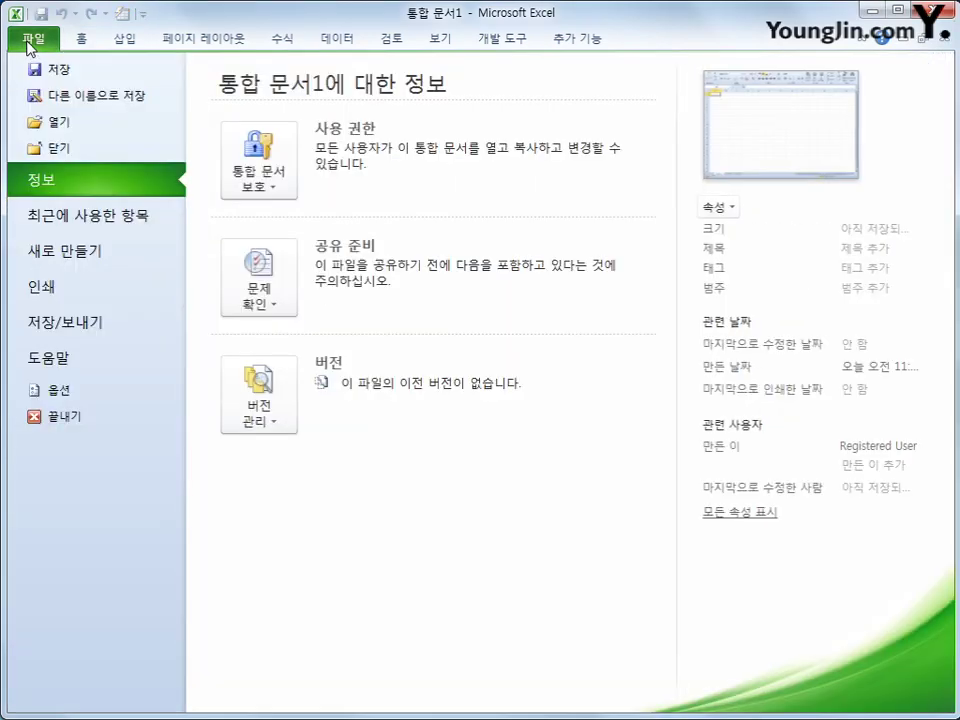
pyautogui.click(40, 122)
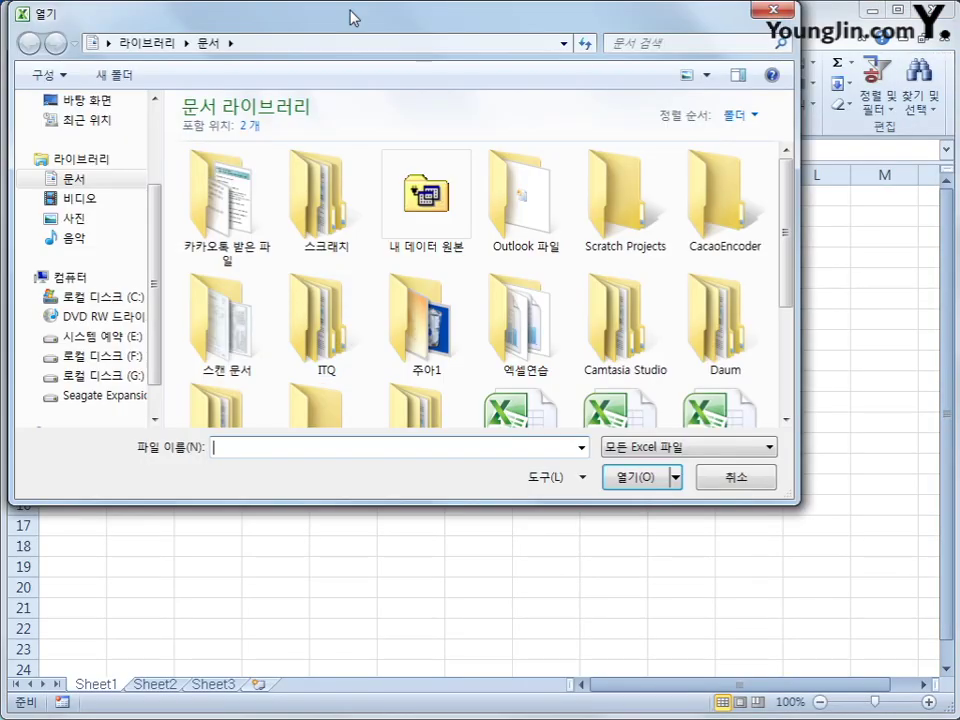
pyautogui.moveTo(352, 17); pyautogui.dragTo(446, 94)
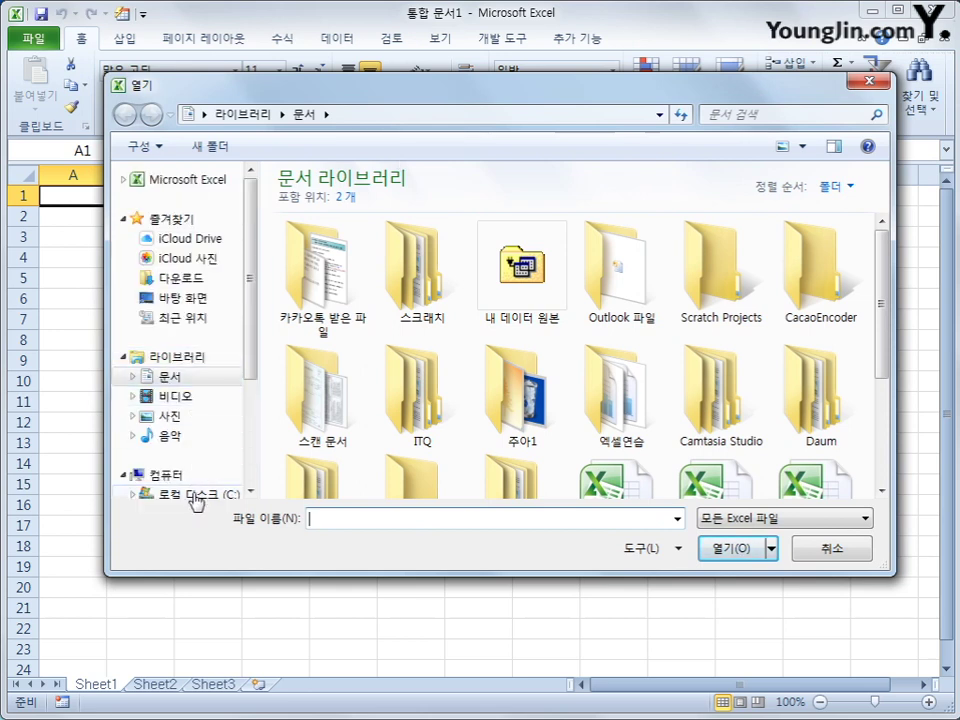
pyautogui.click(193, 494)
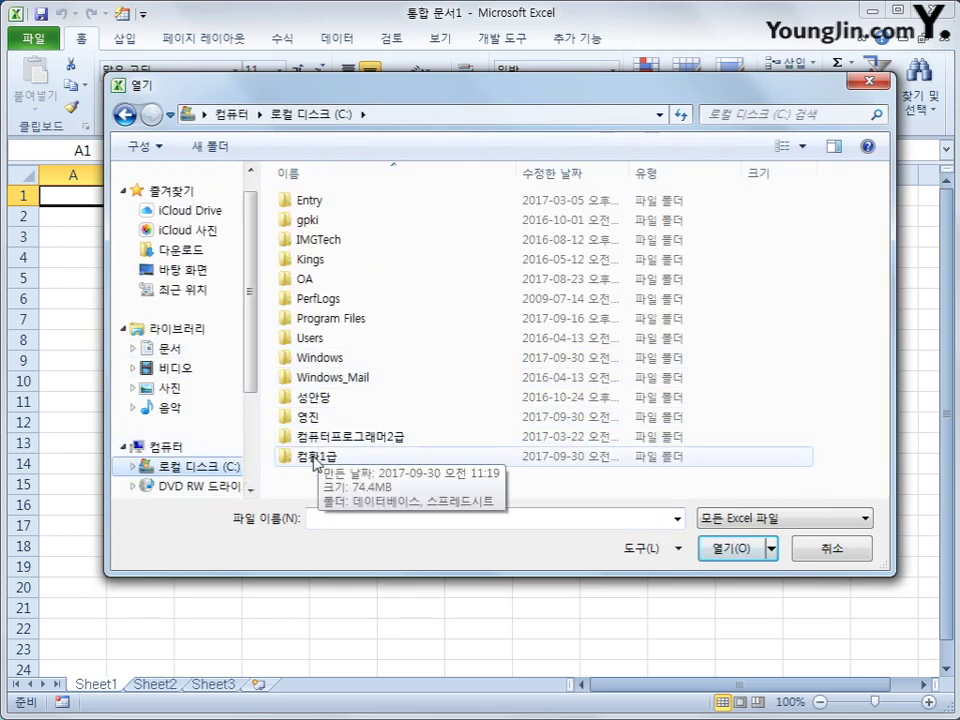
pyautogui.click(328, 461)
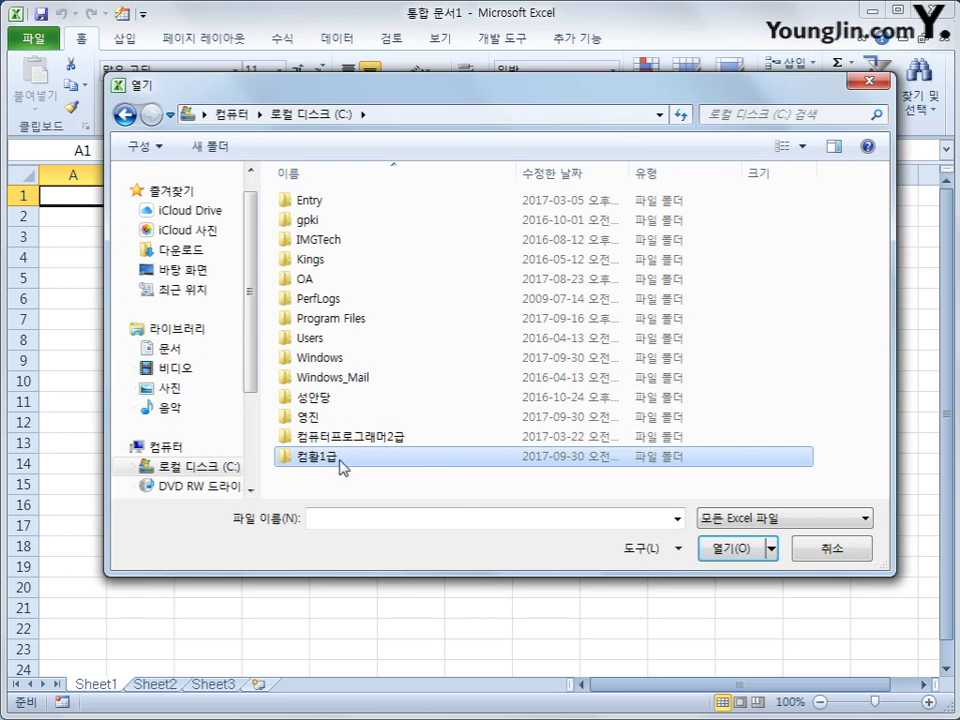
pyautogui.doubleClick(334, 463)
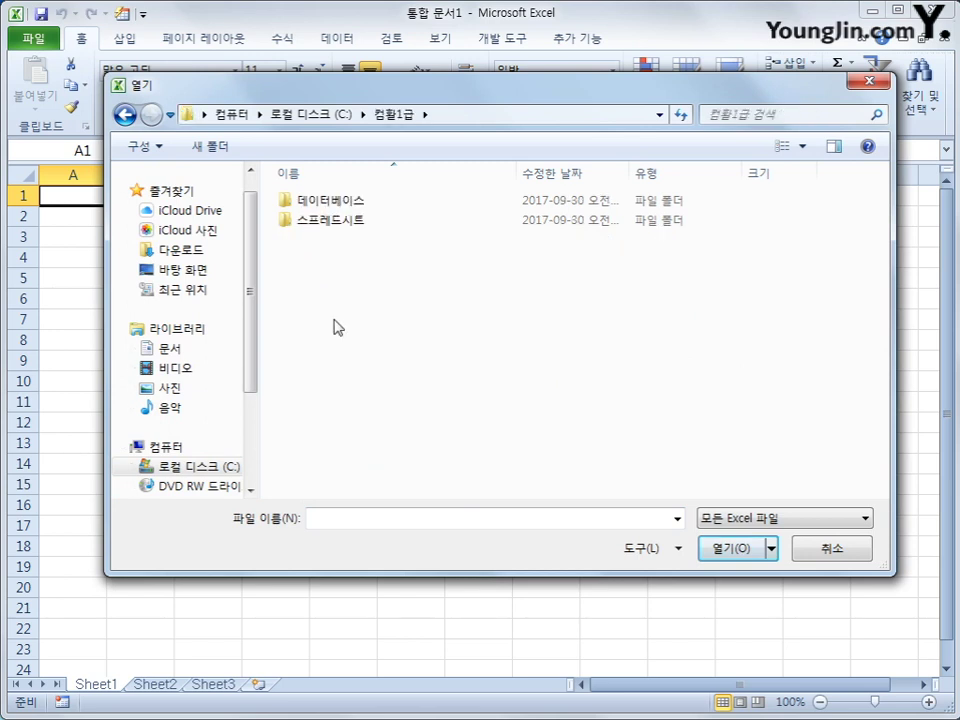
pyautogui.doubleClick(339, 222)
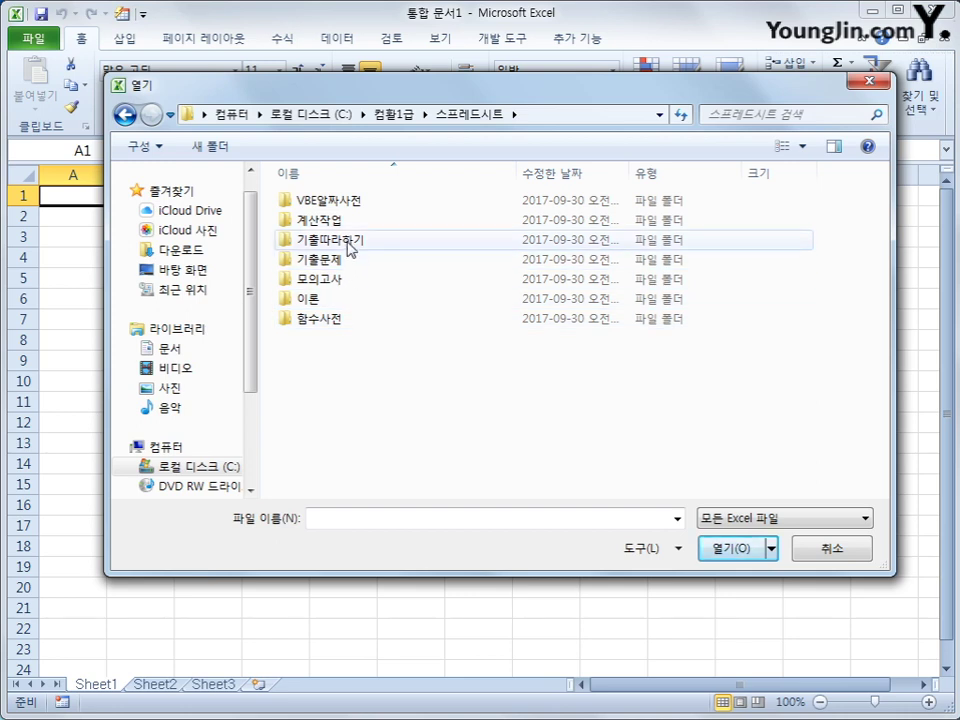
pyautogui.click(350, 248)
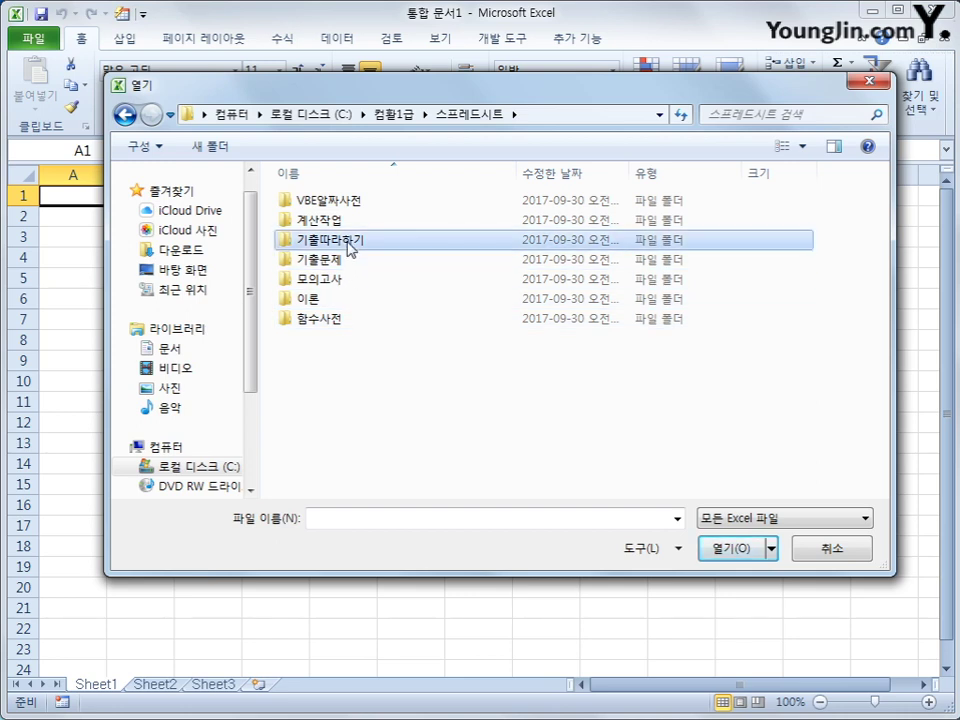
pyautogui.doubleClick(350, 248)
pyautogui.click(348, 230)
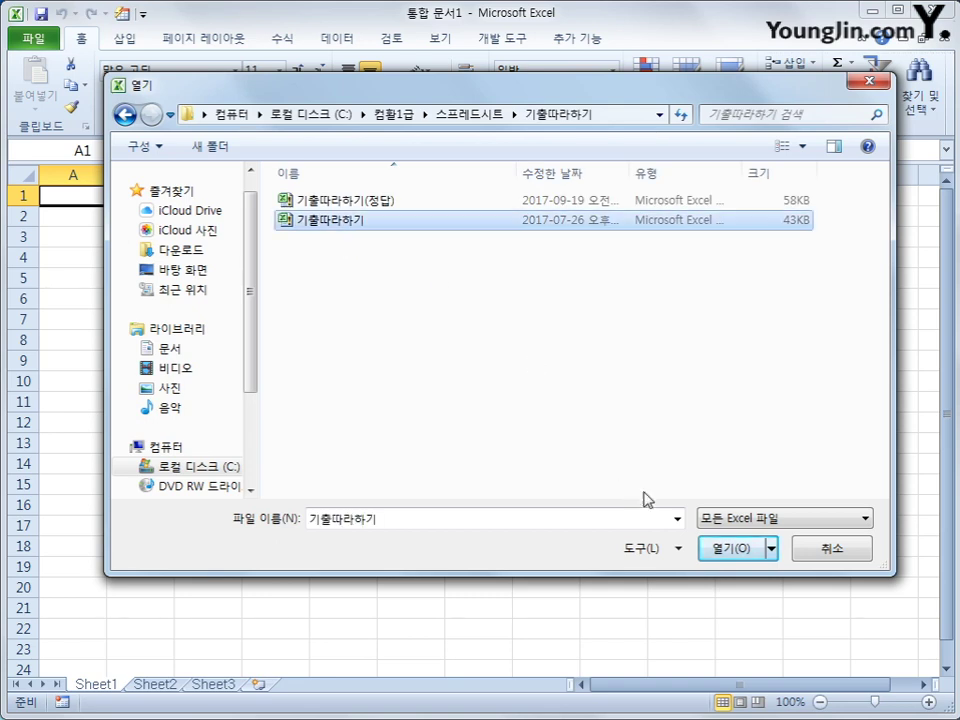
pyautogui.click(718, 548)
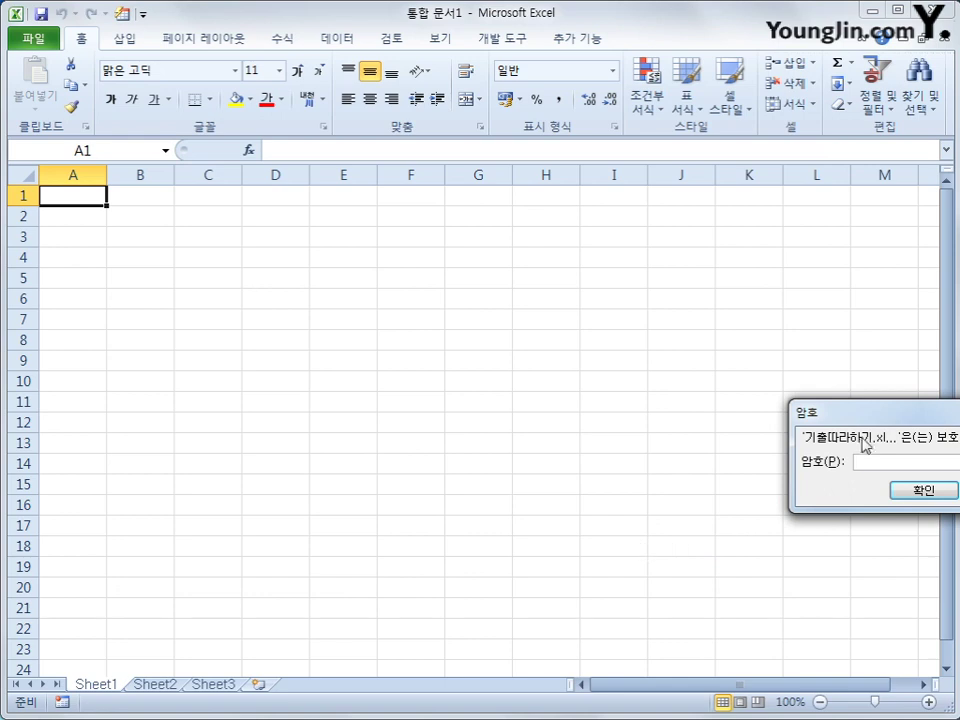
# Enter the workbook password to unlock 기출따라하기 and switch to the 기본작업 sheet.
pyautogui.moveTo(864, 420); pyautogui.dragTo(458, 278)
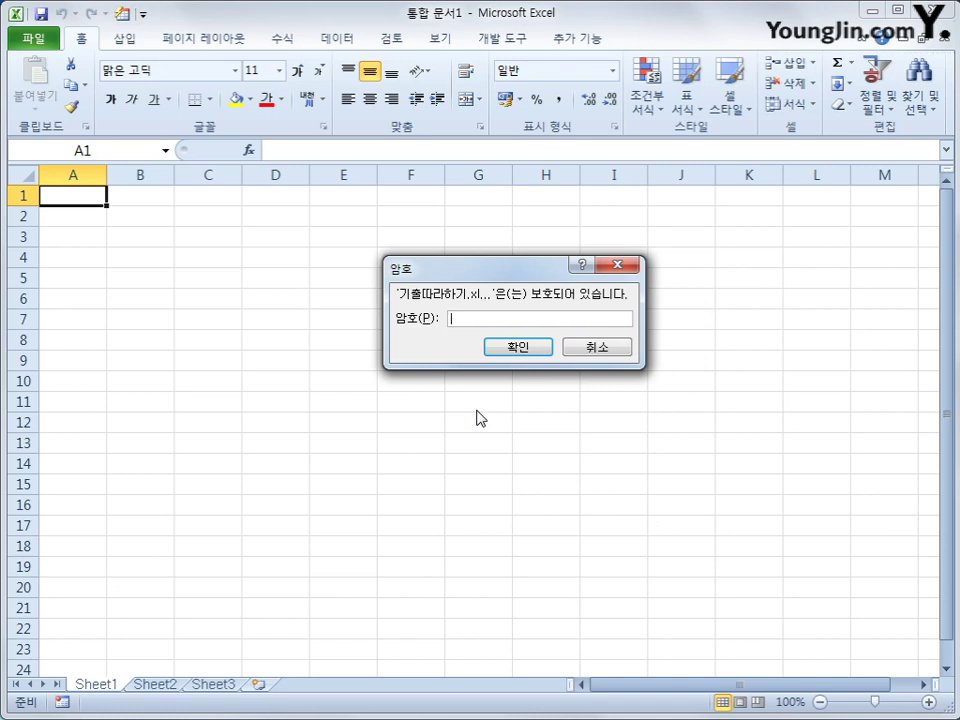
pyautogui.write('******')
pyautogui.press('Return')
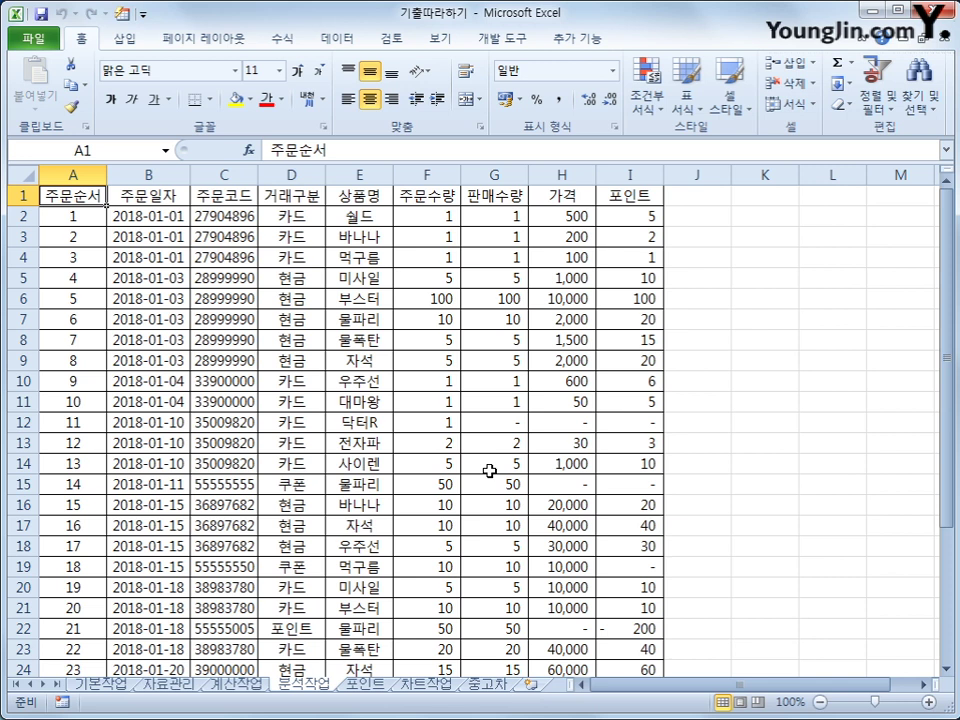
pyautogui.click(122, 686)
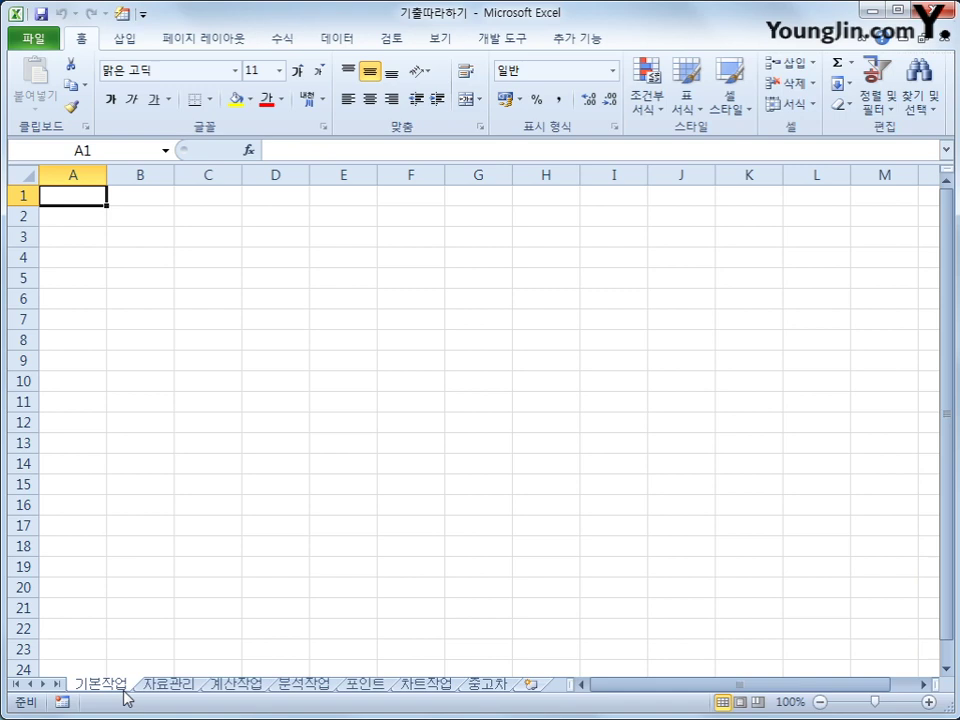
pyautogui.click(494, 686)
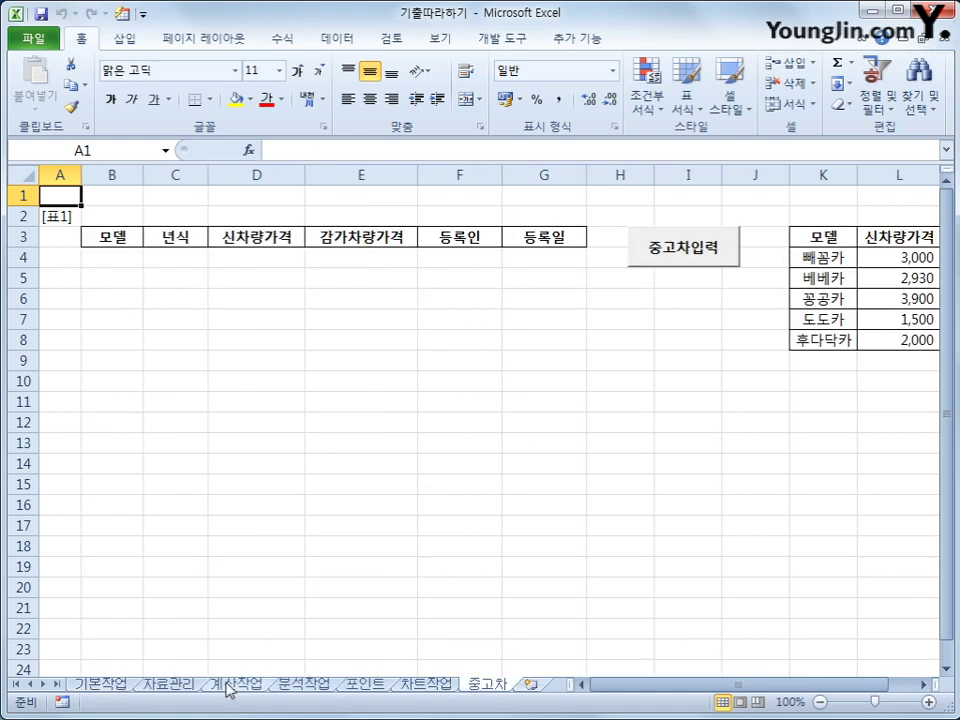
pyautogui.click(131, 685)
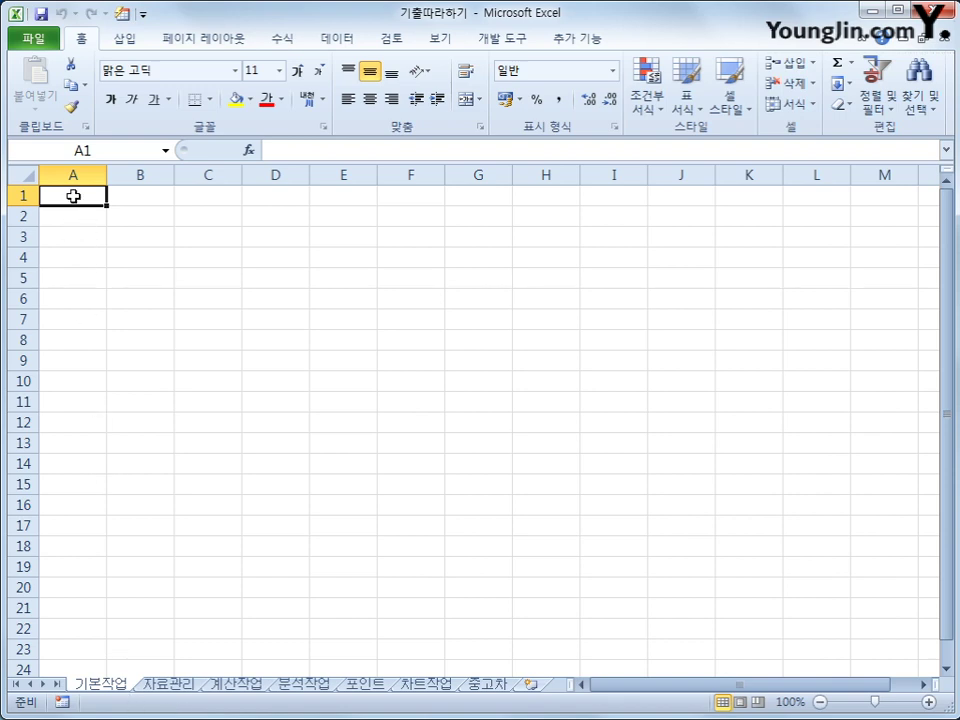
# Start a Microsoft Query import with MS Access Database, choosing 편의점.accdb as the source.
pyautogui.click(328, 44)
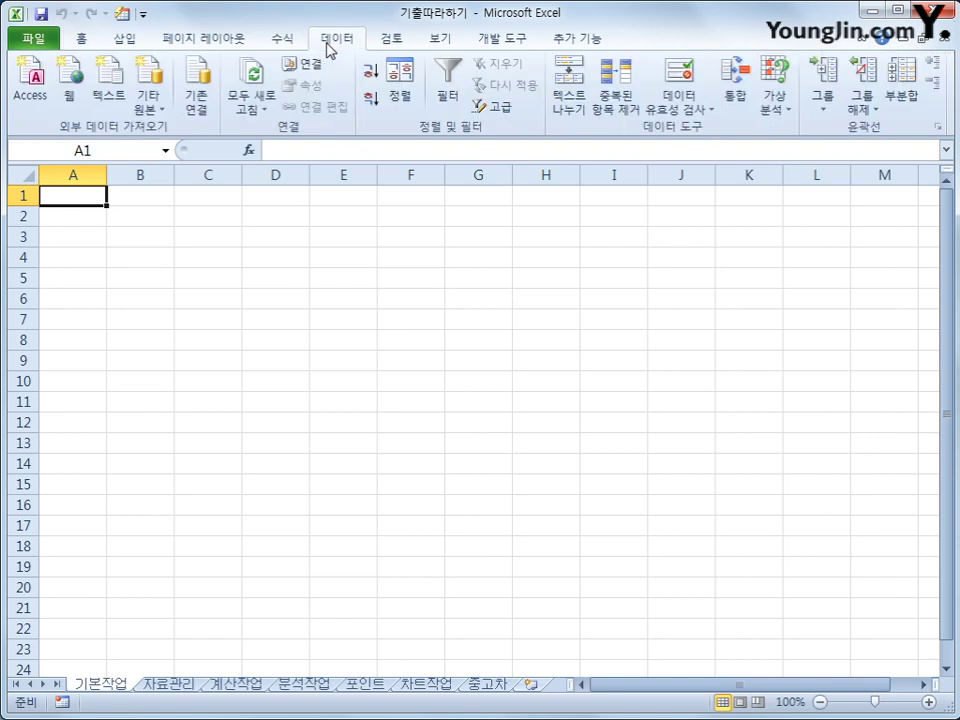
pyautogui.click(152, 113)
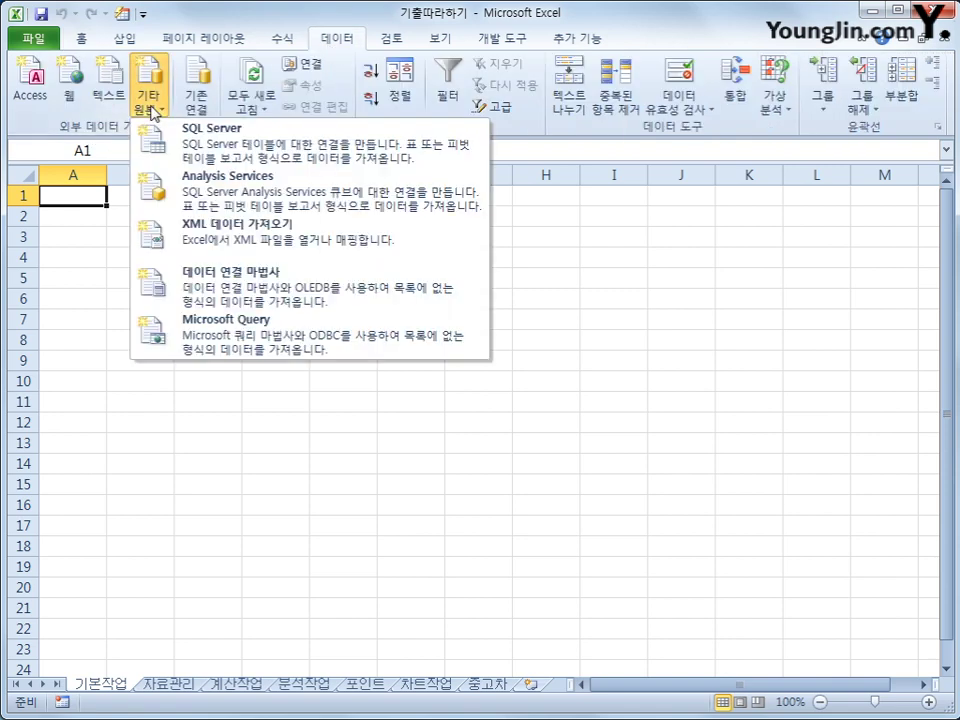
pyautogui.click(210, 331)
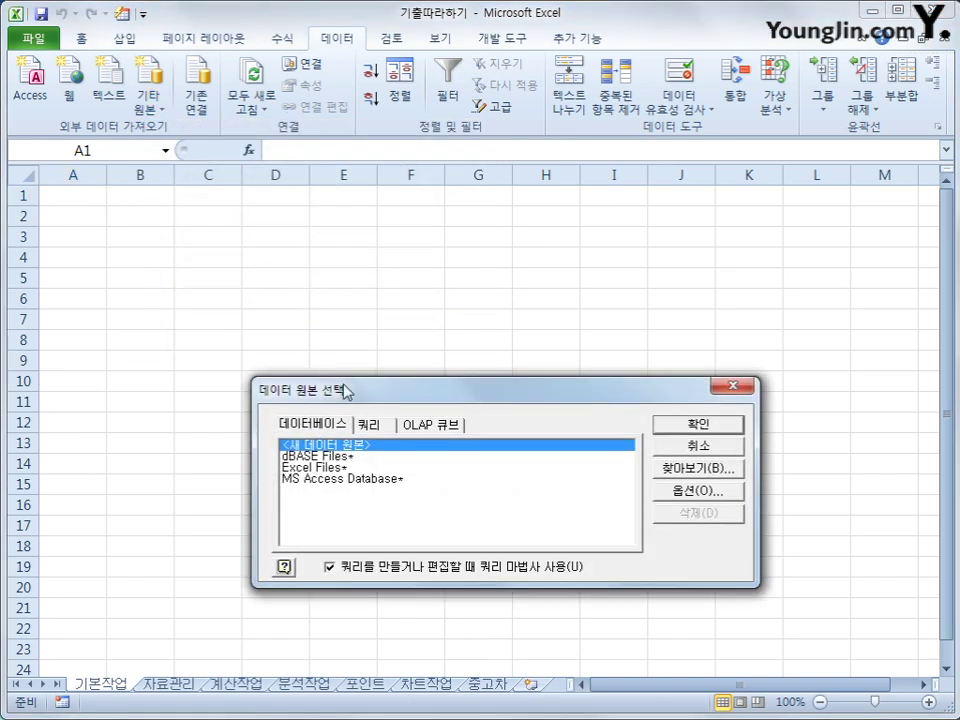
pyautogui.moveTo(345, 390); pyautogui.dragTo(366, 318)
pyautogui.click(373, 408)
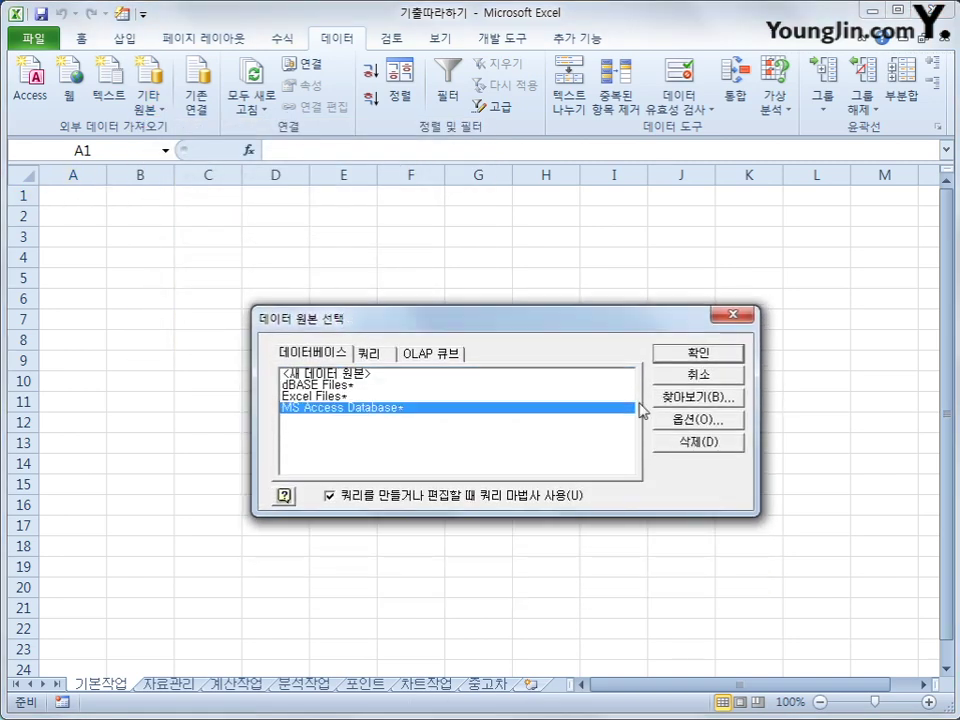
pyautogui.click(698, 355)
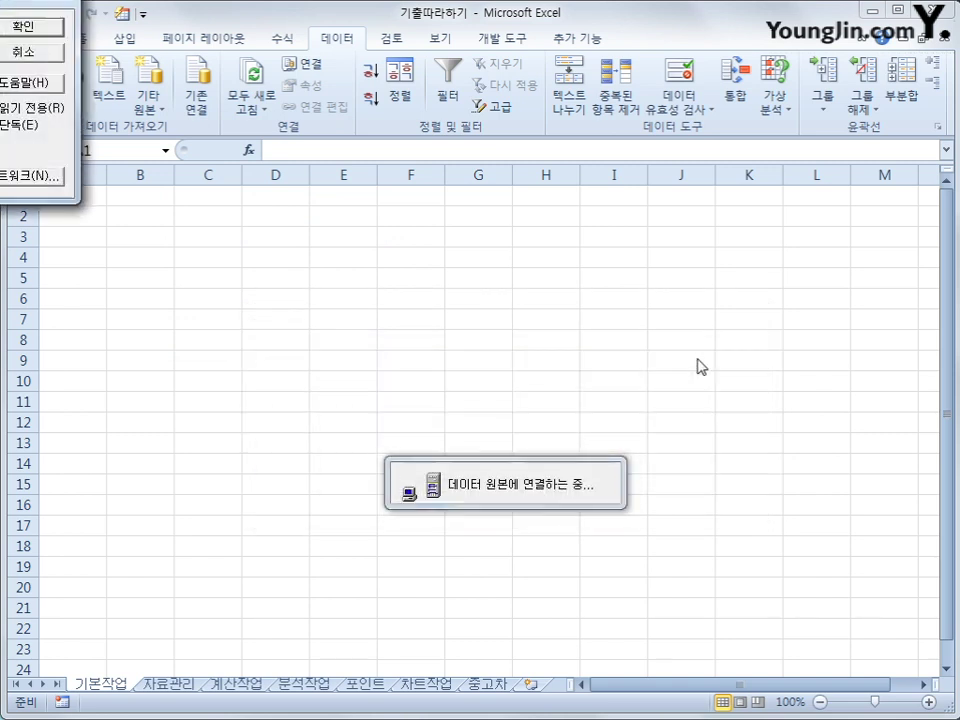
pyautogui.moveTo(407, 122); pyautogui.dragTo(528, 162)
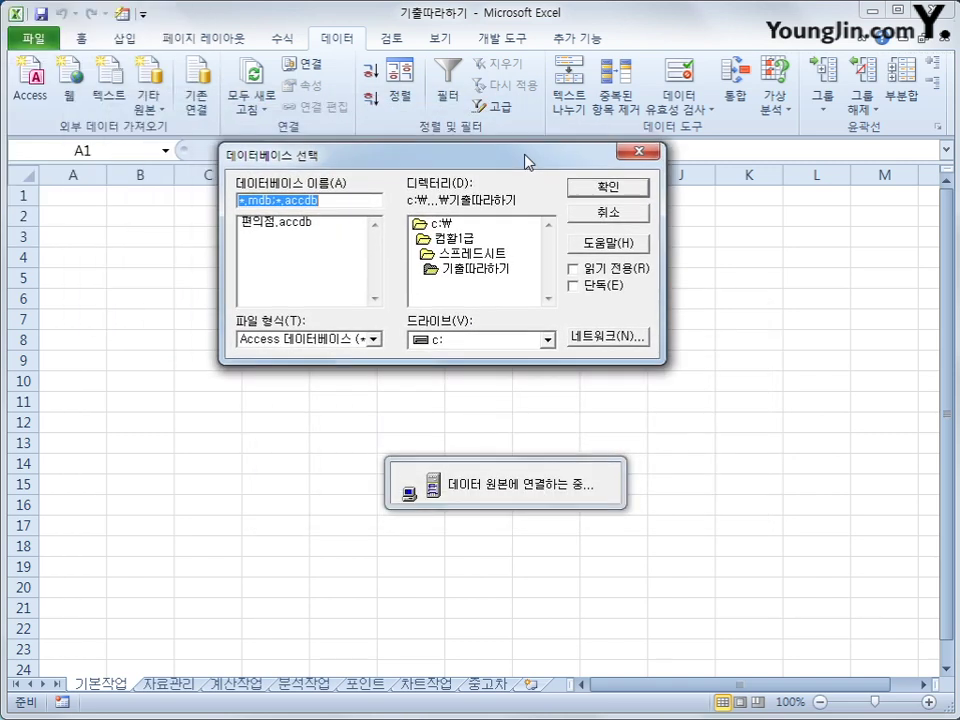
pyautogui.click(305, 224)
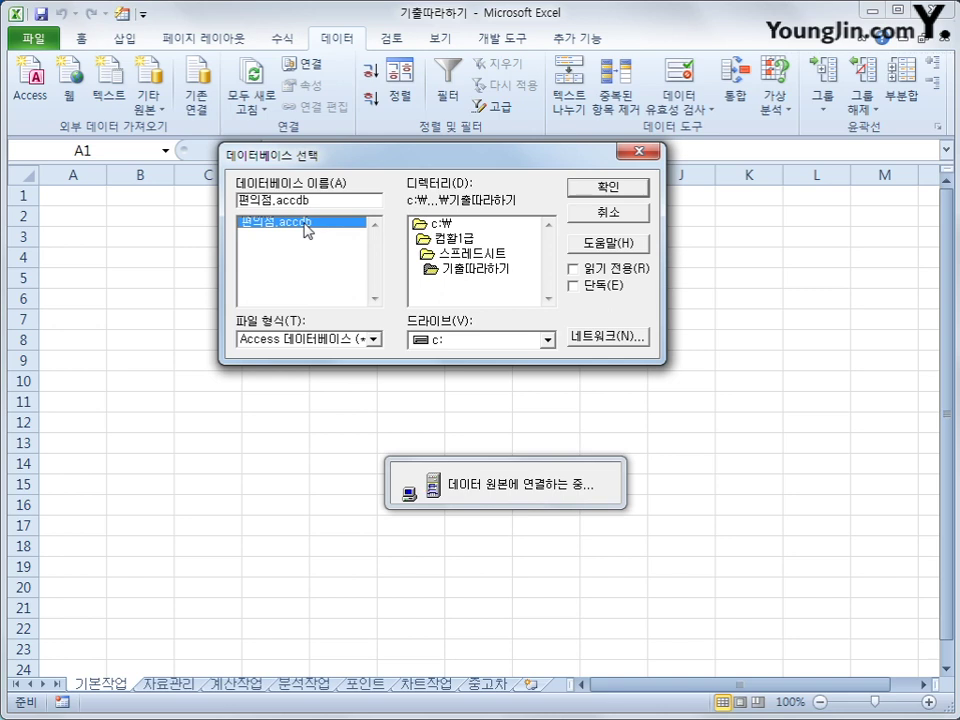
pyautogui.click(579, 193)
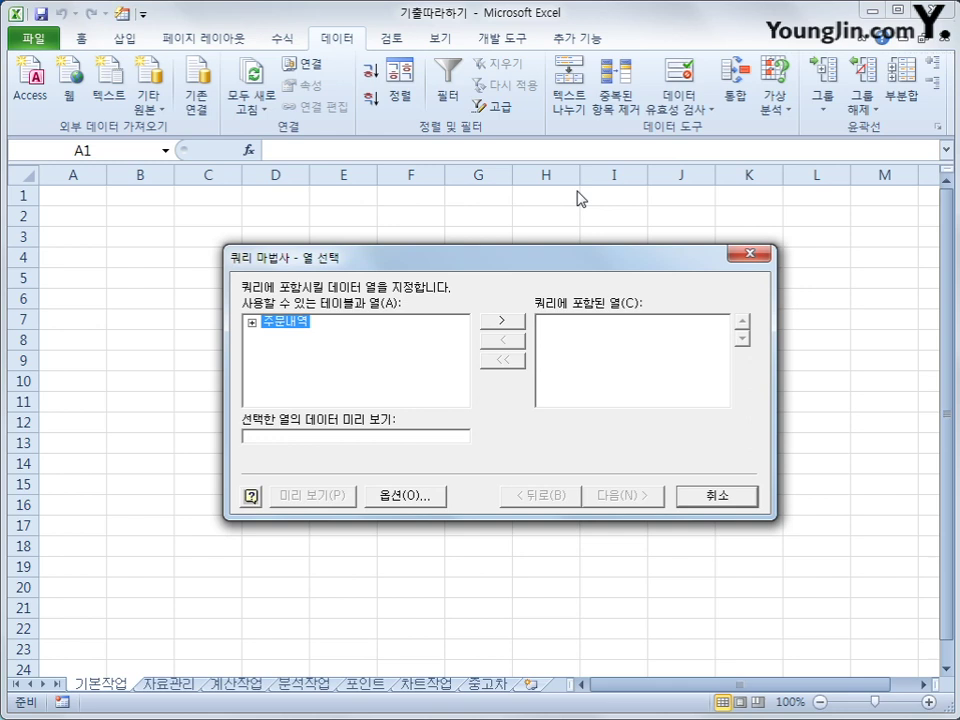
# Add 주문내역's 거래구분, 상품명, 판매수량, 가격, 포인트 and 주문코드 columns to the query.
pyautogui.doubleClick(265, 325)
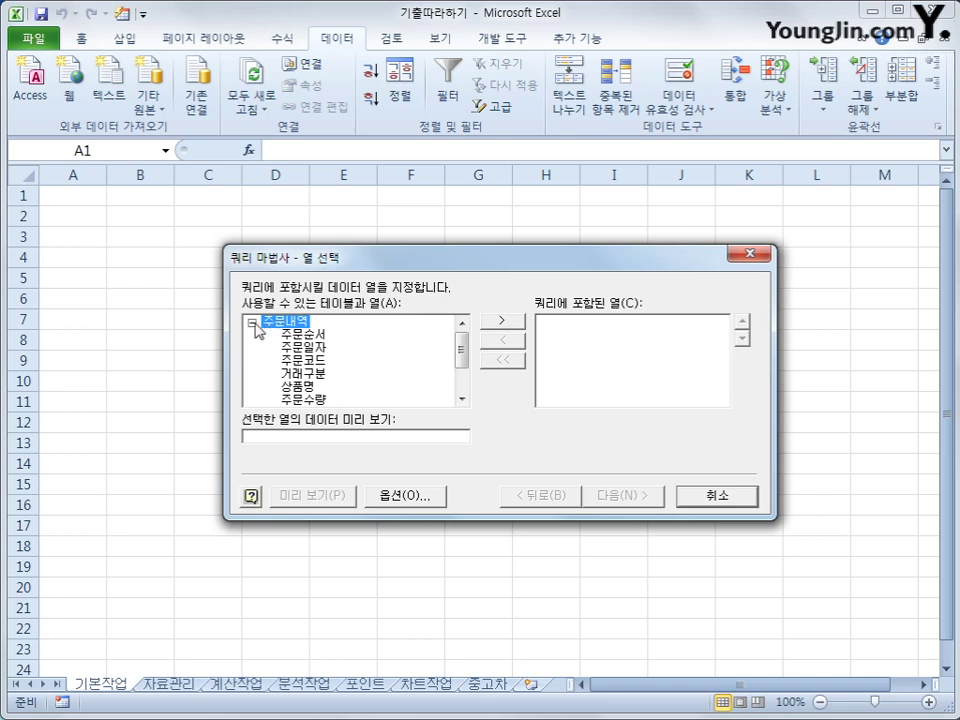
pyautogui.click(252, 323)
pyautogui.click(252, 323)
pyautogui.click(318, 375)
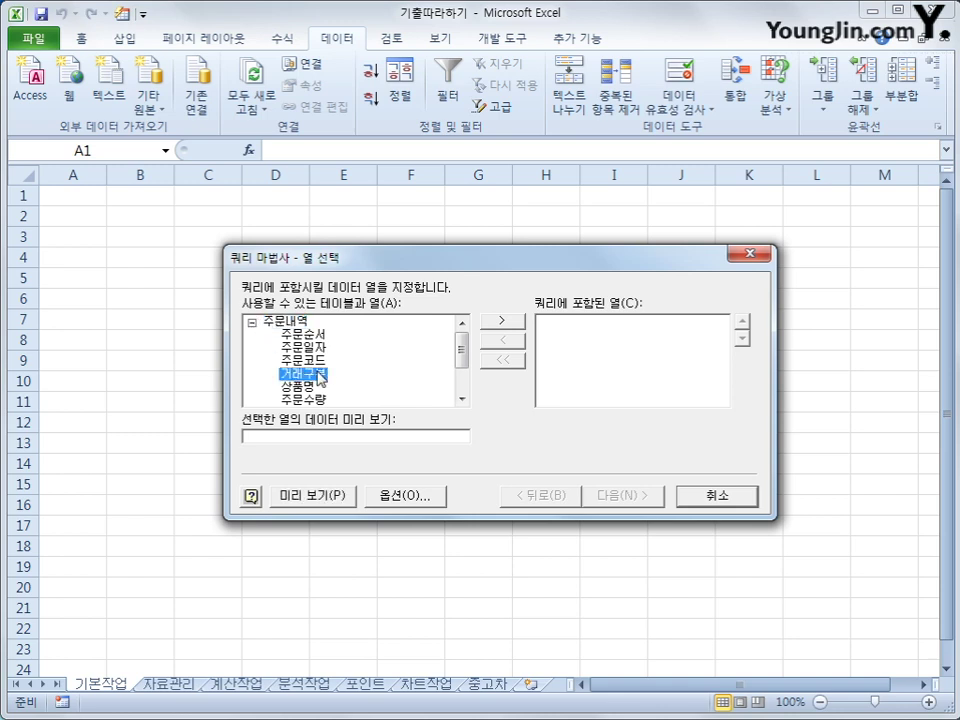
pyautogui.doubleClick(320, 377)
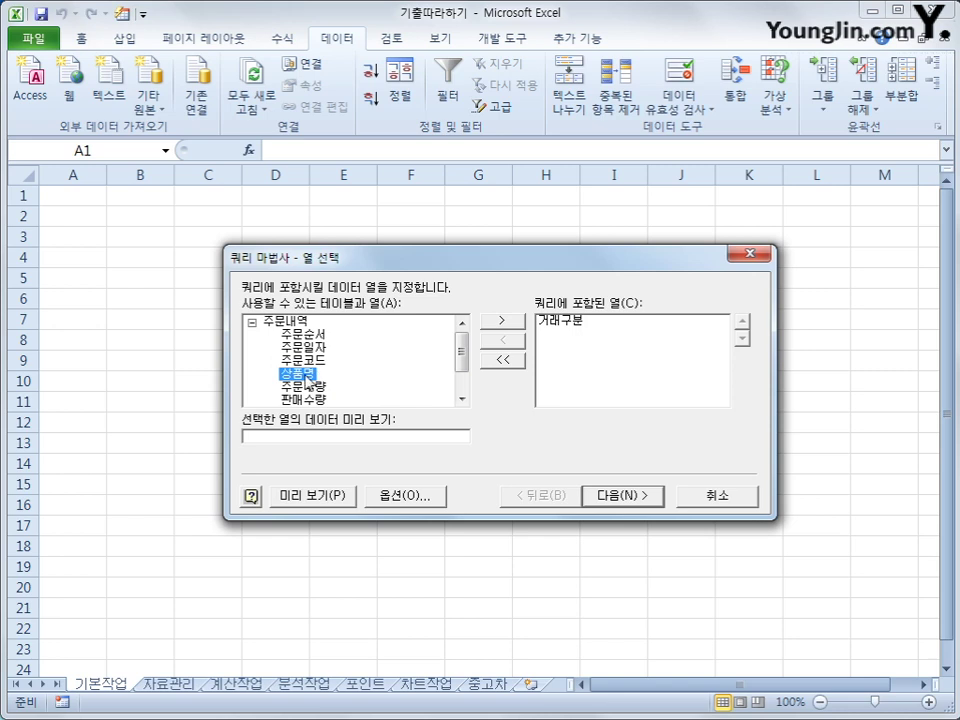
pyautogui.doubleClick(309, 377)
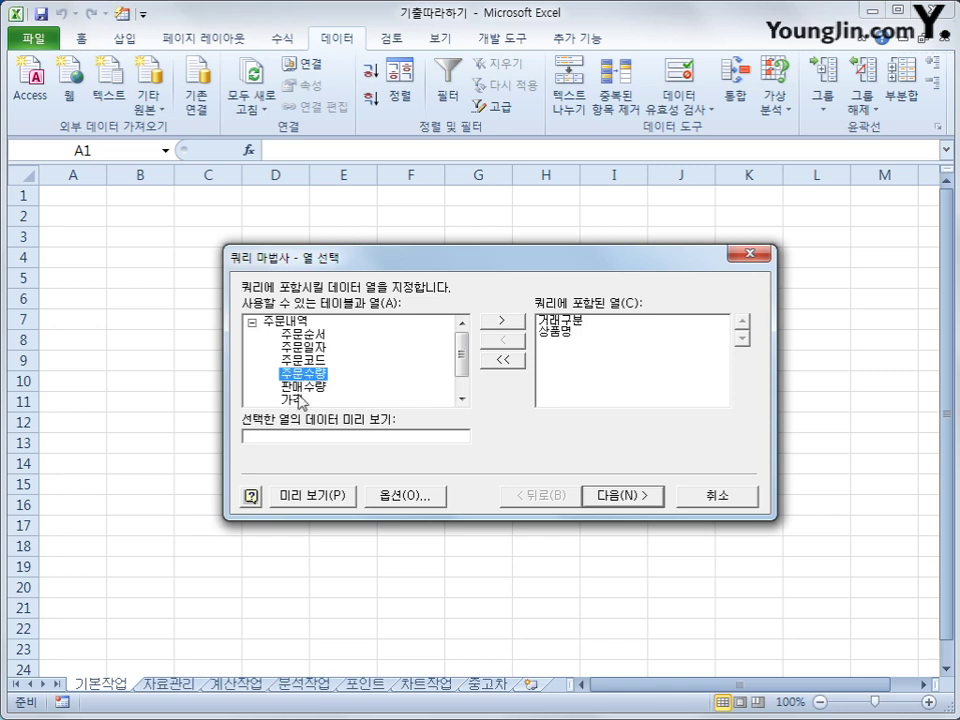
pyautogui.doubleClick(306, 387)
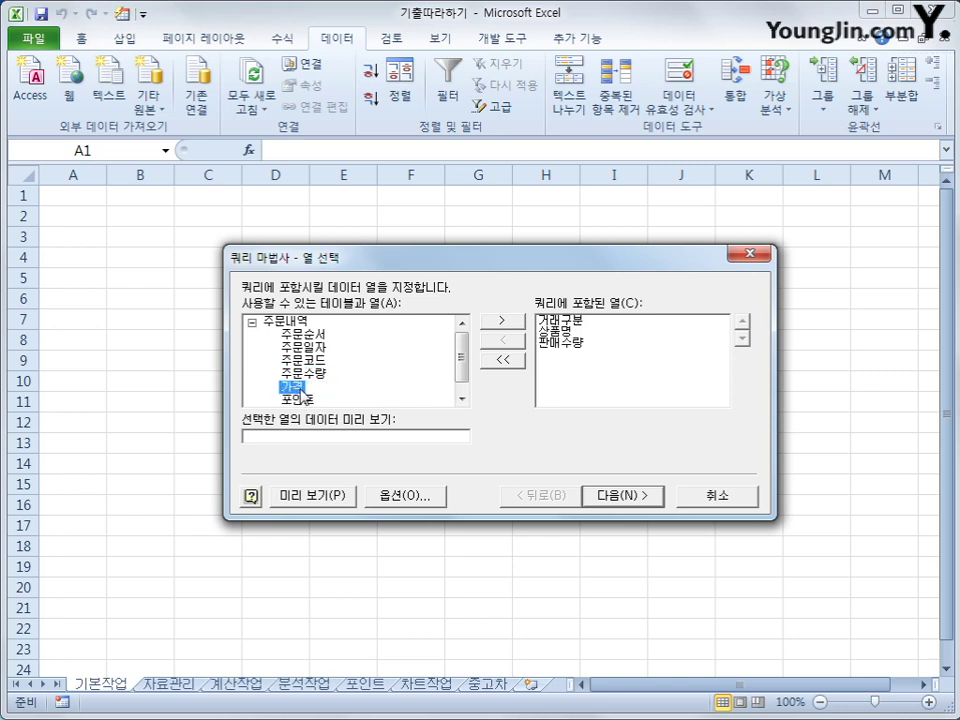
pyautogui.doubleClick(306, 397)
pyautogui.doubleClick(302, 390)
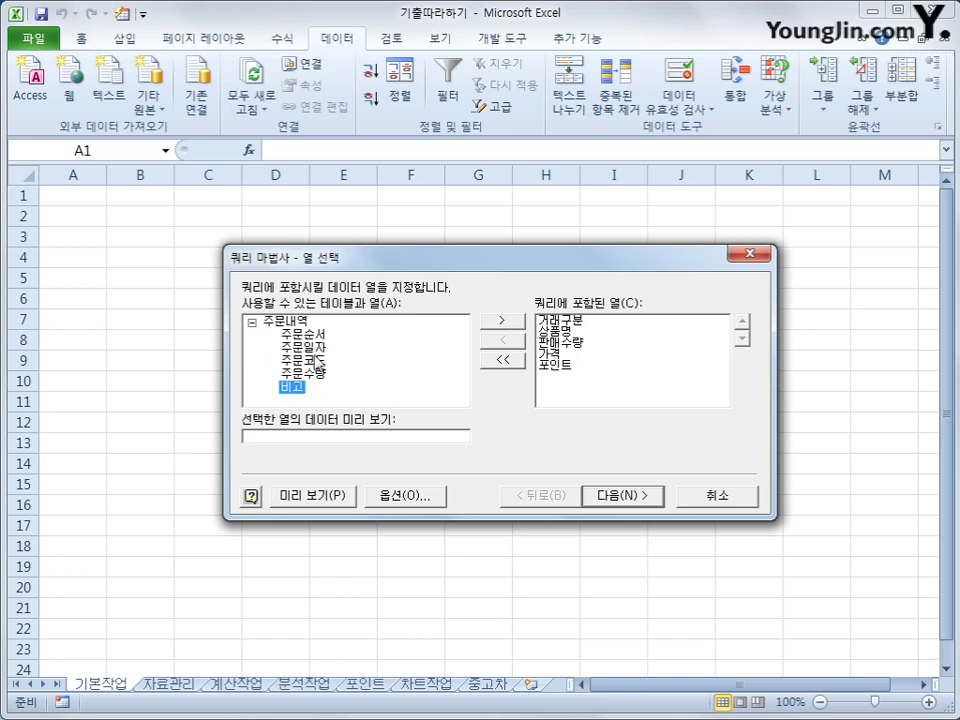
pyautogui.doubleClick(316, 358)
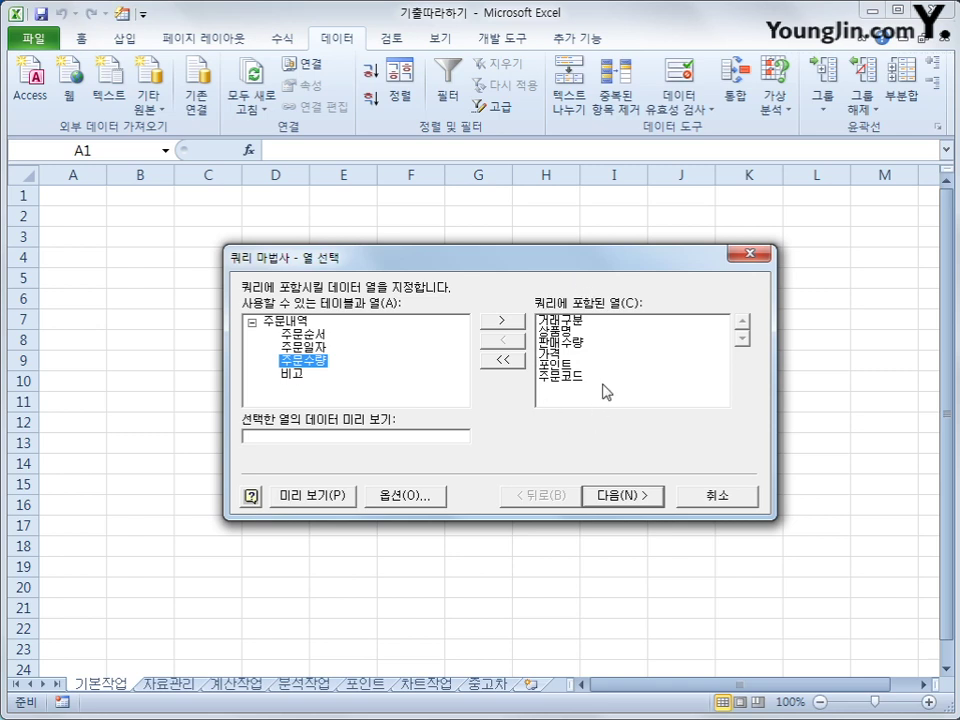
pyautogui.click(629, 506)
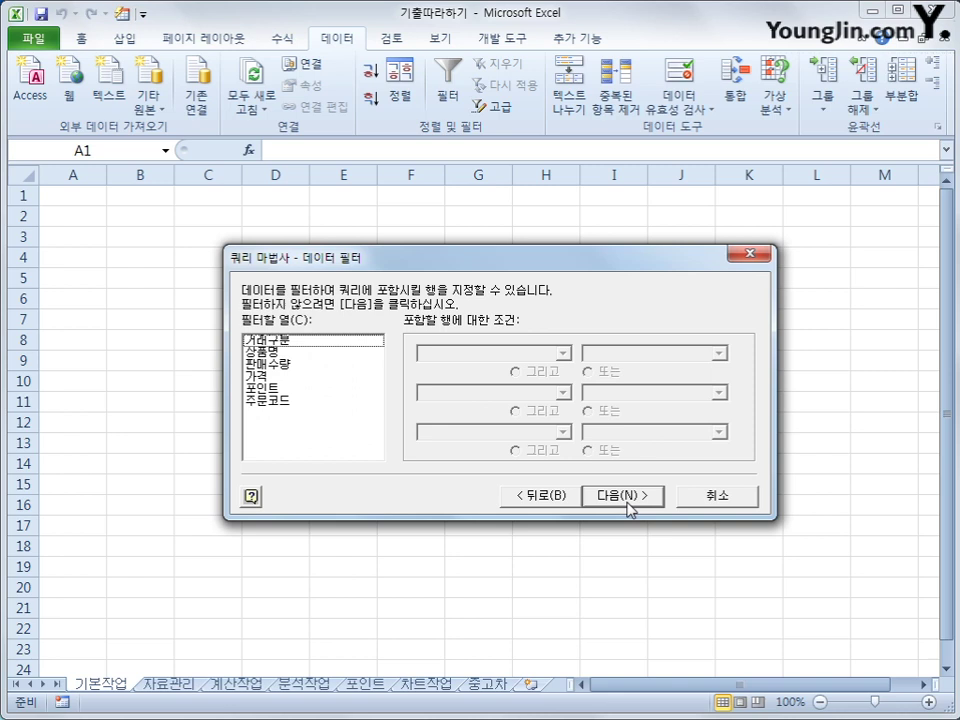
# Filter the query to rows where 판매수량 is greater than 0.
pyautogui.click(340, 368)
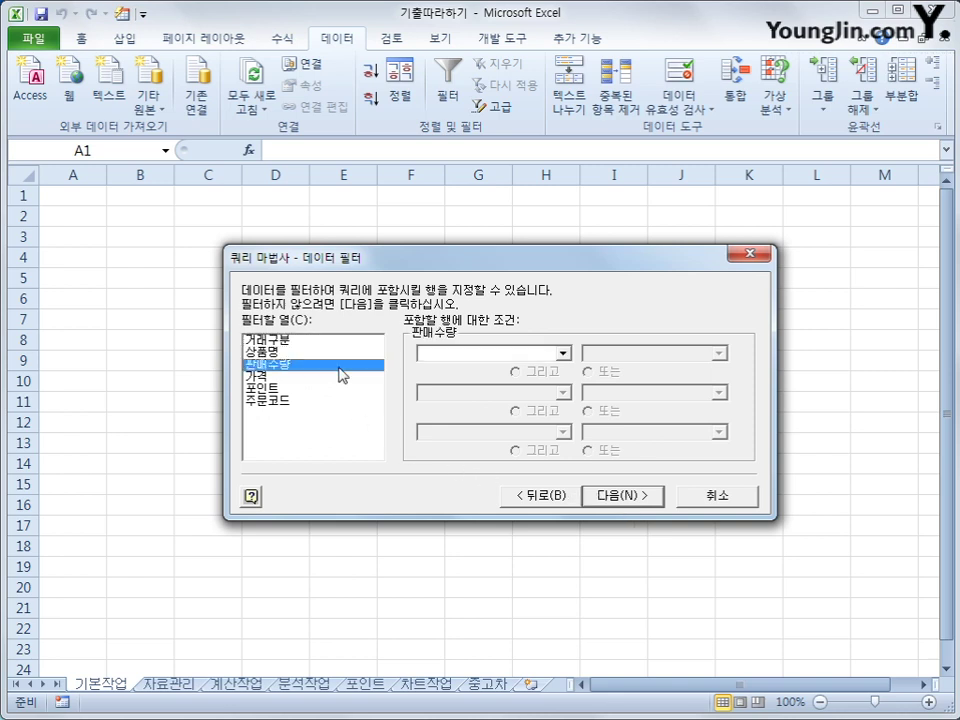
pyautogui.click(552, 355)
pyautogui.click(539, 406)
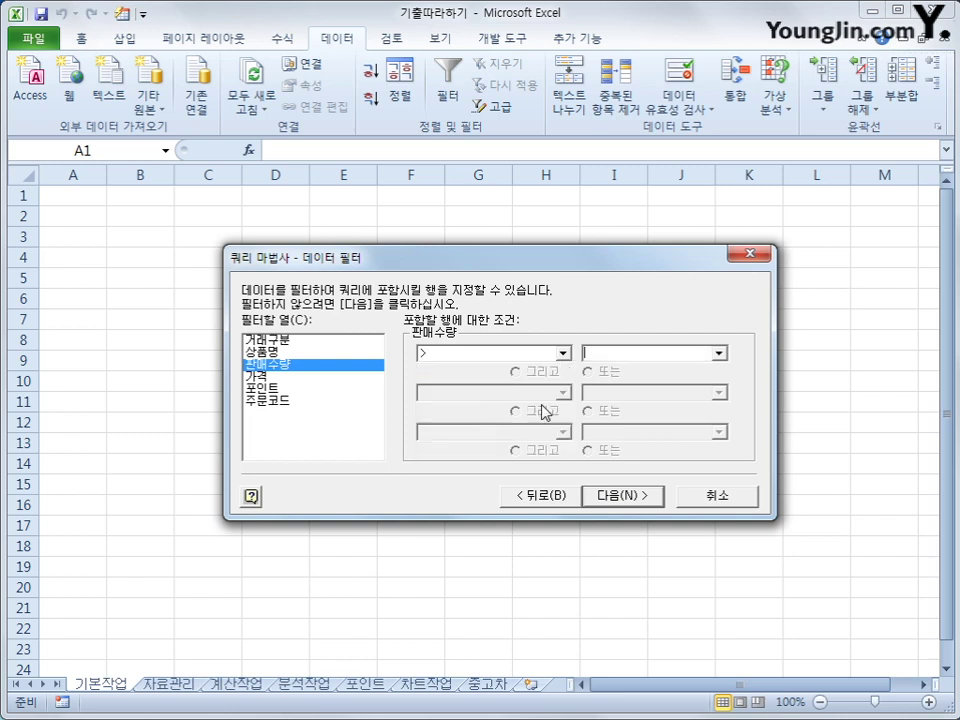
pyautogui.write('0')
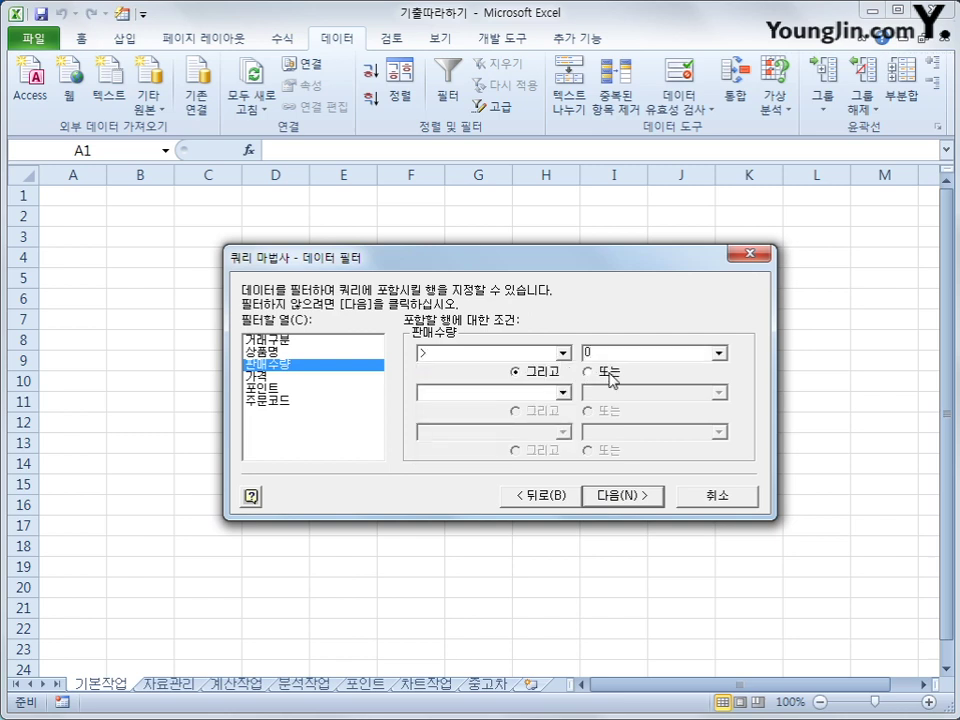
# Add the condition 거래구분 equals 카드 or equals 현금, then continue to sorting.
pyautogui.click(328, 342)
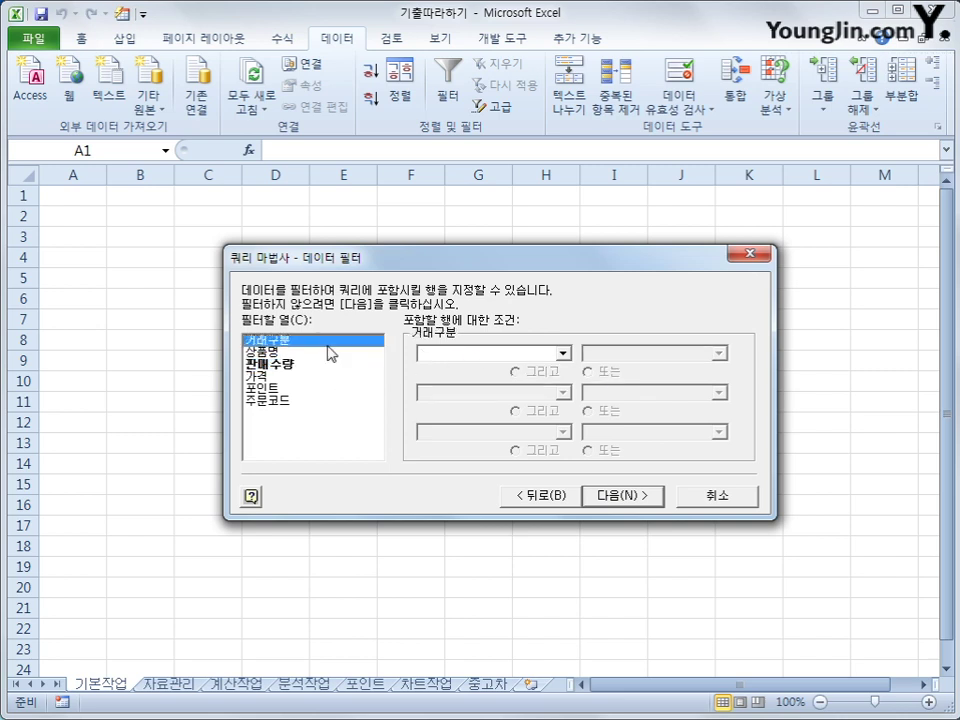
pyautogui.click(452, 354)
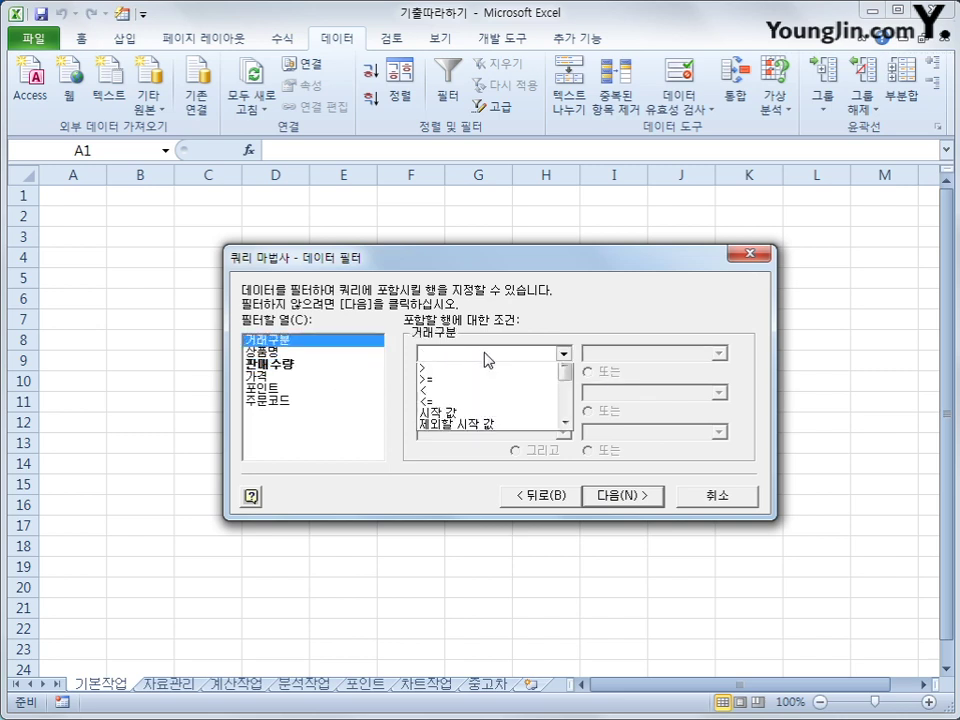
pyautogui.click(487, 381)
pyautogui.click(718, 353)
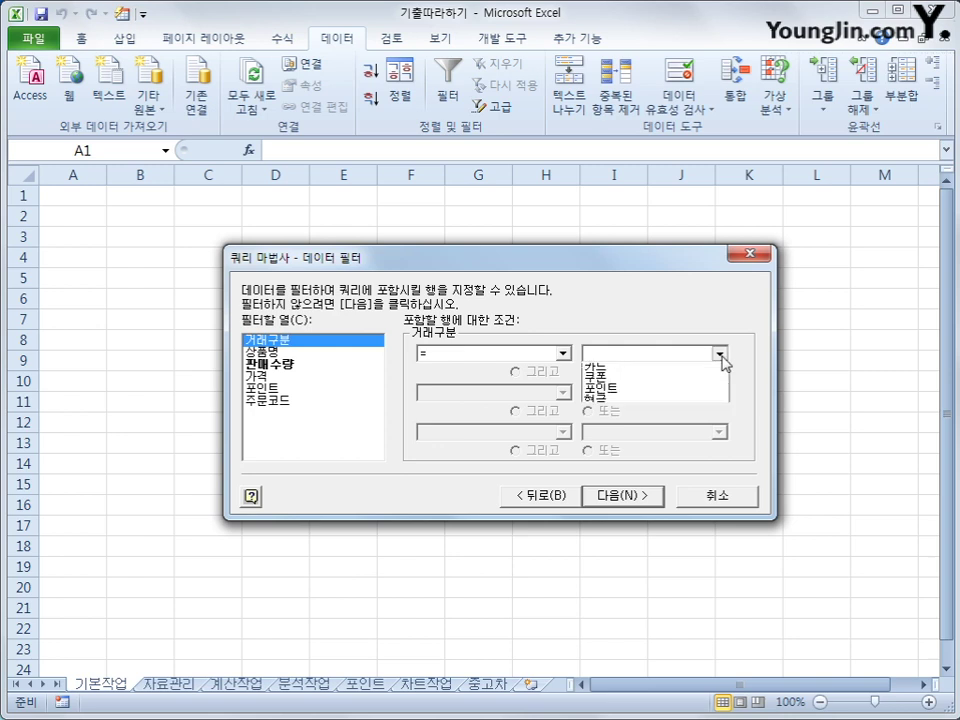
pyautogui.click(708, 370)
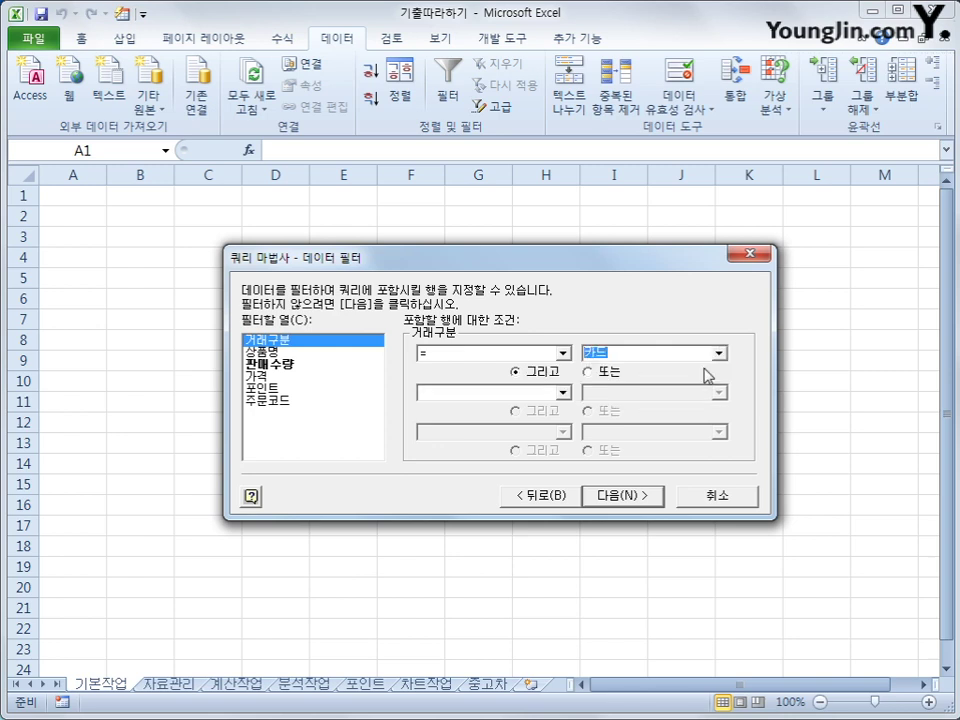
pyautogui.click(600, 372)
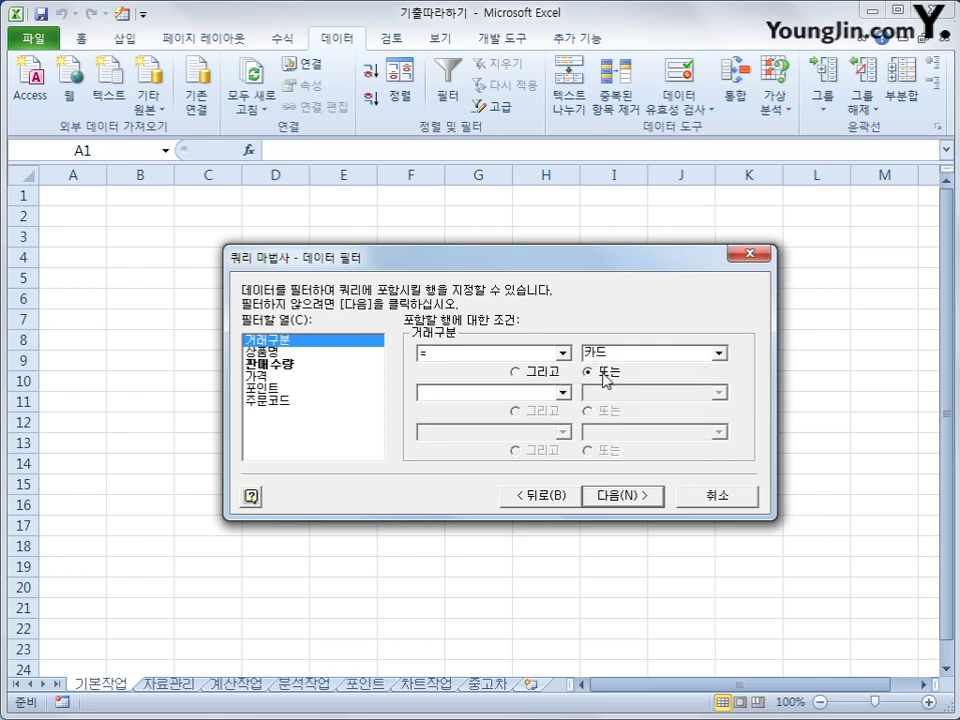
pyautogui.click(563, 393)
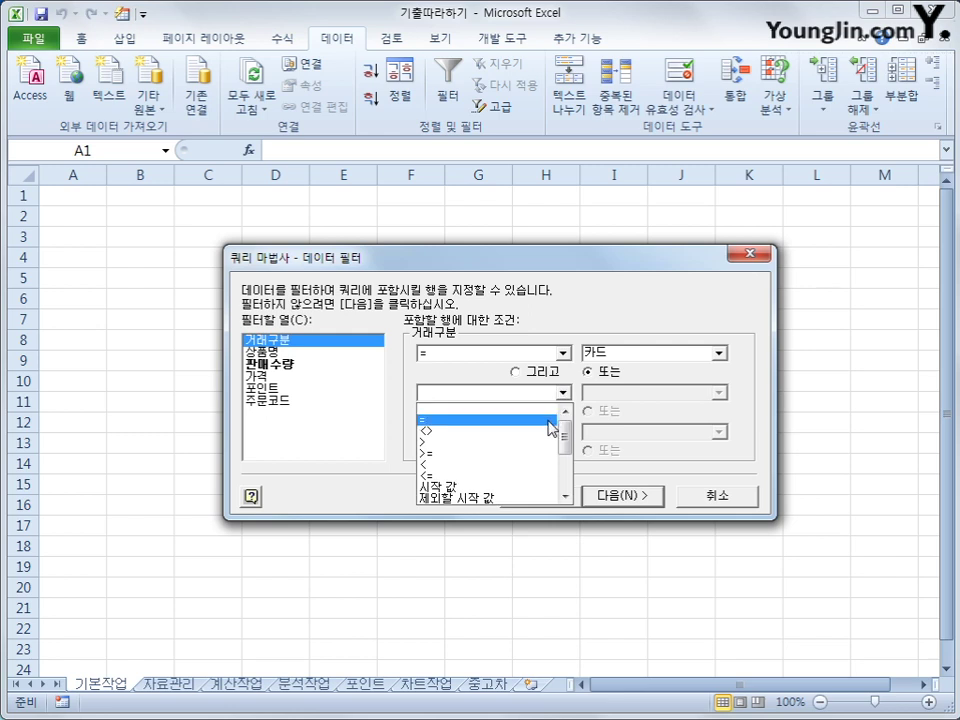
pyautogui.click(553, 420)
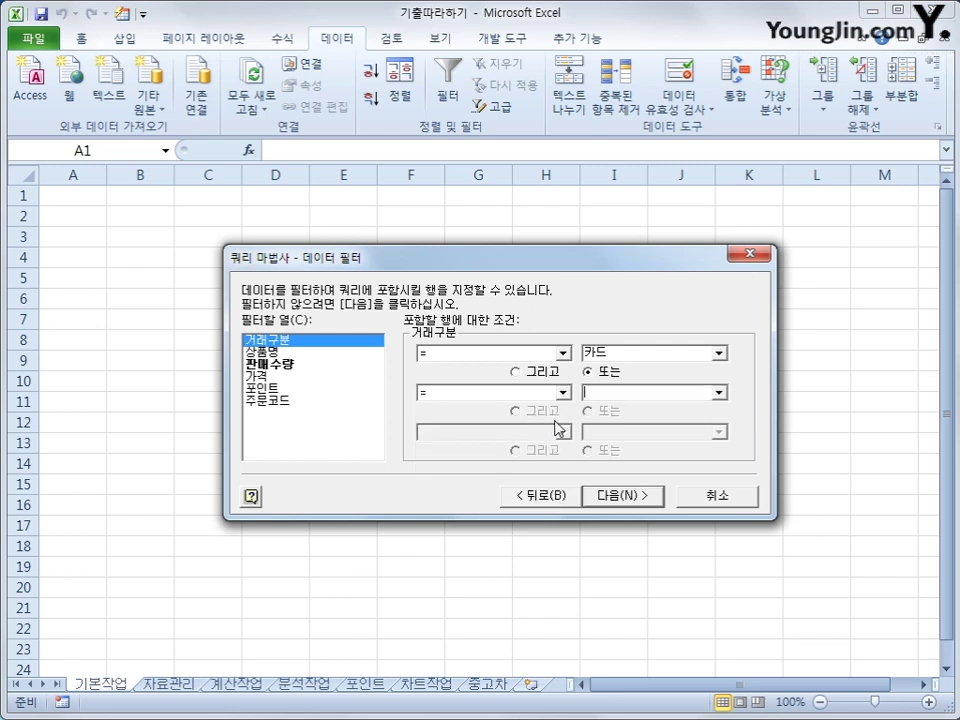
pyautogui.click(700, 392)
pyautogui.click(698, 452)
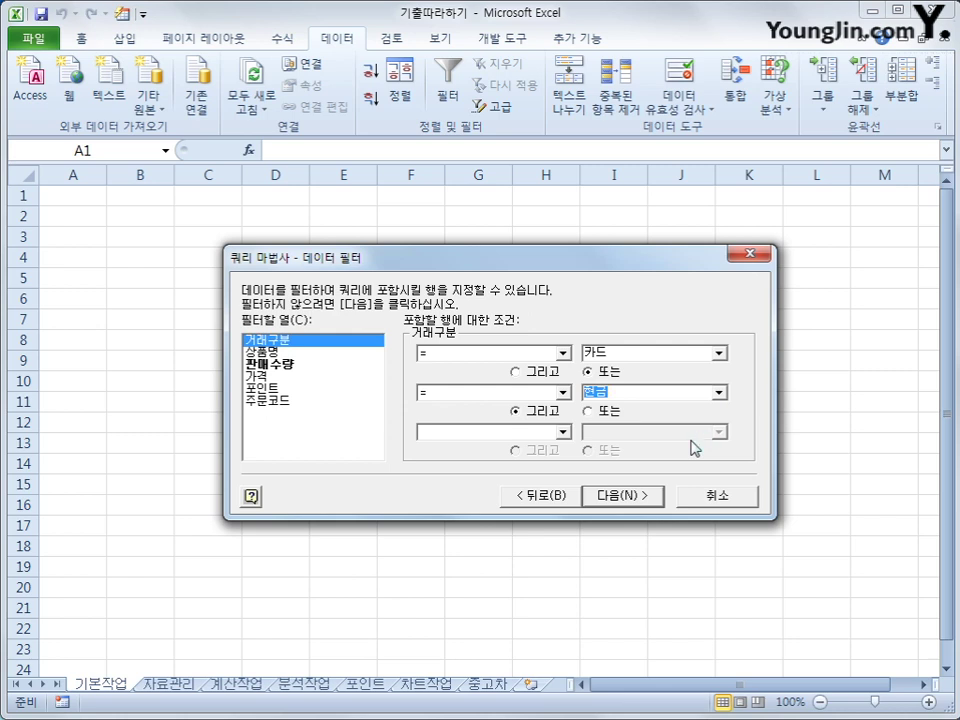
pyautogui.click(645, 503)
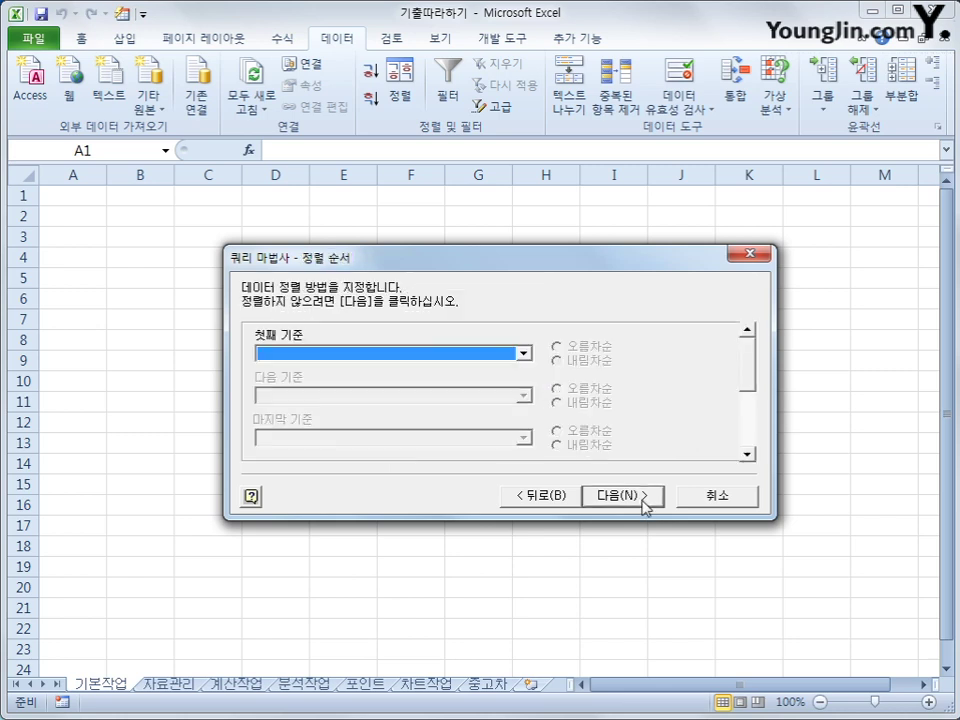
# Sort ascending by 거래구분 then 상품명 and import the results into the existing sheet at A1.
pyautogui.click(487, 354)
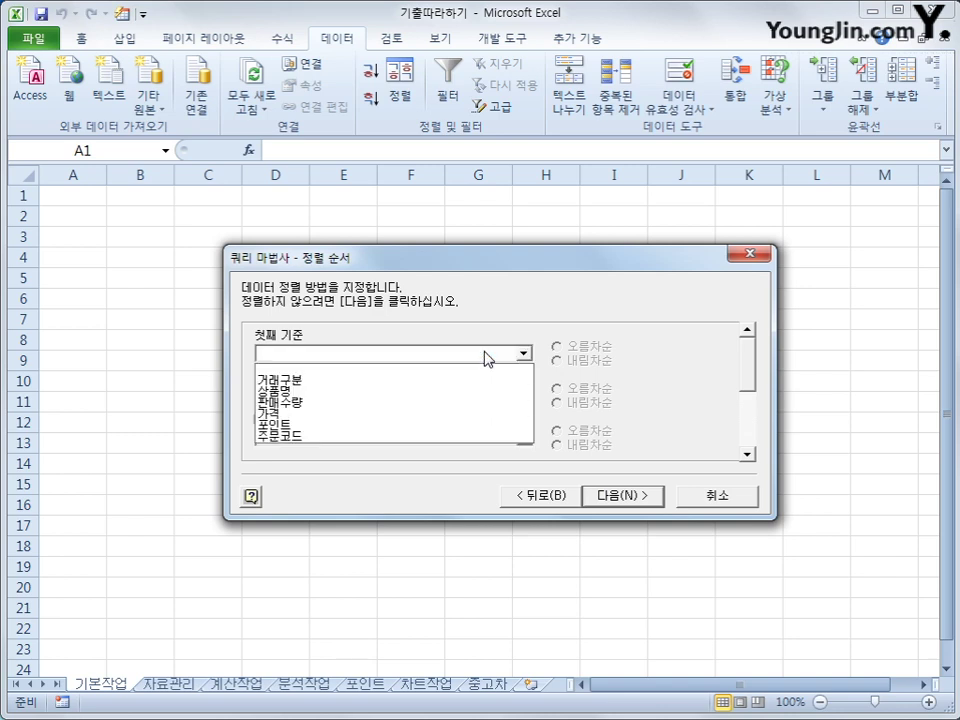
pyautogui.click(480, 381)
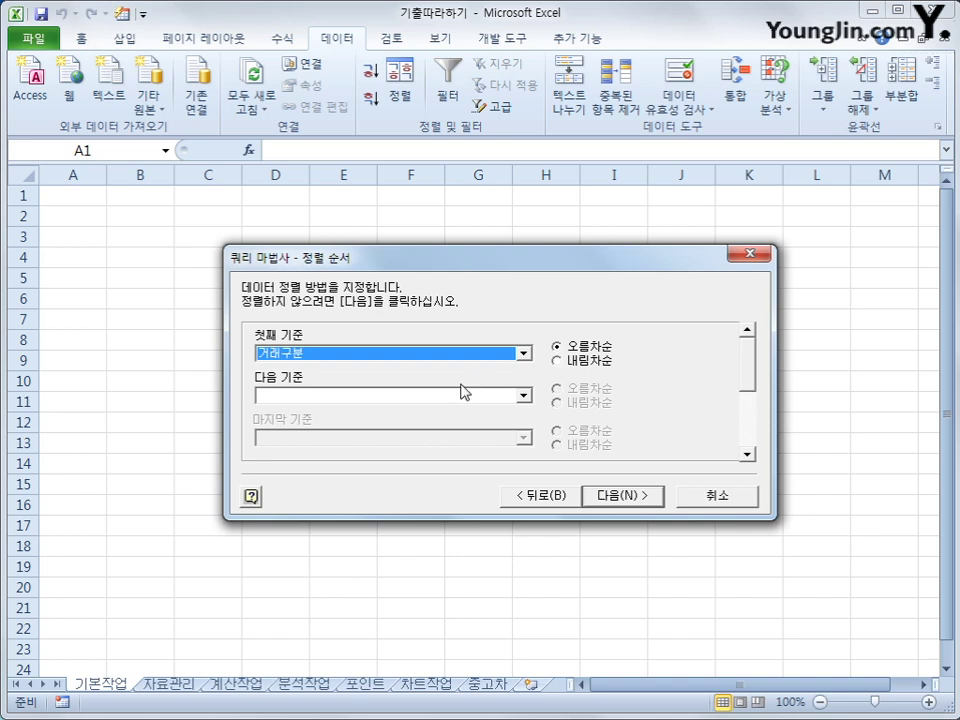
pyautogui.click(450, 395)
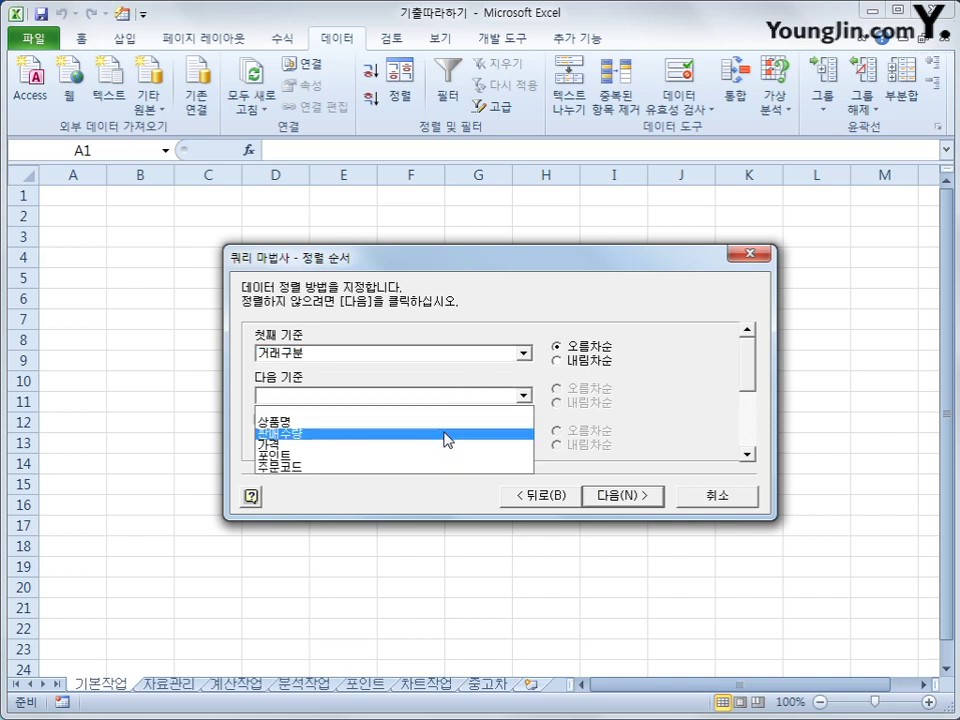
pyautogui.click(445, 422)
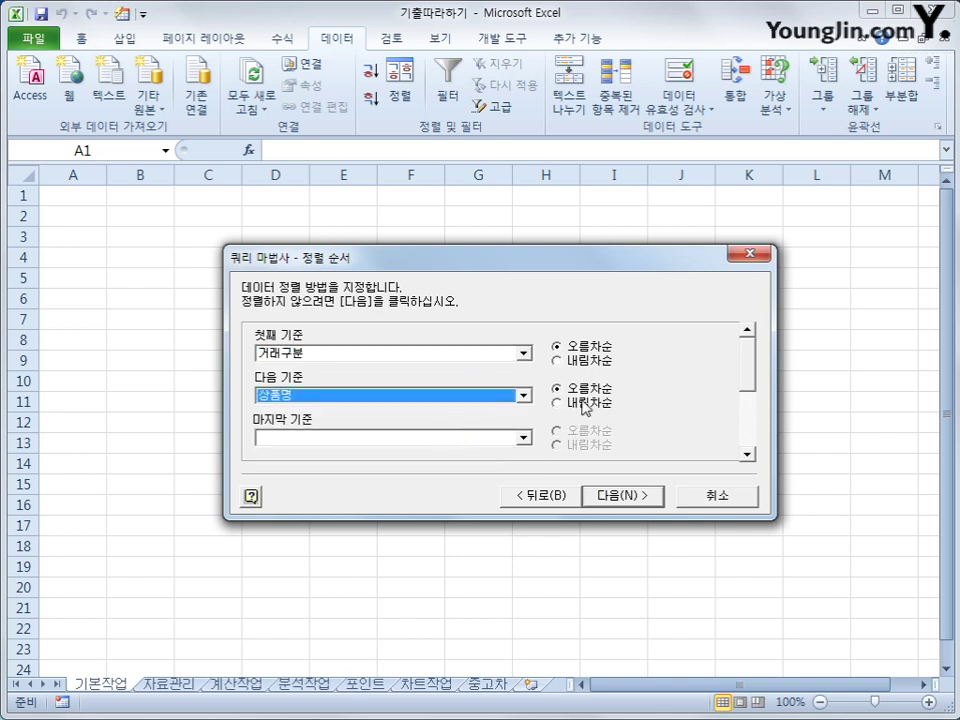
pyautogui.click(616, 497)
pyautogui.click(618, 497)
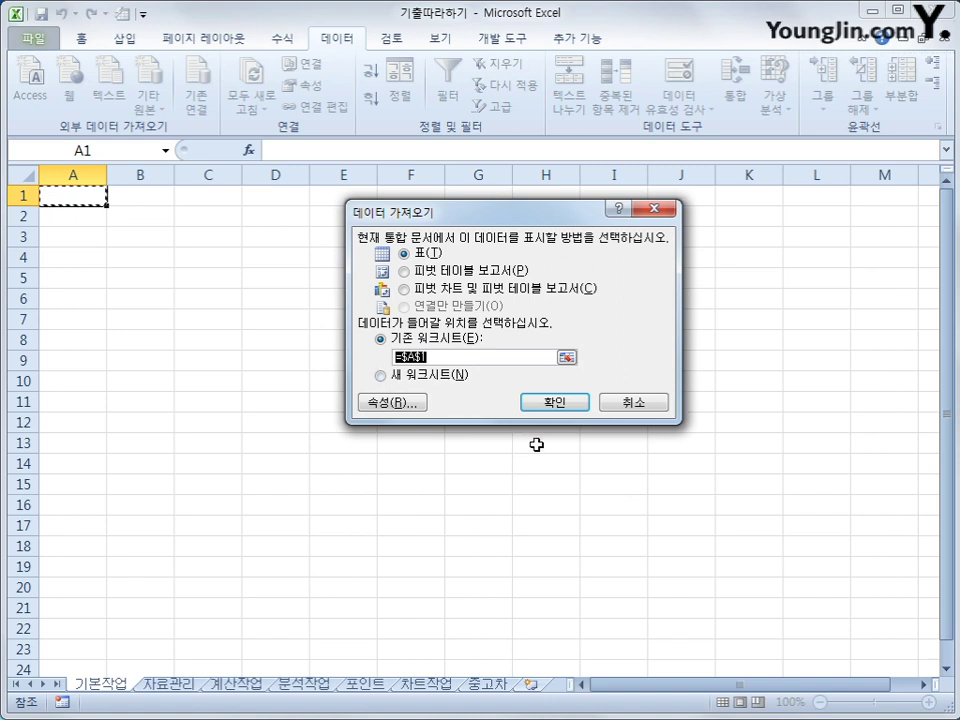
pyautogui.click(556, 403)
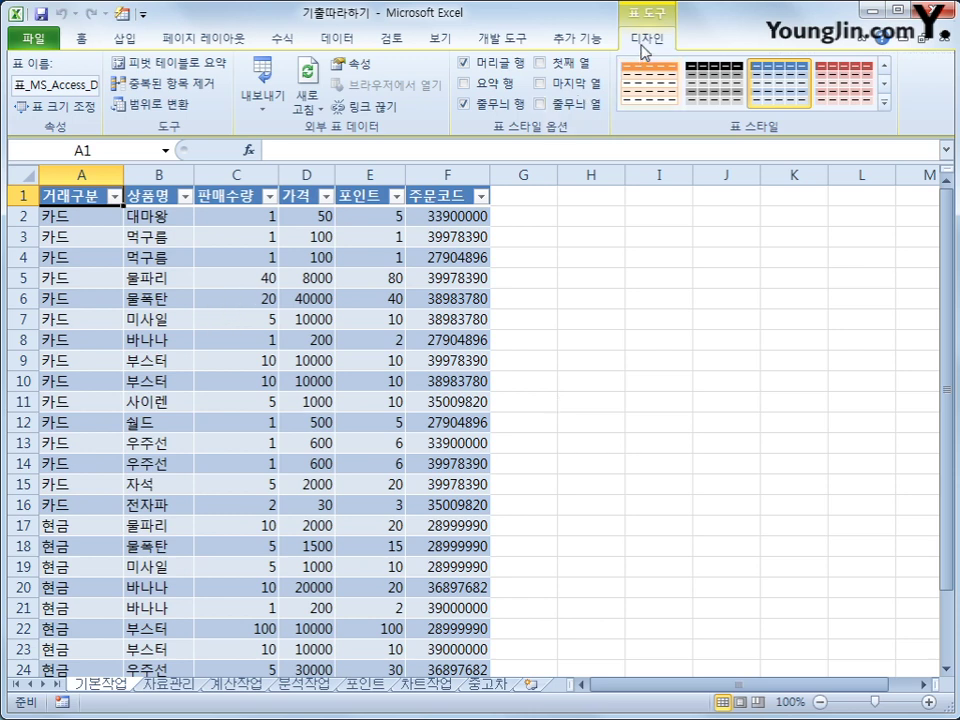
# Convert the imported query table in A1:F24 to a normal range, confirming the removal.
pyautogui.click(160, 118)
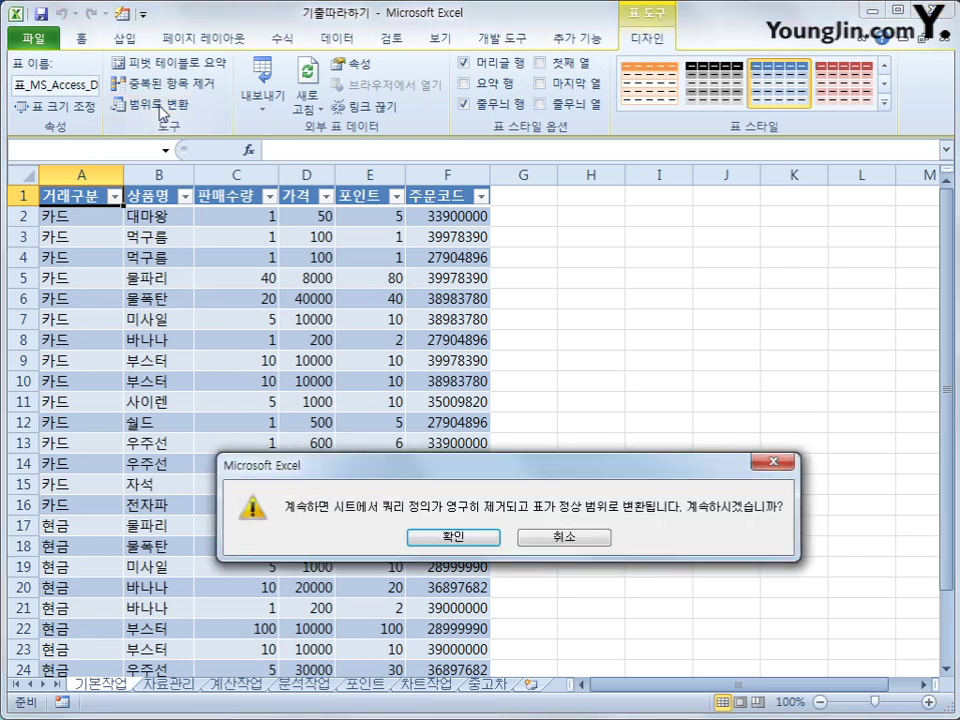
pyautogui.moveTo(420, 460); pyautogui.dragTo(423, 308)
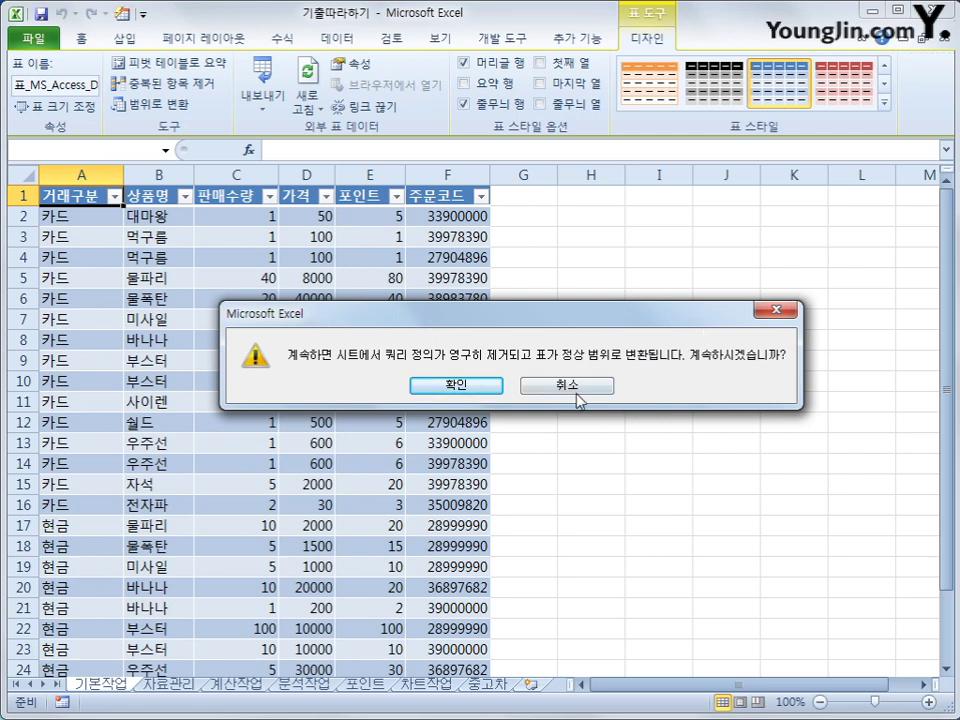
pyautogui.click(492, 389)
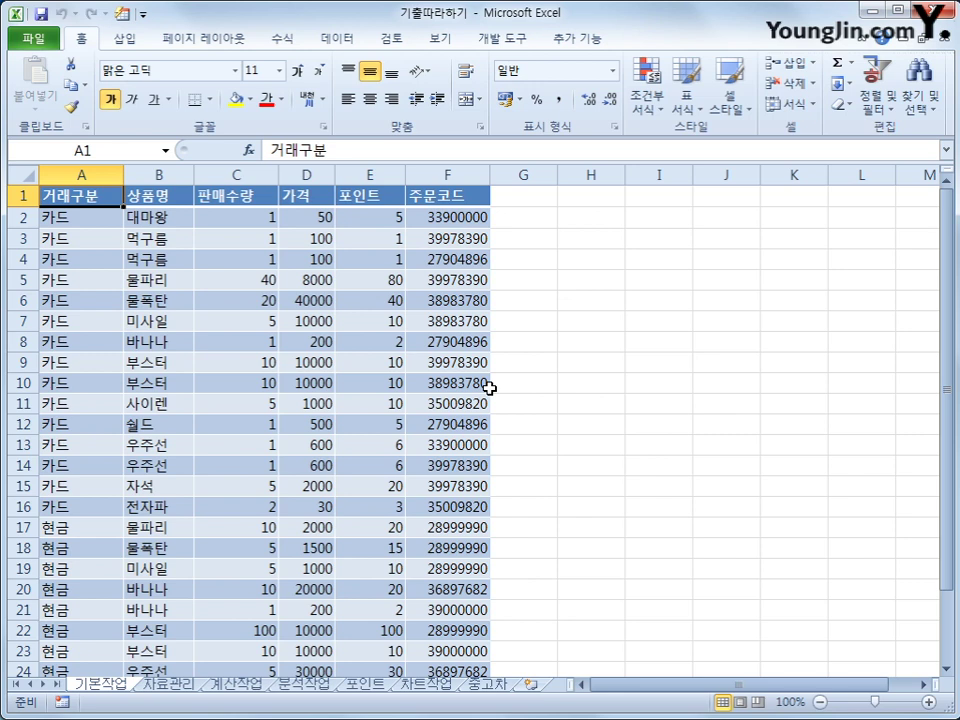
# On the 자료관리 sheet, copy the 기어 and 오토 cells E2:E3 into B38:B39.
pyautogui.click(168, 685)
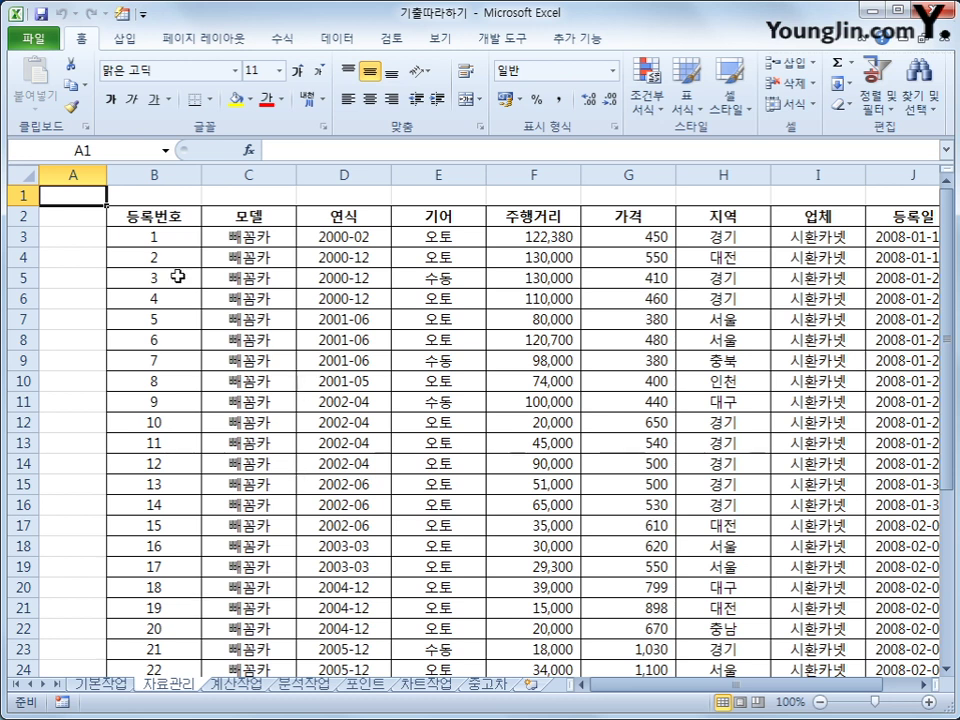
pyautogui.scroll(-6, 826, 549)
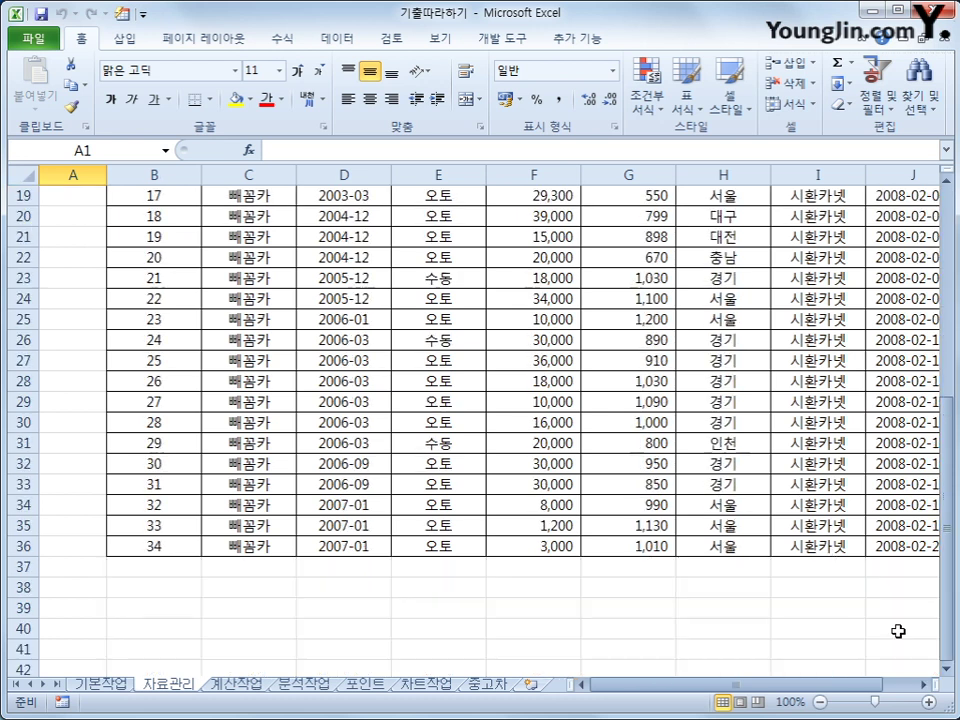
pyautogui.click(929, 543)
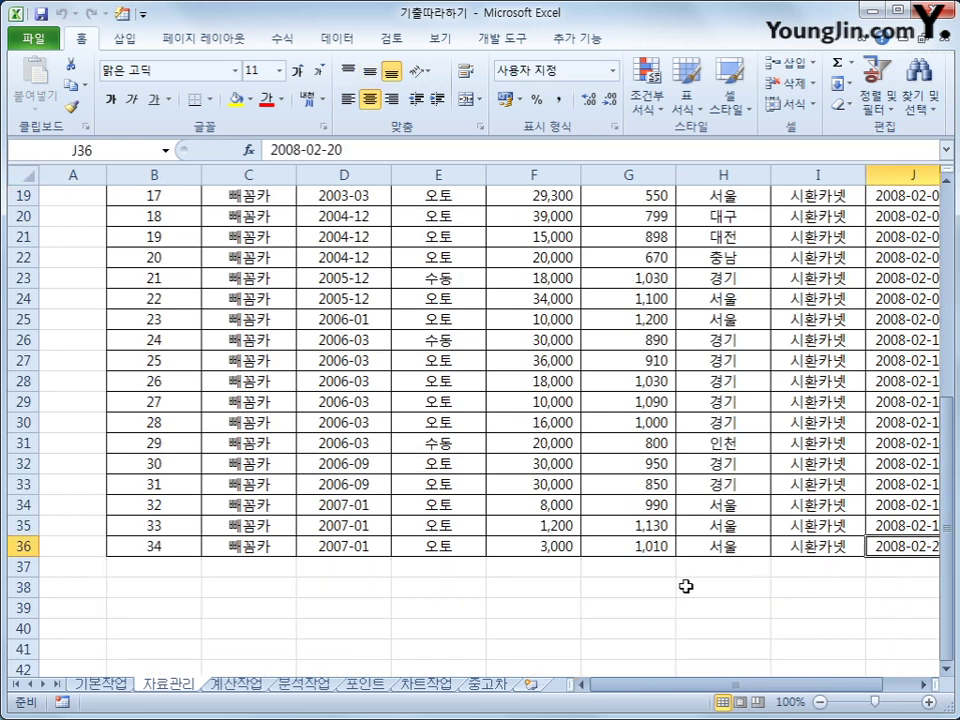
pyautogui.scroll(6, 403, 671)
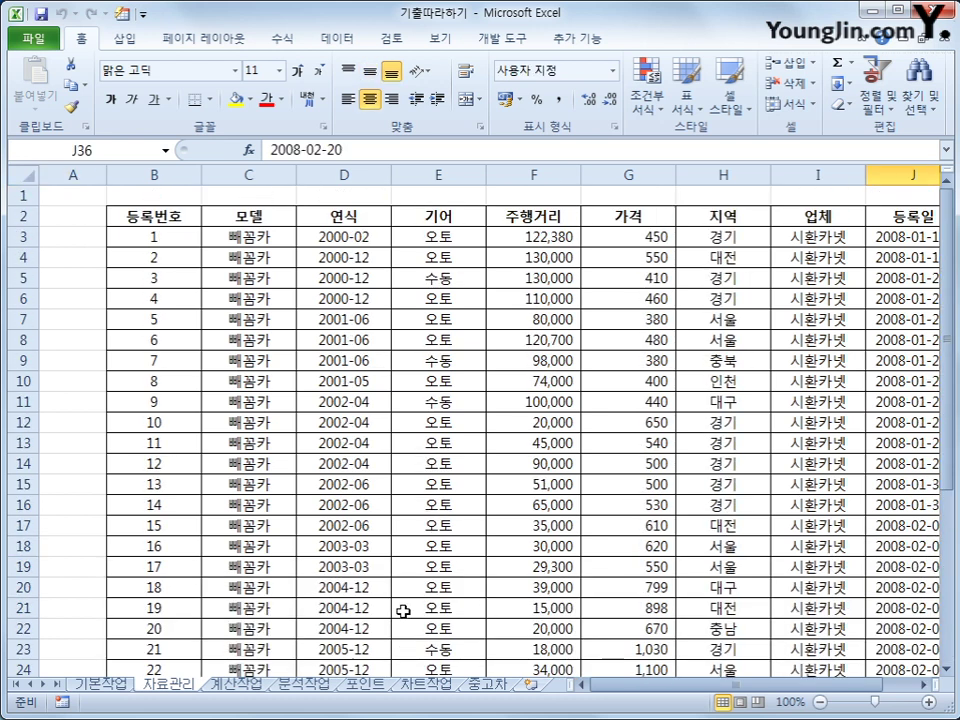
pyautogui.moveTo(460, 218); pyautogui.dragTo(456, 231)
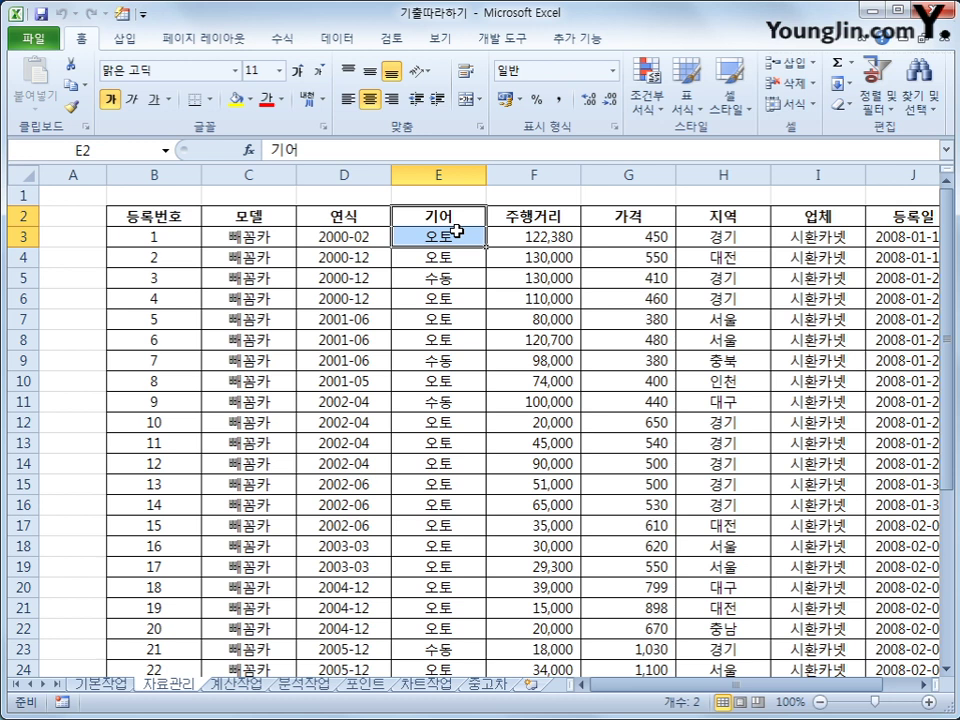
pyautogui.hotkey('ctrl', 'c')
pyautogui.scroll(-3, 255, 495)
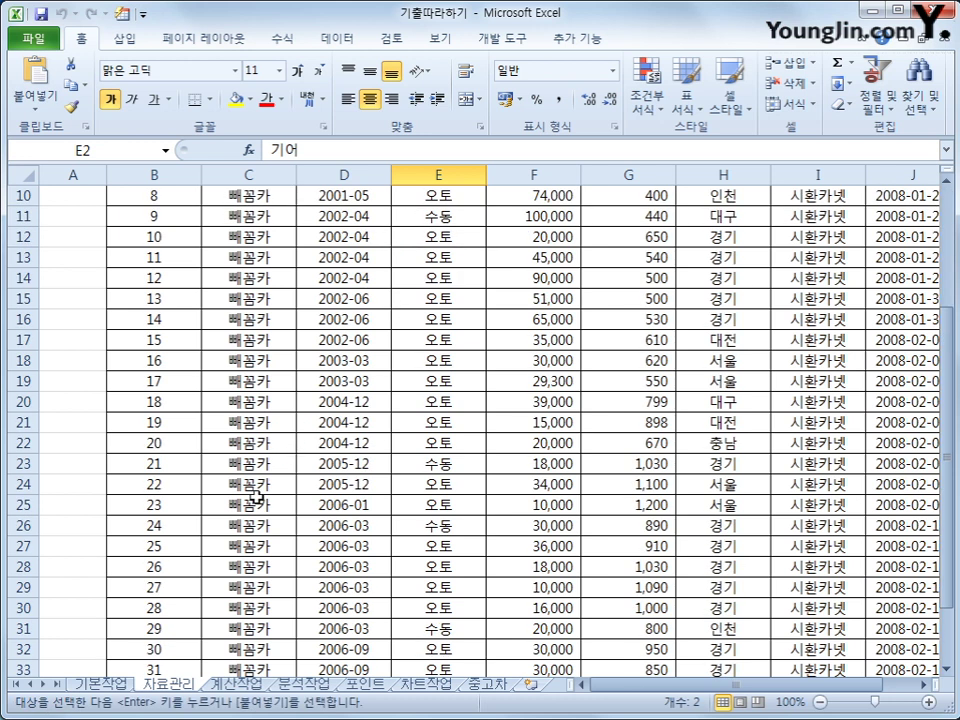
pyautogui.scroll(-4, 255, 495)
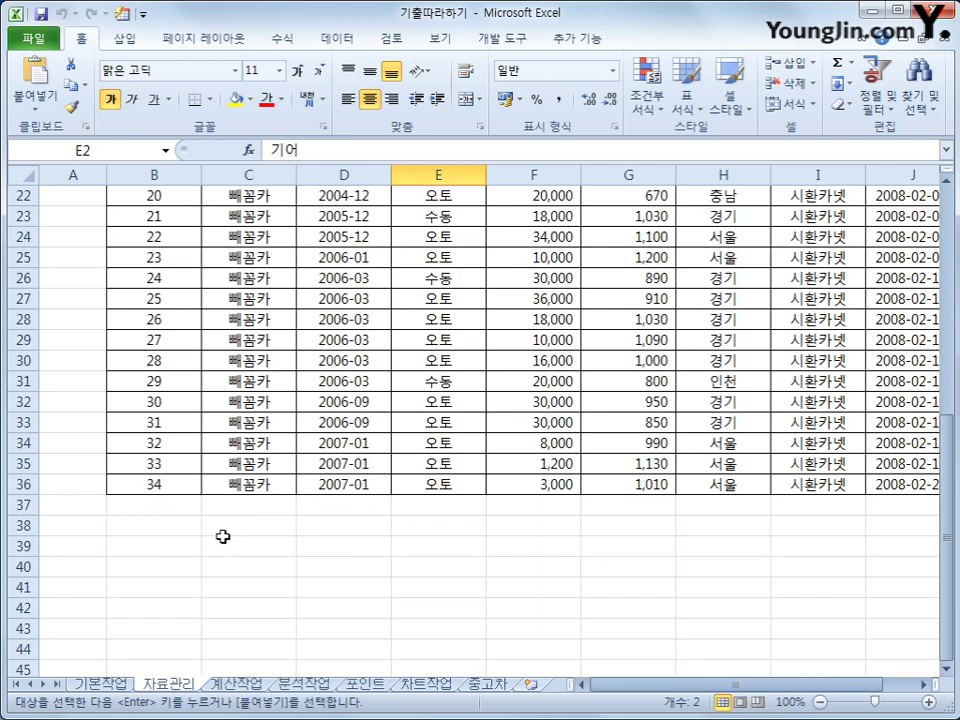
pyautogui.click(162, 531)
pyautogui.hotkey('ctrl', 'v')
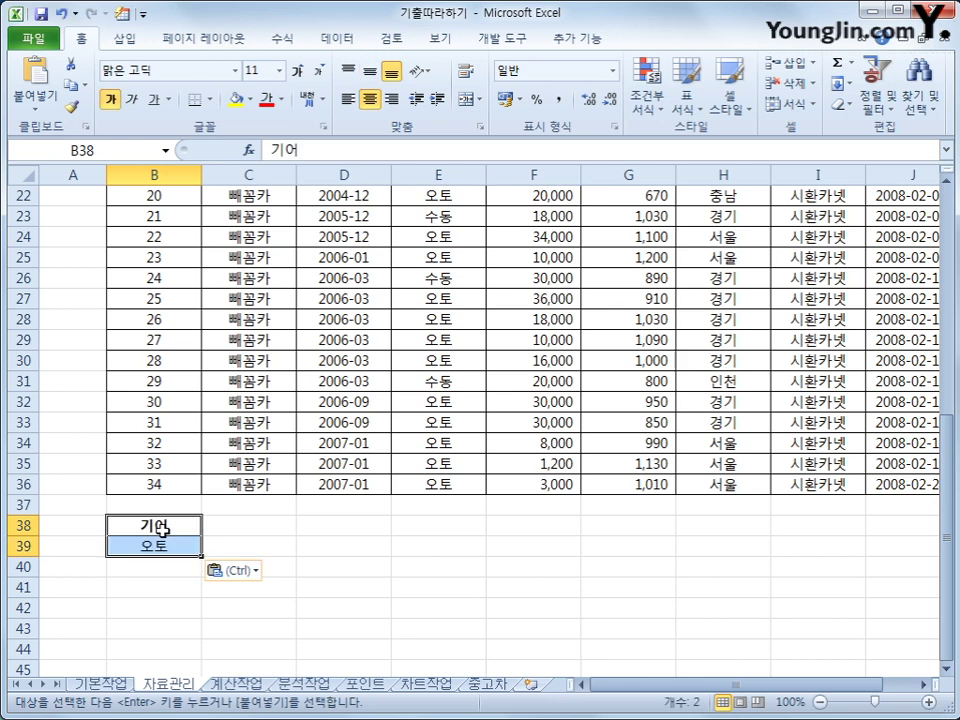
pyautogui.scroll(7, 162, 531)
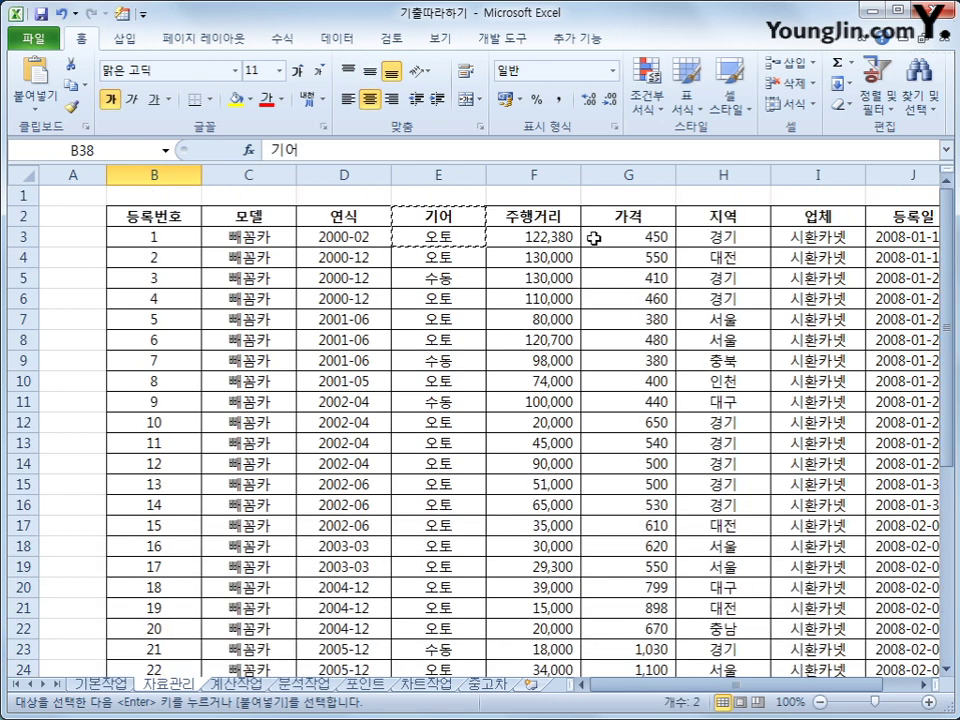
pyautogui.click(559, 218)
# Paste the 주행거리 header into C38 and enter <=50000 below it.
pyautogui.scroll(-6, 339, 540)
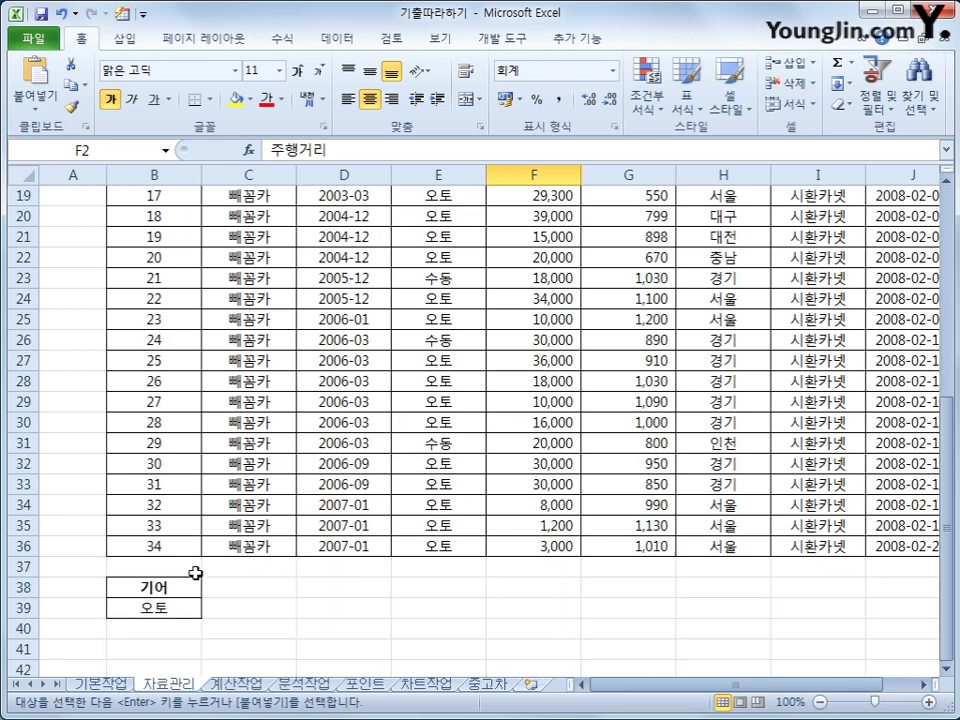
pyautogui.click(257, 586)
pyautogui.hotkey('ctrl', 'v')
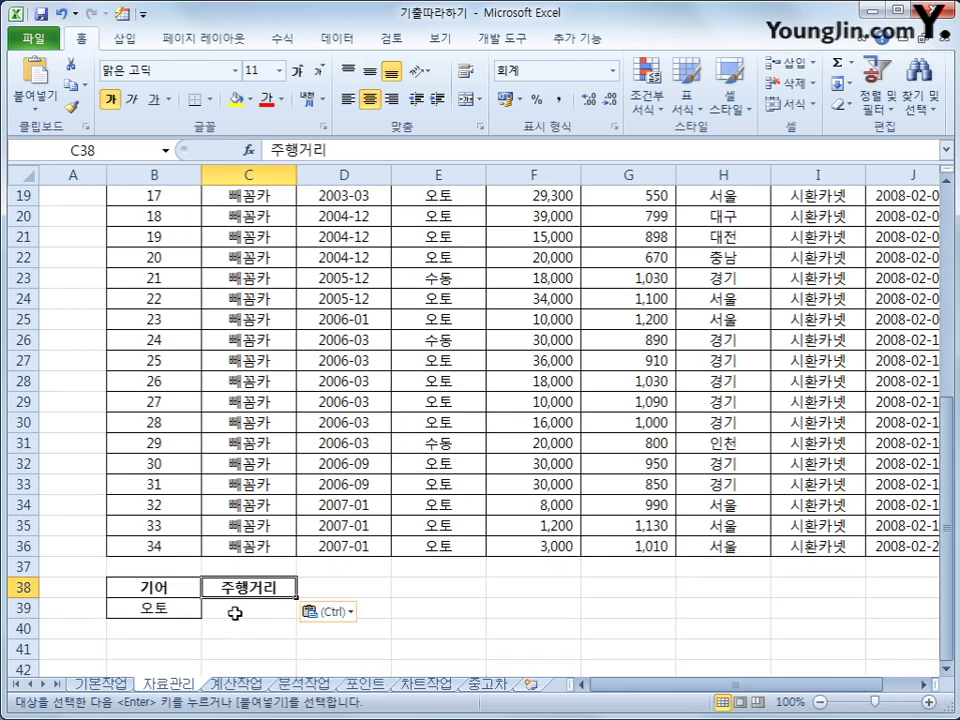
pyautogui.click(234, 613)
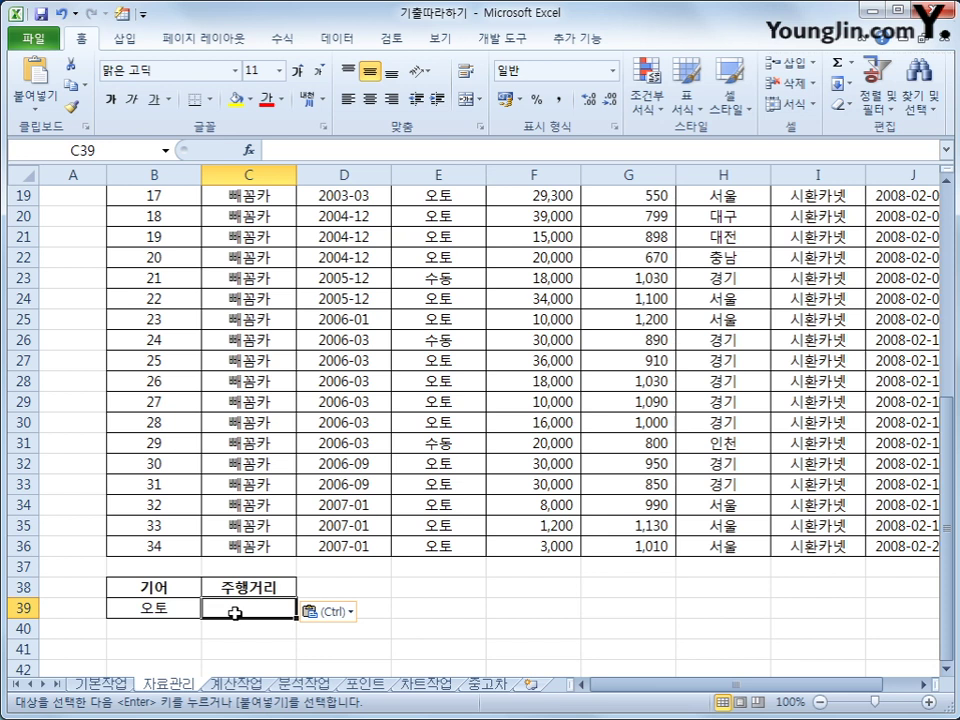
pyautogui.write('<=5')
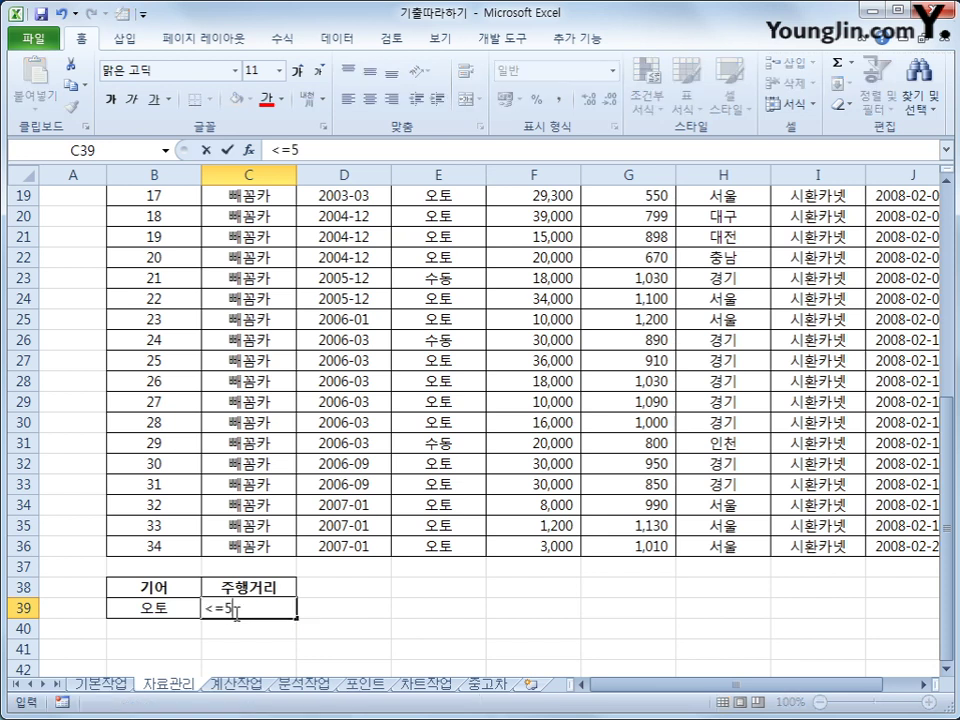
pyautogui.write('0000')
pyautogui.press('Return')
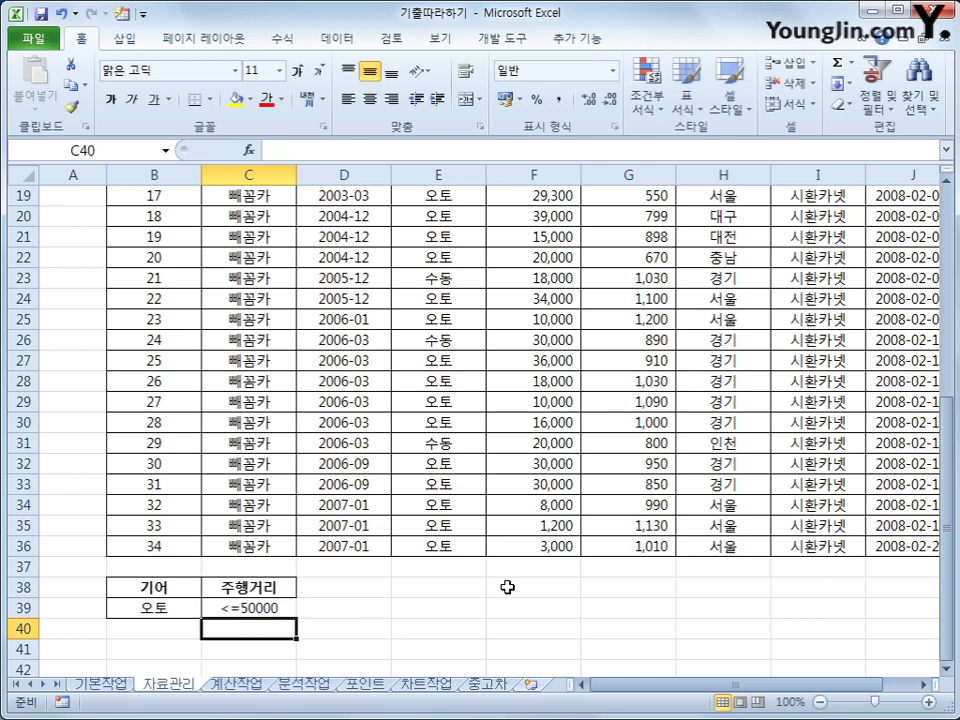
# Copy the 가격 header into D38 and E38, then enter >=800 and <=1000 beneath them.
pyautogui.scroll(6, 507, 587)
pyautogui.click(626, 213)
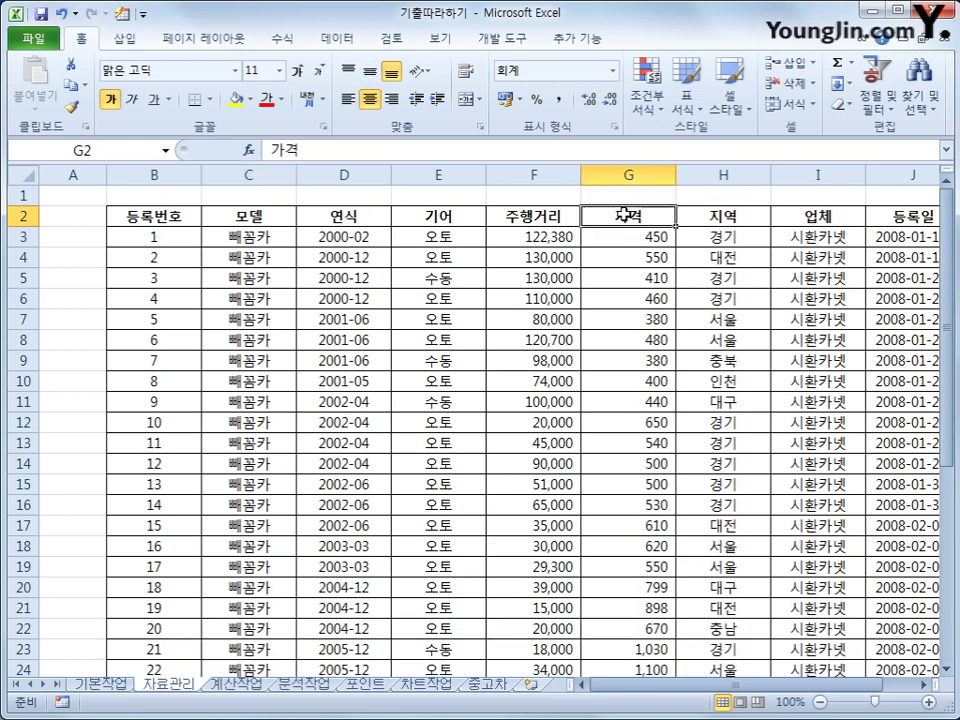
pyautogui.hotkey('ctrl', 'c')
pyautogui.scroll(-7, 495, 381)
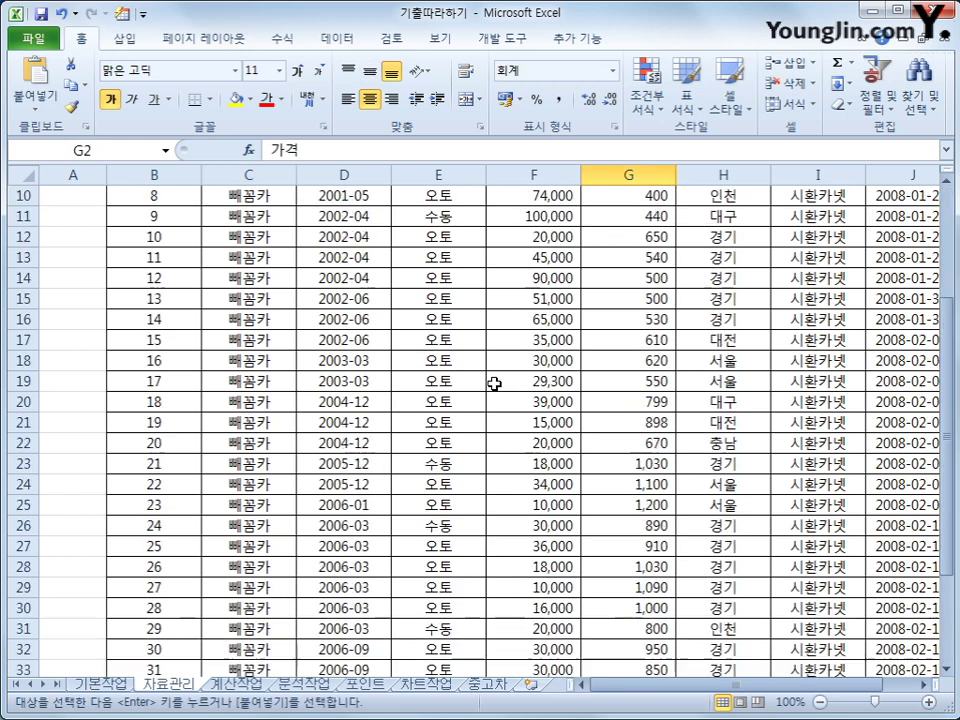
pyautogui.click(356, 524)
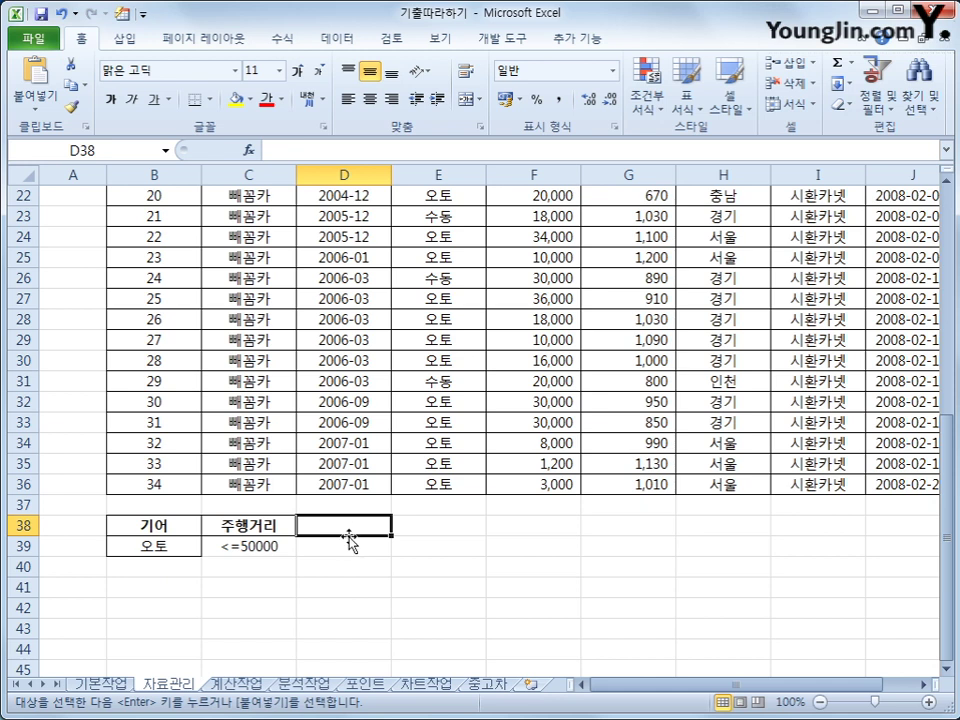
pyautogui.hotkey('ctrl', 'v')
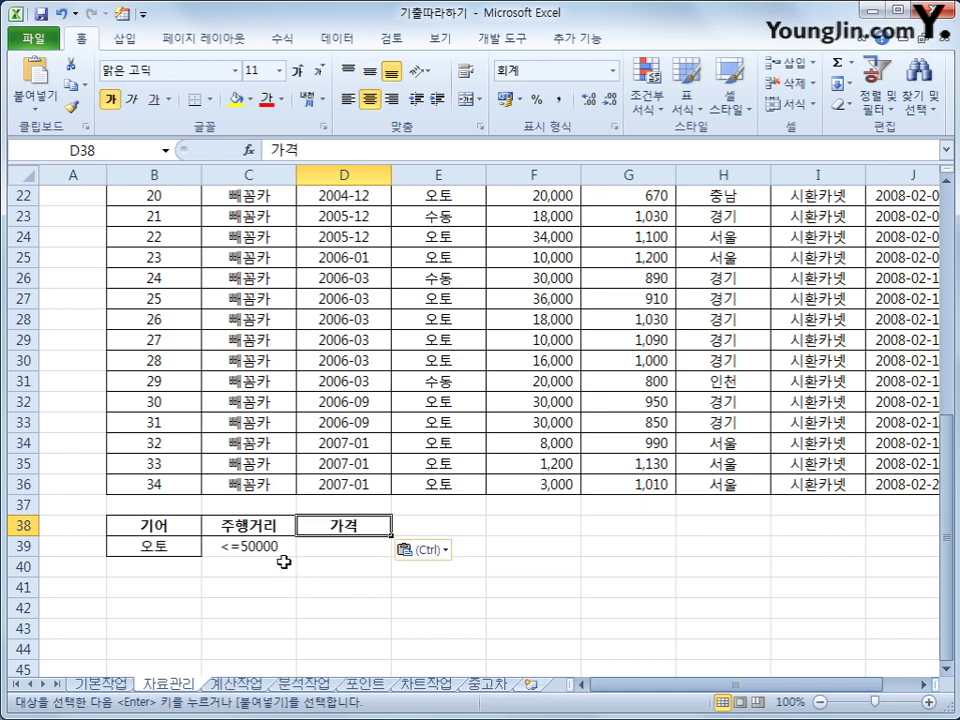
pyautogui.click(421, 522)
pyautogui.hotkey('ctrl', 'v')
pyautogui.click(352, 543)
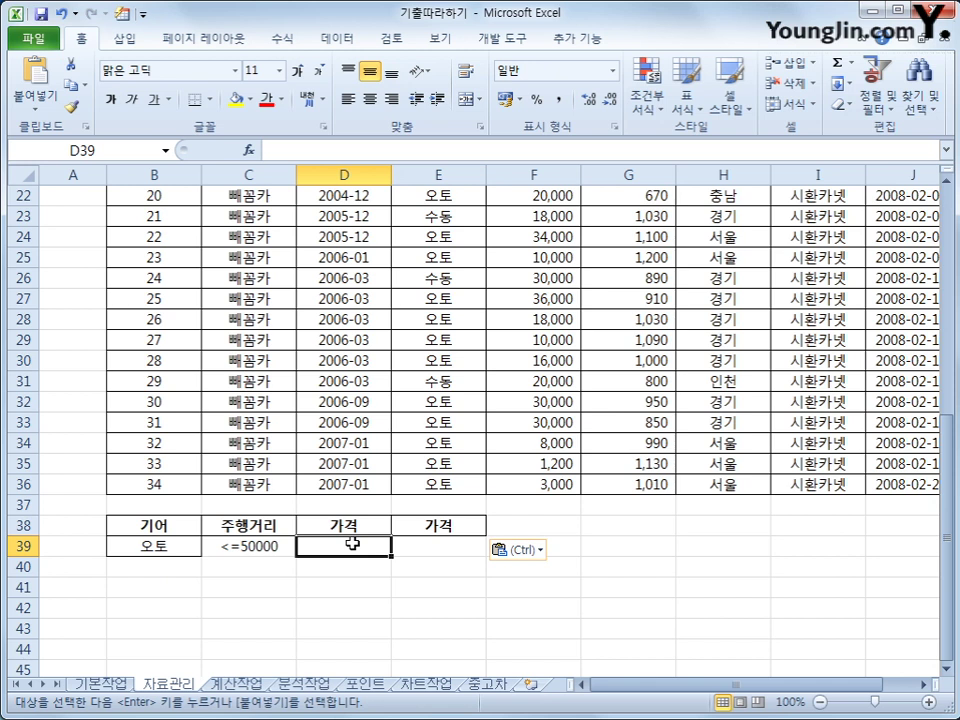
pyautogui.write('>=')
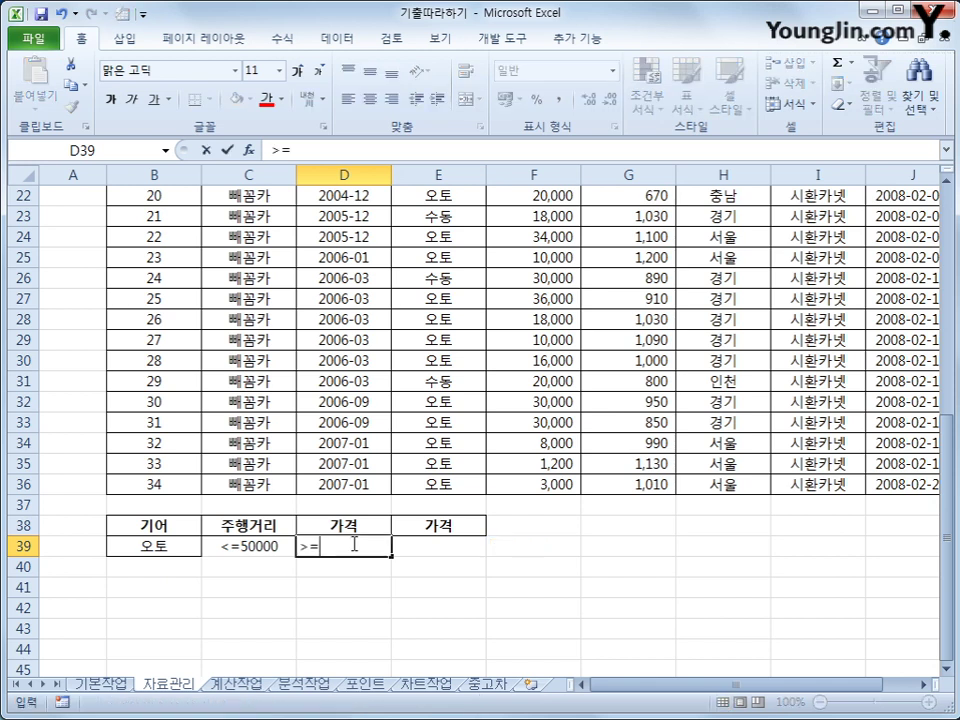
pyautogui.write('800')
pyautogui.press('Tab')
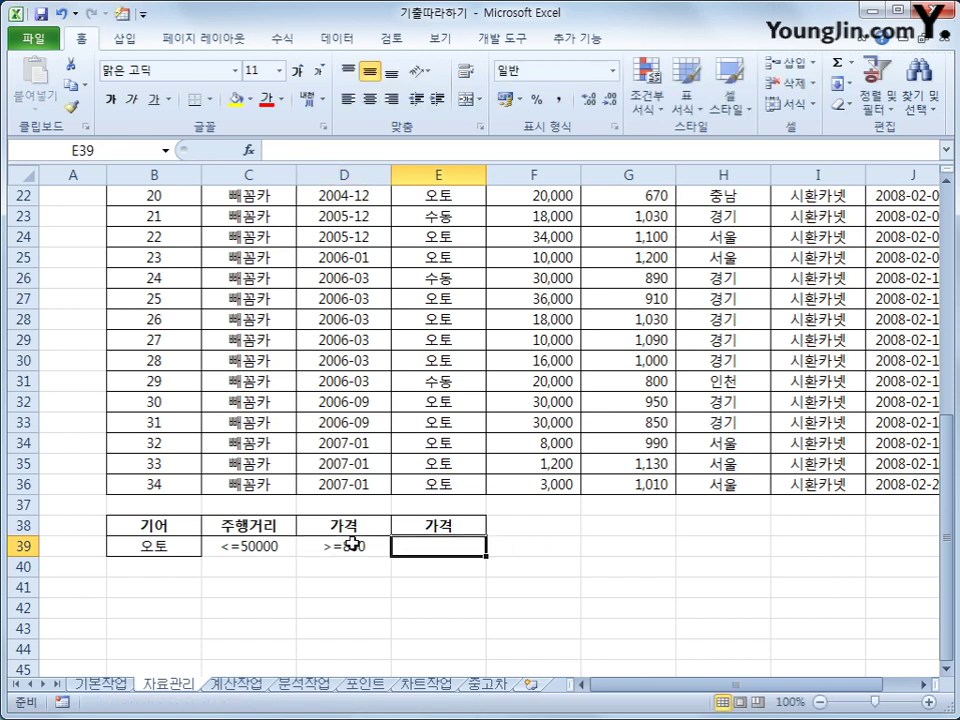
pyautogui.write('<=1')
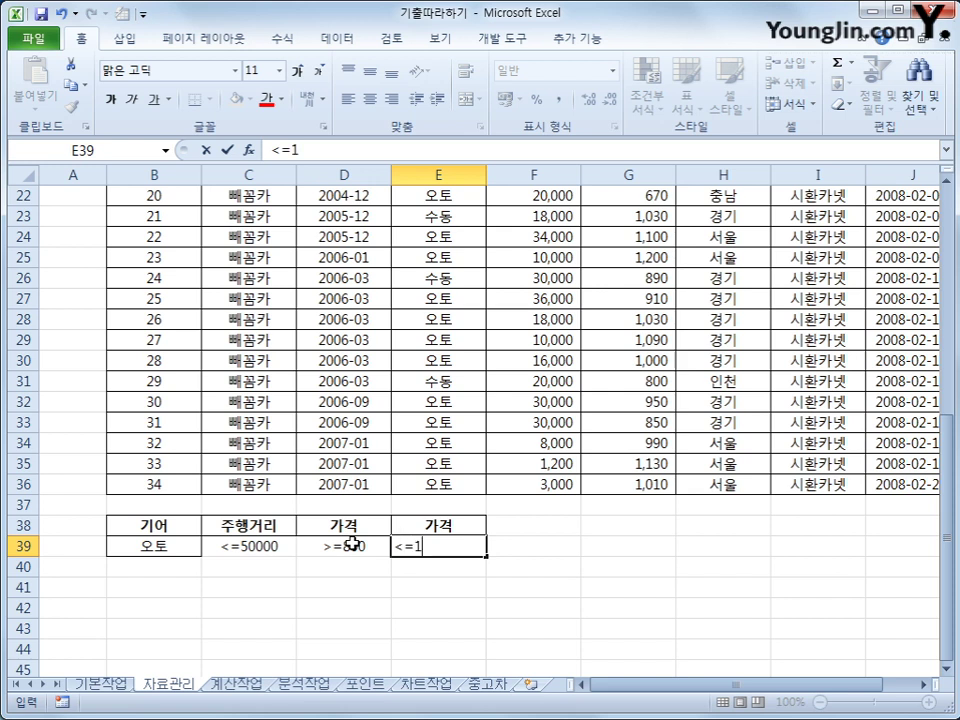
pyautogui.write('000')
pyautogui.press('Return')
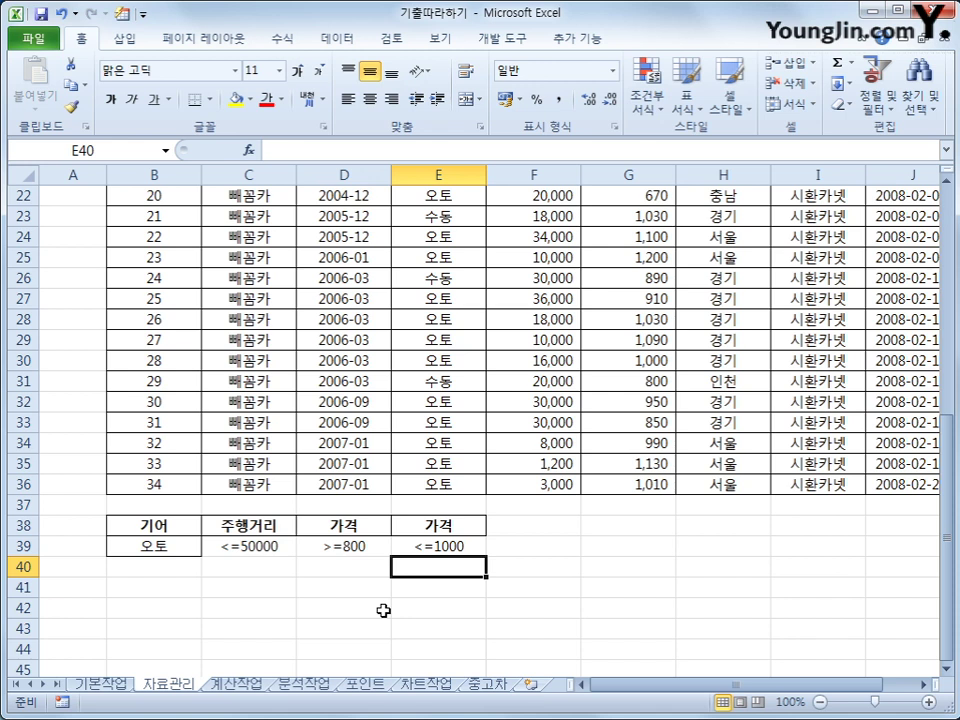
# Copy the 지역 header and 인천 into F38, moving 인천 down to F40 as a separate row.
pyautogui.moveTo(193, 531); pyautogui.dragTo(431, 544)
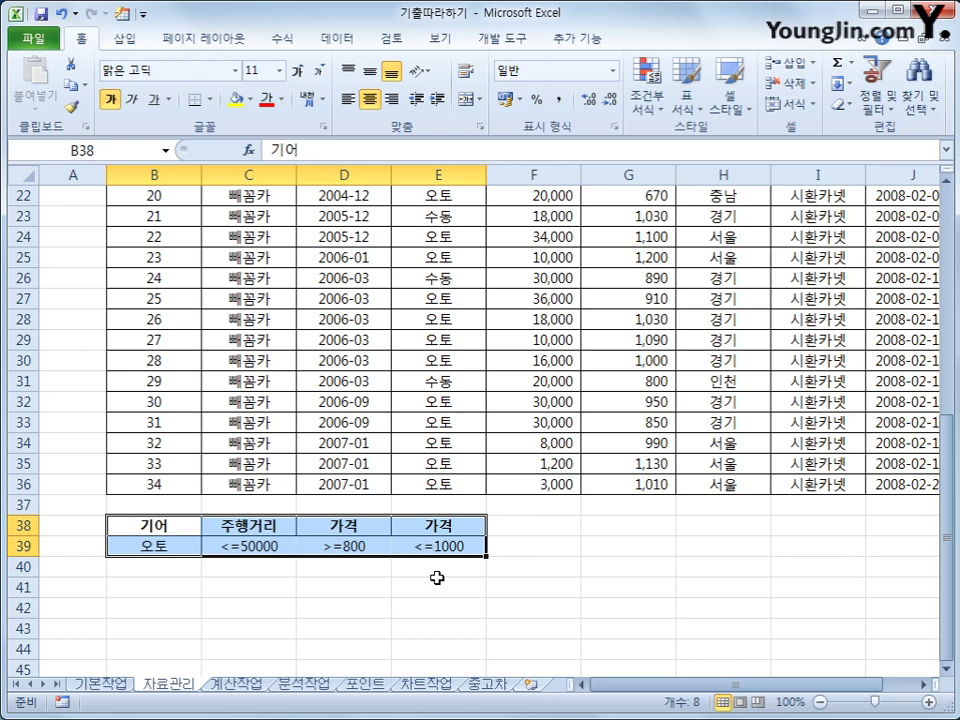
pyautogui.scroll(7, 437, 578)
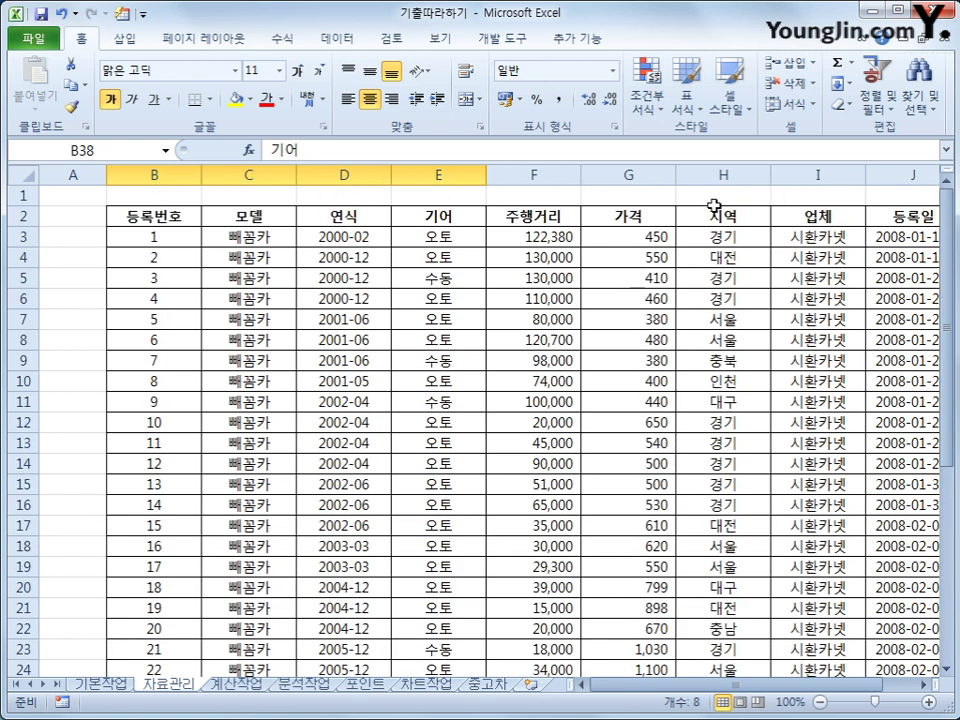
pyautogui.click(716, 194)
pyautogui.click(720, 216)
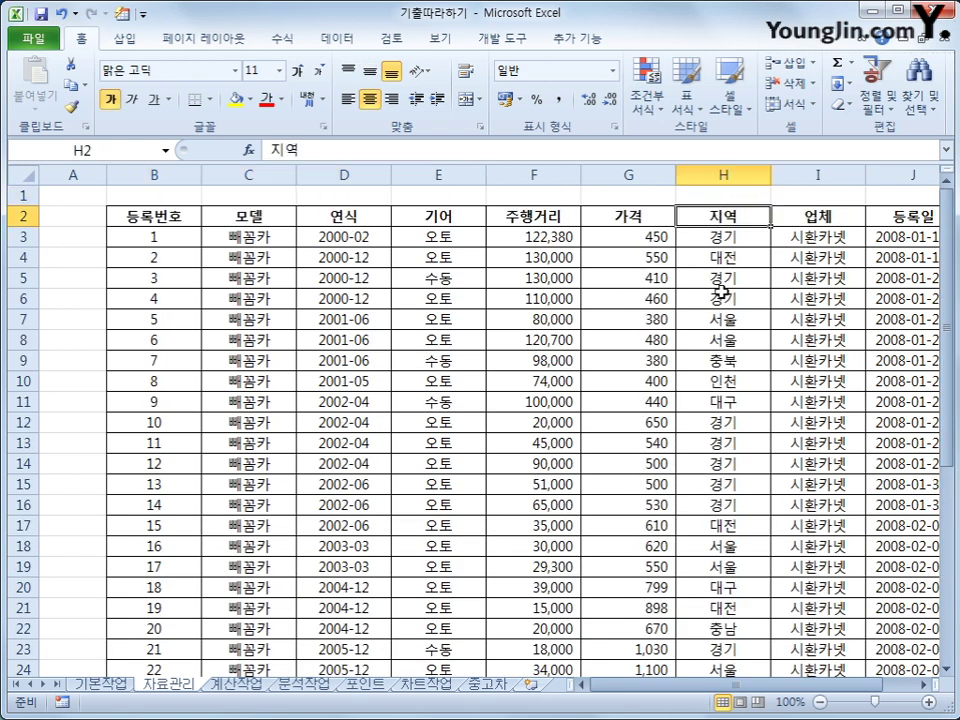
pyautogui.keyDown('ctrl'); pyautogui.click(719, 383); pyautogui.keyUp('ctrl')
pyautogui.hotkey('ctrl', 'c')
pyautogui.scroll(-10, 557, 525)
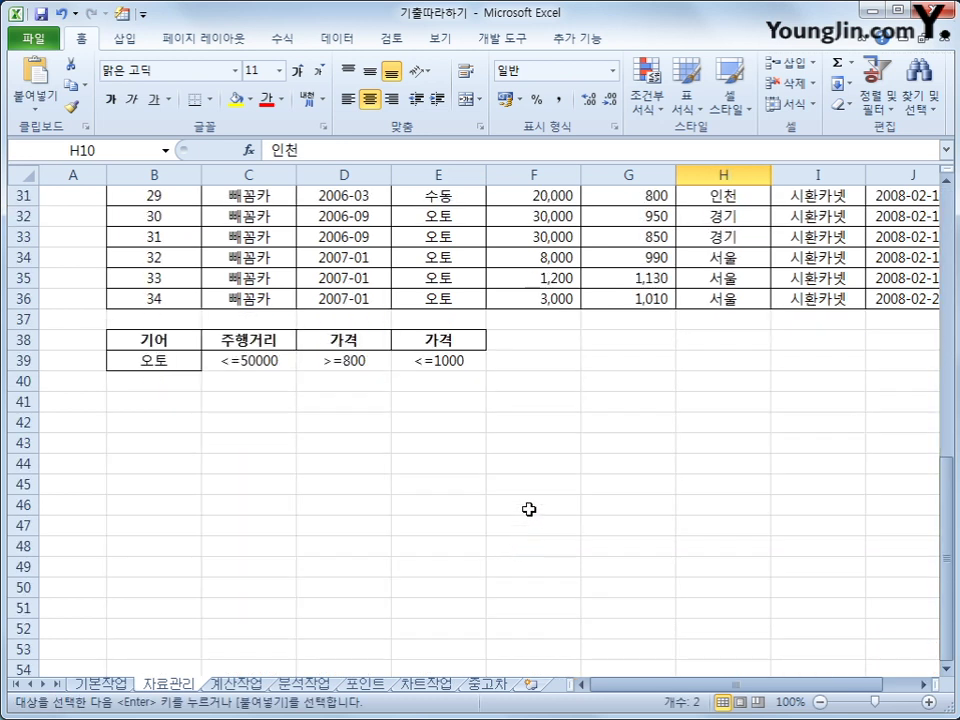
pyautogui.click(550, 343)
pyautogui.hotkey('ctrl', 'v')
pyautogui.click(545, 360)
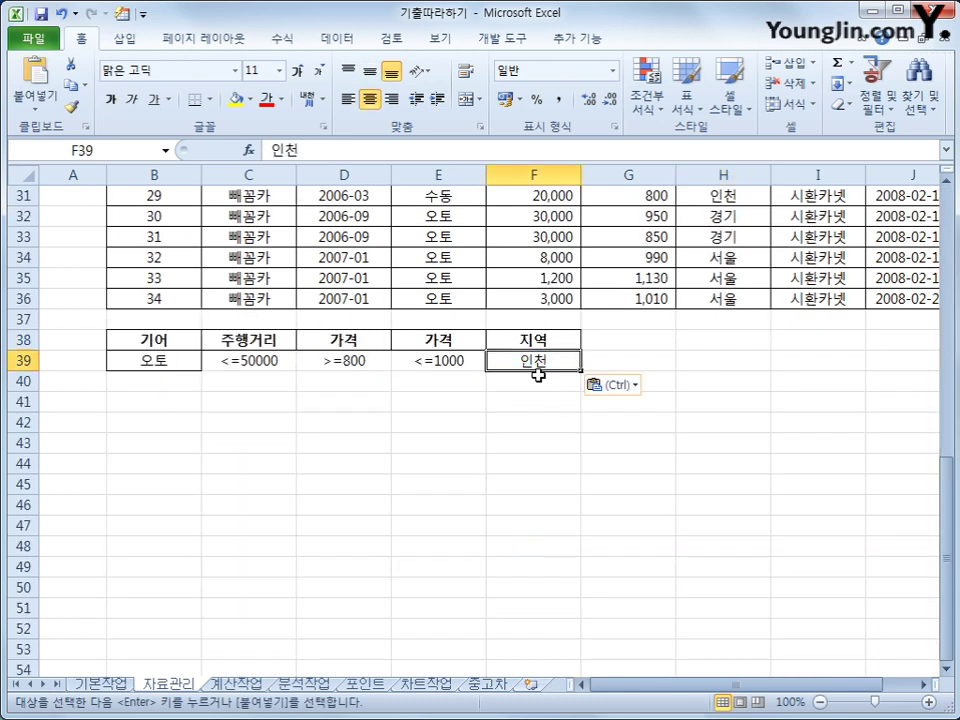
pyautogui.moveTo(538, 375)
pyautogui.mouseDown()
pyautogui.moveTo(541, 392)
pyautogui.moveTo(538, 382)
pyautogui.mouseUp()
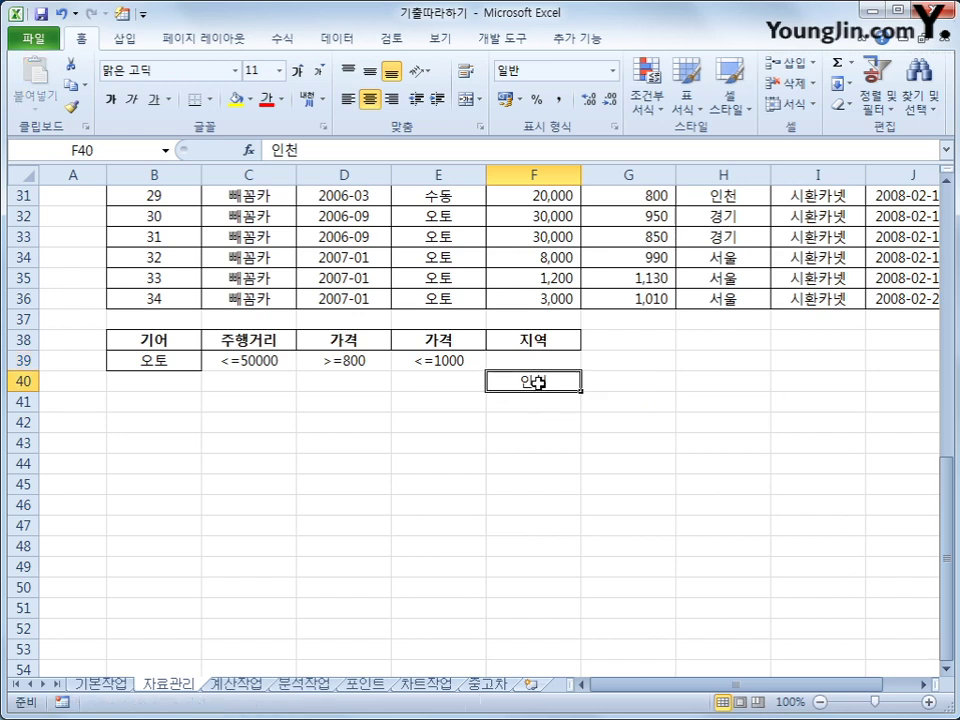
# Select the finished criteria block, including the 지역 header and the separate 인천 row.
pyautogui.moveTo(186, 347); pyautogui.dragTo(447, 364)
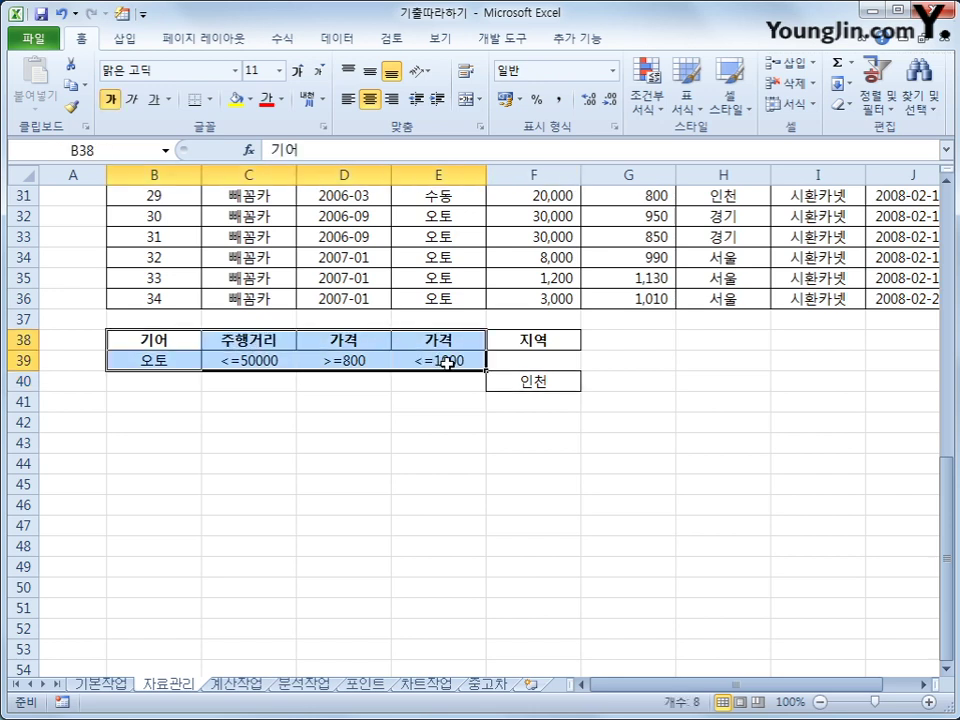
pyautogui.click(553, 339)
pyautogui.click(543, 379)
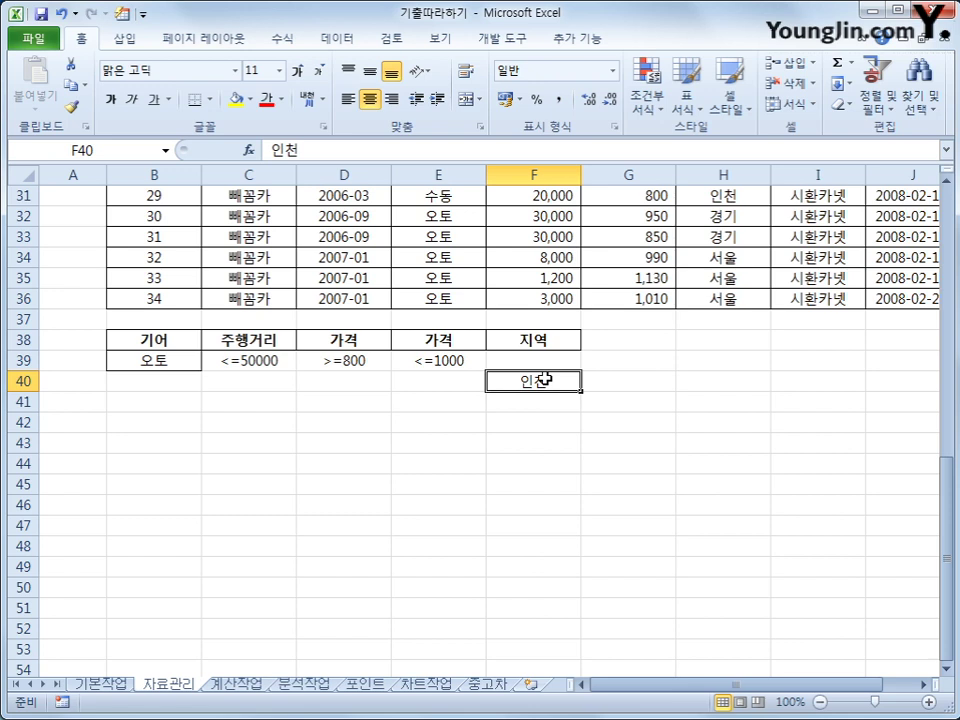
pyautogui.scroll(10, 543, 379)
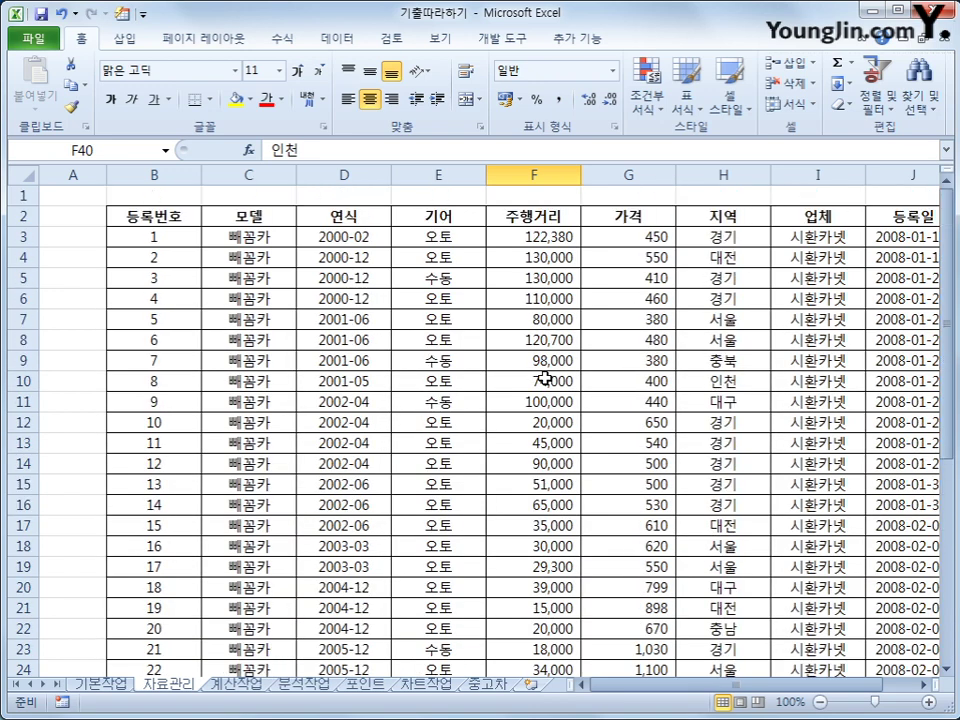
# Select and copy the 등록번호, 연식, 기어, 주행거리, 가격 and 지역 headers from row 2.
pyautogui.click(192, 221)
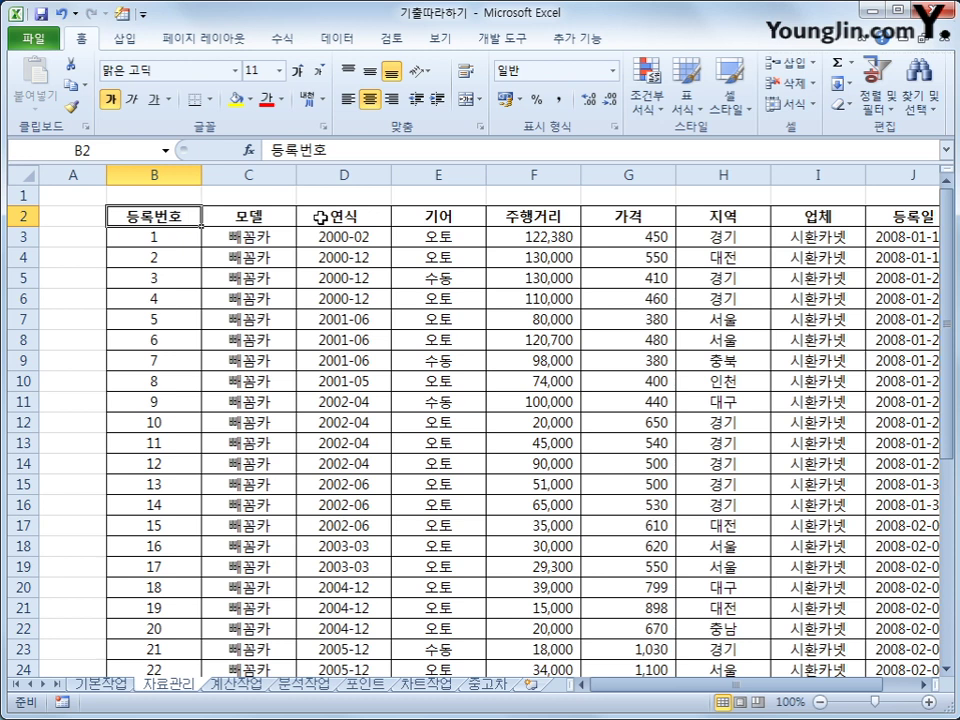
pyautogui.keyDown('ctrl'); pyautogui.click(320, 217); pyautogui.keyUp('ctrl')
pyautogui.keyDown('ctrl'); pyautogui.click(414, 216); pyautogui.keyUp('ctrl')
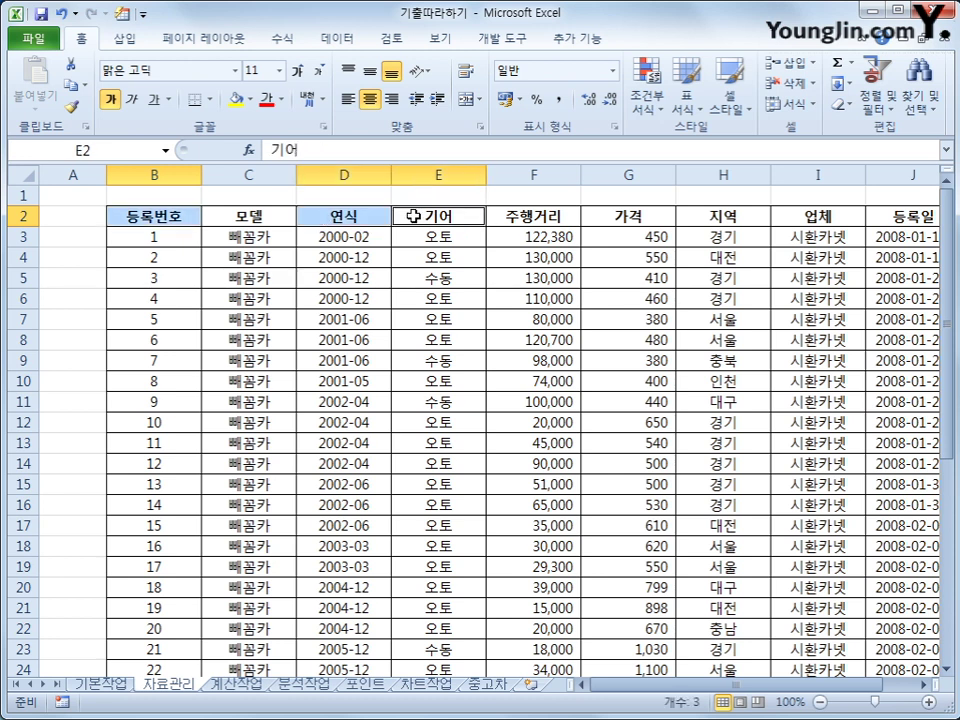
pyautogui.keyDown('ctrl'); pyautogui.click(513, 216); pyautogui.keyUp('ctrl')
pyautogui.keyDown('ctrl'); pyautogui.click(621, 216); pyautogui.keyUp('ctrl')
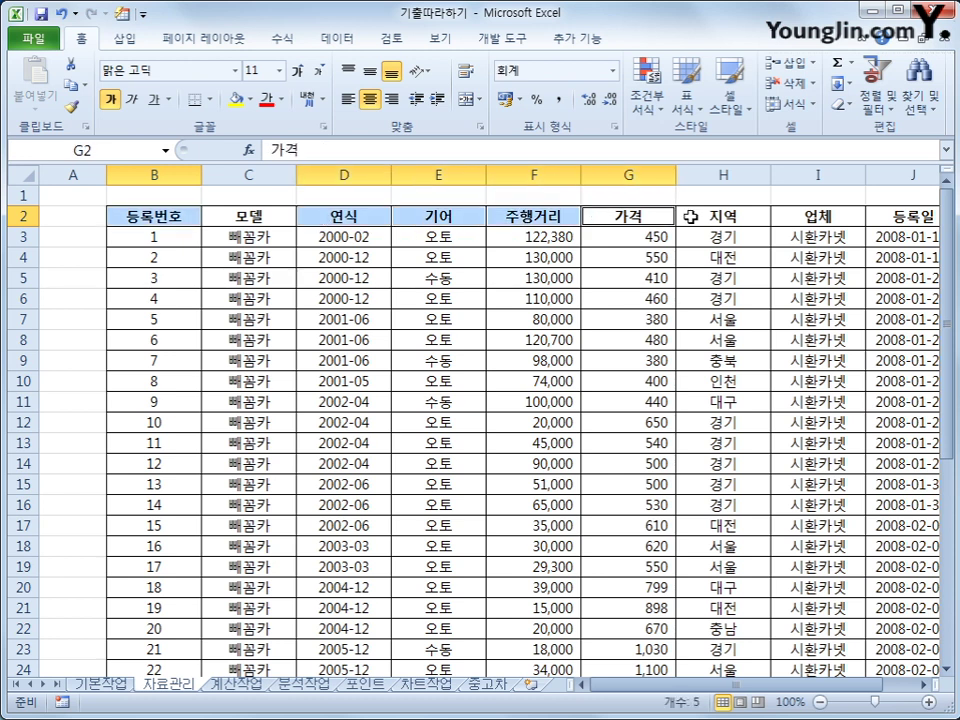
pyautogui.keyDown('ctrl'); pyautogui.click(697, 216); pyautogui.keyUp('ctrl')
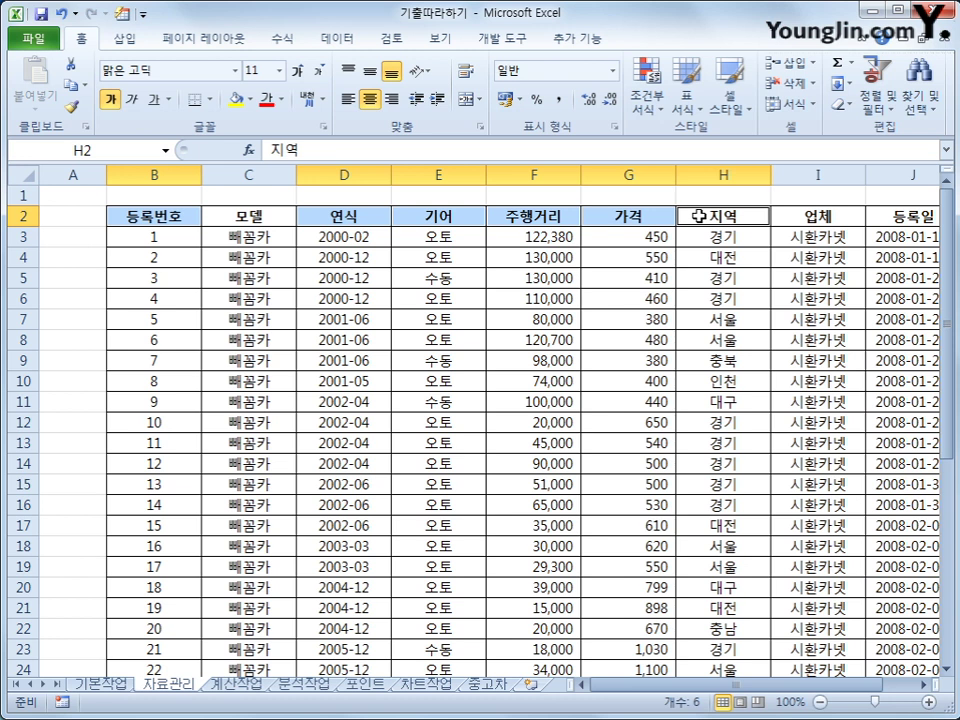
pyautogui.hotkey('ctrl', 'c')
# Paste the copied headers into B45 as the output header row.
pyautogui.scroll(-8, 521, 453)
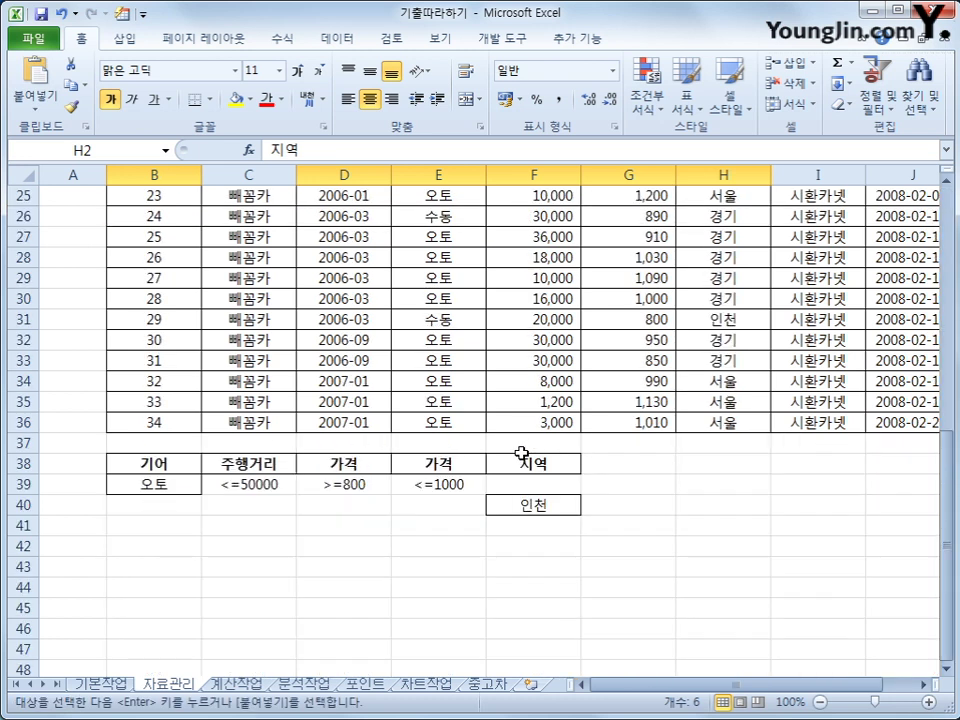
pyautogui.click(145, 610)
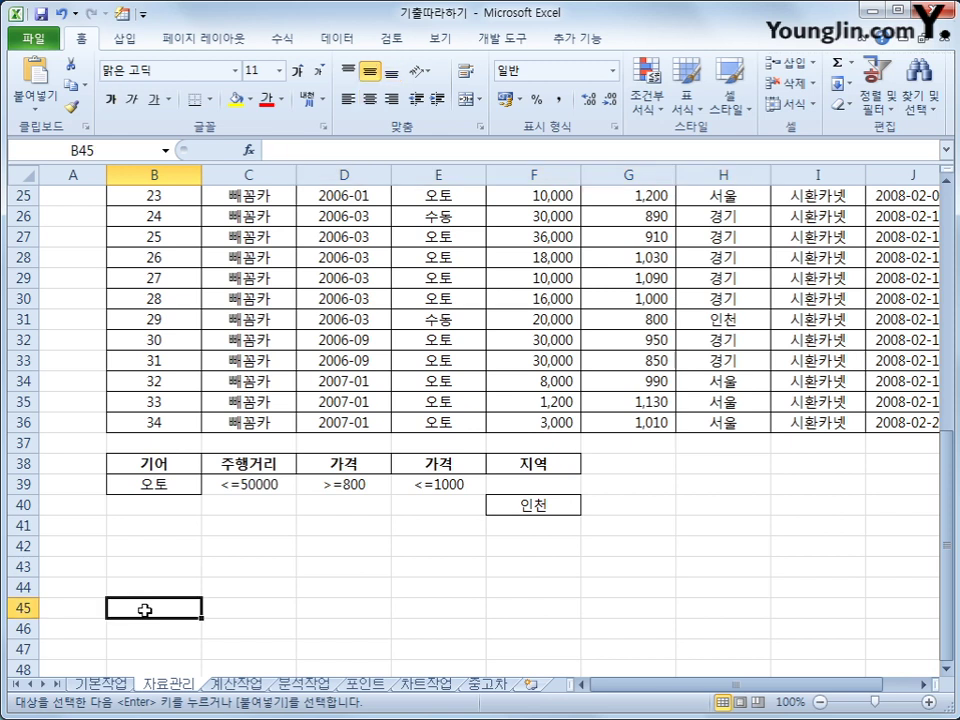
pyautogui.hotkey('ctrl', 'v')
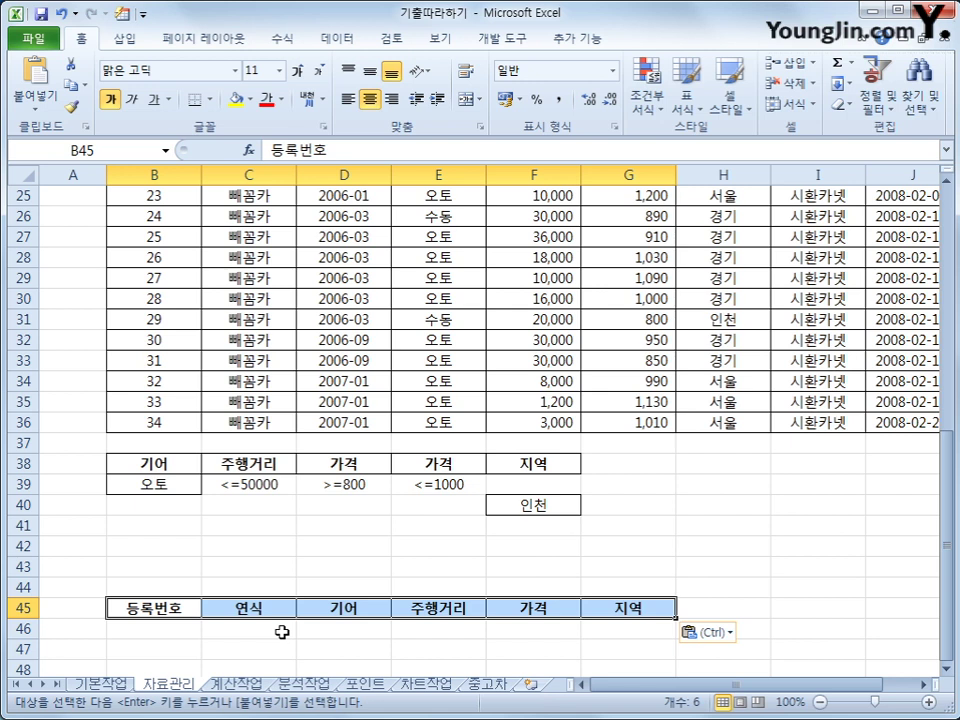
pyautogui.scroll(5, 302, 320)
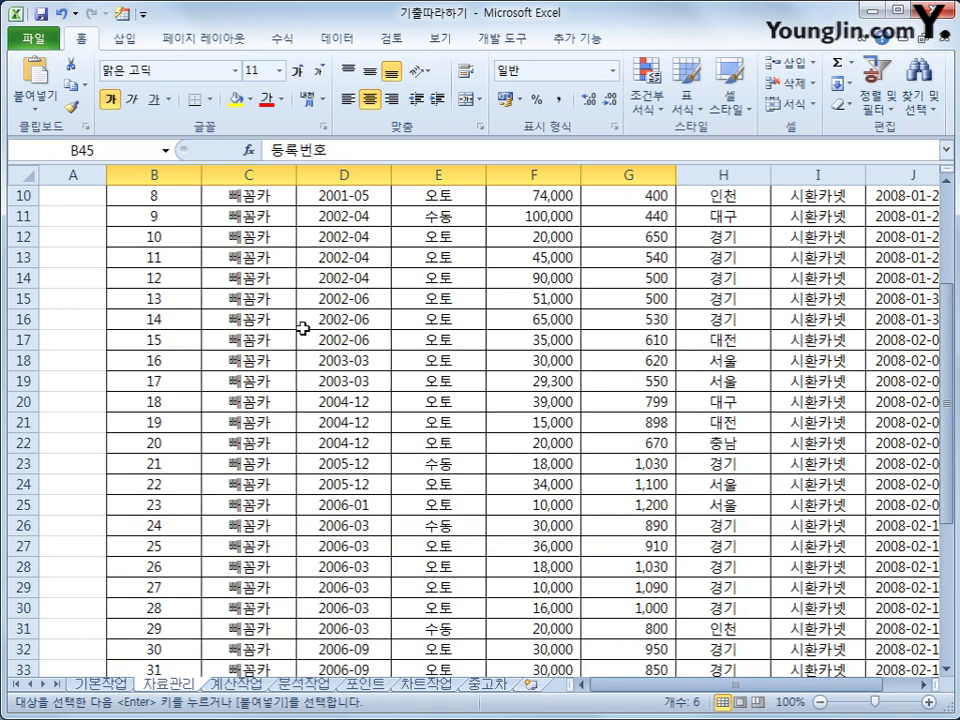
pyautogui.scroll(1, 302, 290)
pyautogui.click(303, 294)
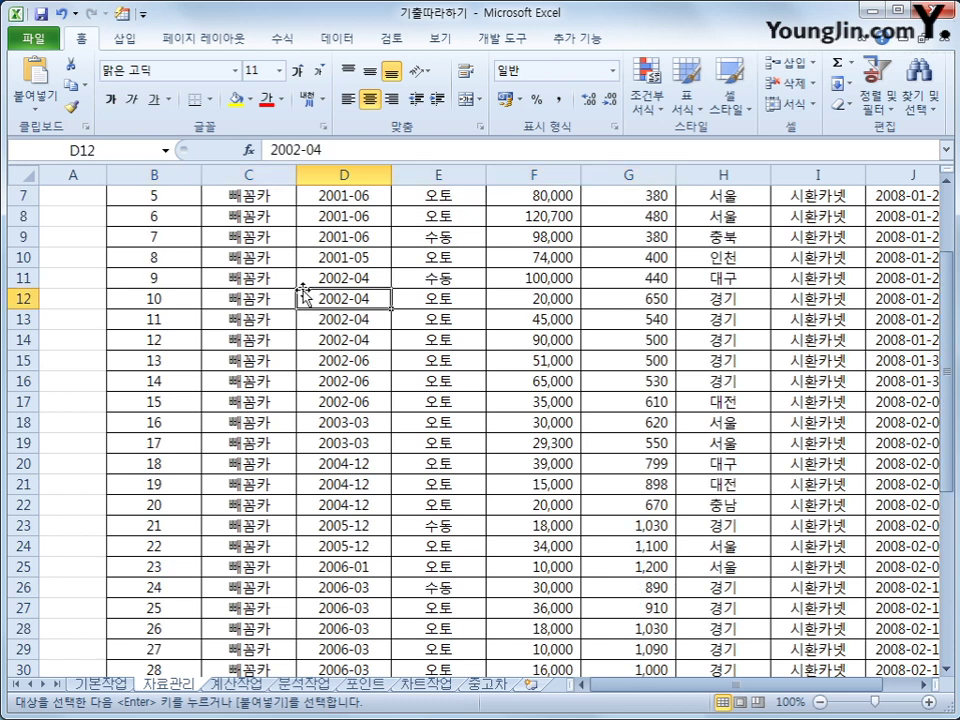
# Advanced-filter the car list using criteria B38:F40, copying matching records to B45:G45.
pyautogui.click(338, 39)
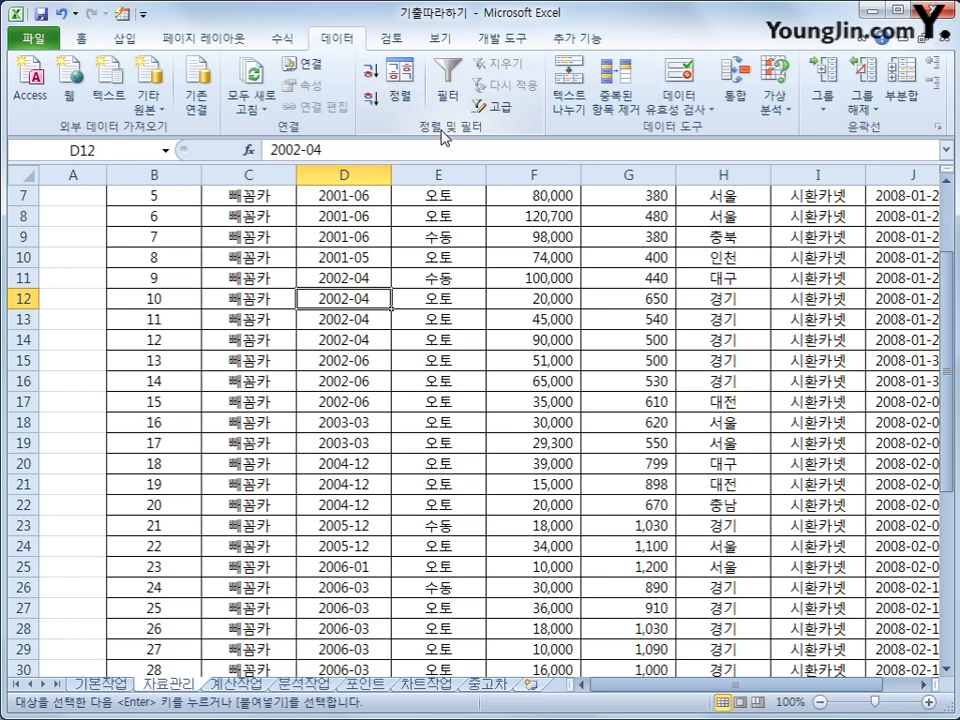
pyautogui.click(502, 108)
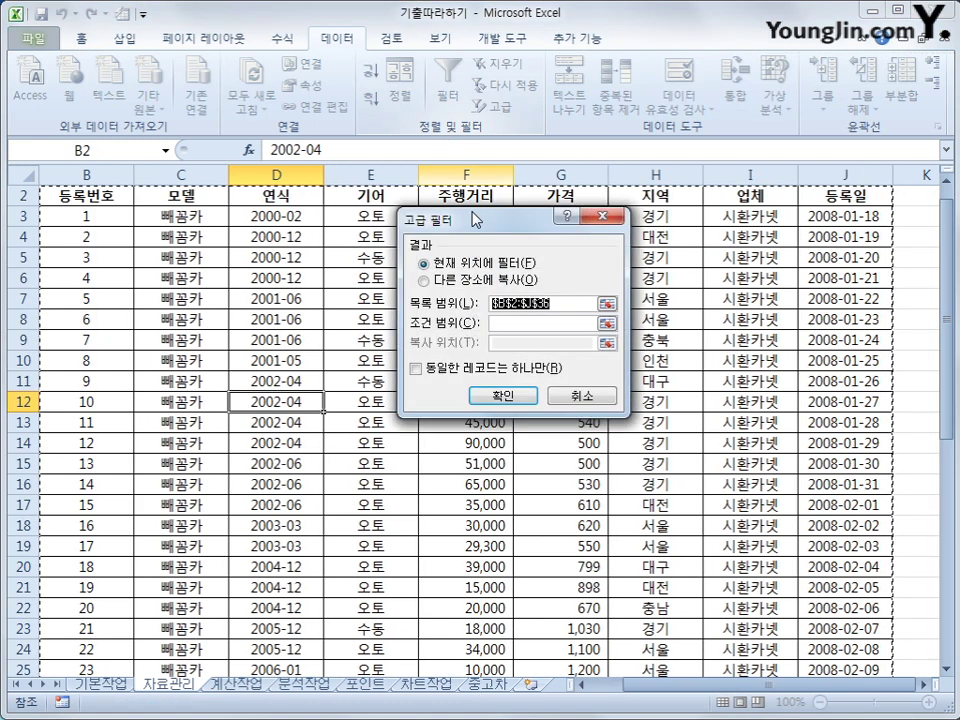
pyautogui.click(521, 325)
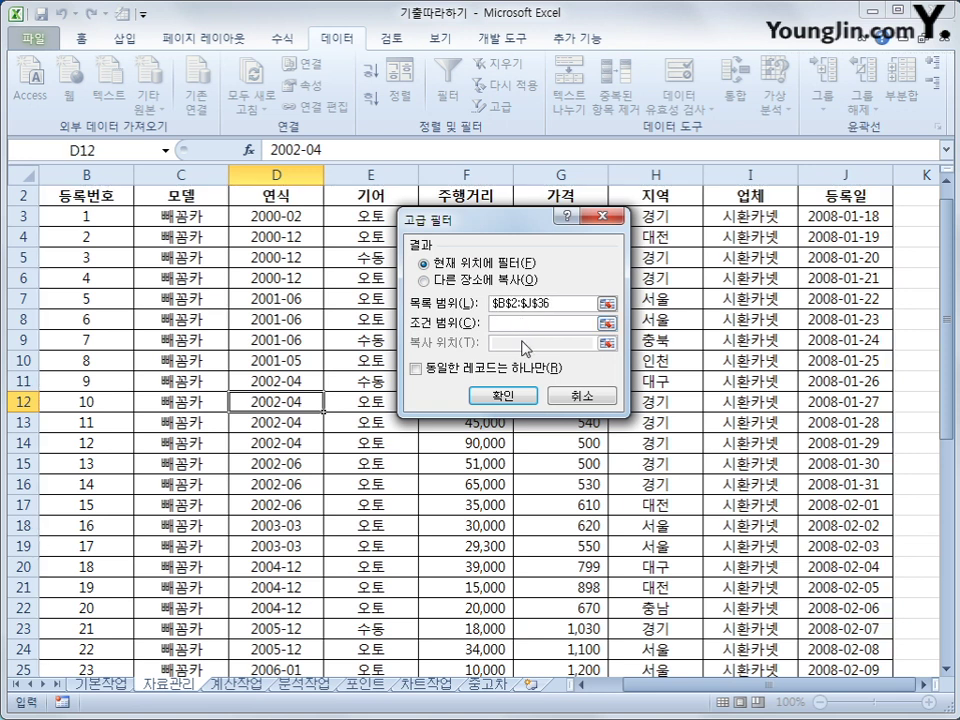
pyautogui.scroll(-8, 456, 411)
pyautogui.moveTo(75, 445); pyautogui.dragTo(426, 482)
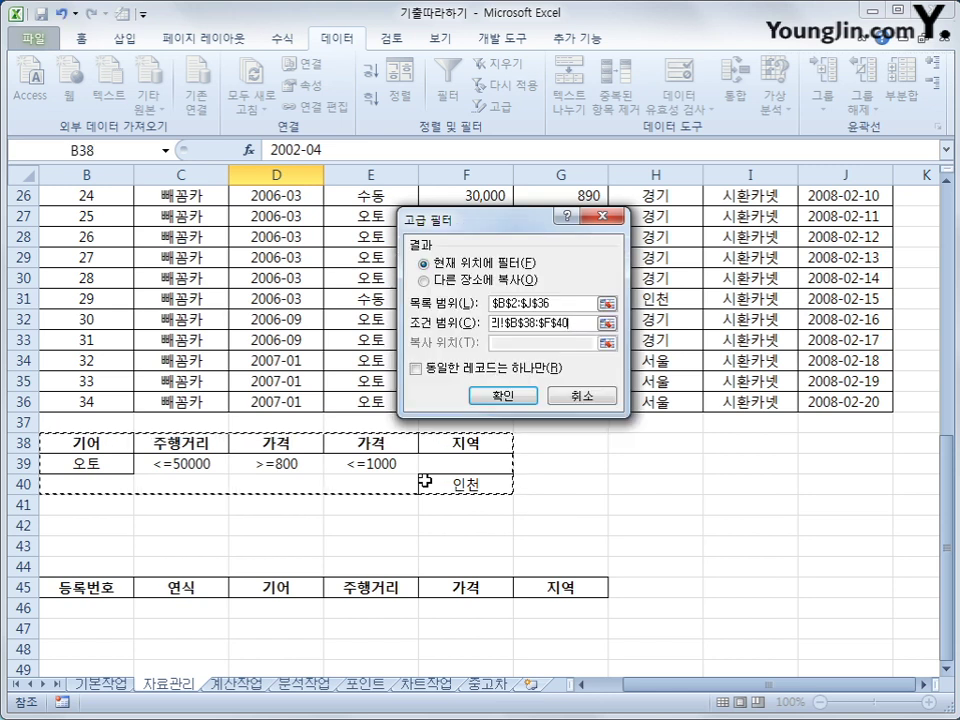
pyautogui.click(443, 283)
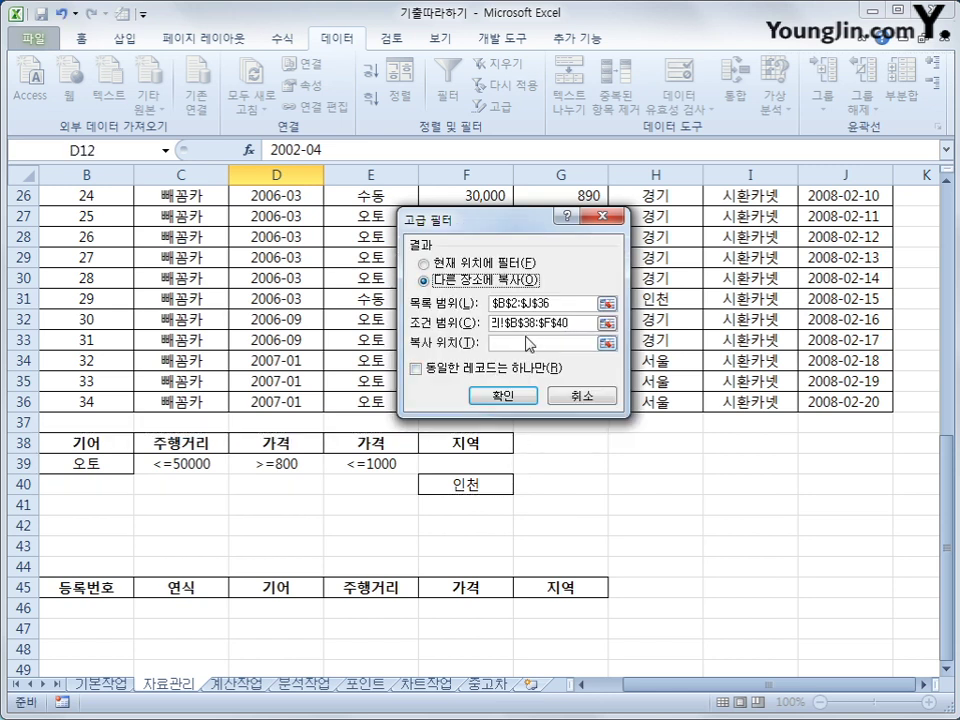
pyautogui.click(88, 592)
pyautogui.moveTo(88, 592); pyautogui.dragTo(538, 590)
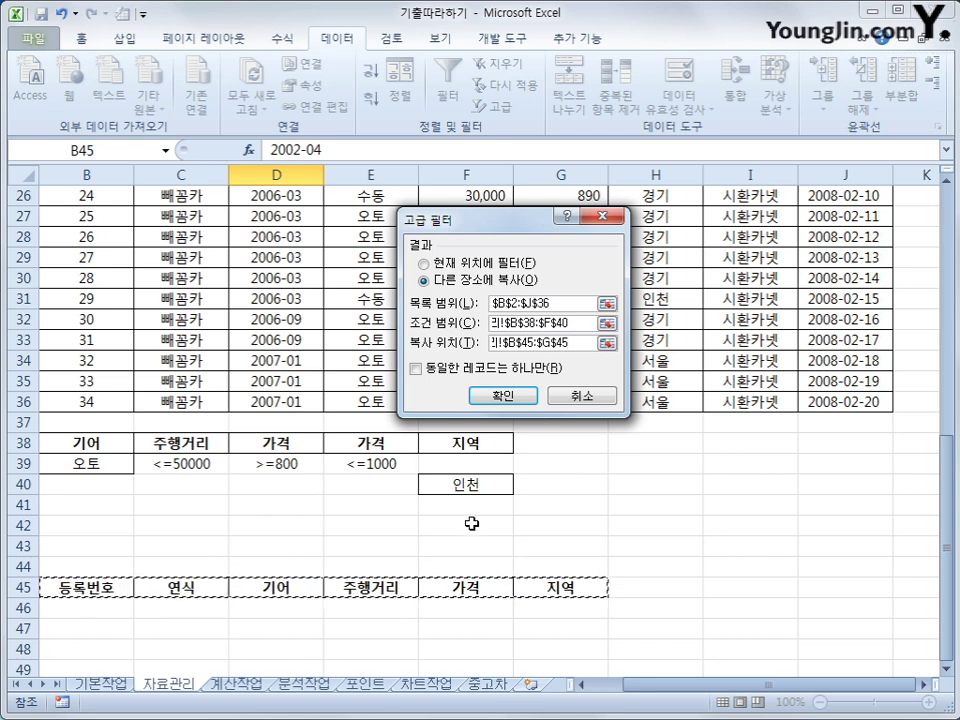
pyautogui.click(505, 396)
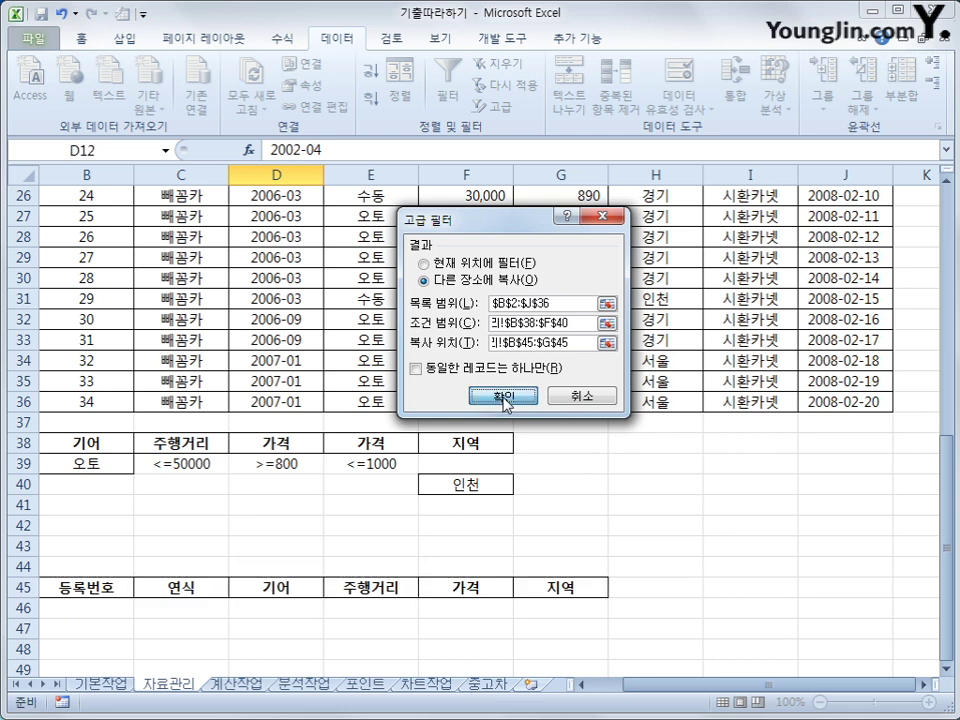
pyautogui.scroll(-9, 500, 420)
pyautogui.scroll(2, 446, 544)
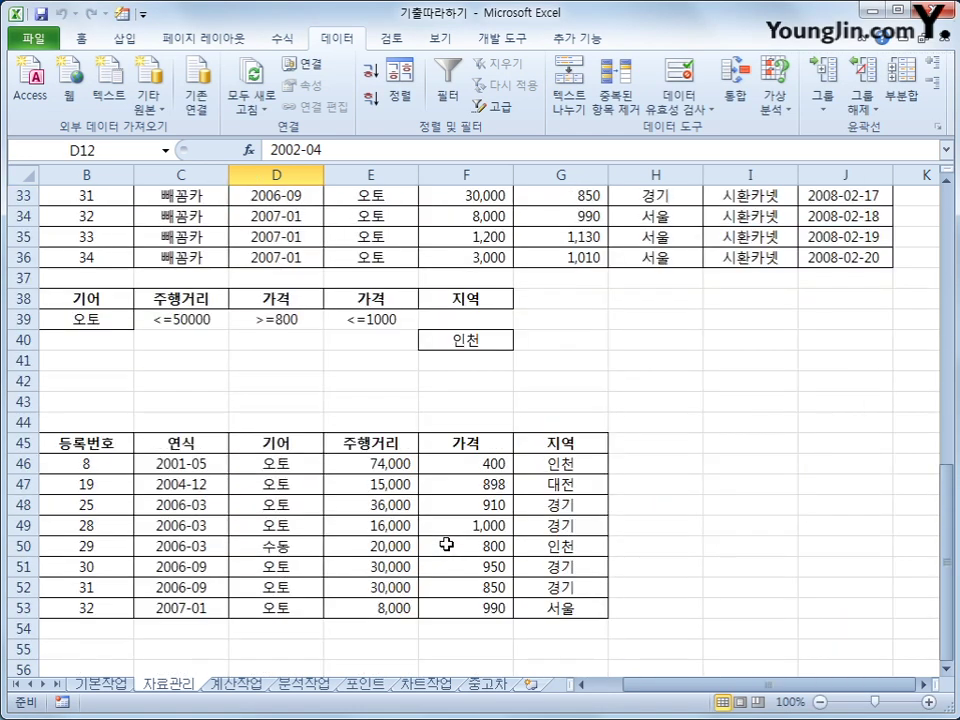
pyautogui.moveTo(118, 302); pyautogui.dragTo(396, 320)
pyautogui.click(557, 460)
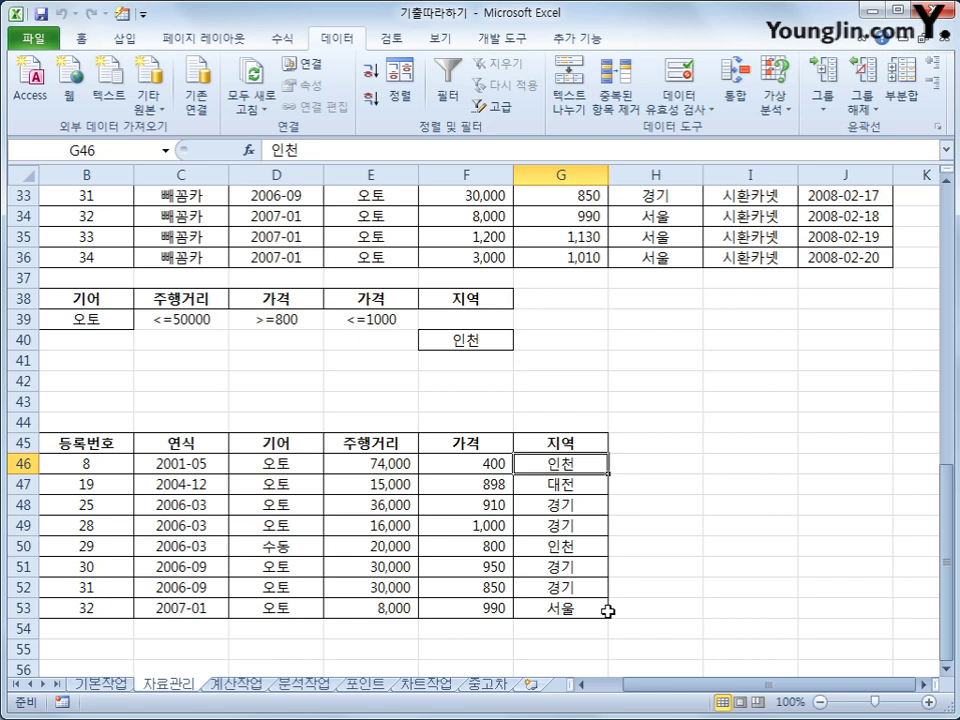
pyautogui.scroll(8, 605, 610)
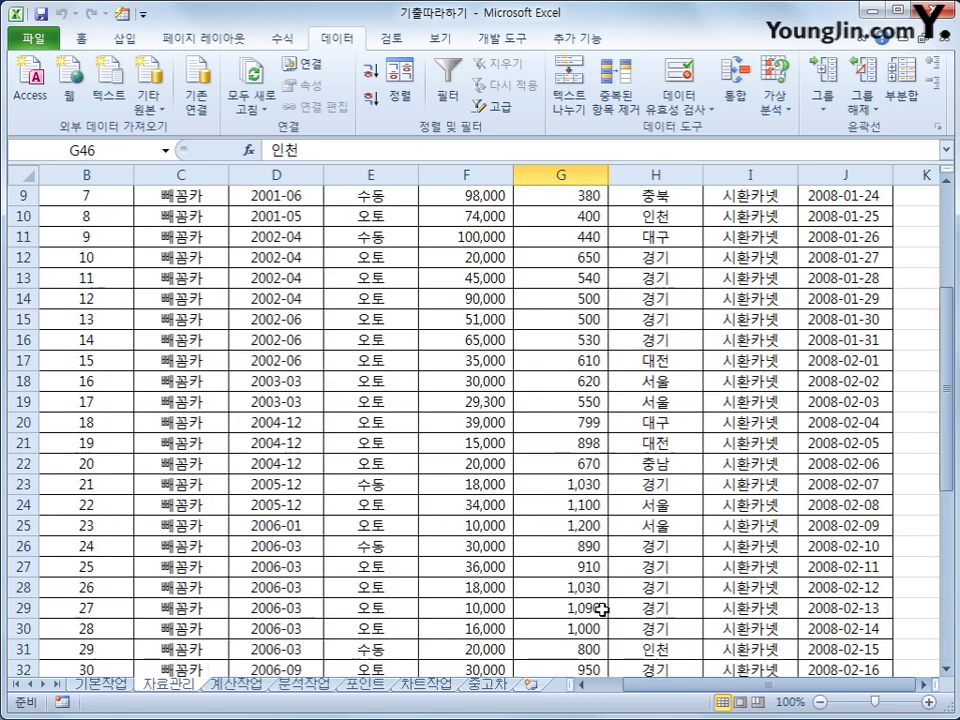
pyautogui.scroll(3, 602, 610)
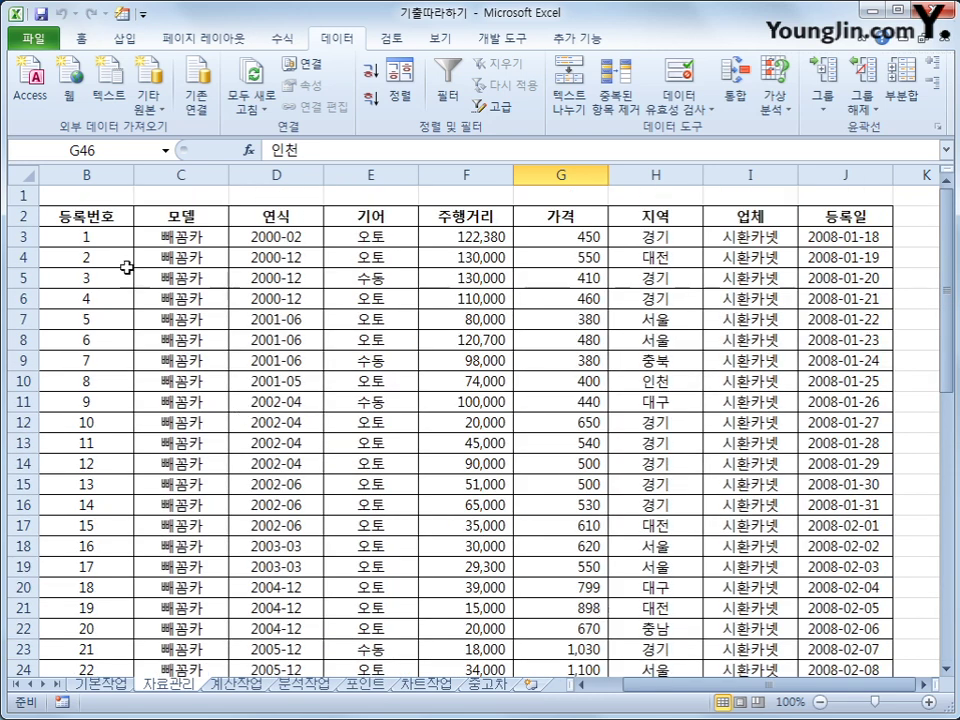
# Select the car records B3:J36 and open the Conditional Formatting menu on Home.
pyautogui.click(93, 243)
pyautogui.moveTo(93, 243); pyautogui.dragTo(842, 614)
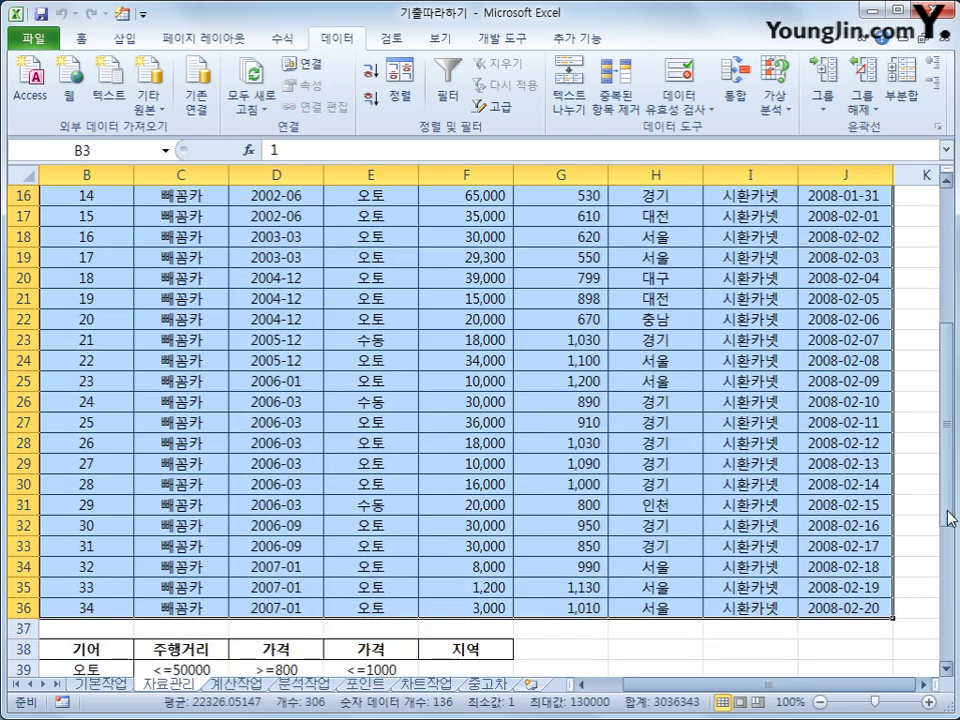
pyautogui.scroll(5, 928, 343)
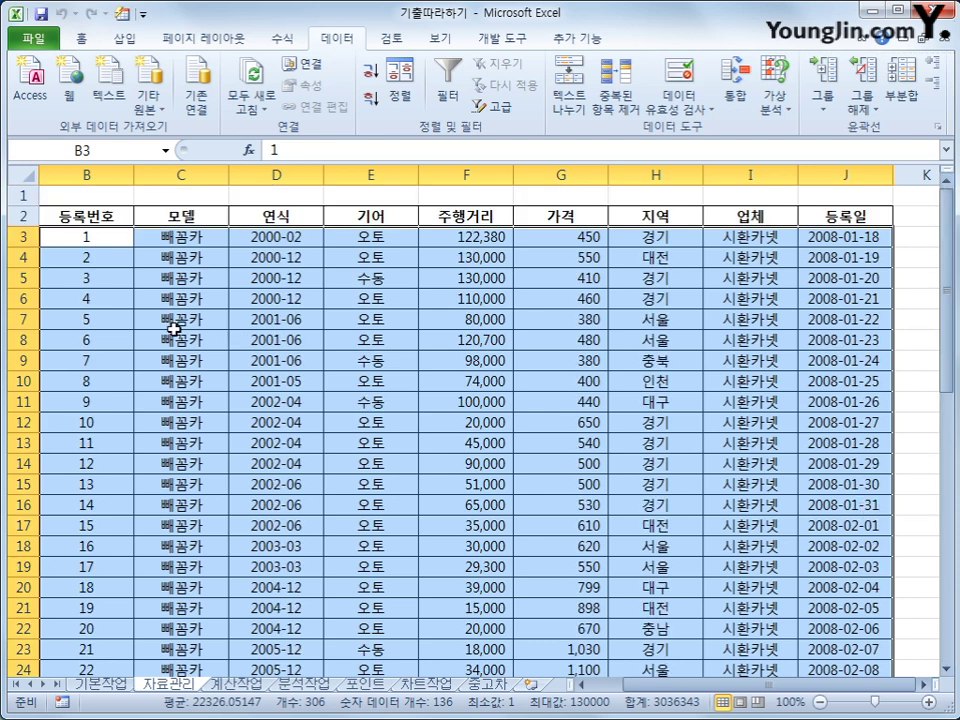
pyautogui.click(76, 38)
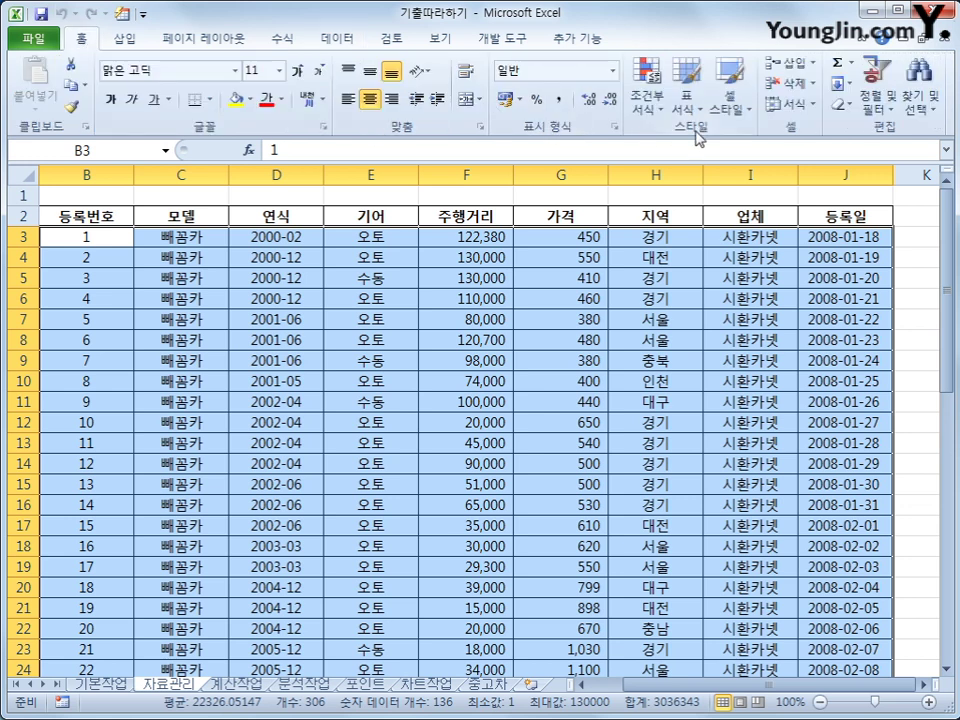
pyautogui.click(653, 110)
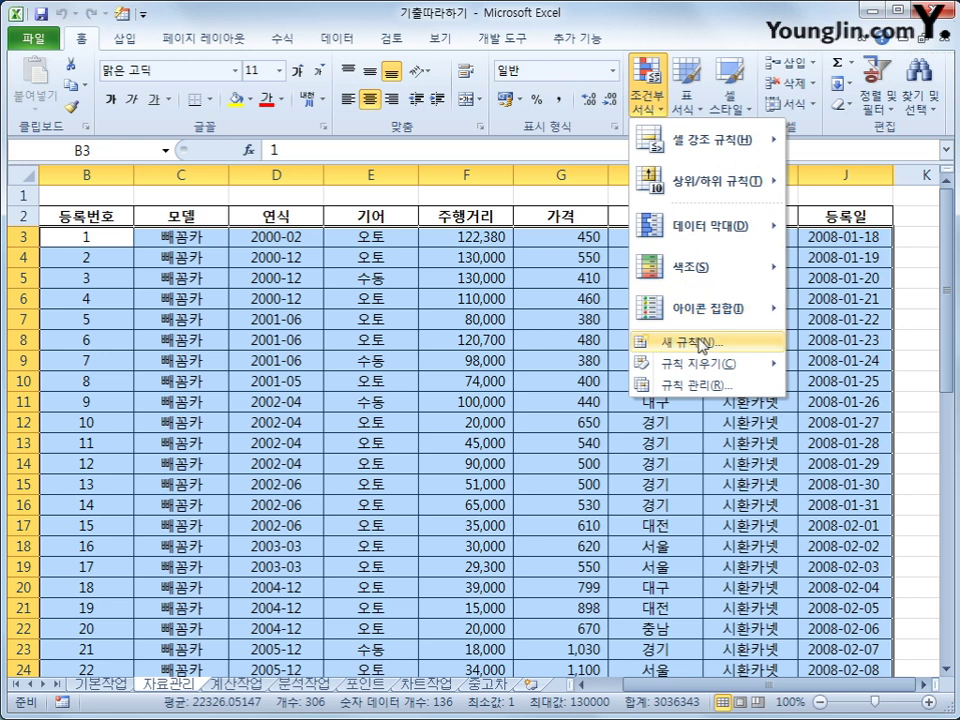
# Create a formula-based new rule and start its formula with =or(left(.
pyautogui.click(702, 344)
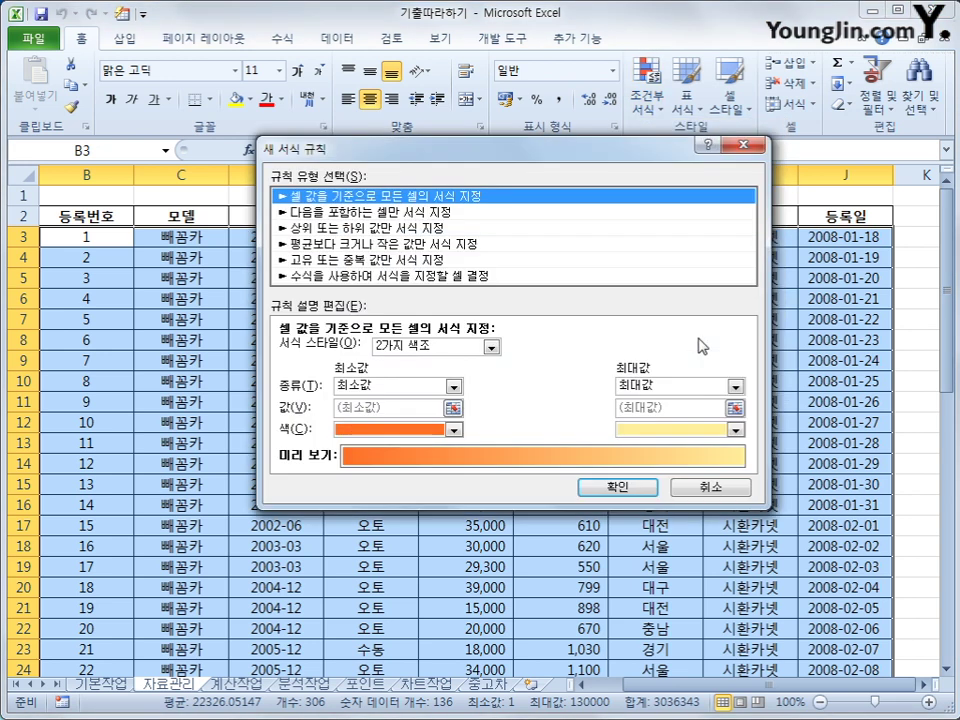
pyautogui.click(533, 275)
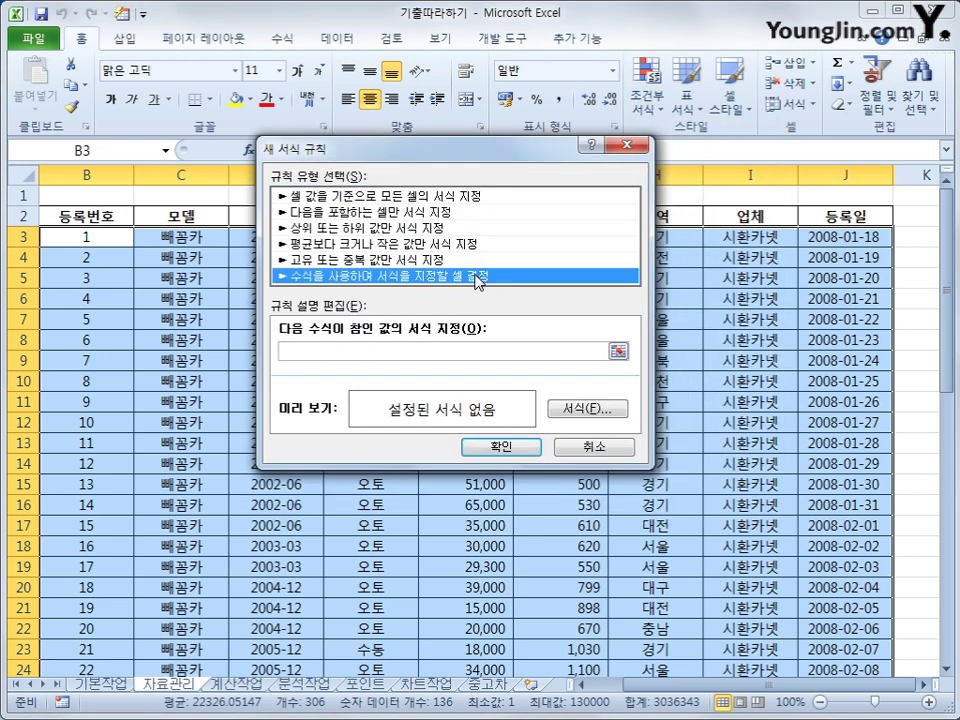
pyautogui.click(426, 355)
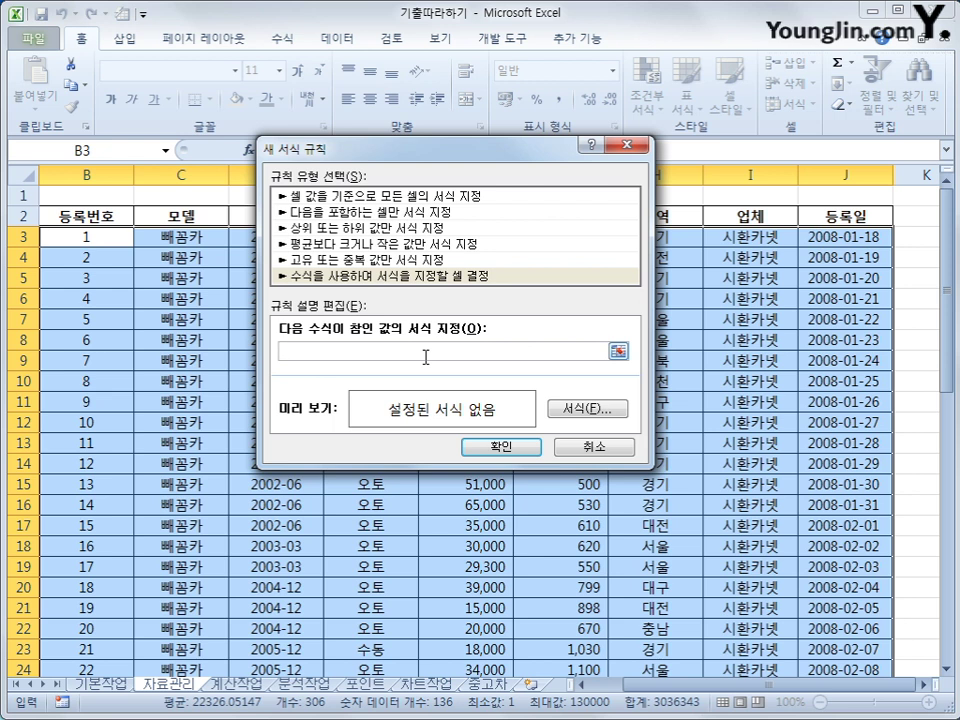
pyautogui.write('ㅋ')
pyautogui.write('아')
pyautogui.write('(left')
pyautogui.write('(')
# Try inserting a column-fixed $D3 reference, then erase the accidental range reference.
pyautogui.moveTo(489, 150); pyautogui.dragTo(633, 304)
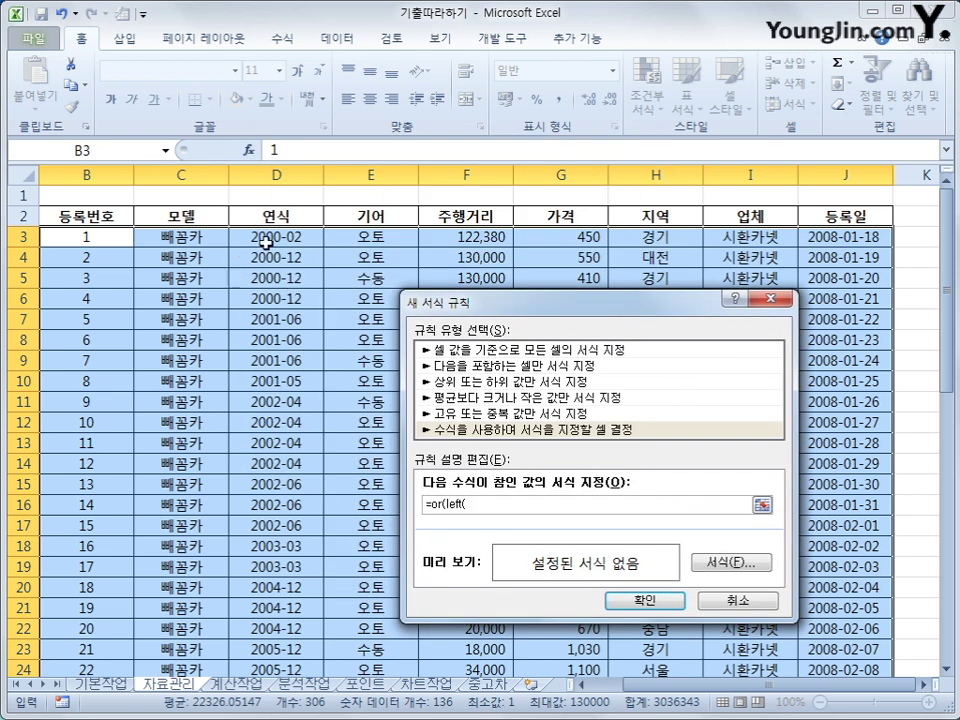
pyautogui.click(265, 240)
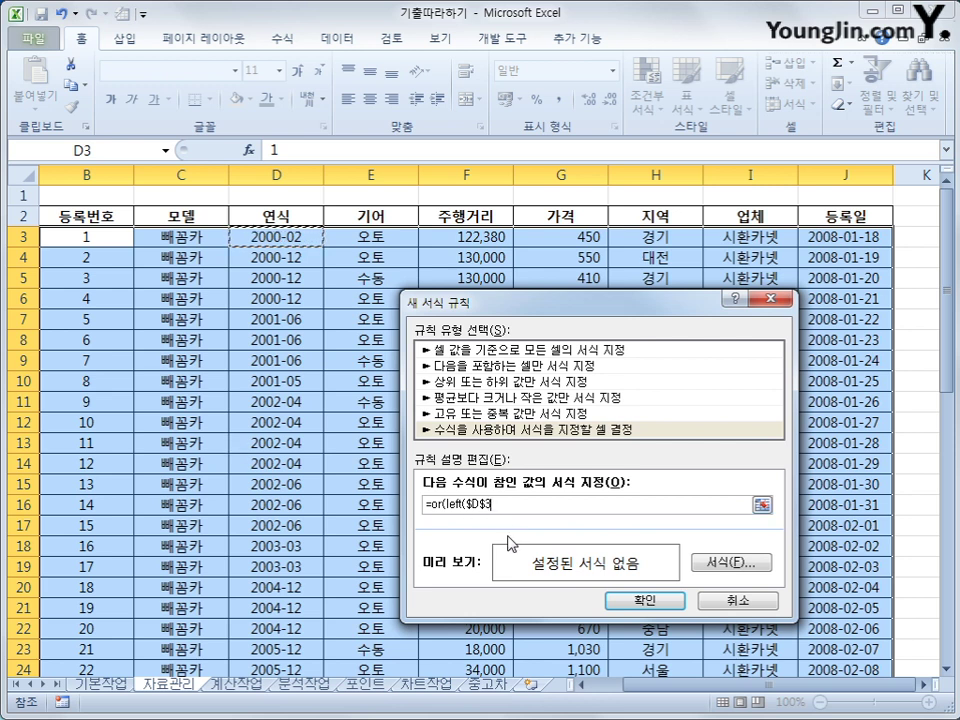
pyautogui.press('F4')
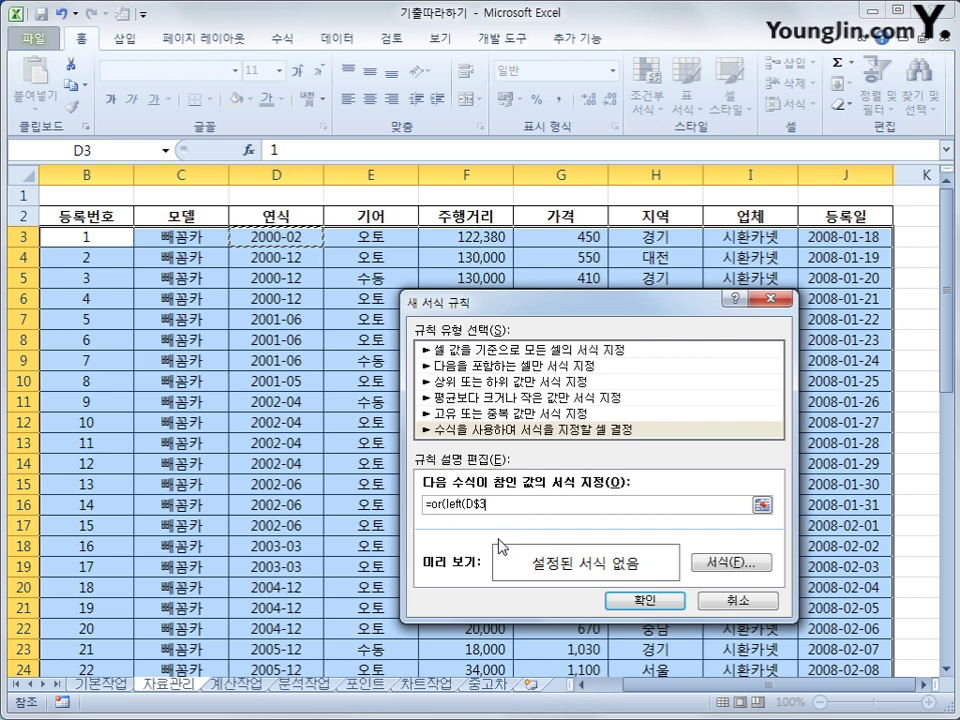
pyautogui.press('F4')
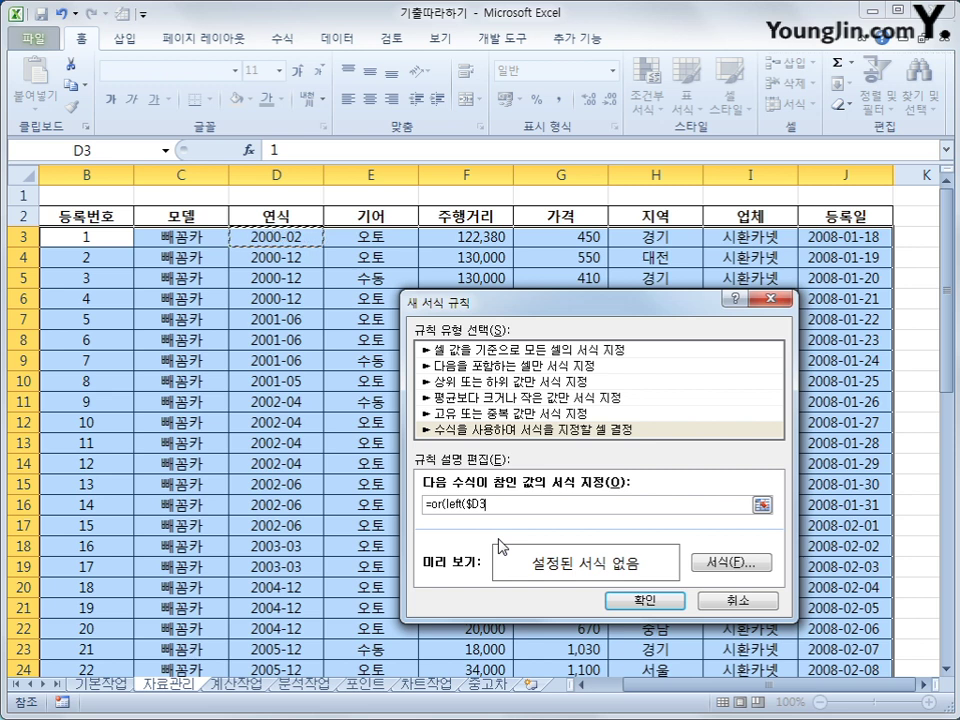
pyautogui.hotkey('ctrl', 'shift', 'Down')
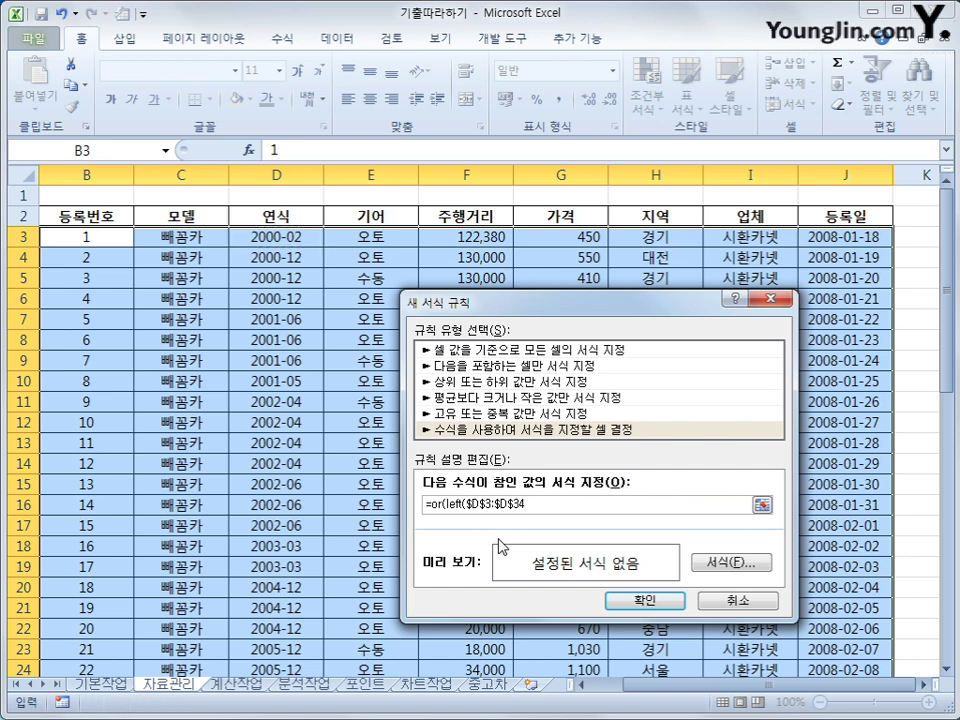
pyautogui.press('BackSpace')
pyautogui.press('BackSpace')
pyautogui.press('BackSpace')
pyautogui.press('BackSpace')
pyautogui.press('BackSpace')
pyautogui.press('BackSpace')
pyautogui.press('BackSpace')
pyautogui.press('BackSpace')
pyautogui.press('BackSpace')
pyautogui.press('BackSpace')
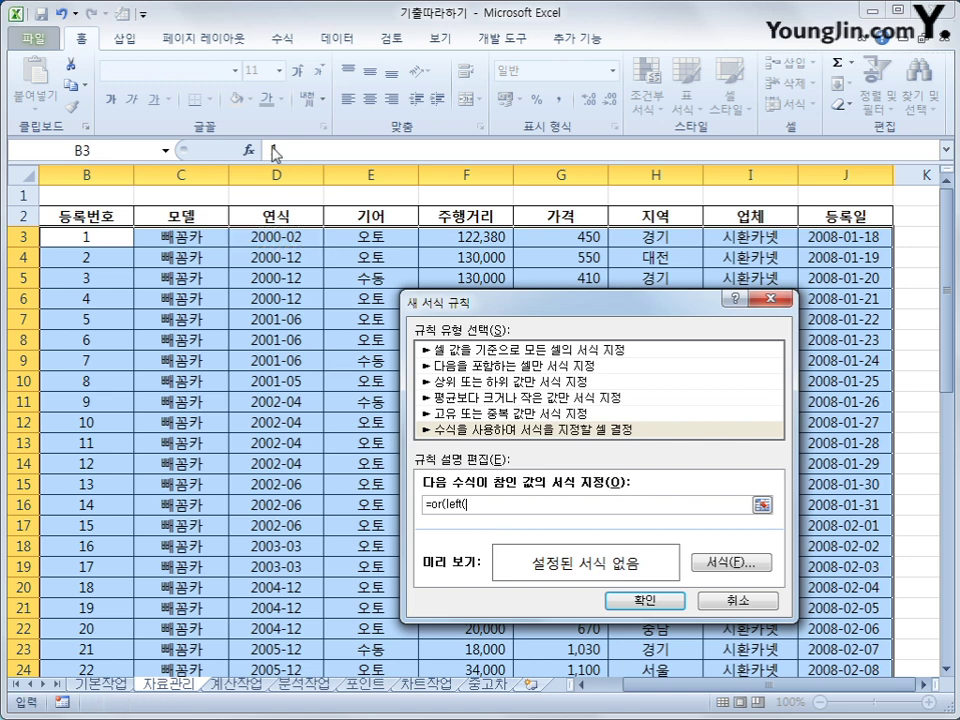
# Complete the formula testing left($D3,4) for "2003" or "2005".
pyautogui.click(270, 240)
pyautogui.press('F4')
pyautogui.press('F4')
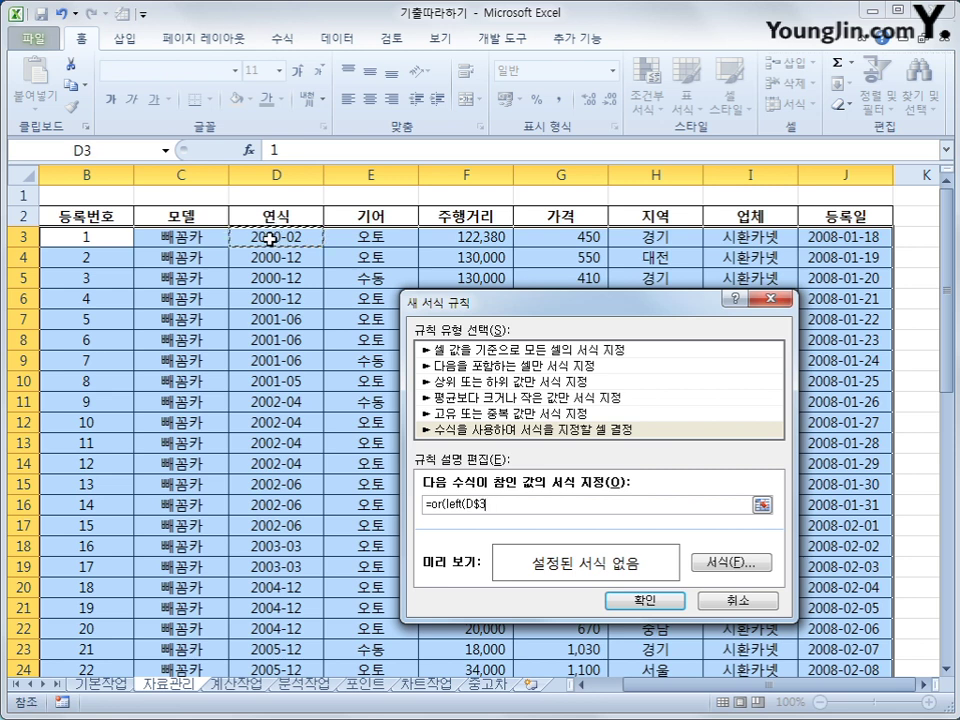
pyautogui.write(',4')
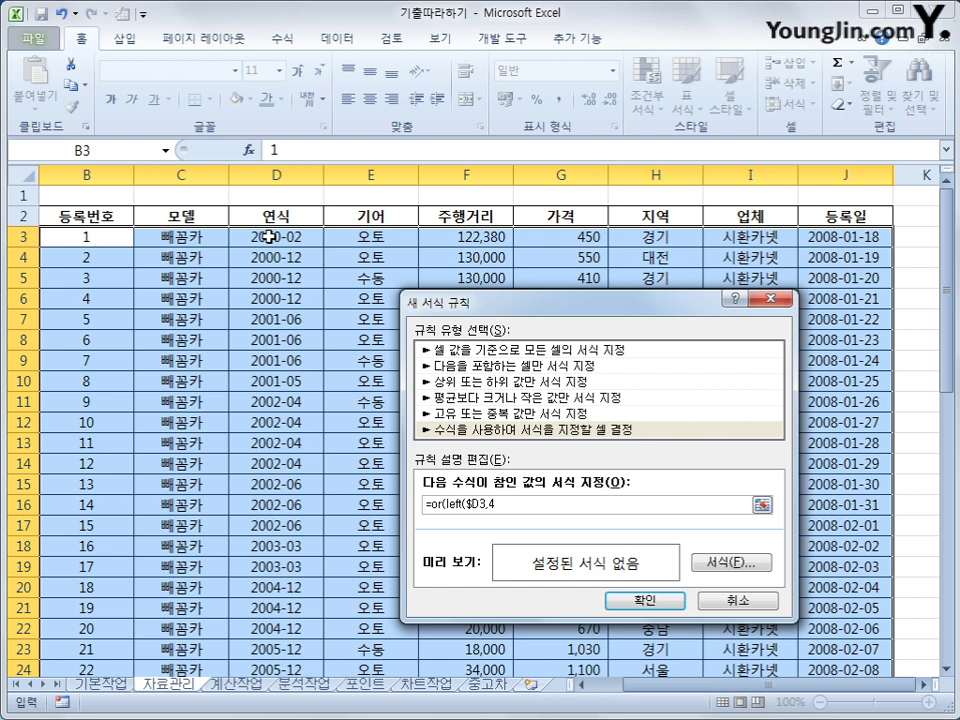
pyautogui.write(')="2003",LEFt')
pyautogui.press('BackSpace')
pyautogui.press('BackSpace')
pyautogui.press('BackSpace')
pyautogui.press('BackSpace')
pyautogui.write('left(')
pyautogui.click(270, 236)
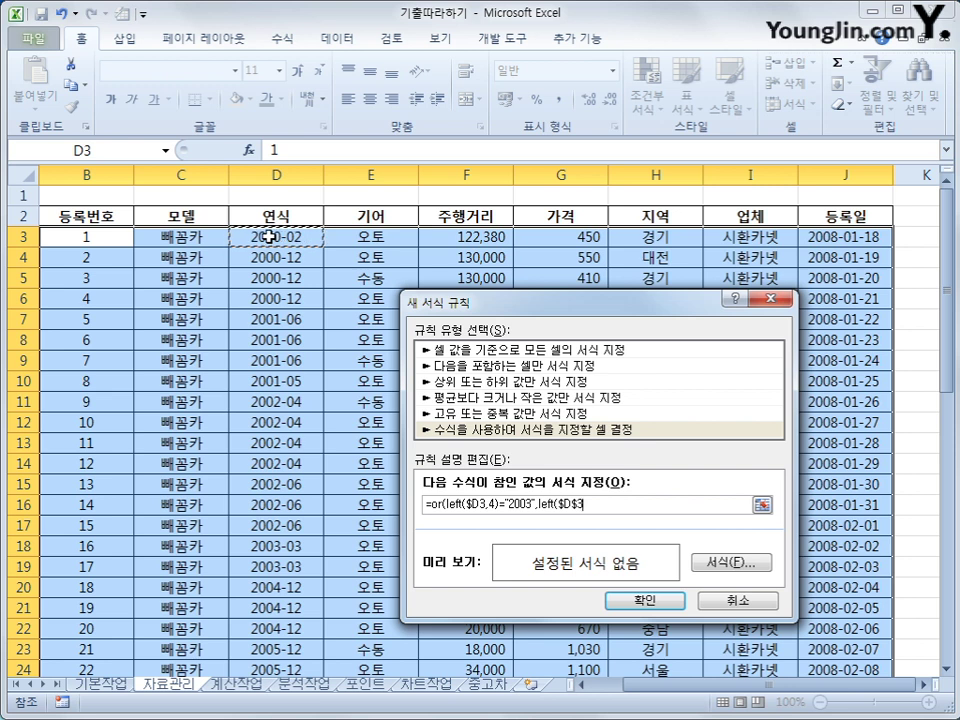
pyautogui.press('F4')
pyautogui.press('F4')
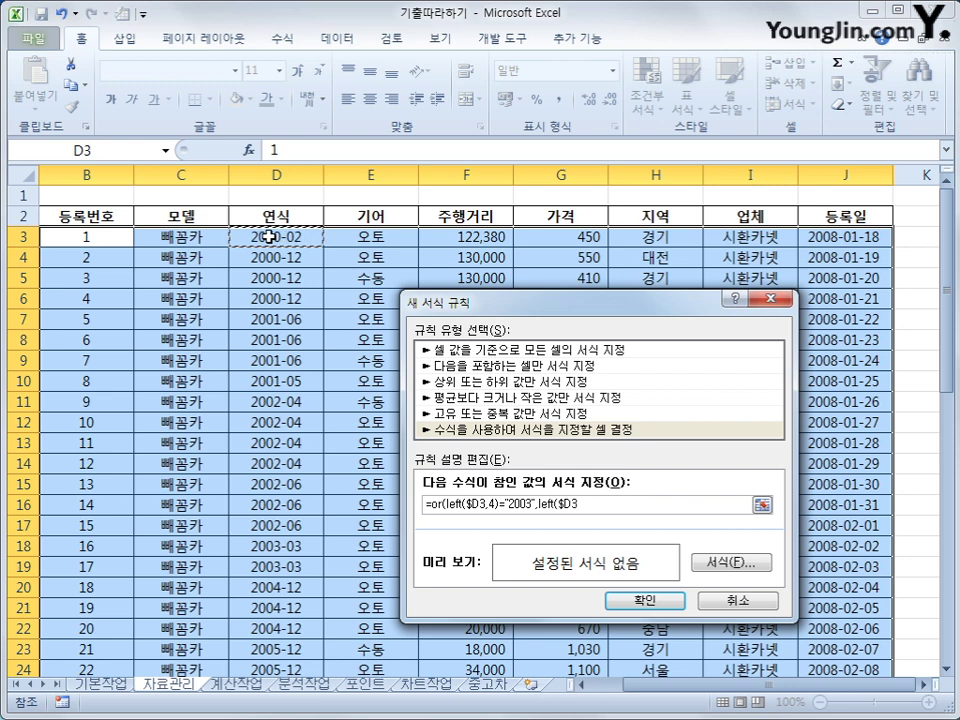
pyautogui.write(',4)=')
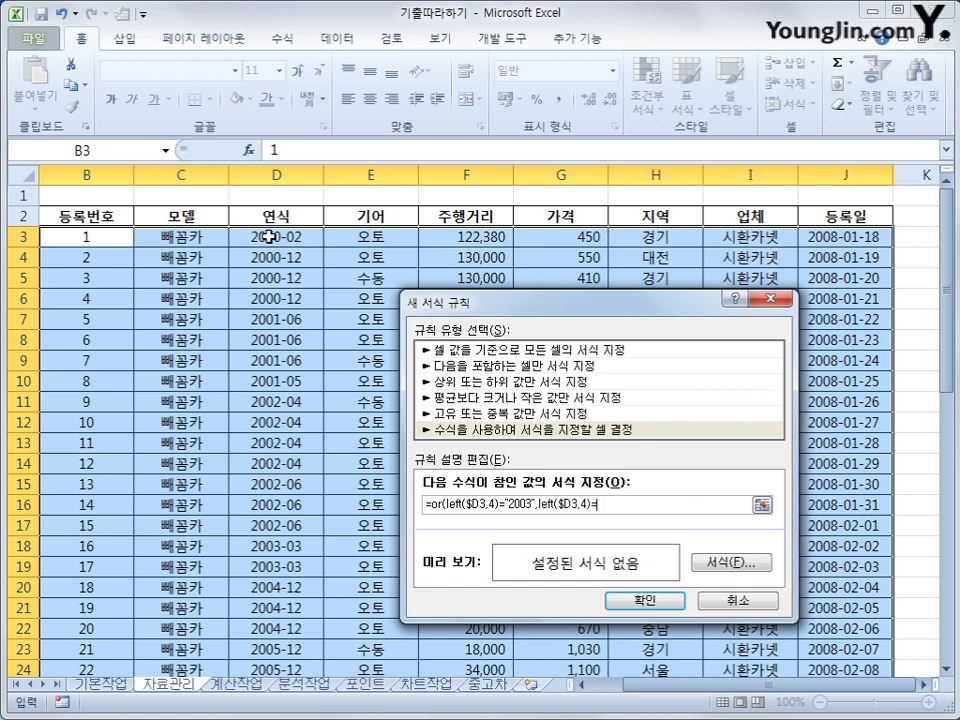
pyautogui.write('"1')
pyautogui.write('005')
pyautogui.write('")')
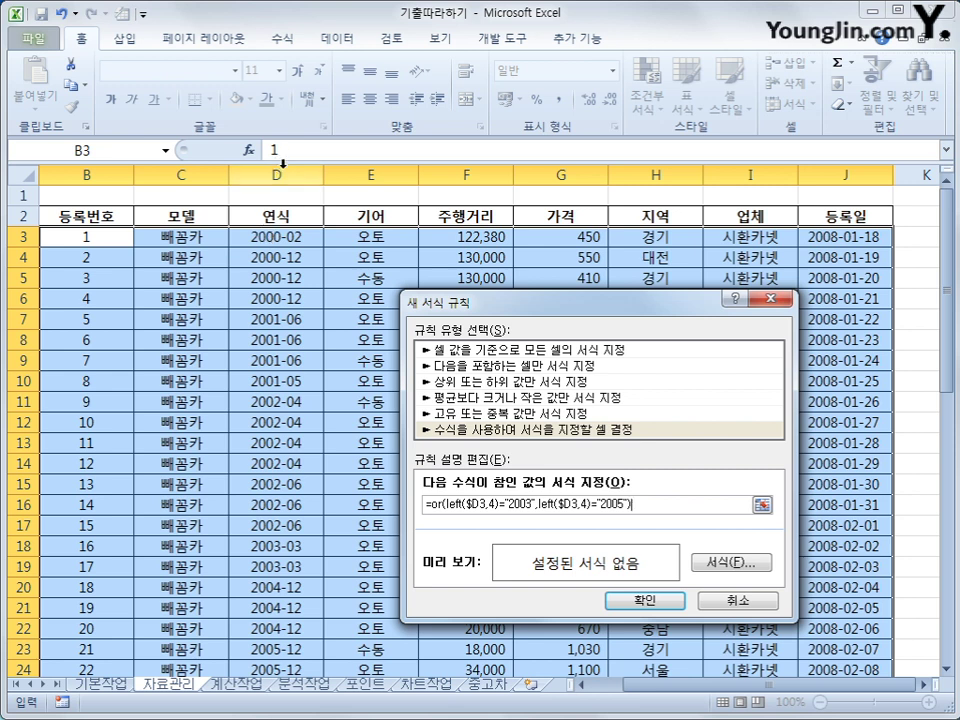
# Give the rule a bold red font format and confirm it.
pyautogui.click(727, 566)
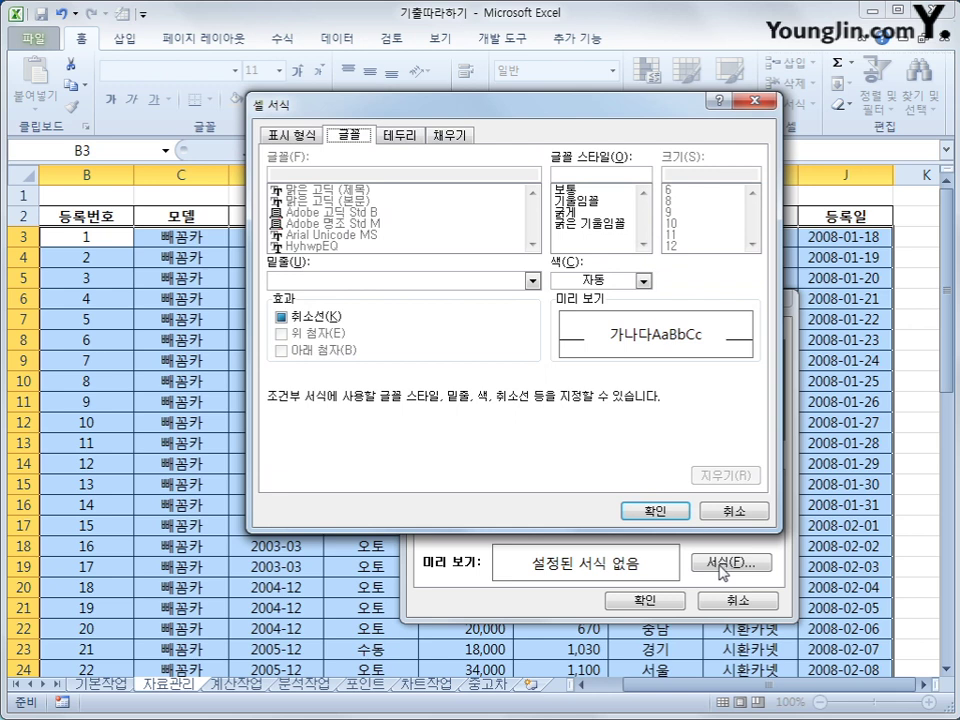
pyautogui.click(588, 214)
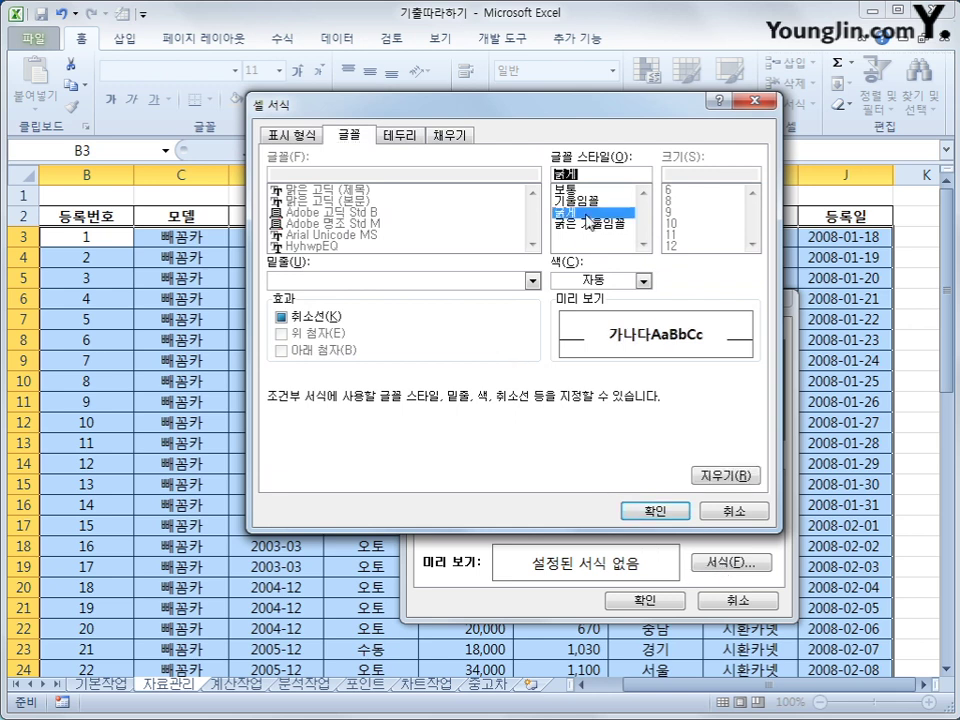
pyautogui.click(643, 281)
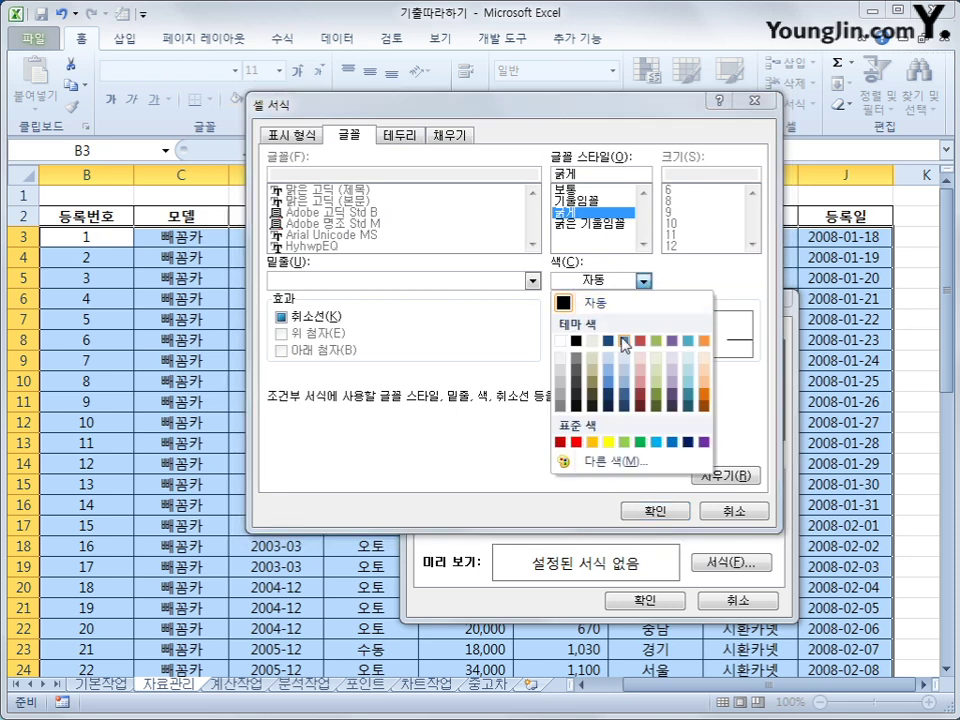
pyautogui.click(577, 443)
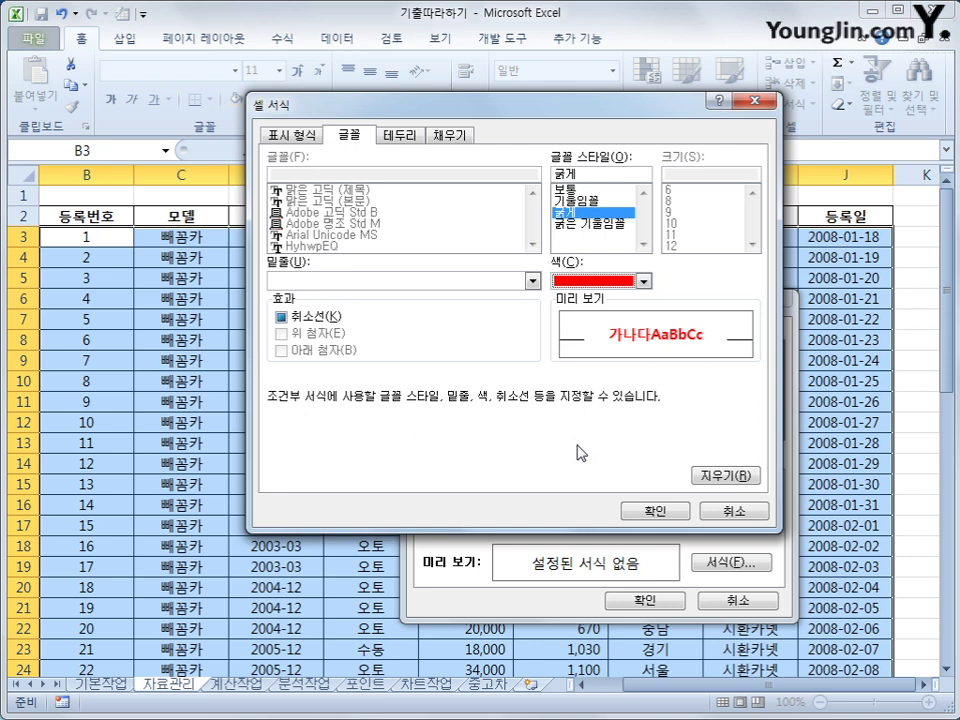
pyautogui.click(657, 511)
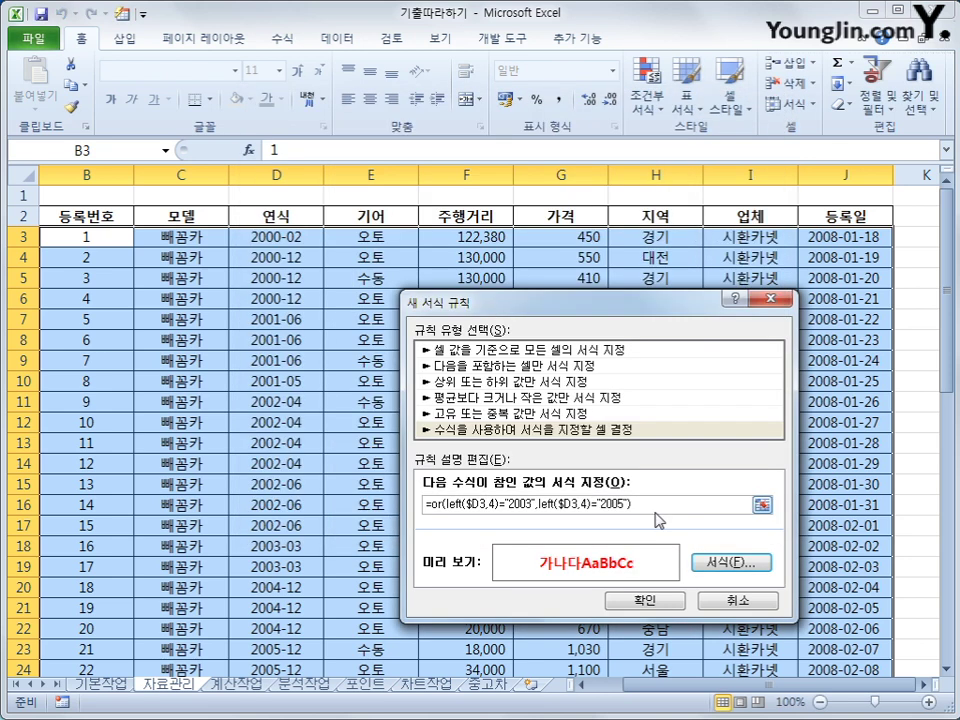
pyautogui.click(643, 600)
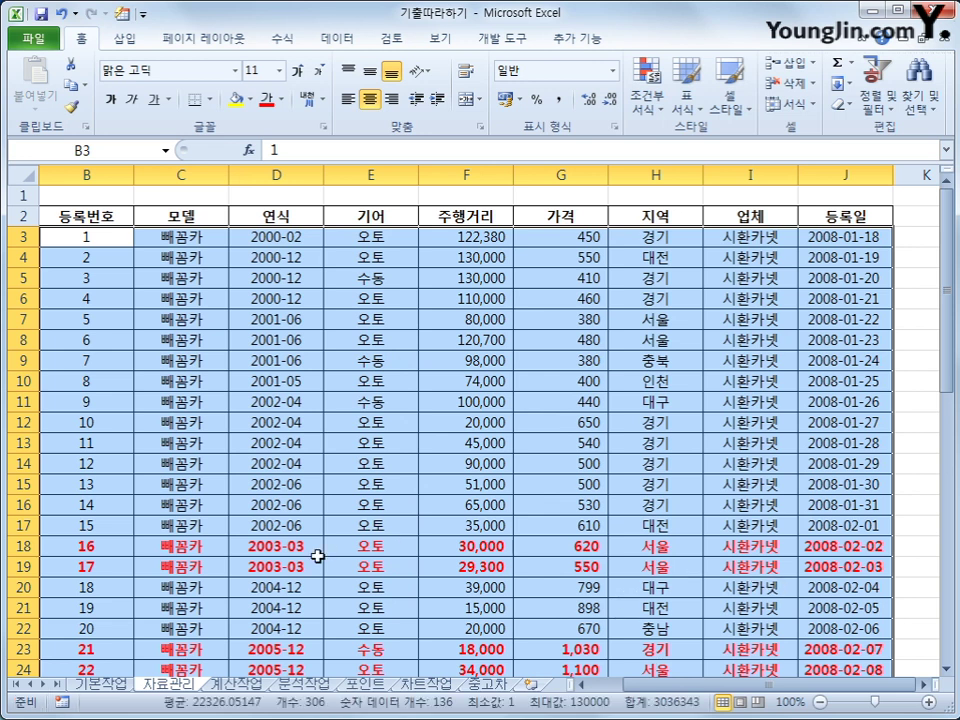
# Select the entire car table B2:J36, header row included.
pyautogui.scroll(-2, 310, 556)
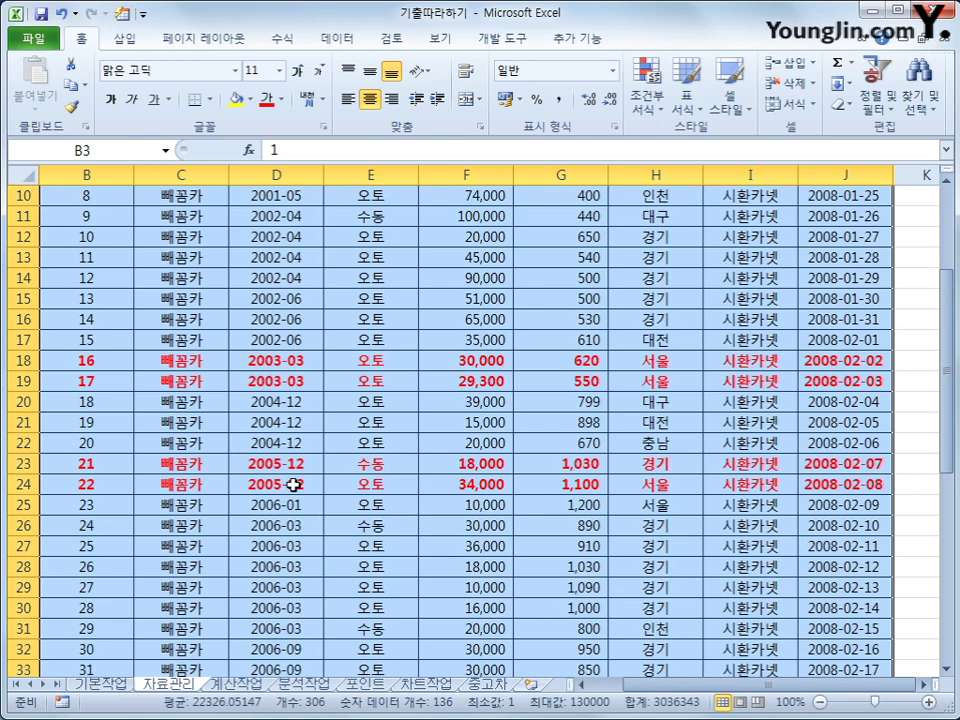
pyautogui.scroll(3, 296, 484)
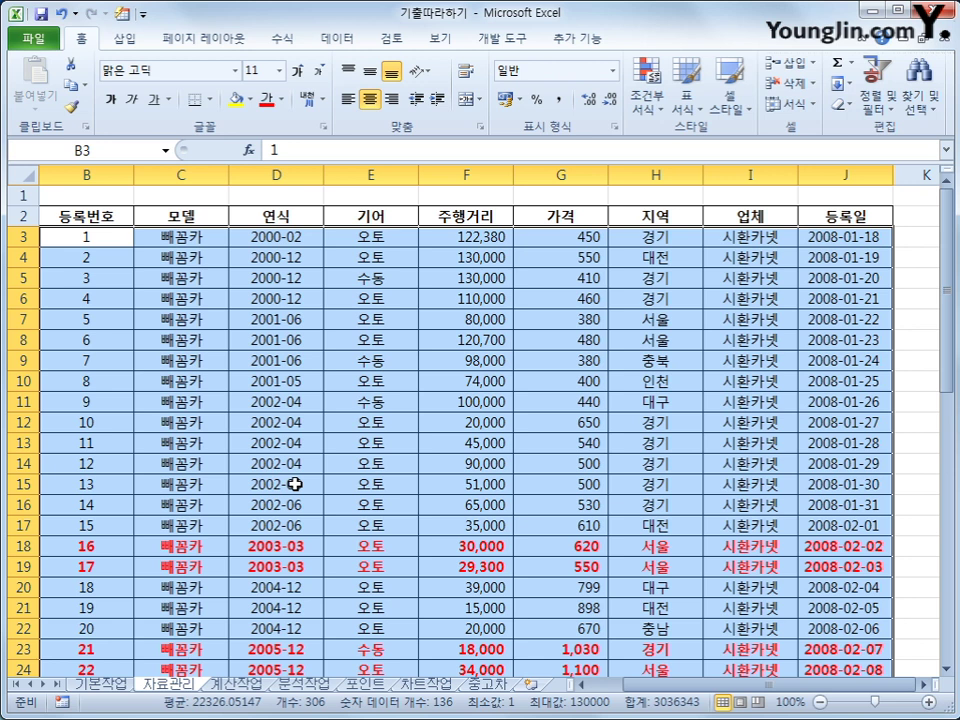
pyautogui.click(80, 216)
pyautogui.moveTo(80, 216); pyautogui.dragTo(834, 629)
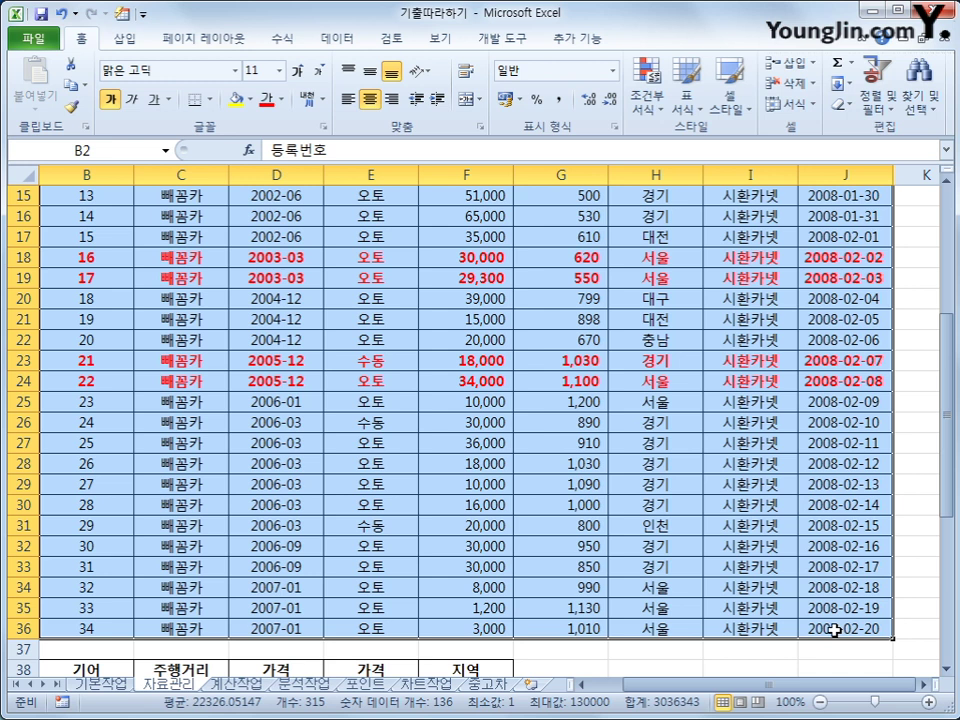
# Set the selected B2:J36 table as the print area.
pyautogui.click(214, 48)
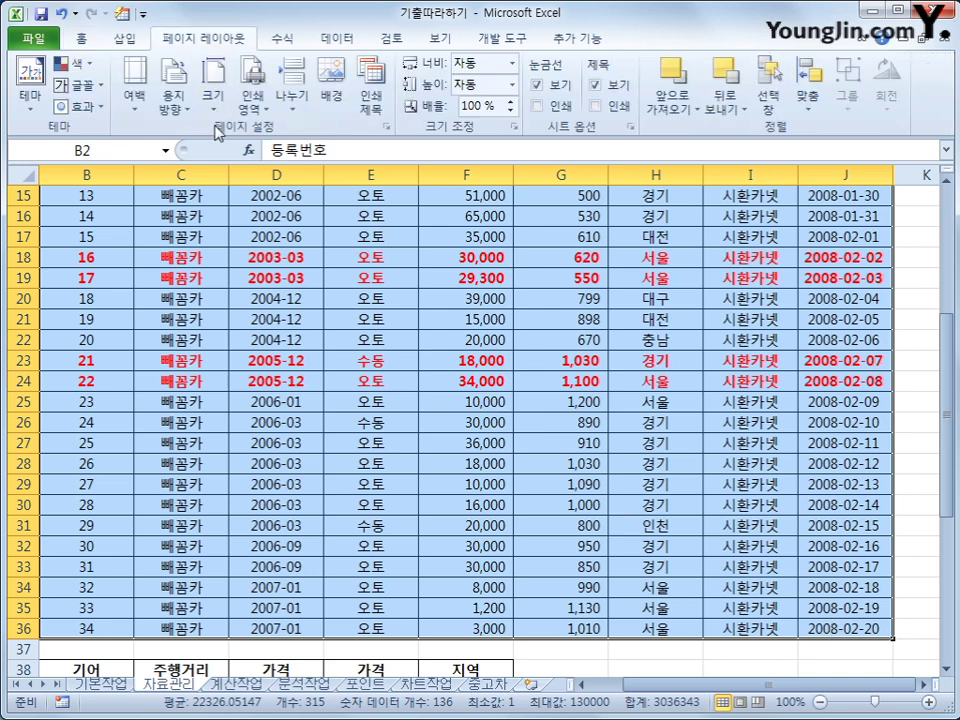
pyautogui.click(249, 112)
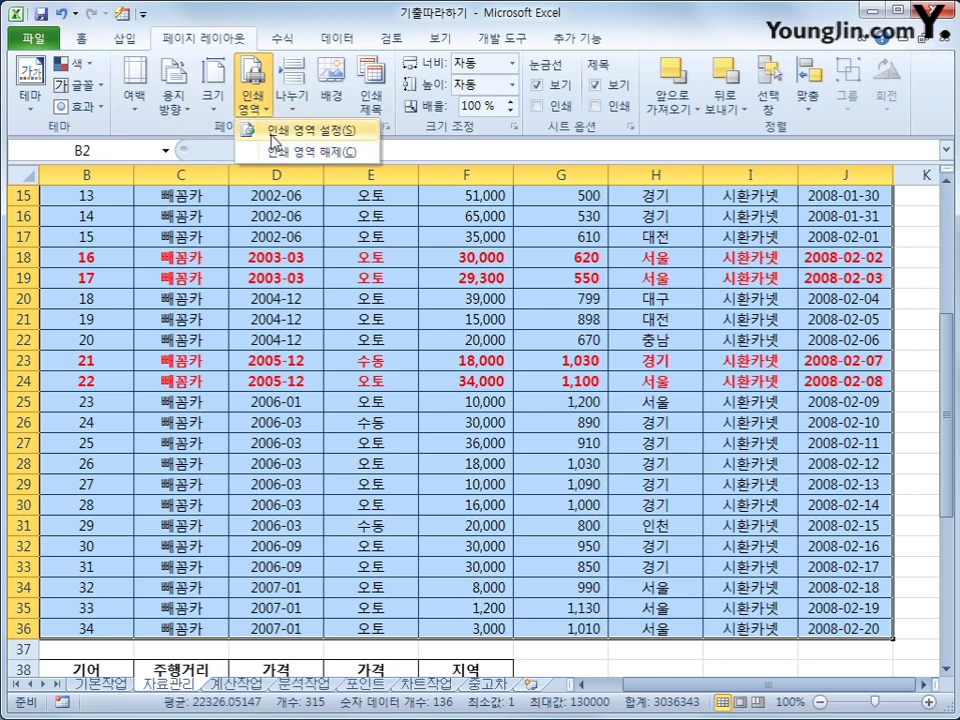
pyautogui.click(300, 130)
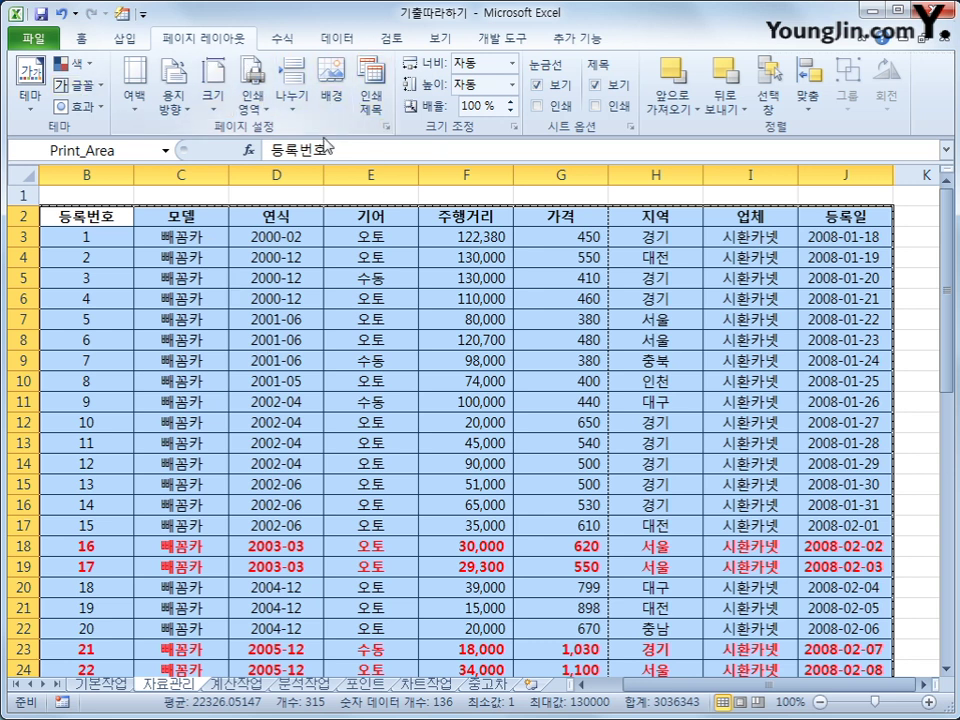
# In Page Setup margins, centre the page both horizontally and vertically.
pyautogui.click(388, 127)
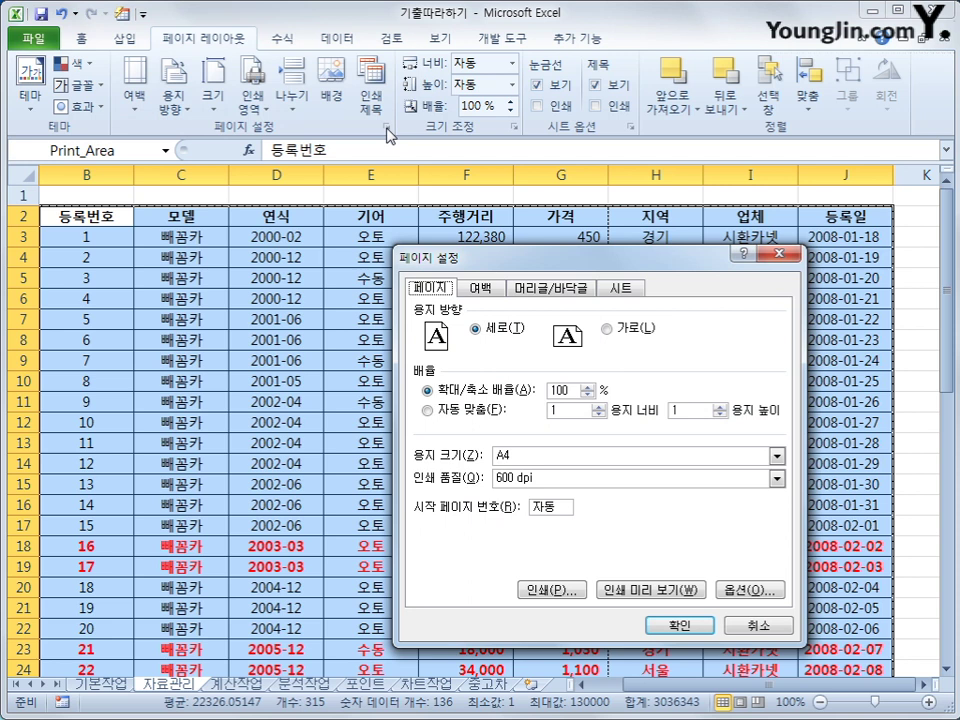
pyautogui.click(481, 288)
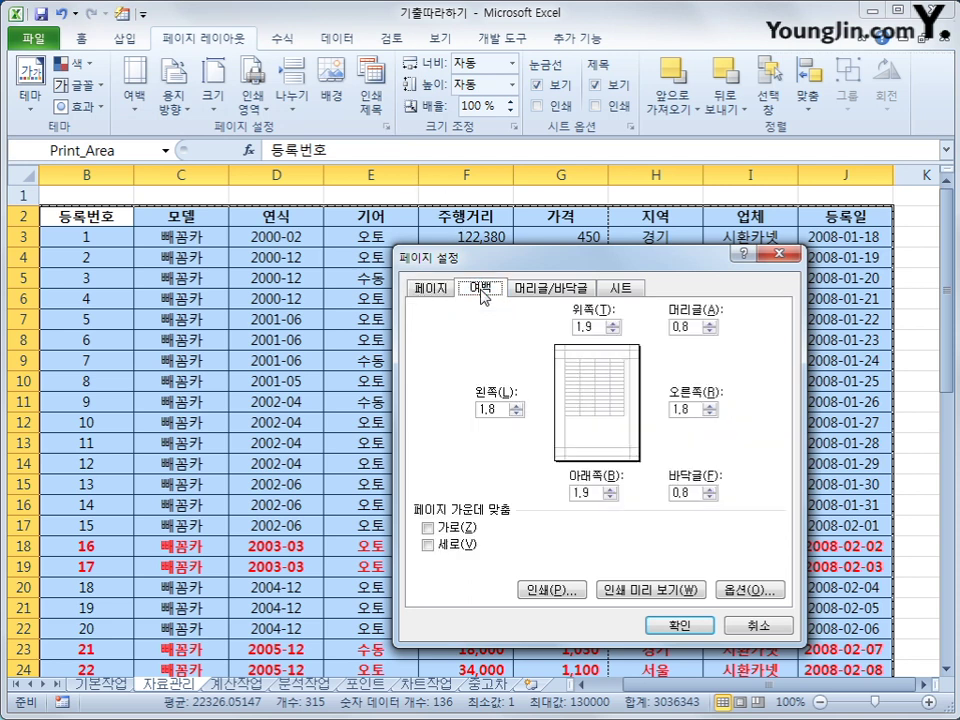
pyautogui.click(452, 529)
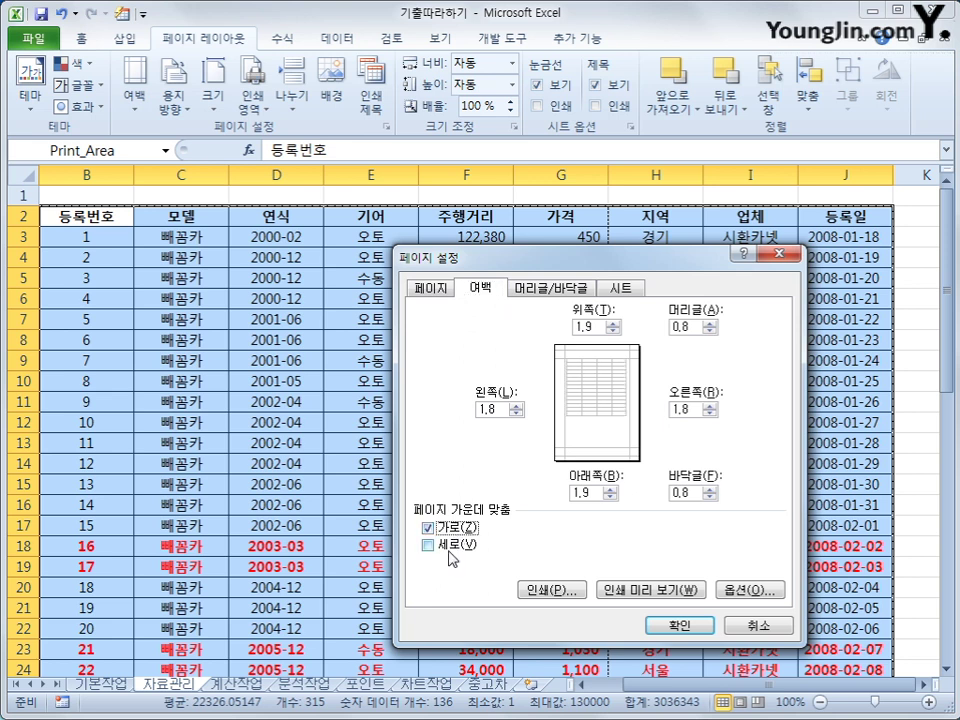
pyautogui.click(447, 546)
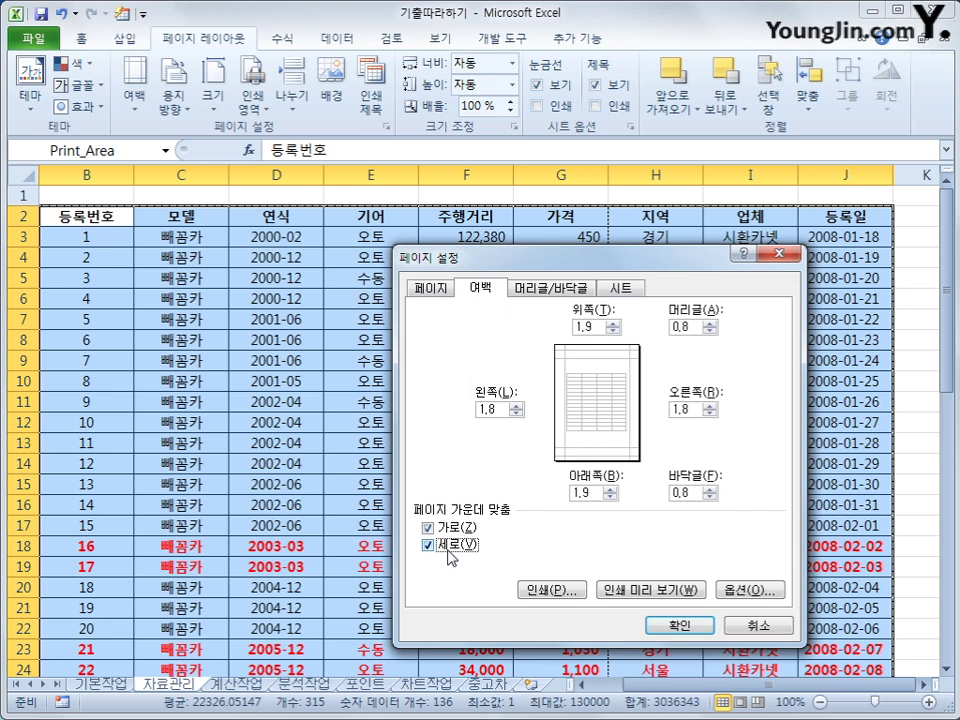
pyautogui.click(550, 290)
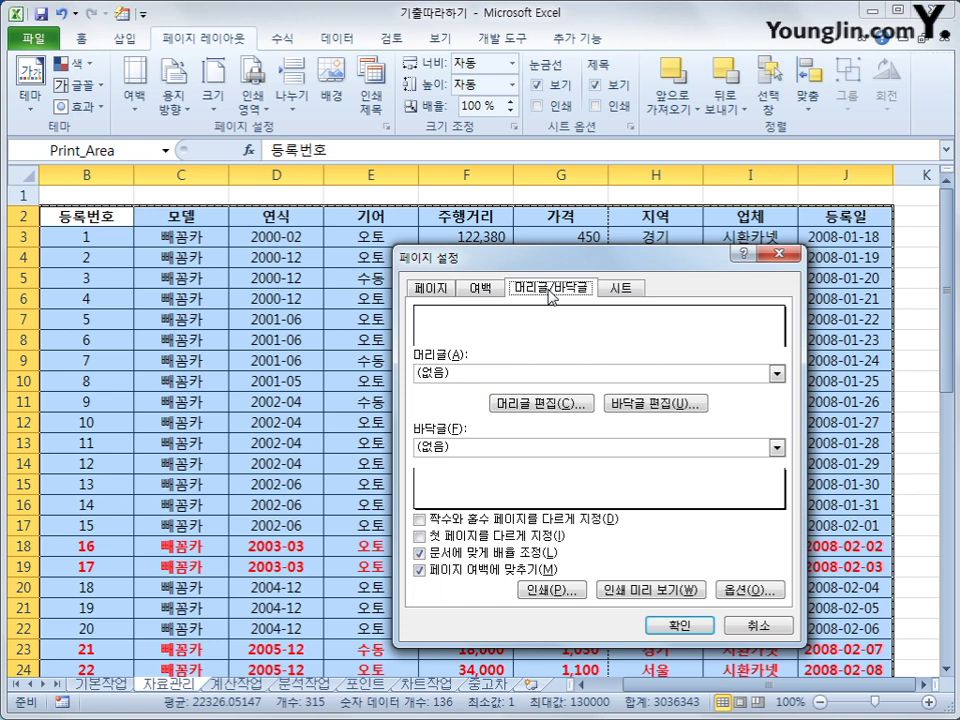
# Add a custom centre footer showing page number / total pages.
pyautogui.click(650, 410)
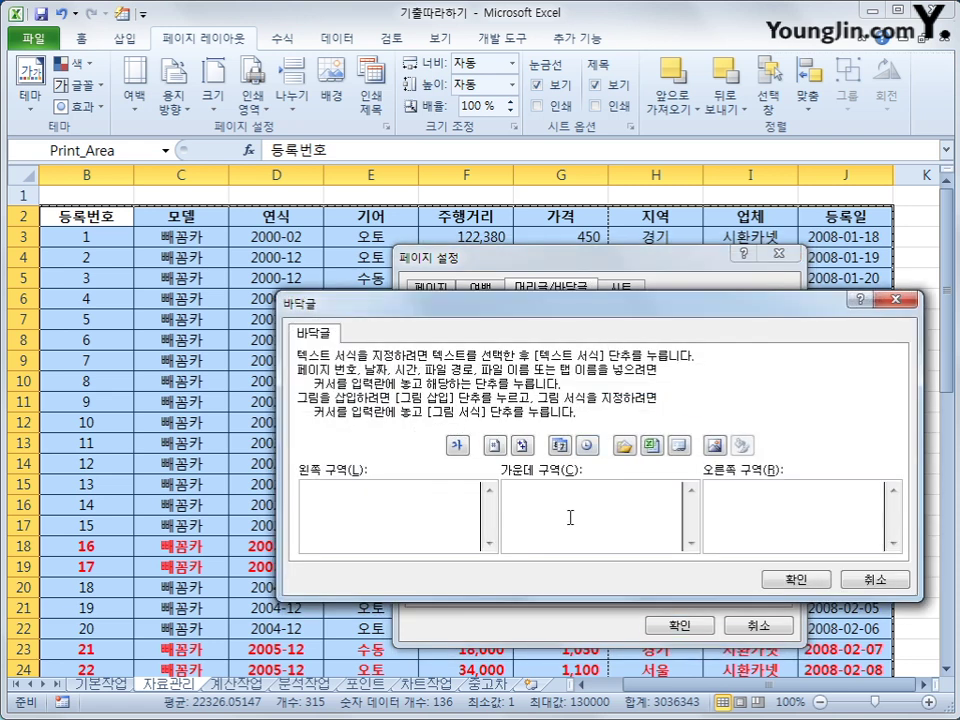
pyautogui.click(562, 535)
pyautogui.click(493, 446)
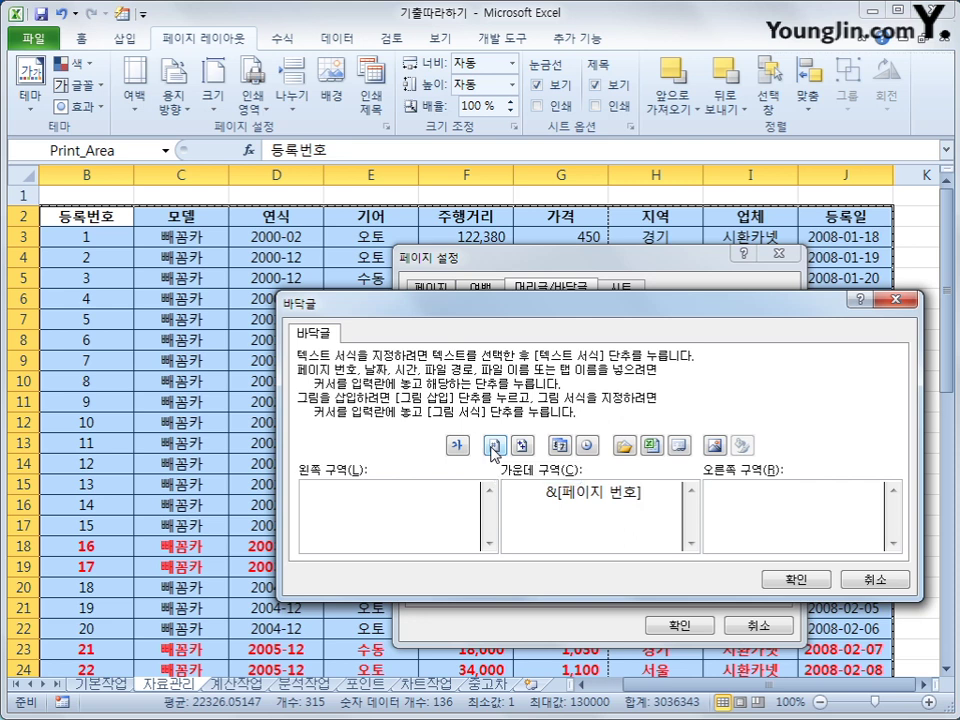
pyautogui.write('/')
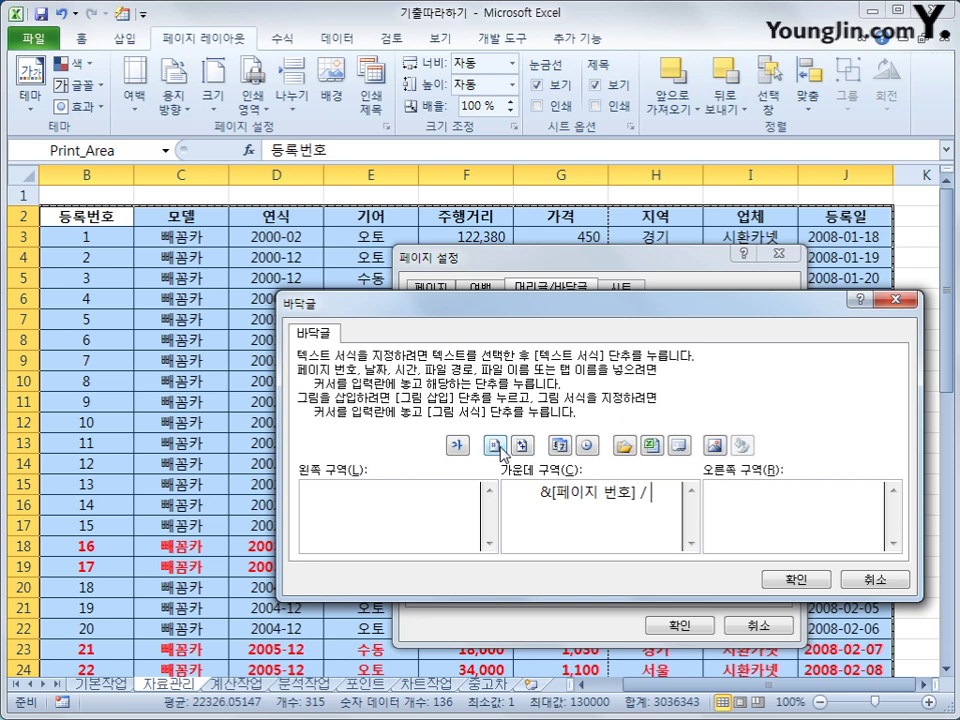
pyautogui.click(523, 446)
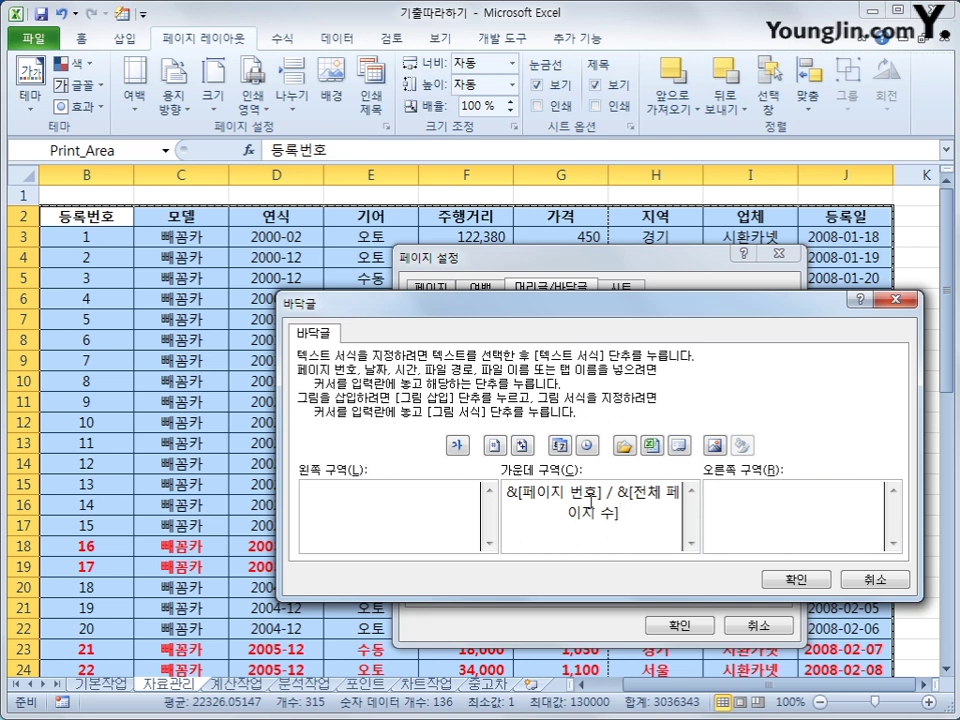
pyautogui.click(766, 579)
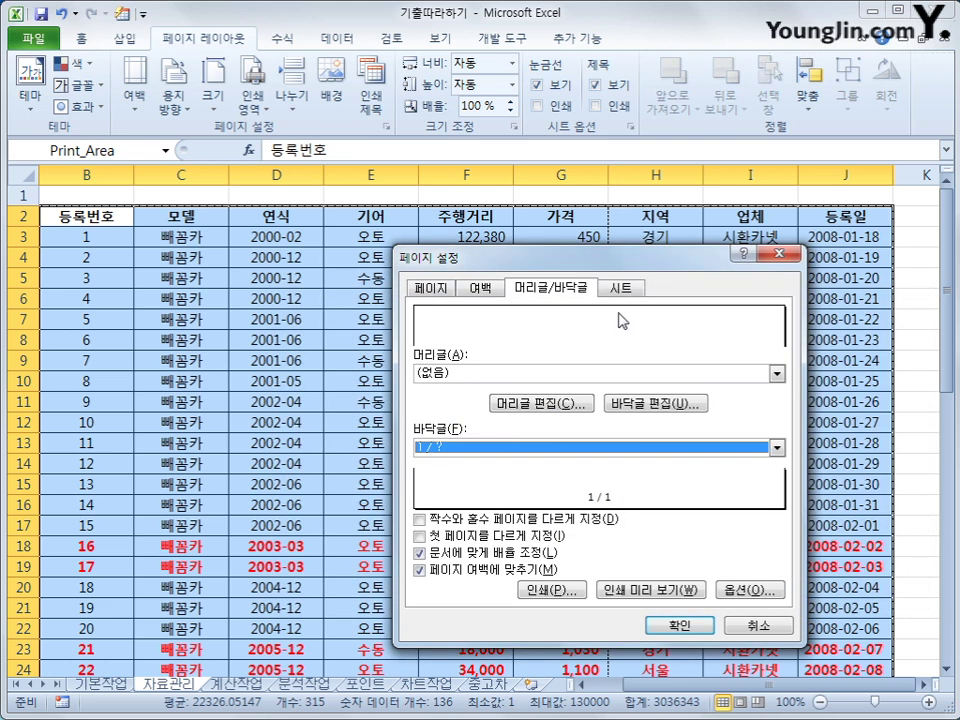
# Set column $B:$B to repeat at left on every printed page and apply the page setup.
pyautogui.click(620, 288)
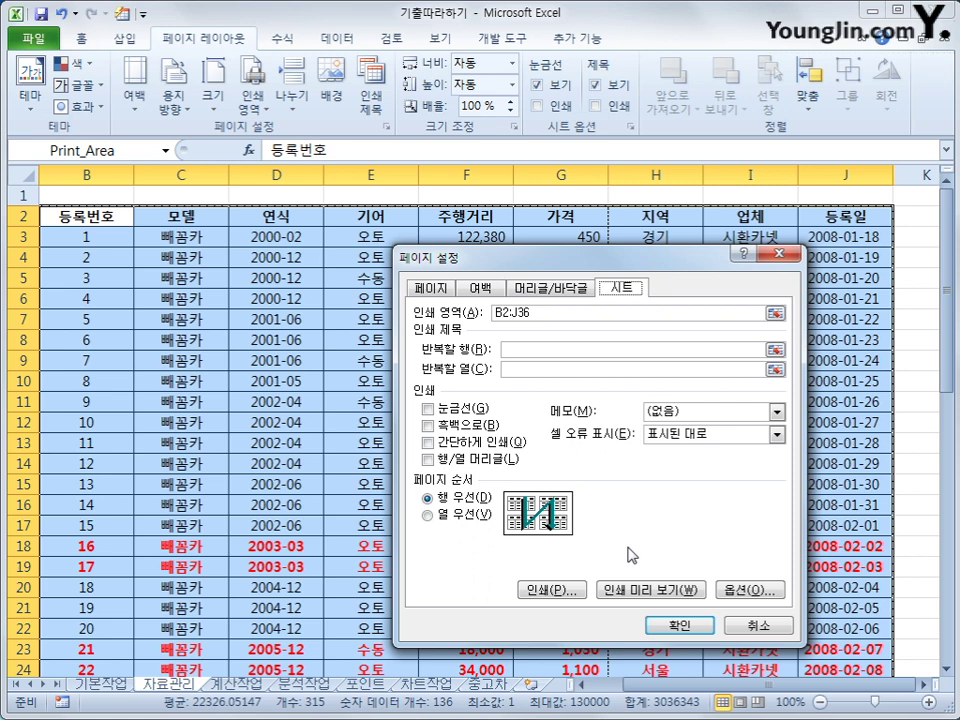
pyautogui.click(540, 349)
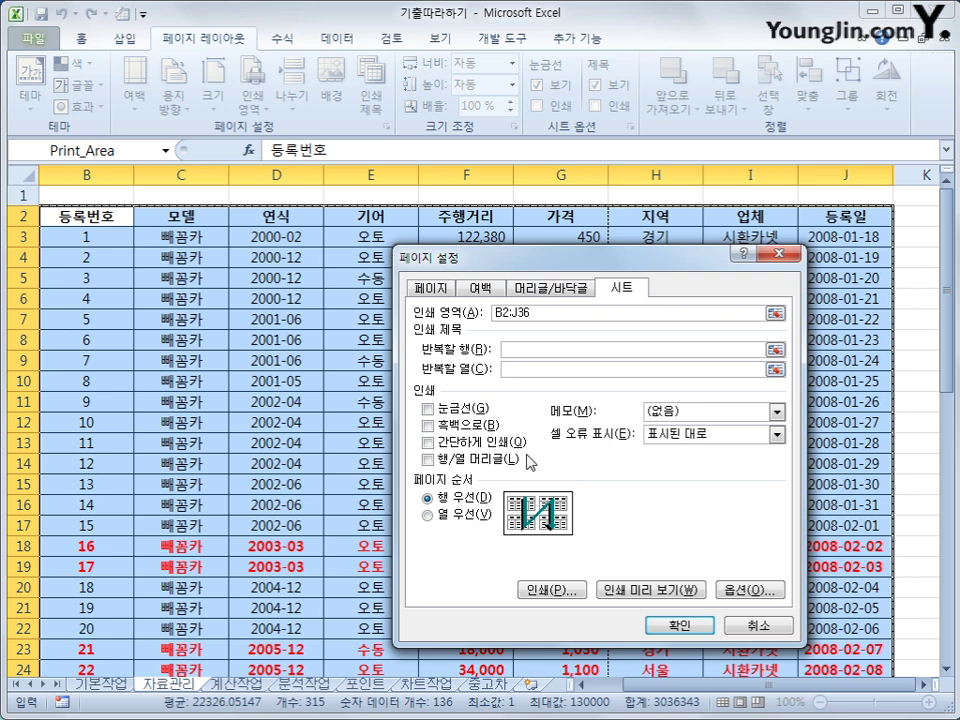
pyautogui.click(69, 172)
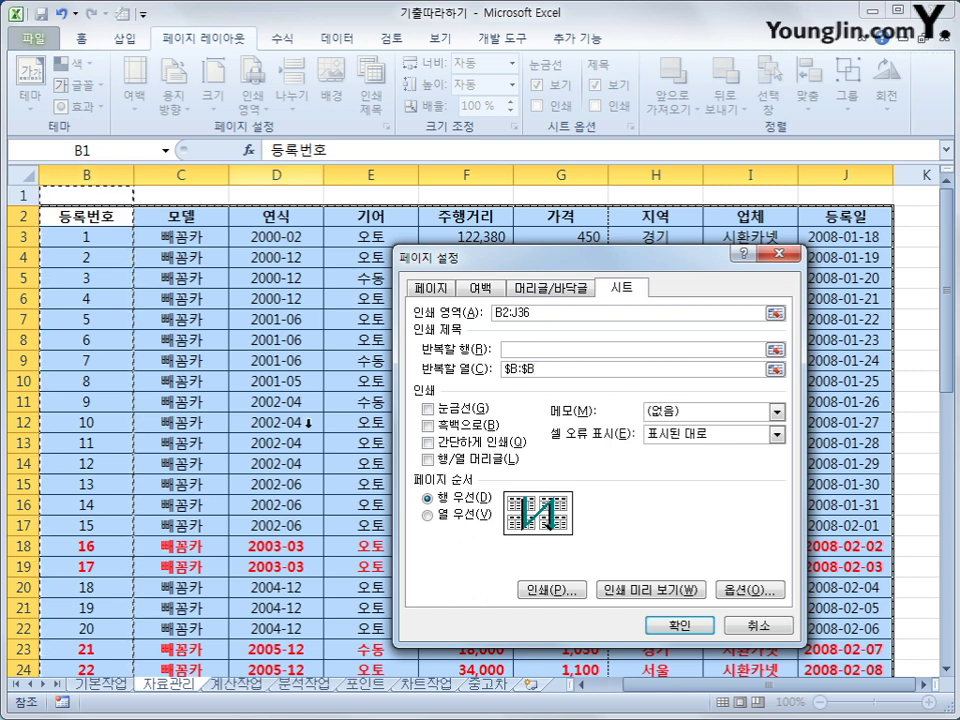
pyautogui.click(677, 624)
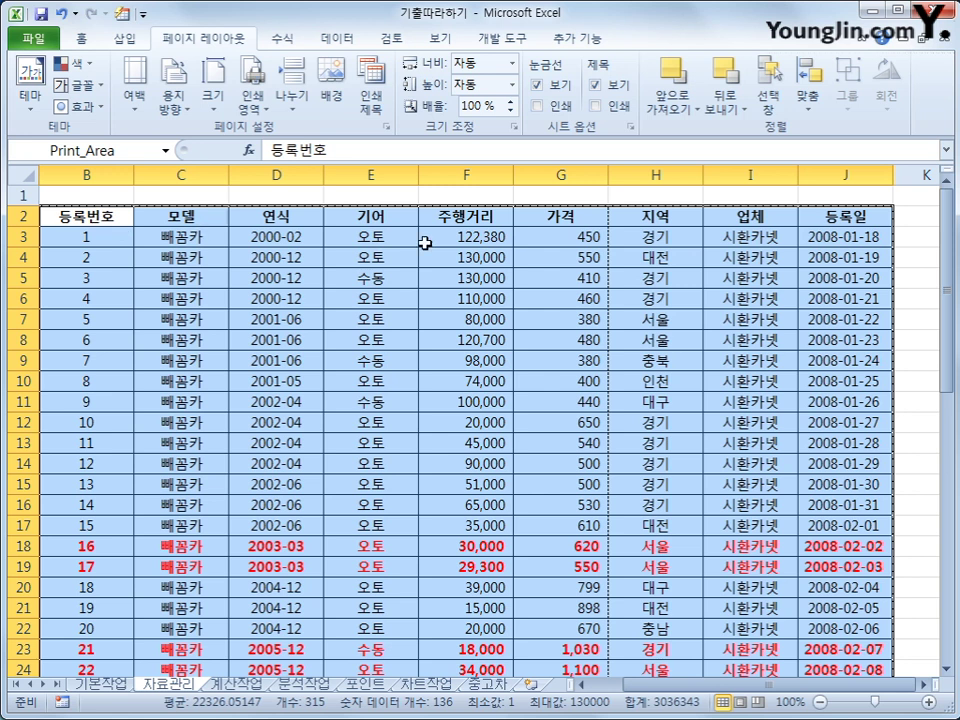
# Preview the 자료관리 printout, checking both pages 1/2 and 2/2, then return to the sheet.
pyautogui.click(568, 216)
pyautogui.press('Right')
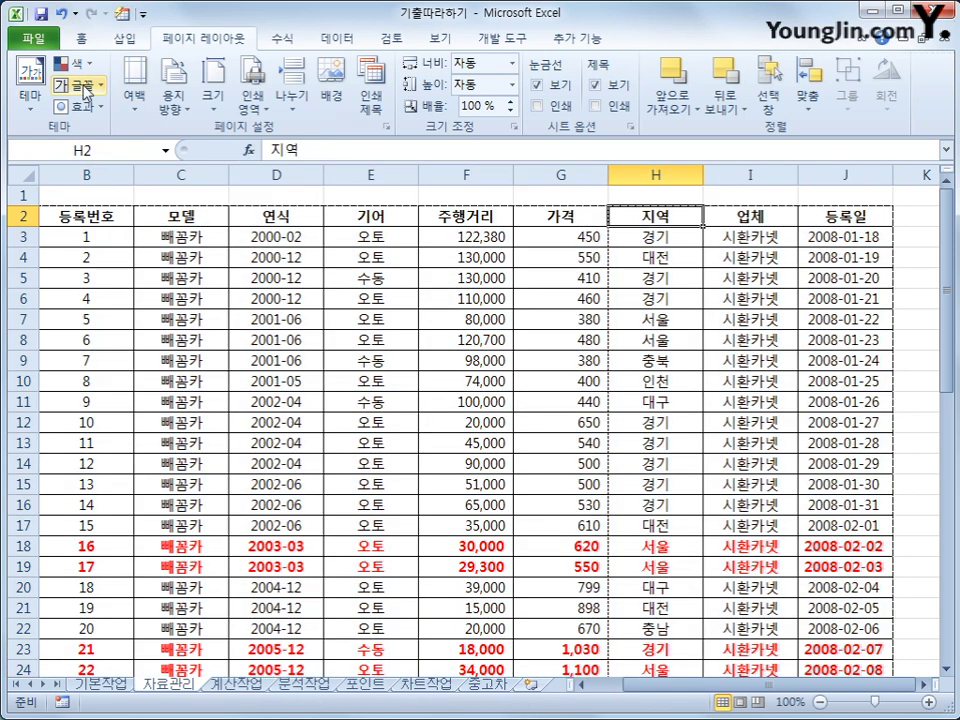
pyautogui.click(53, 43)
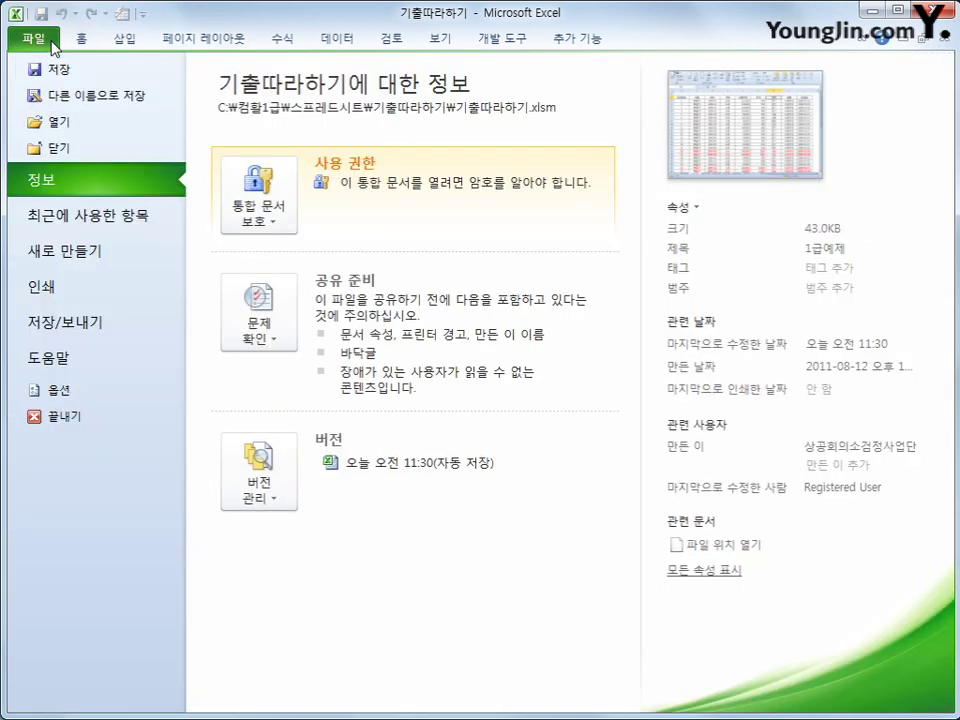
pyautogui.click(152, 293)
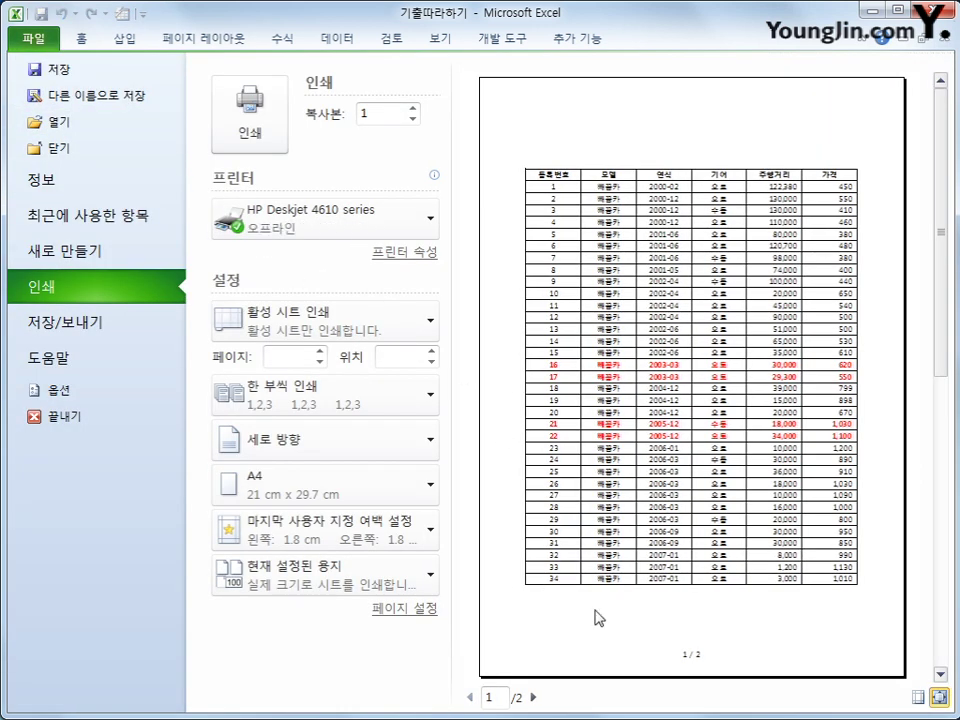
pyautogui.click(539, 697)
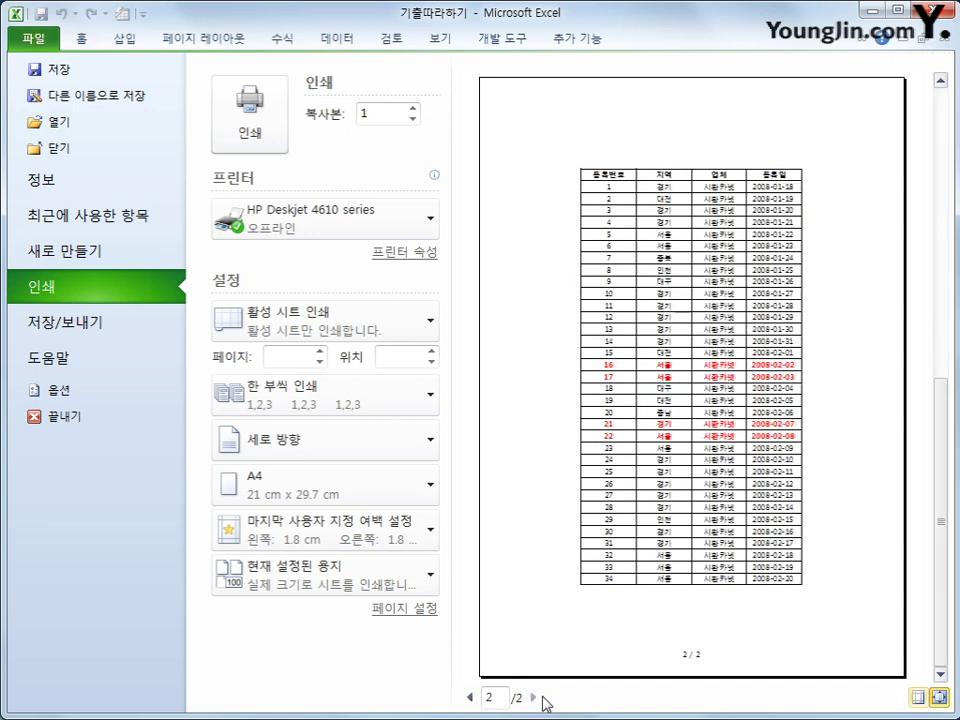
pyautogui.click(468, 697)
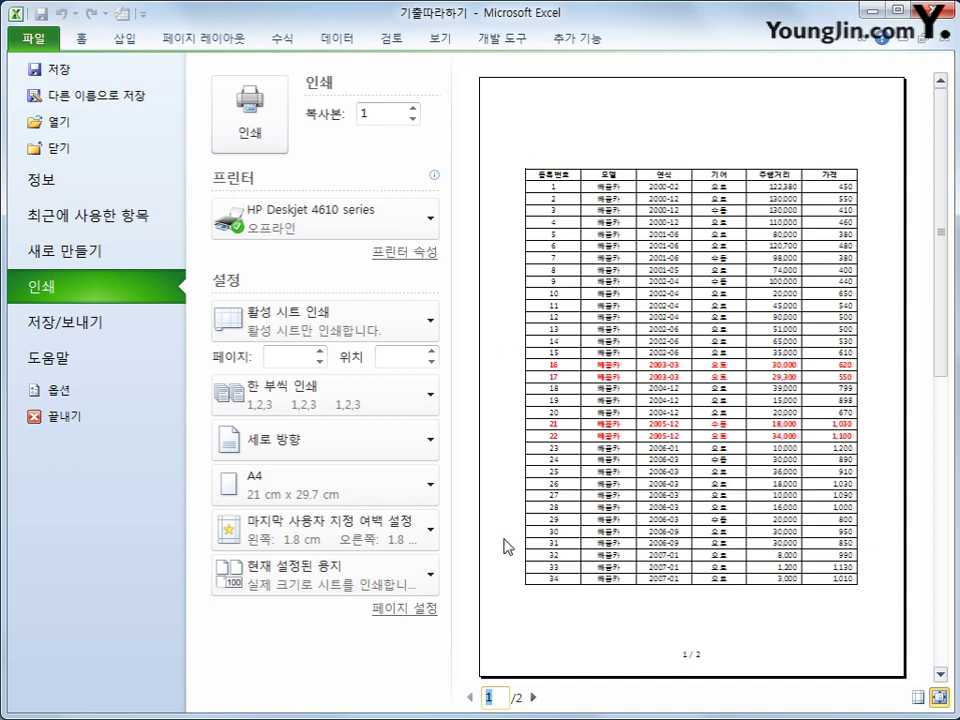
pyautogui.click(534, 697)
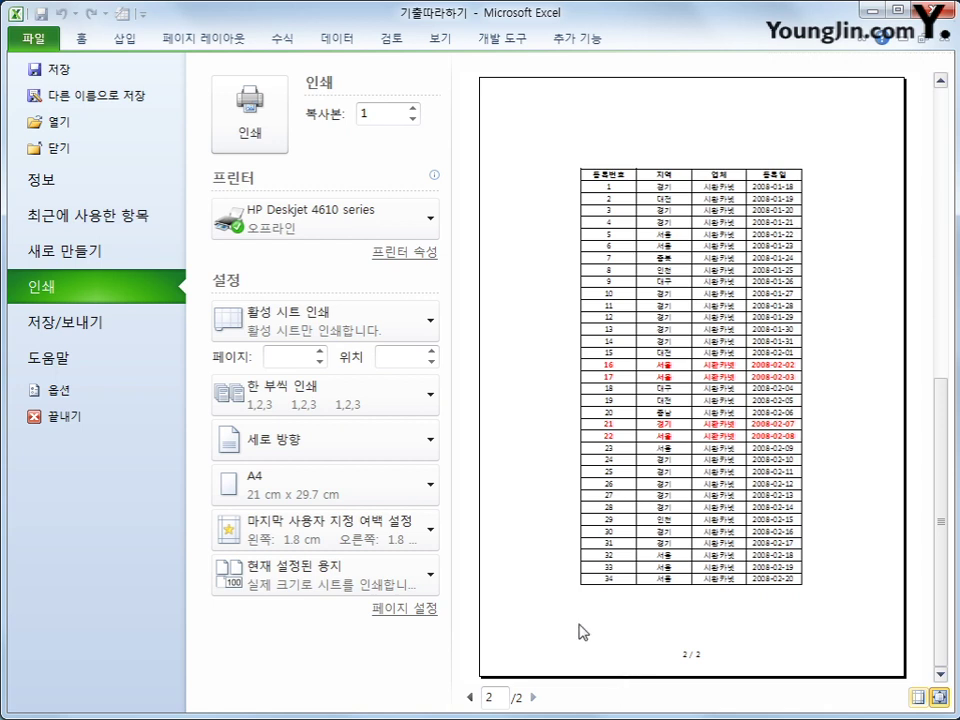
pyautogui.click(213, 45)
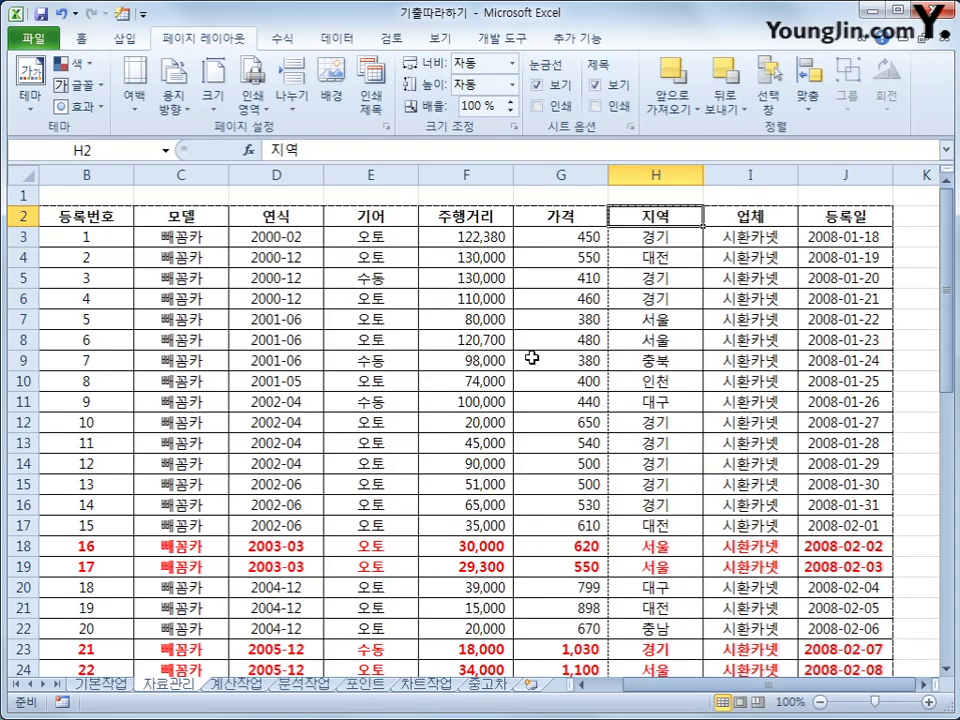
# Insert a manual page break at G2 so printing splits before the 가격 column.
pyautogui.click(560, 218)
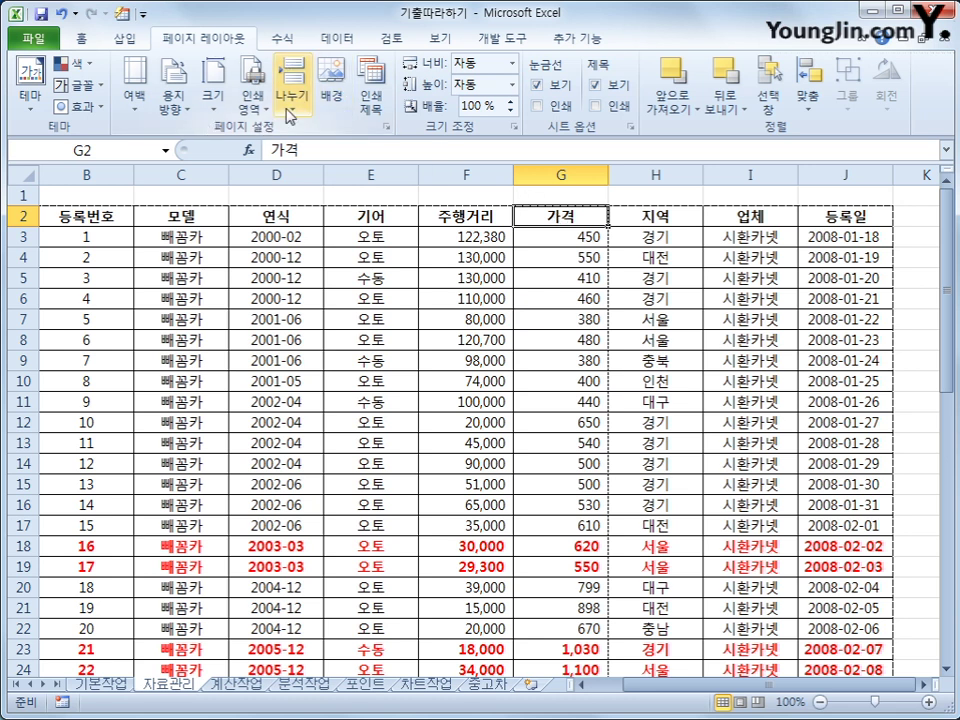
pyautogui.click(289, 104)
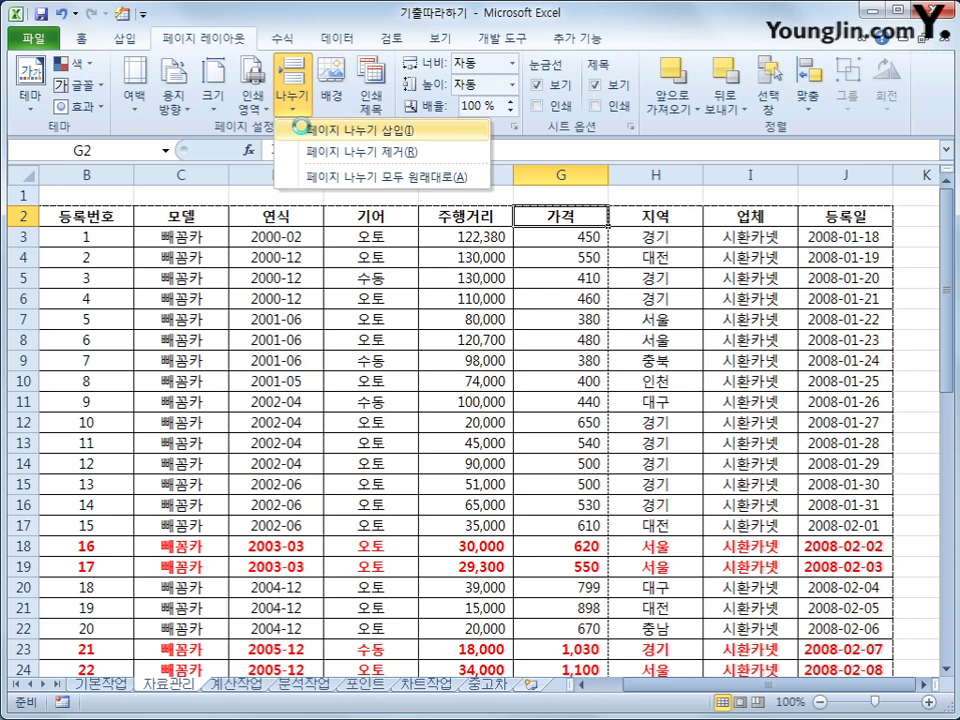
pyautogui.click(303, 131)
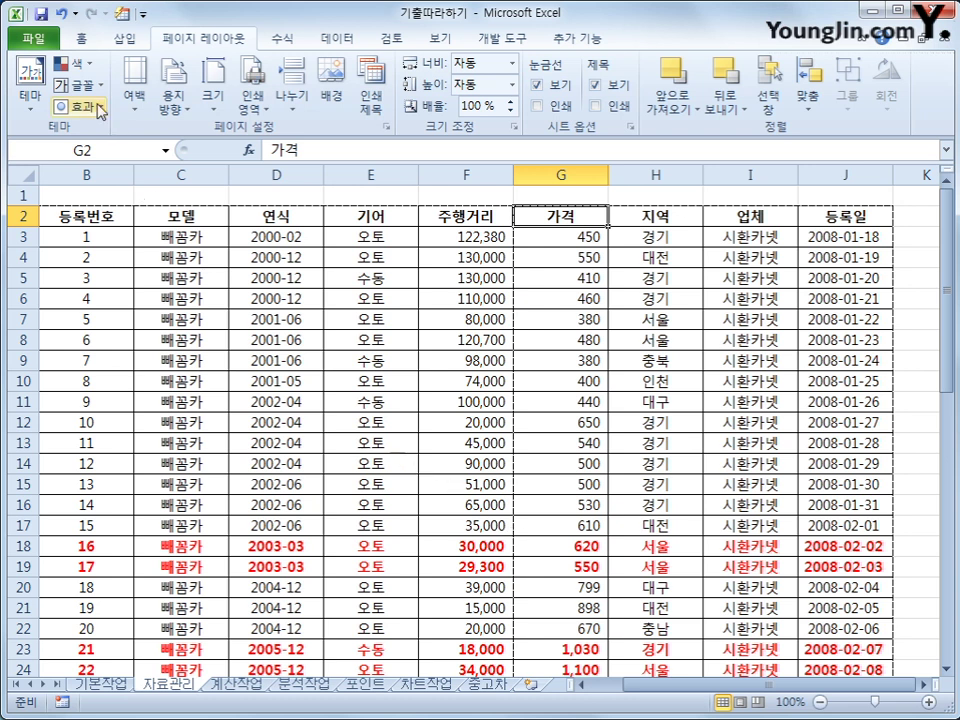
pyautogui.click(33, 38)
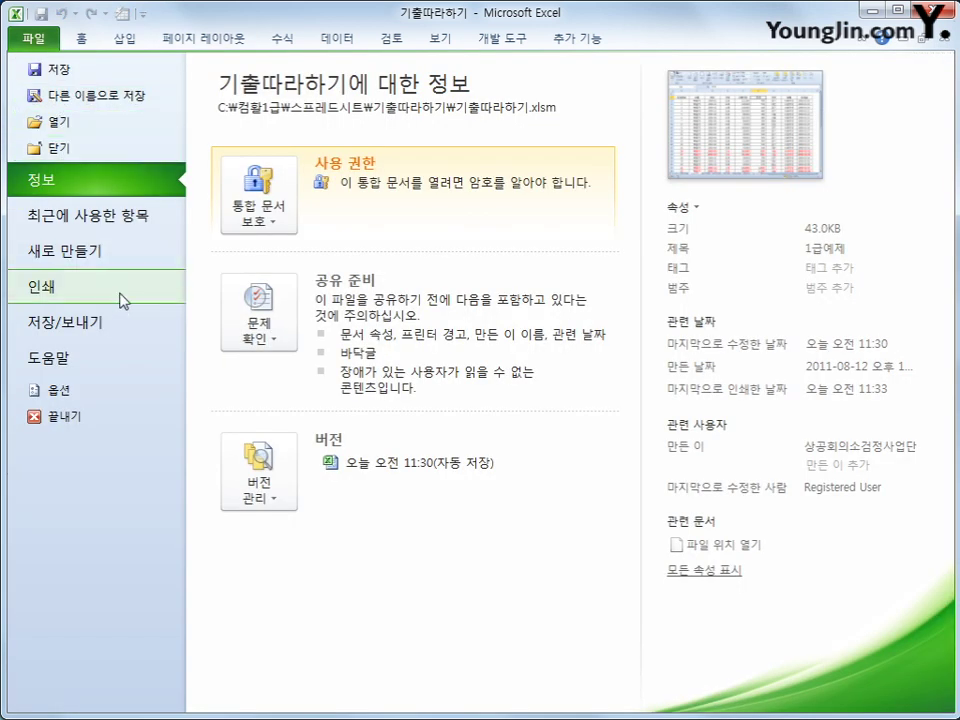
# Verify printed page 2 now begins with 가격, then move to the 계산작업 sheet.
pyautogui.click(125, 293)
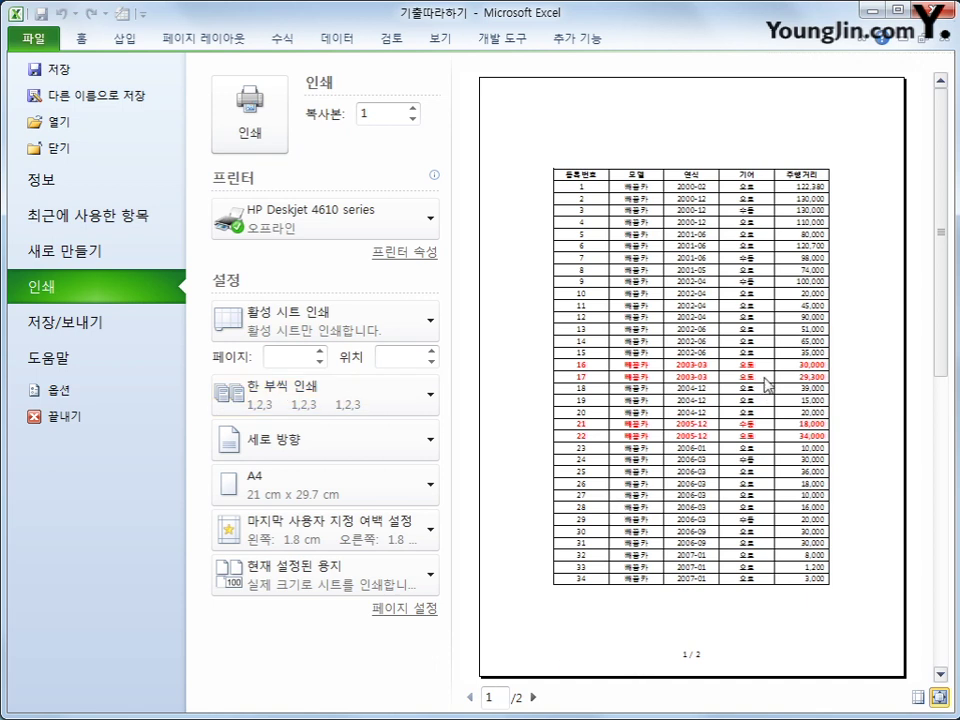
pyautogui.click(533, 697)
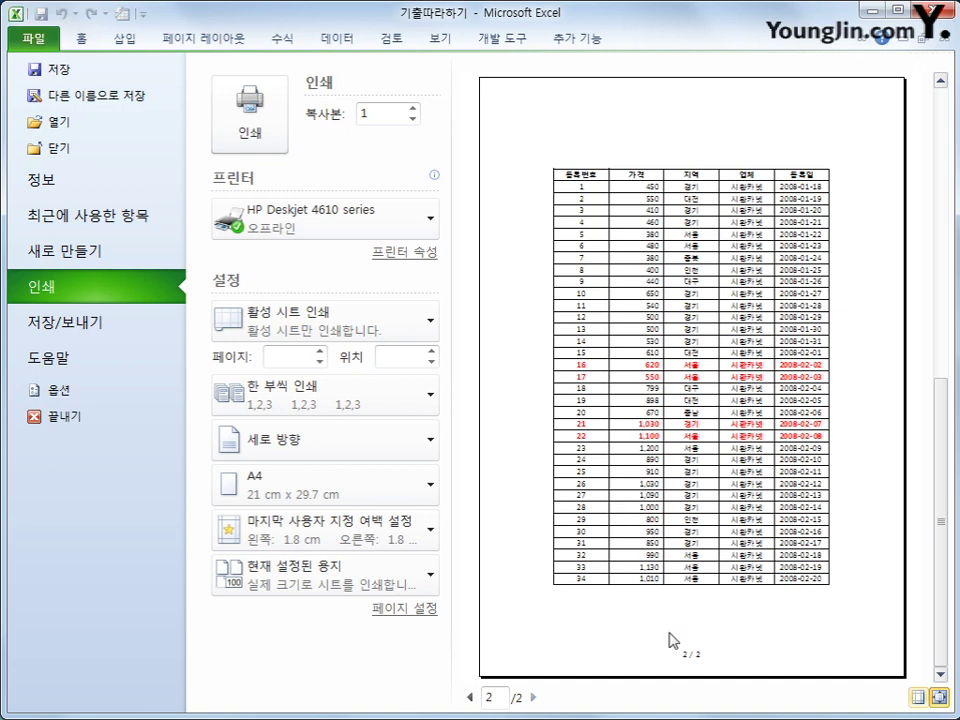
pyautogui.click(203, 40)
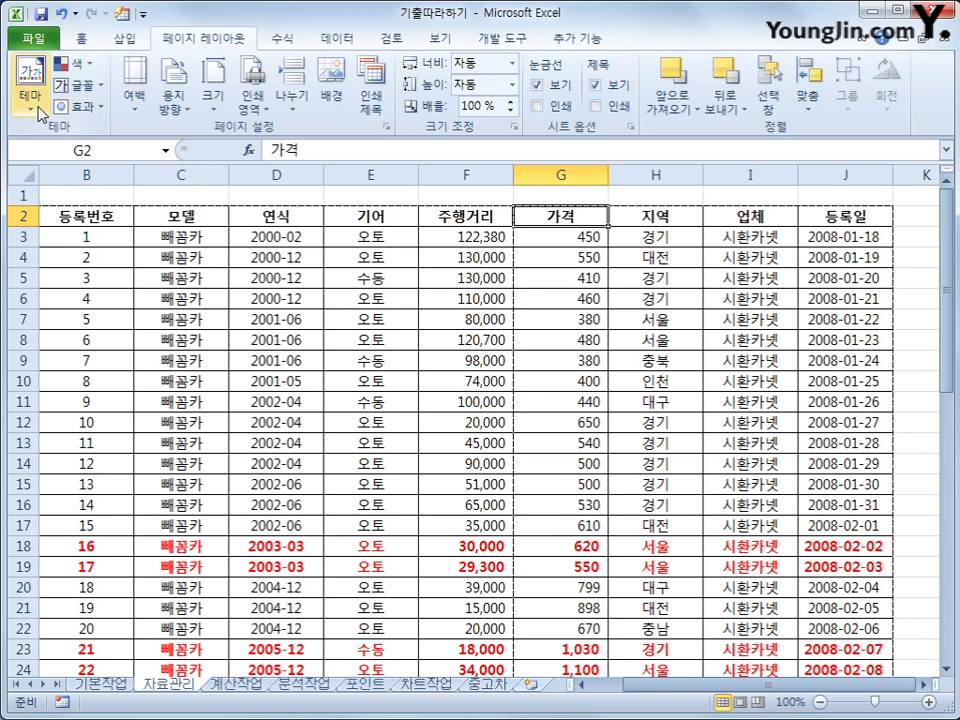
pyautogui.hotkey('ctrl', 'pagedown')
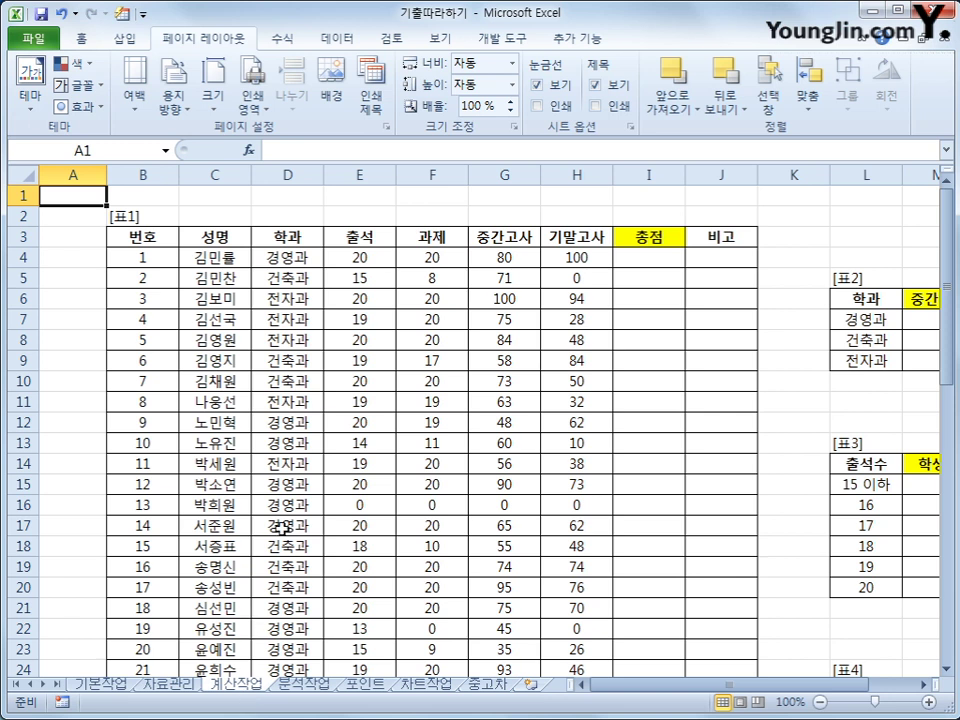
pyautogui.click(512, 238)
pyautogui.click(556, 238)
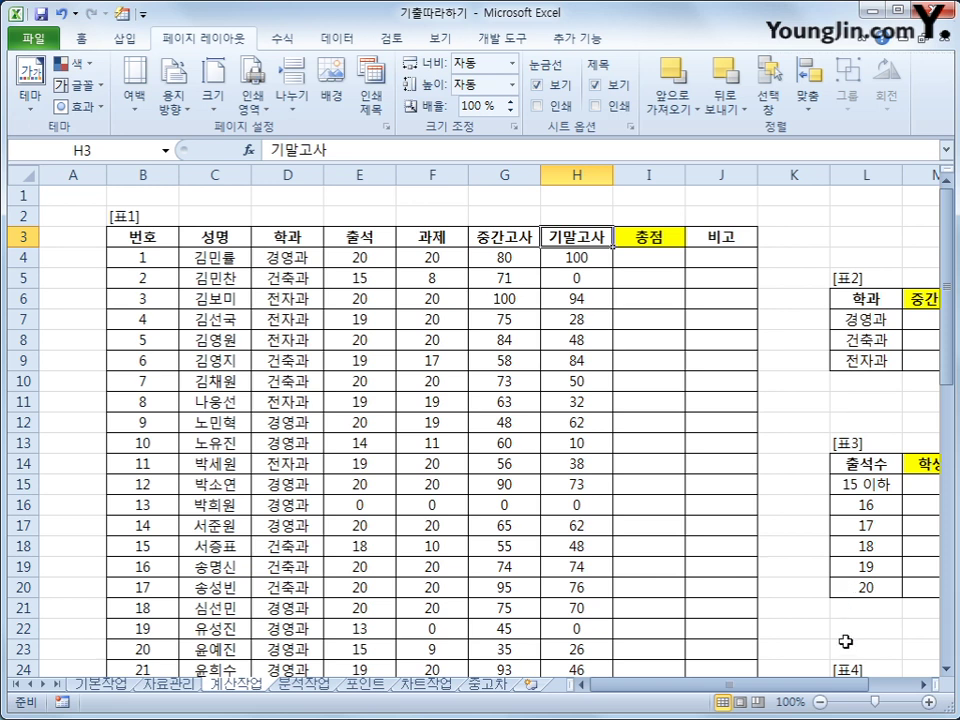
pyautogui.hscroll(2, 640, 512)
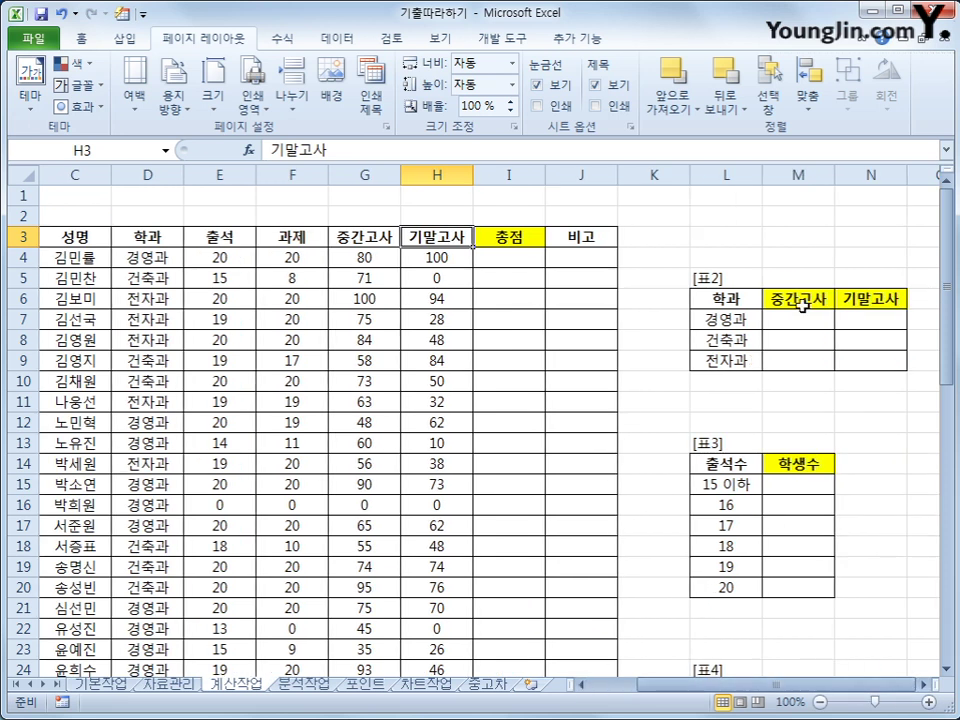
pyautogui.moveTo(802, 306); pyautogui.dragTo(874, 356)
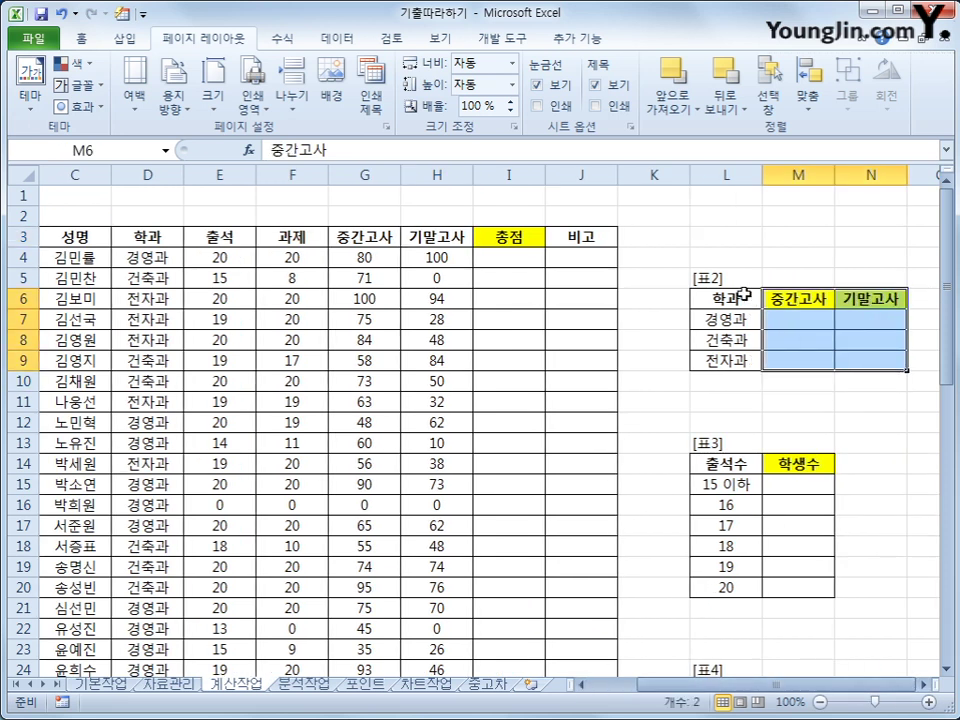
pyautogui.moveTo(744, 295); pyautogui.dragTo(856, 363)
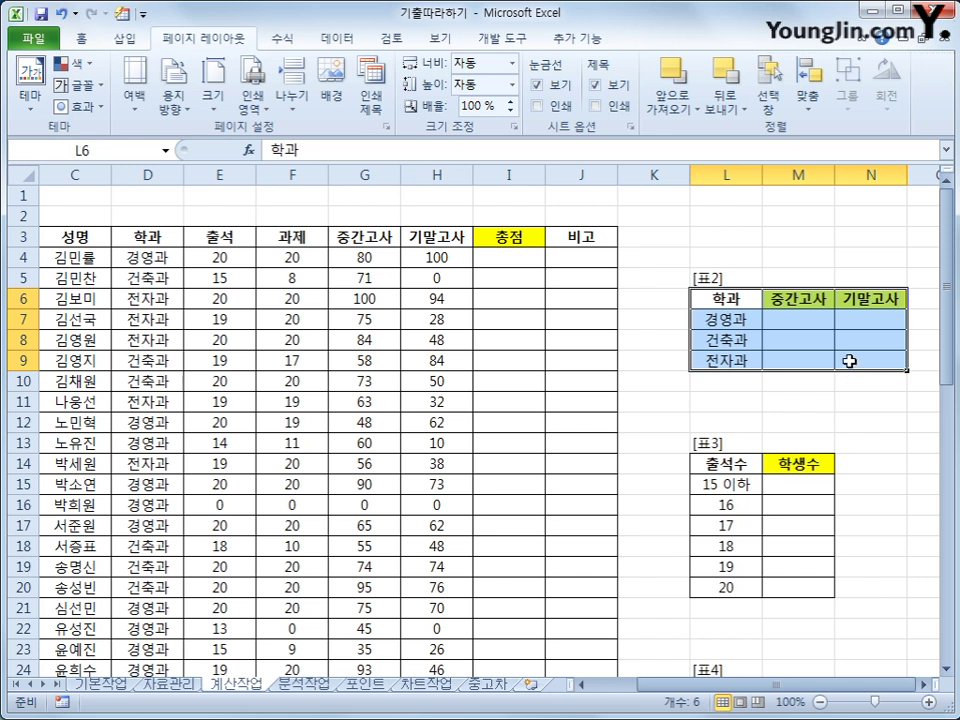
pyautogui.click(799, 322)
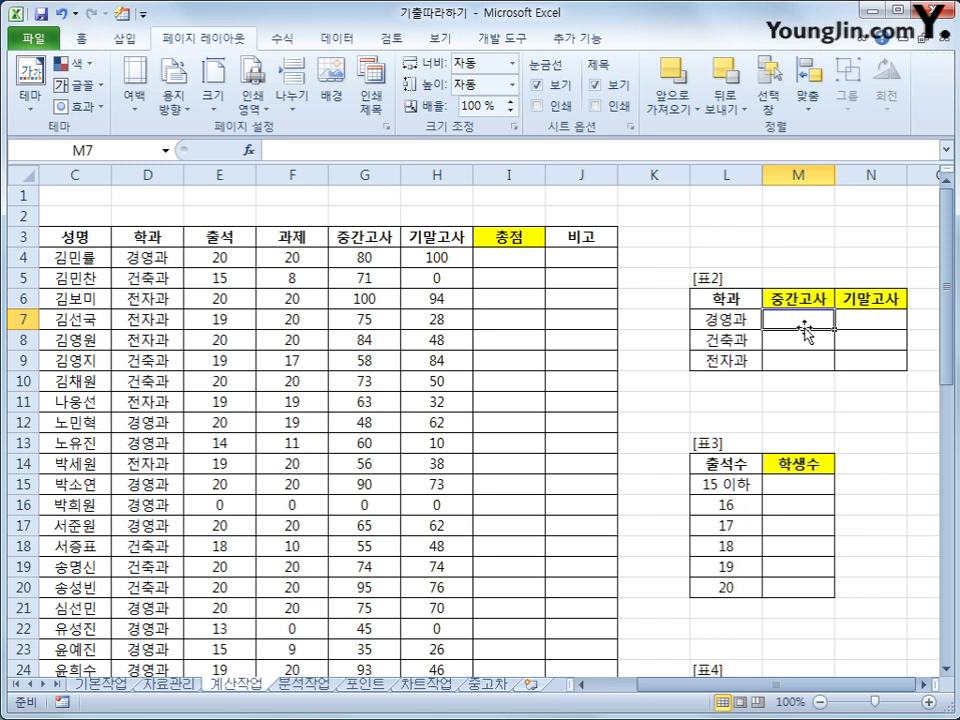
# In M7 start AVERAGEIF with range $D$4:$D$43 and criterion $L7.
pyautogui.write('=')
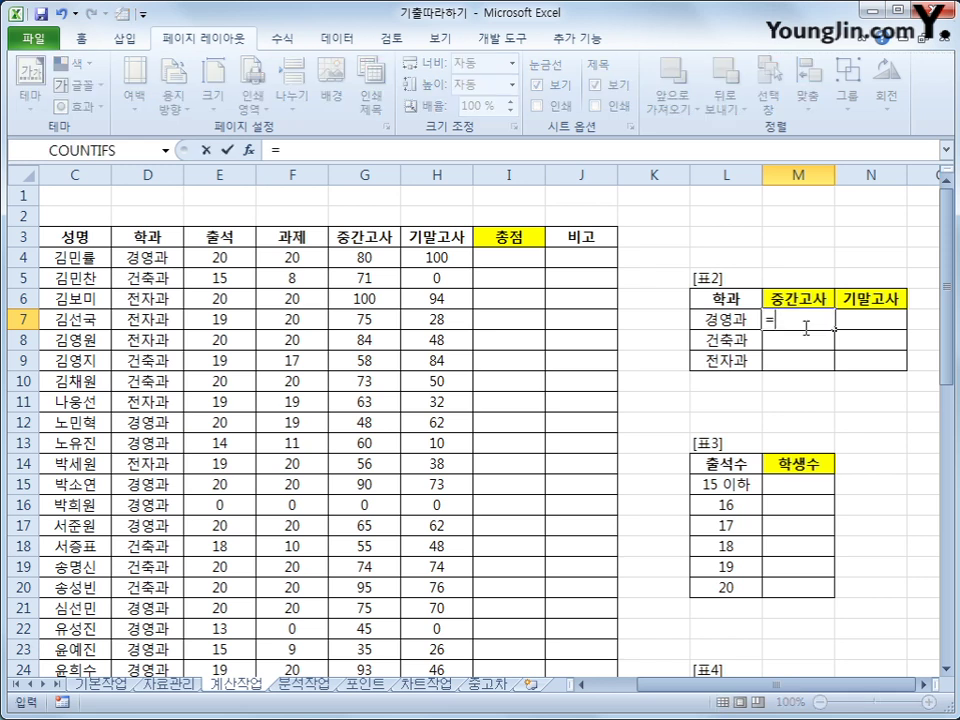
pyautogui.write('av')
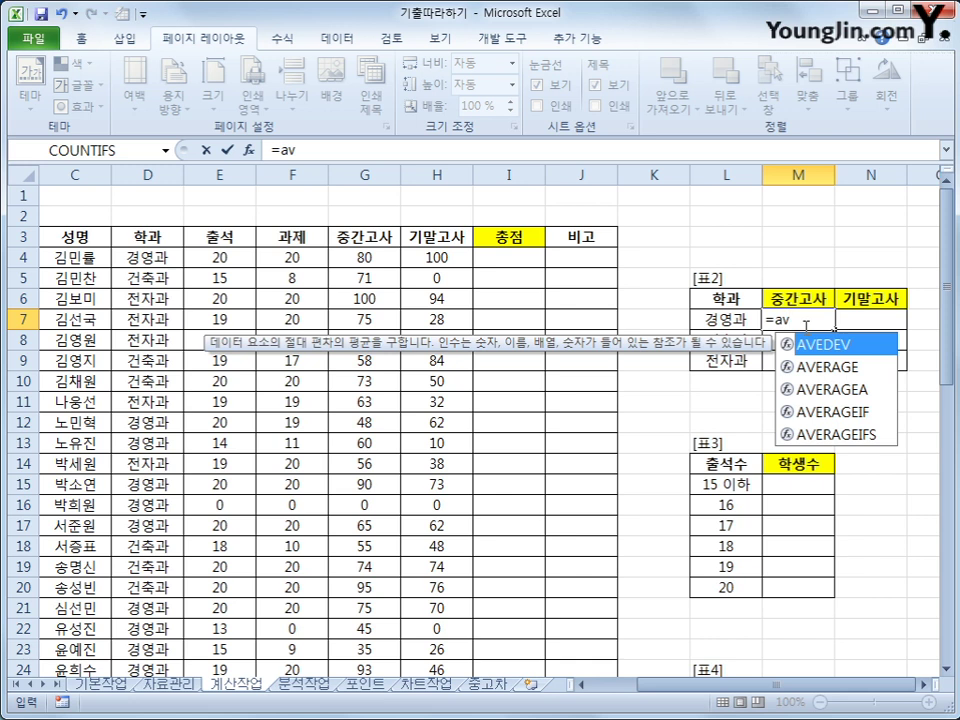
pyautogui.click(847, 417)
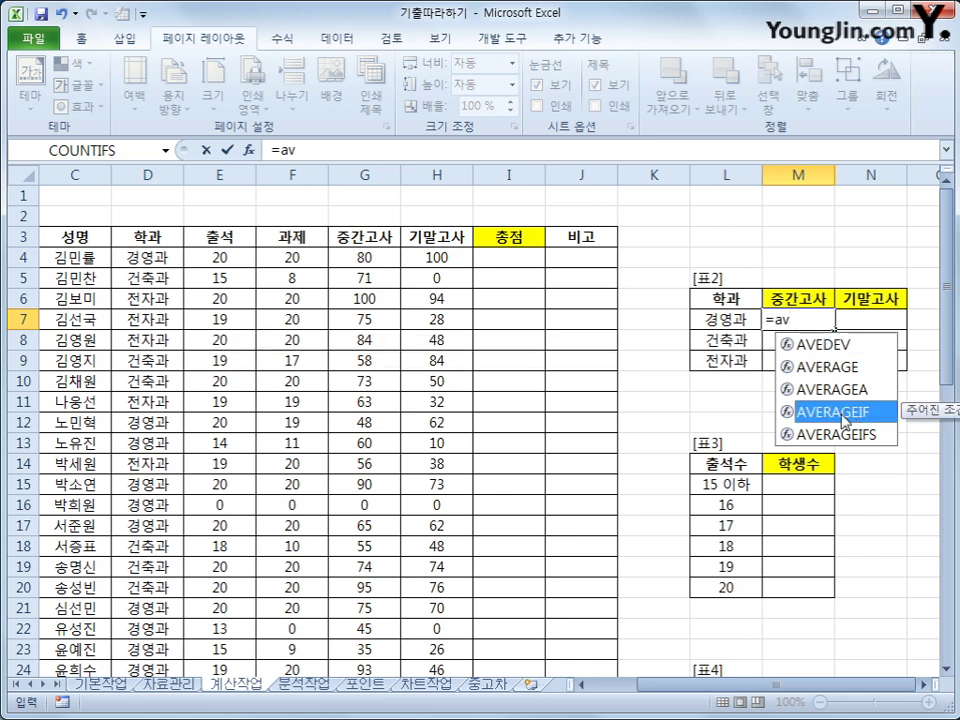
pyautogui.doubleClick(847, 413)
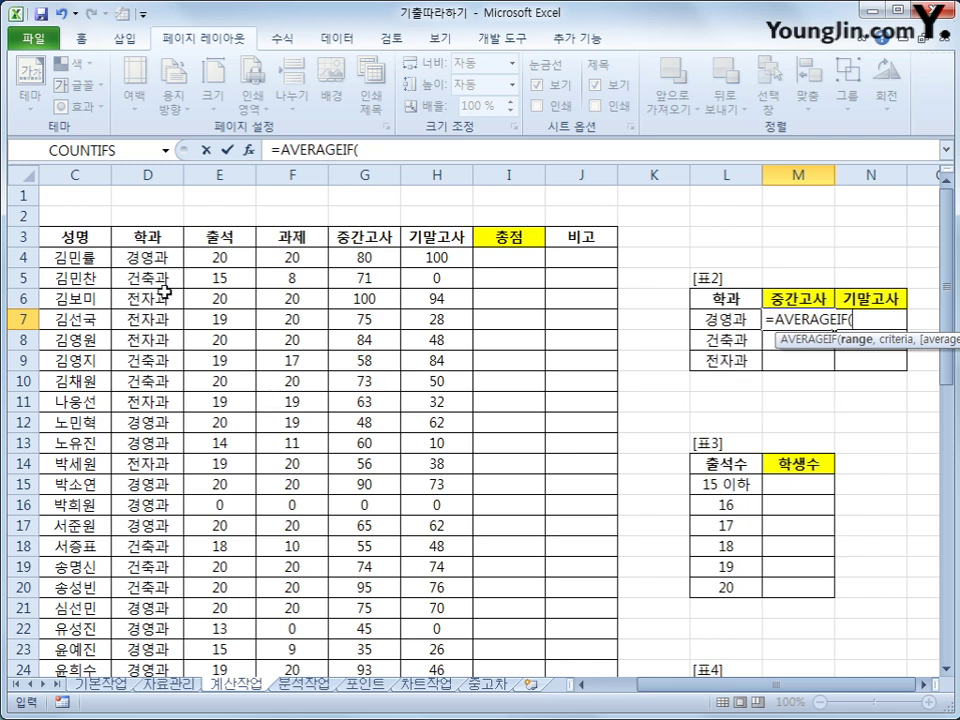
pyautogui.moveTo(150, 260); pyautogui.dragTo(148, 632)
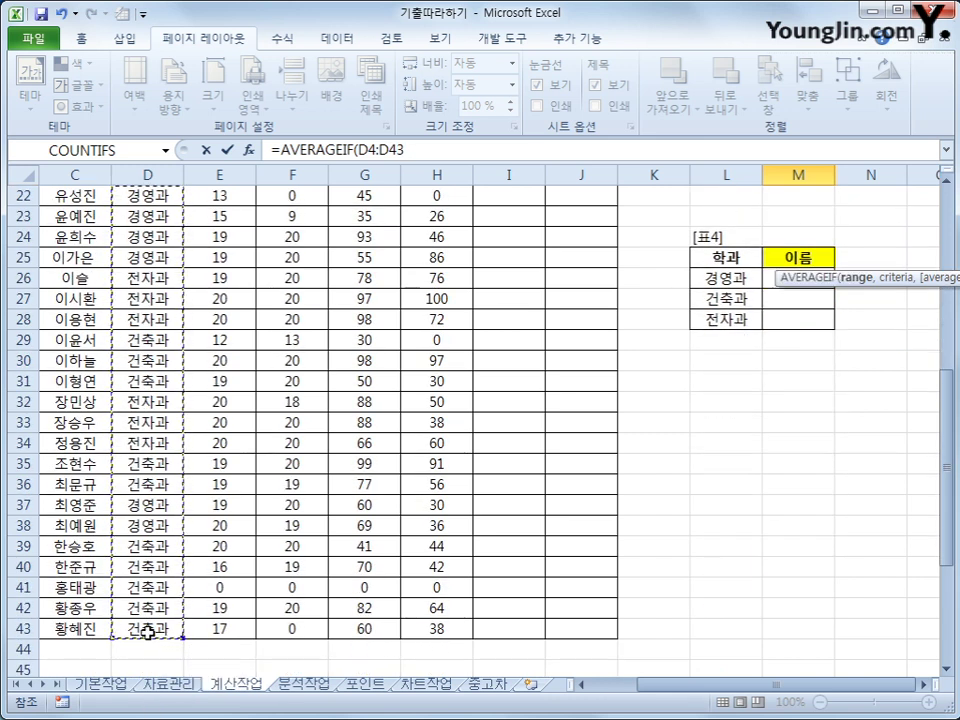
pyautogui.scroll(7, 746, 402)
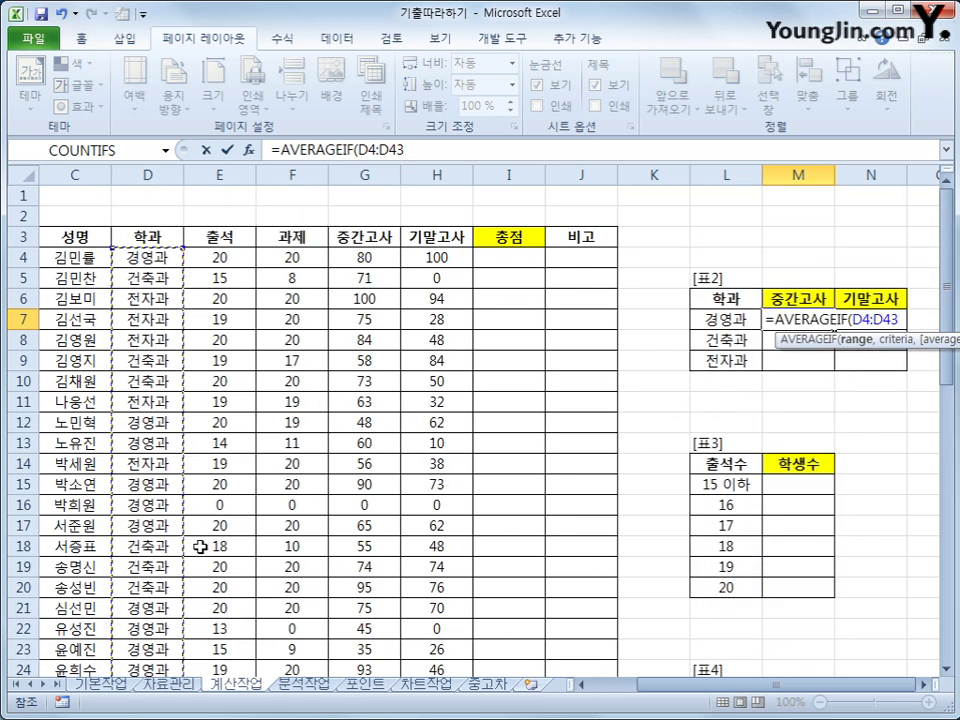
pyautogui.press('F4')
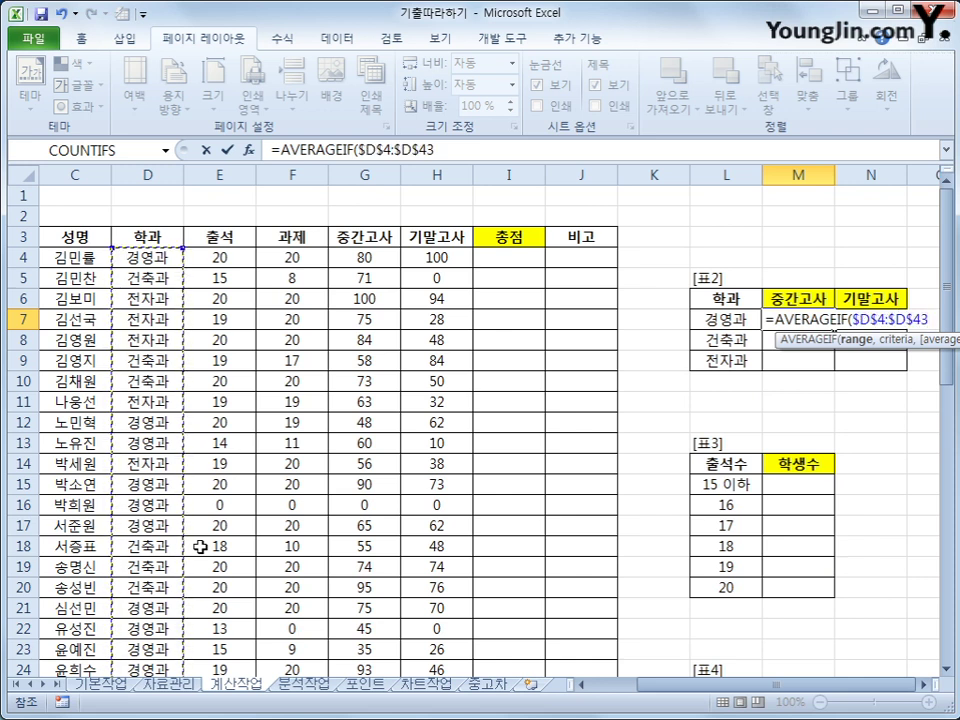
pyautogui.write(',')
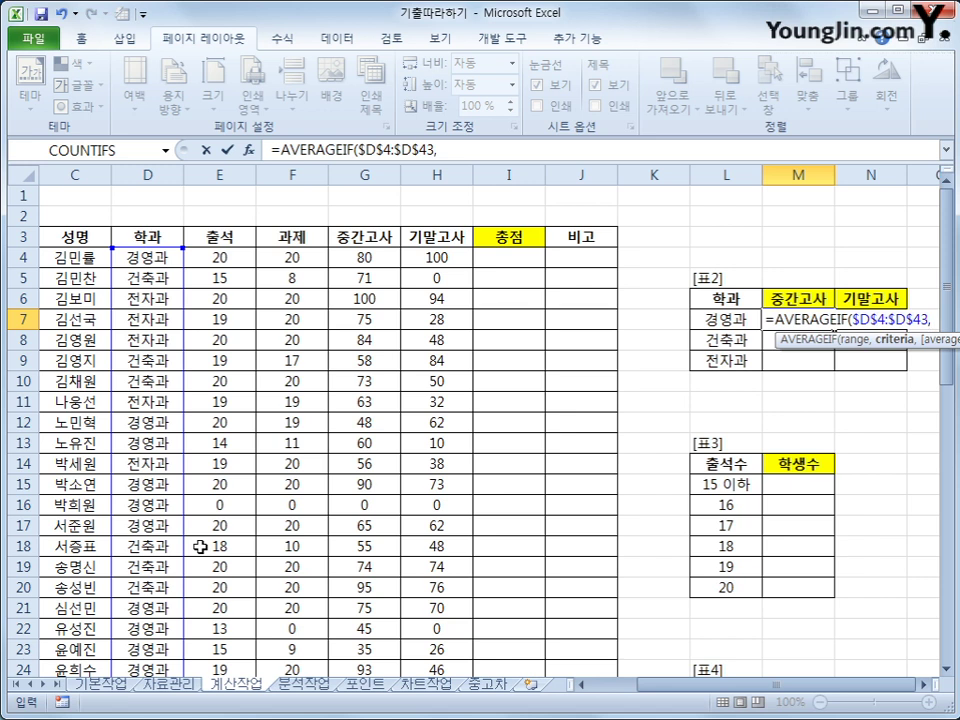
pyautogui.press('Left')
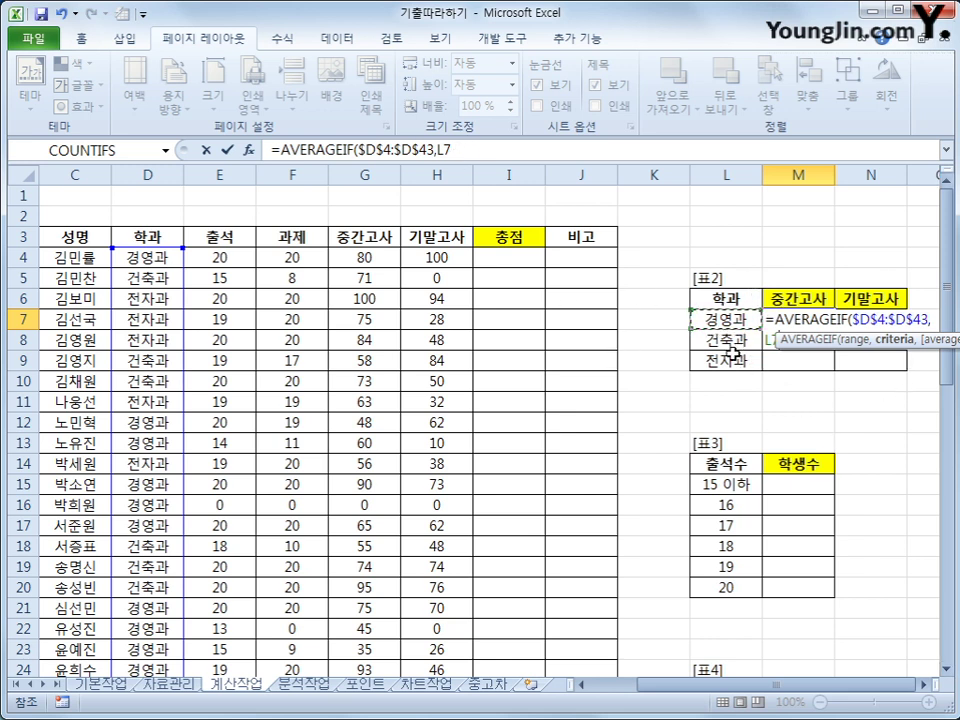
pyautogui.press('F4')
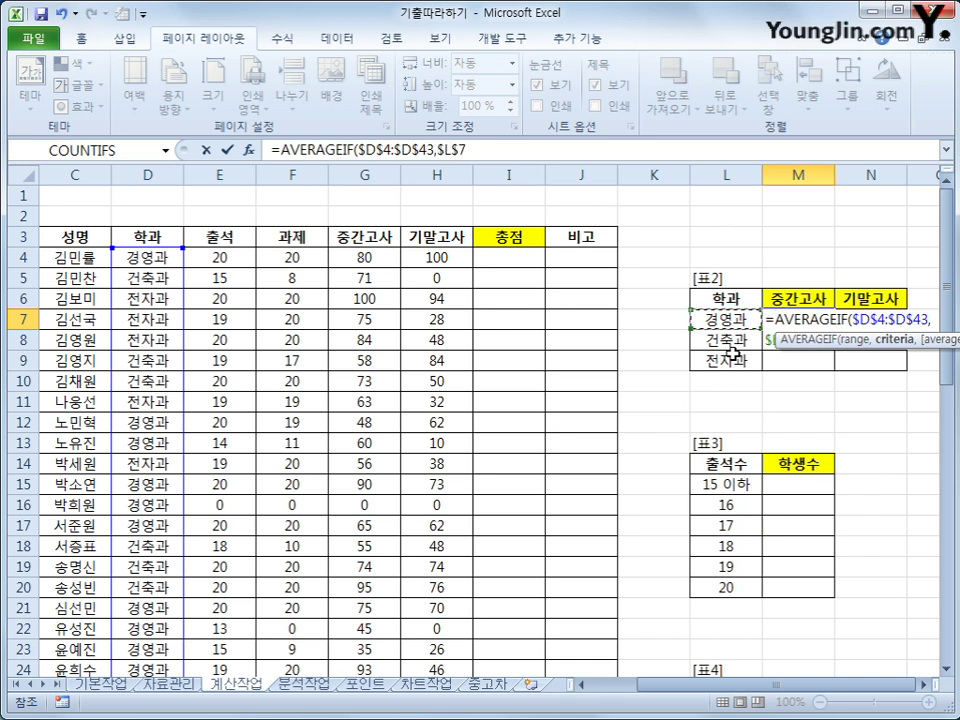
pyautogui.press('F4')
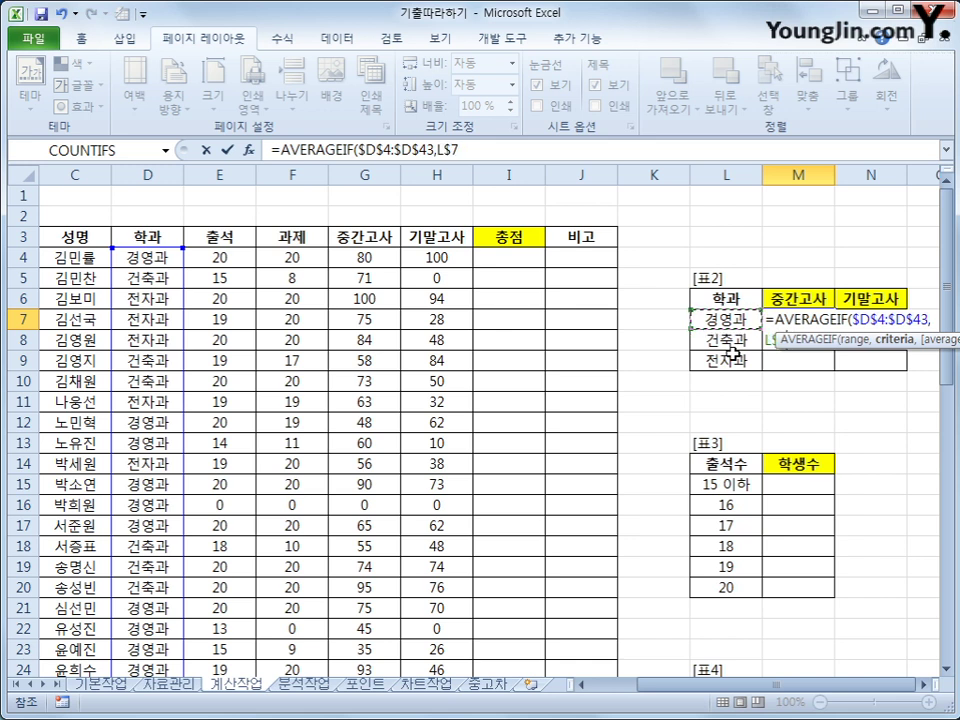
pyautogui.press('F4')
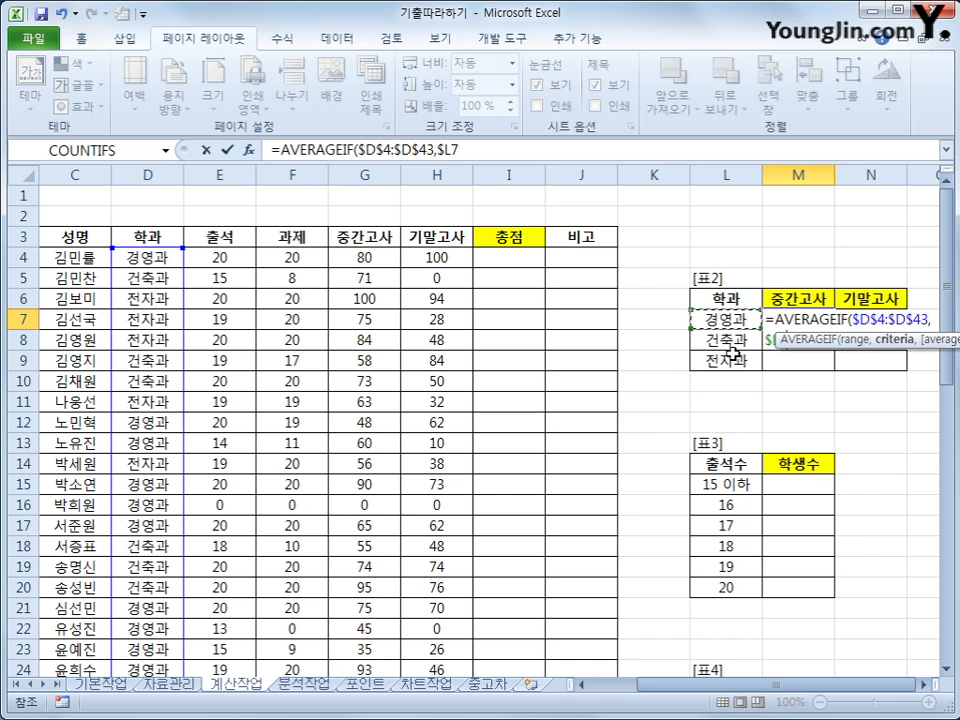
# Add G$4:G$43 as the averaged range and enter the formula.
pyautogui.write(',')
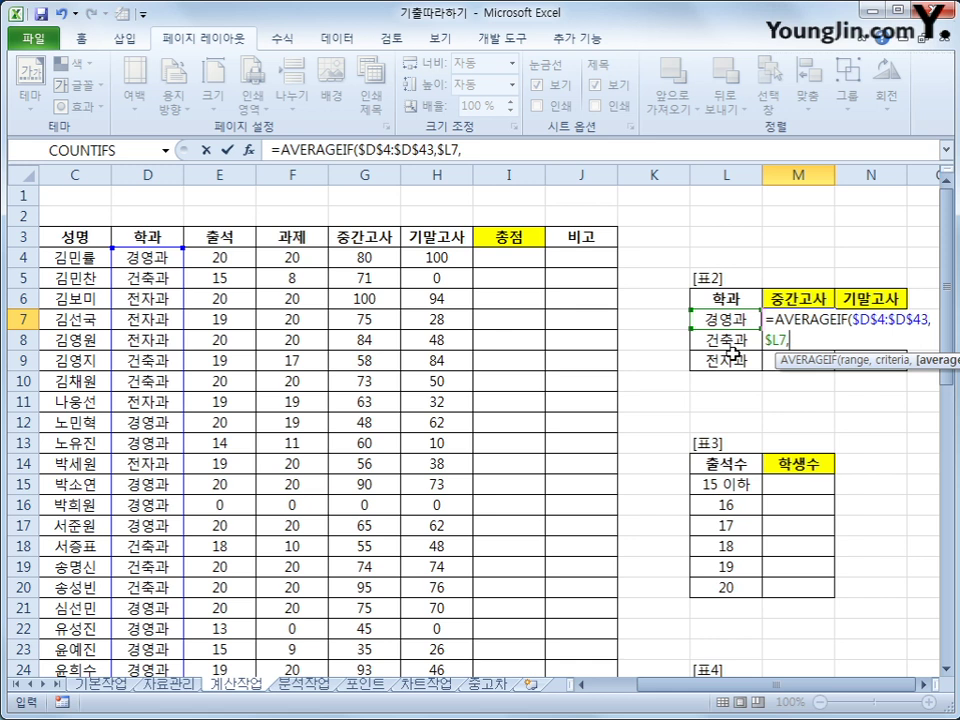
pyautogui.click(374, 256)
pyautogui.moveTo(374, 256); pyautogui.dragTo(369, 630)
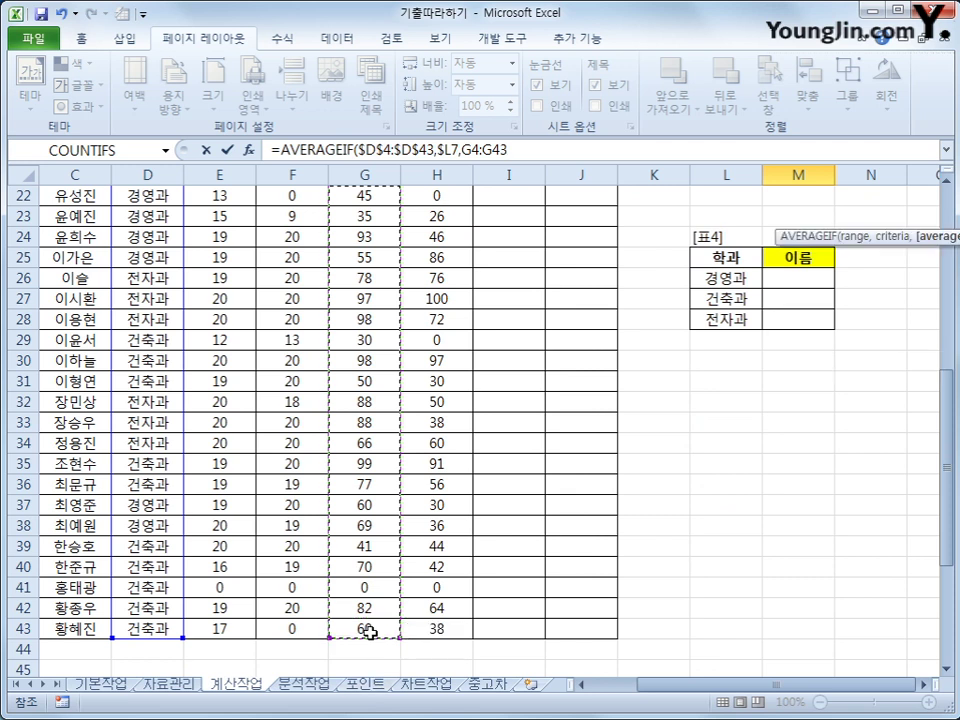
pyautogui.scroll(7, 590, 555)
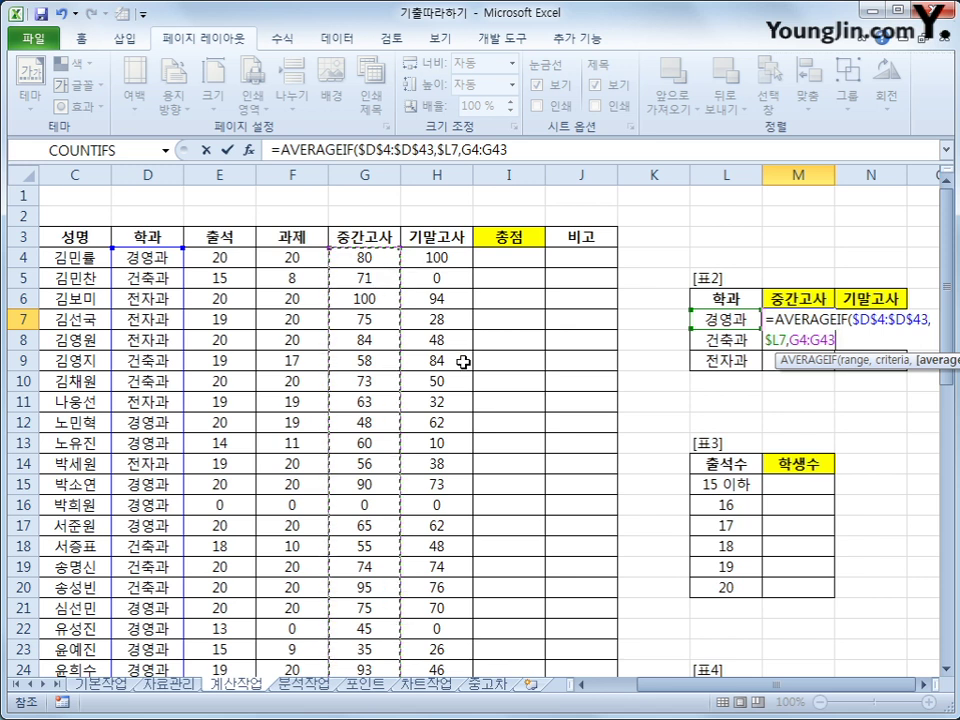
pyautogui.press('F4')
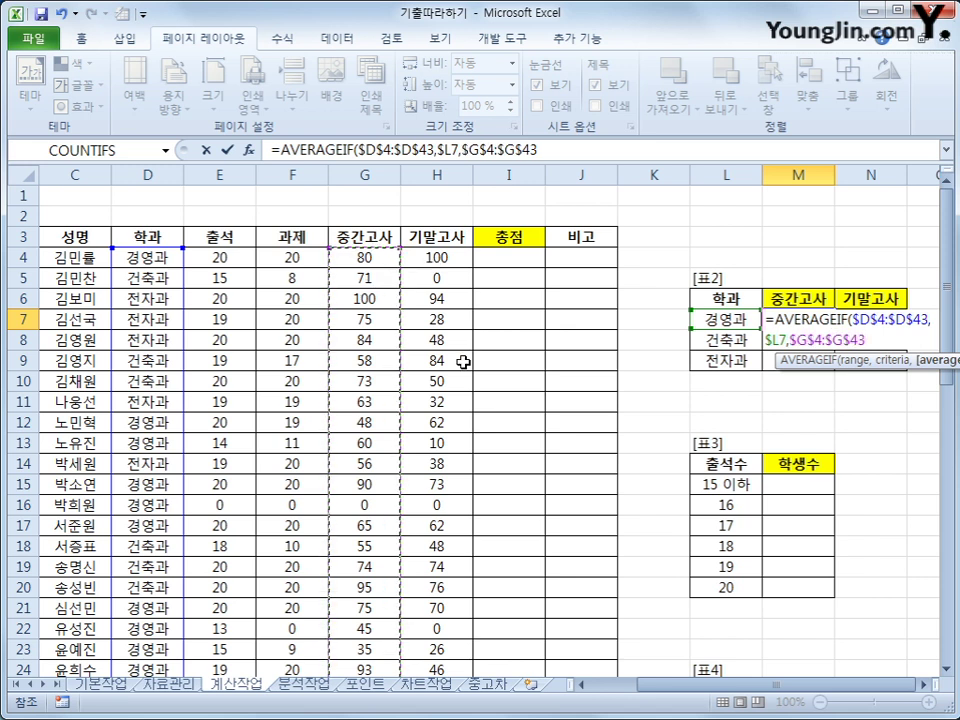
pyautogui.press('F4')
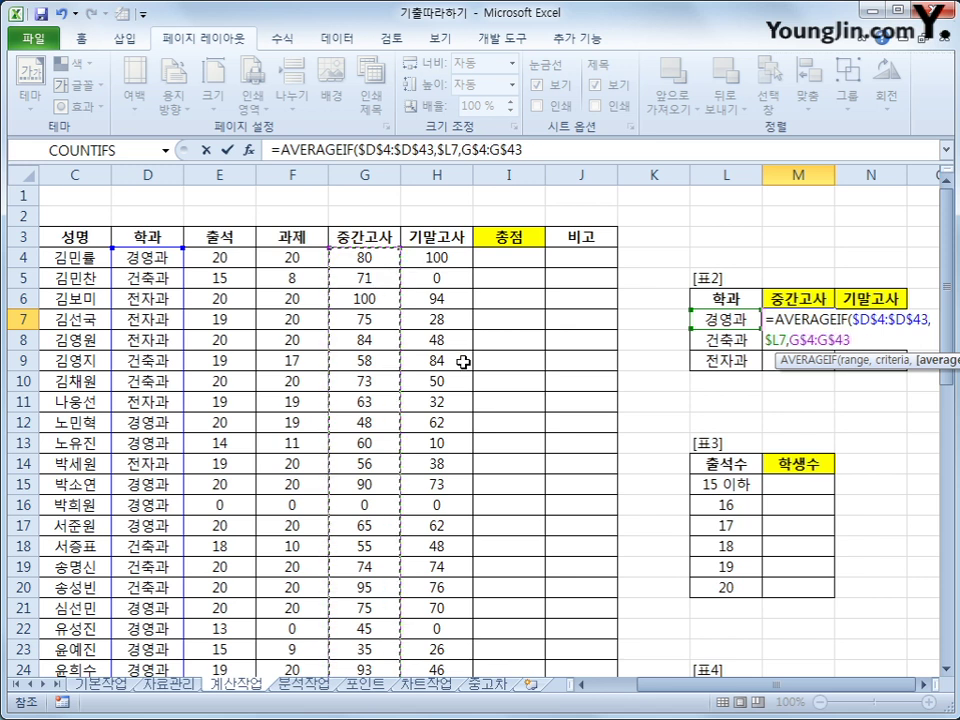
pyautogui.write(')')
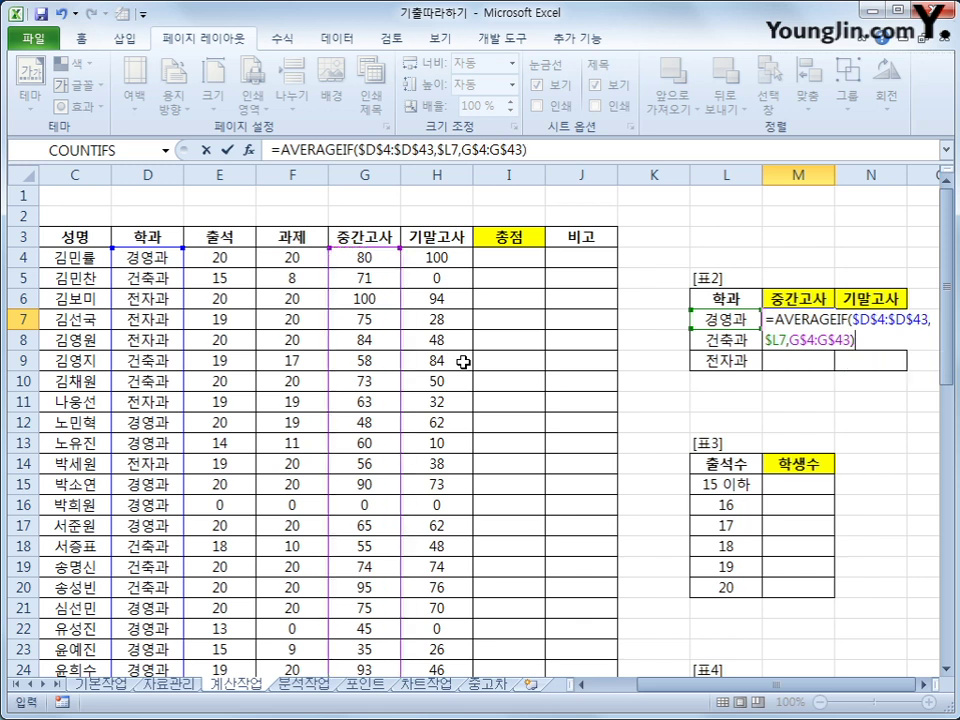
pyautogui.press('Return')
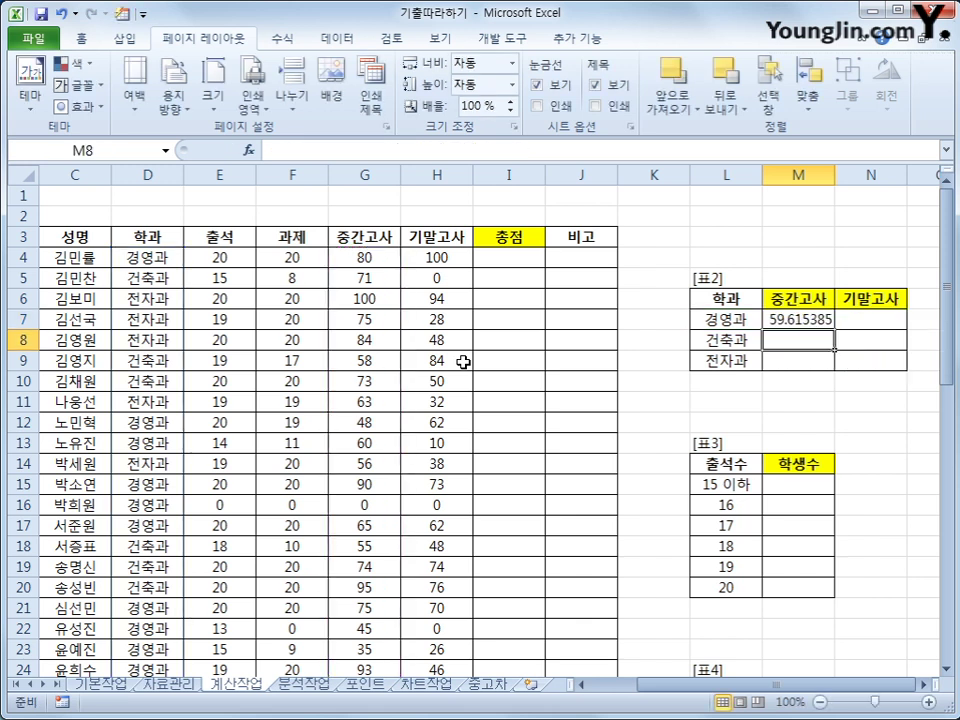
# Fill M7's AVERAGEIF formula across M7:N9 for all three departments' 중간고사 and 기말고사.
pyautogui.click(790, 319)
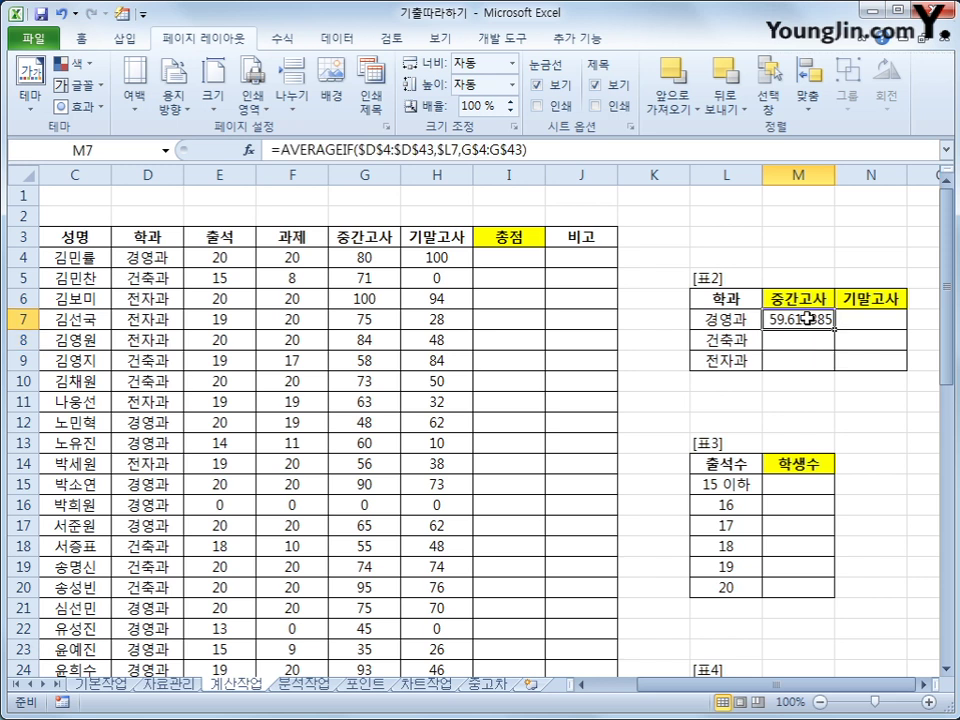
pyautogui.moveTo(830, 323); pyautogui.dragTo(884, 372)
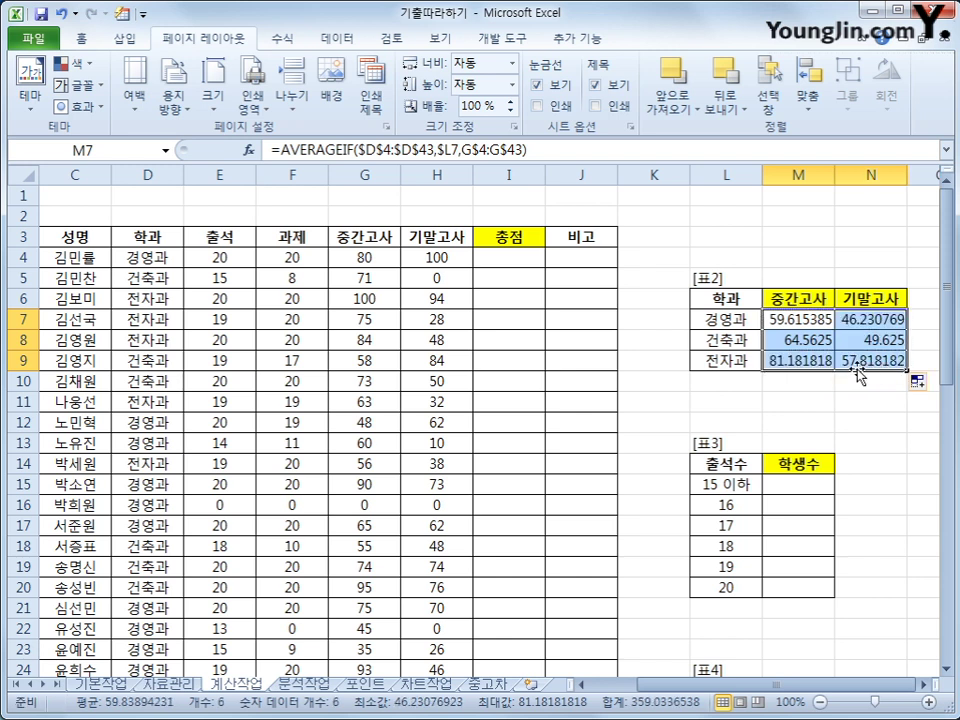
pyautogui.click(795, 330)
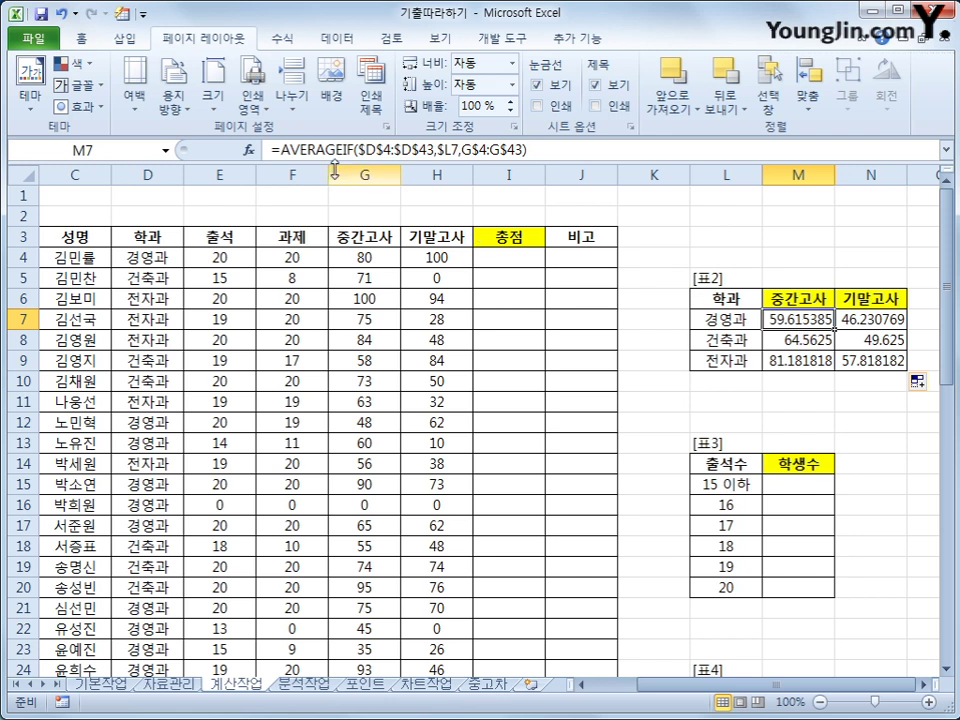
pyautogui.click(285, 150)
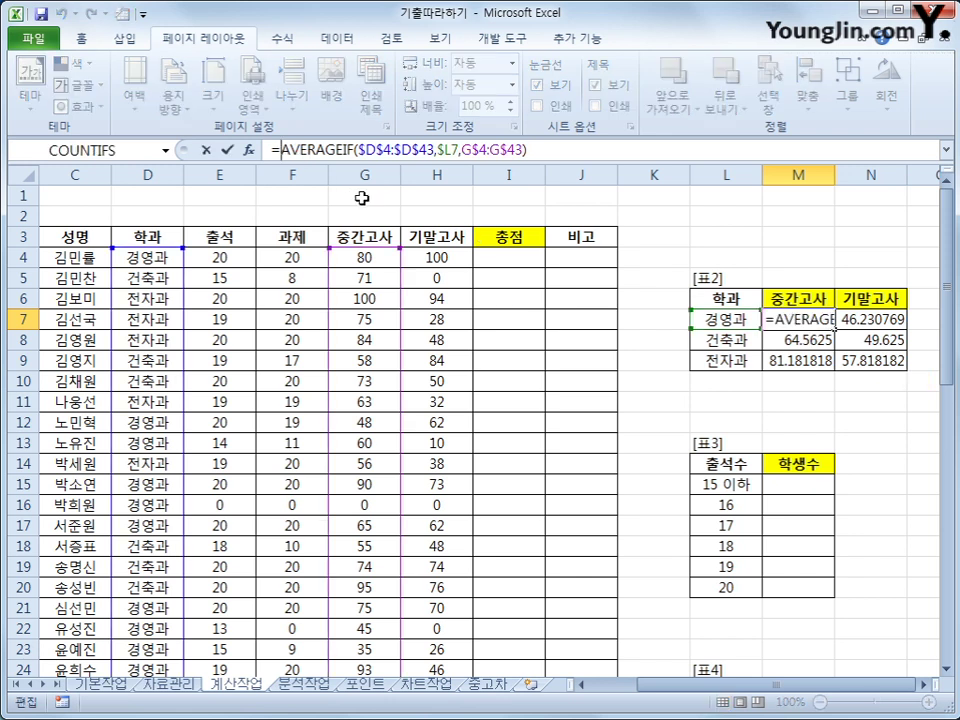
# Wrap M7's average in ROUNDUP(...,1) to get 59.7, and fill it down the departments.
pyautogui.write('R')
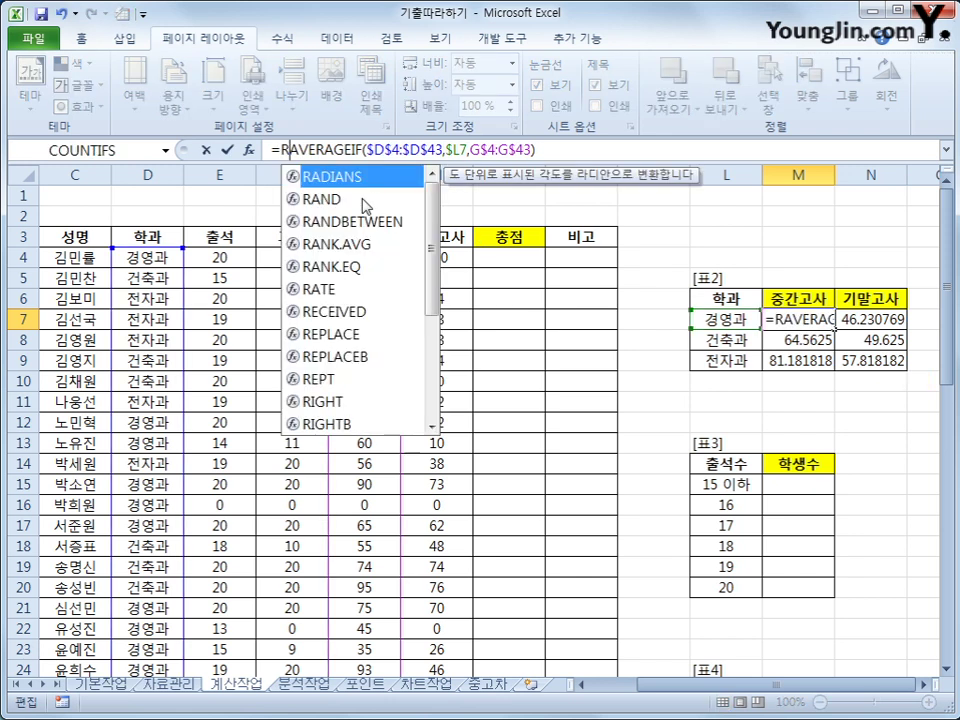
pyautogui.write('O')
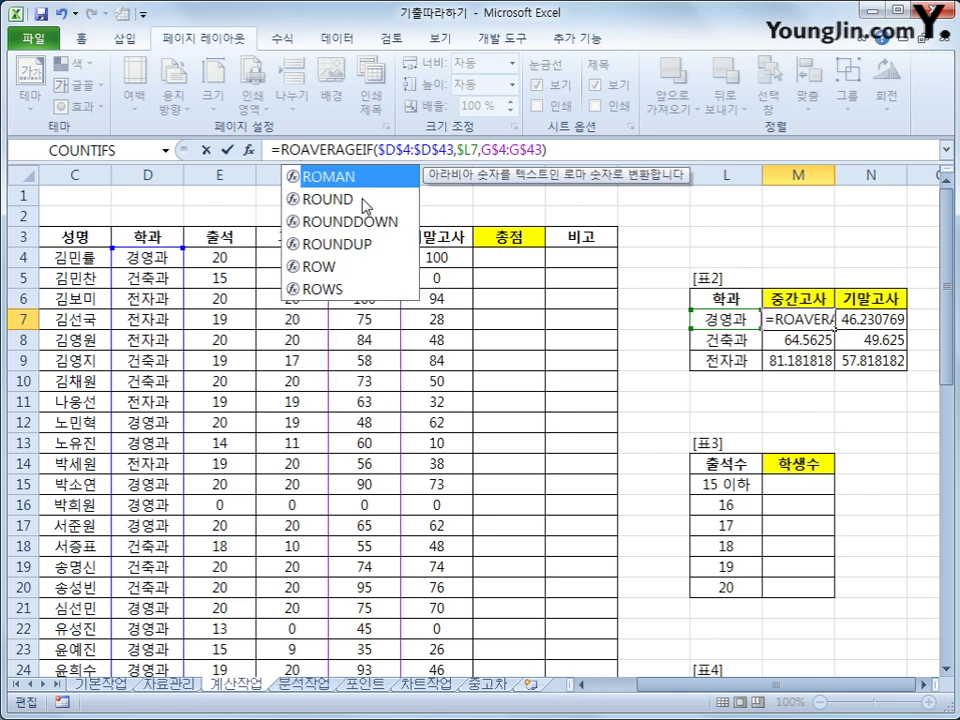
pyautogui.click(364, 244)
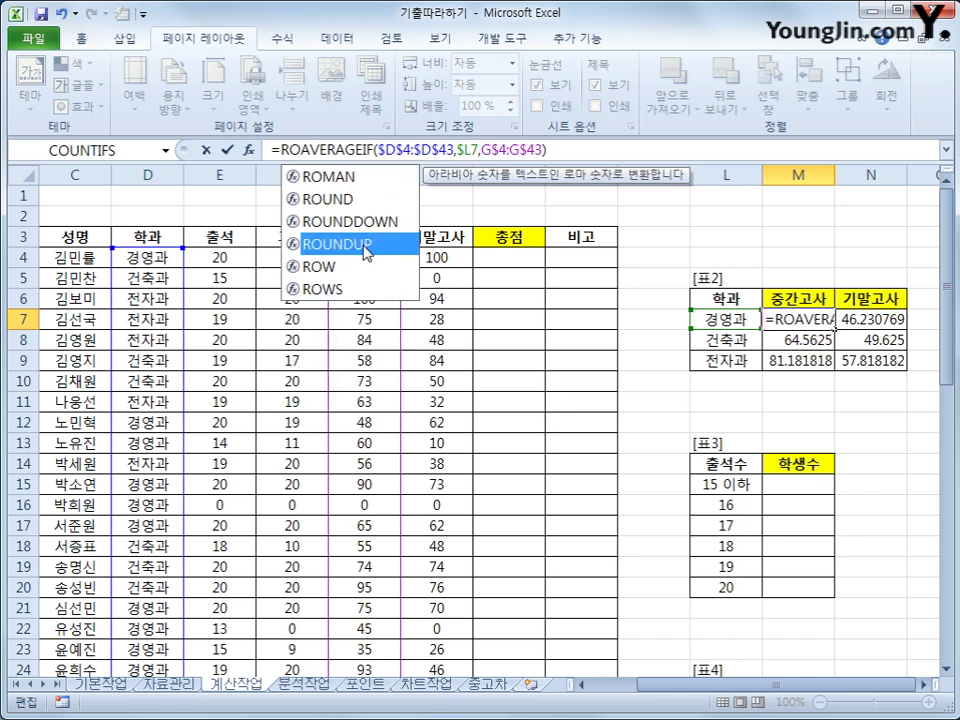
pyautogui.doubleClick(364, 244)
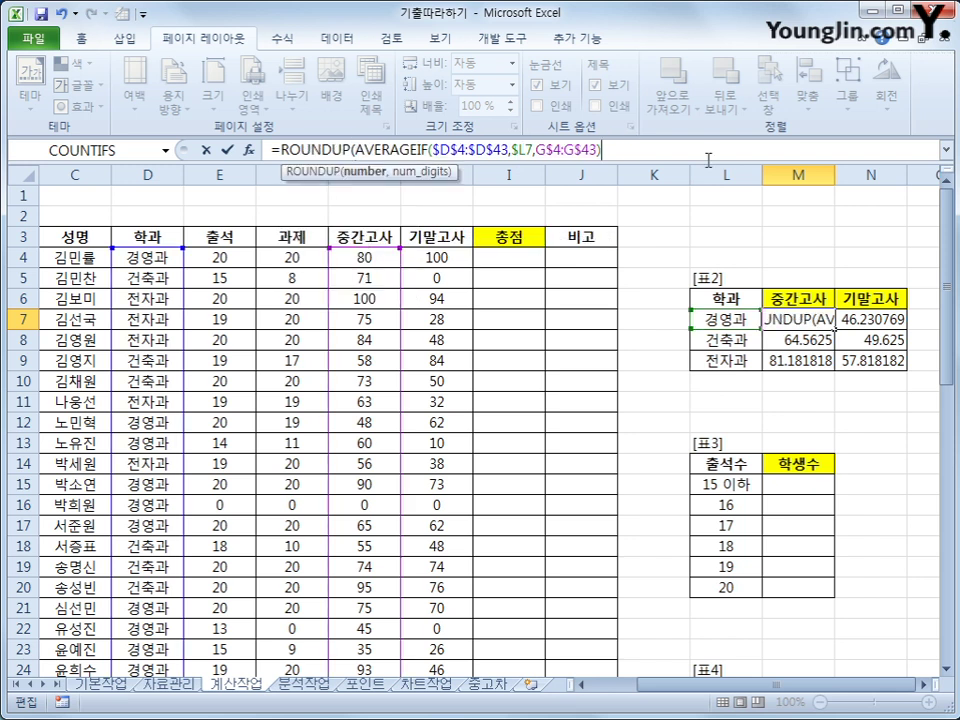
pyautogui.write(',1')
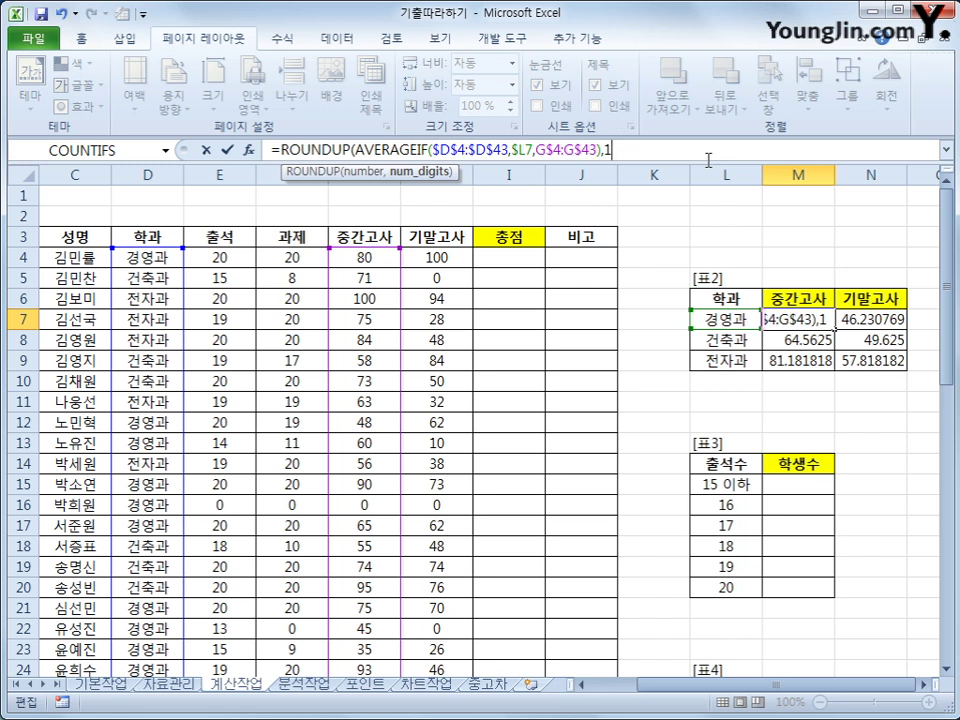
pyautogui.write(')')
pyautogui.press('Return')
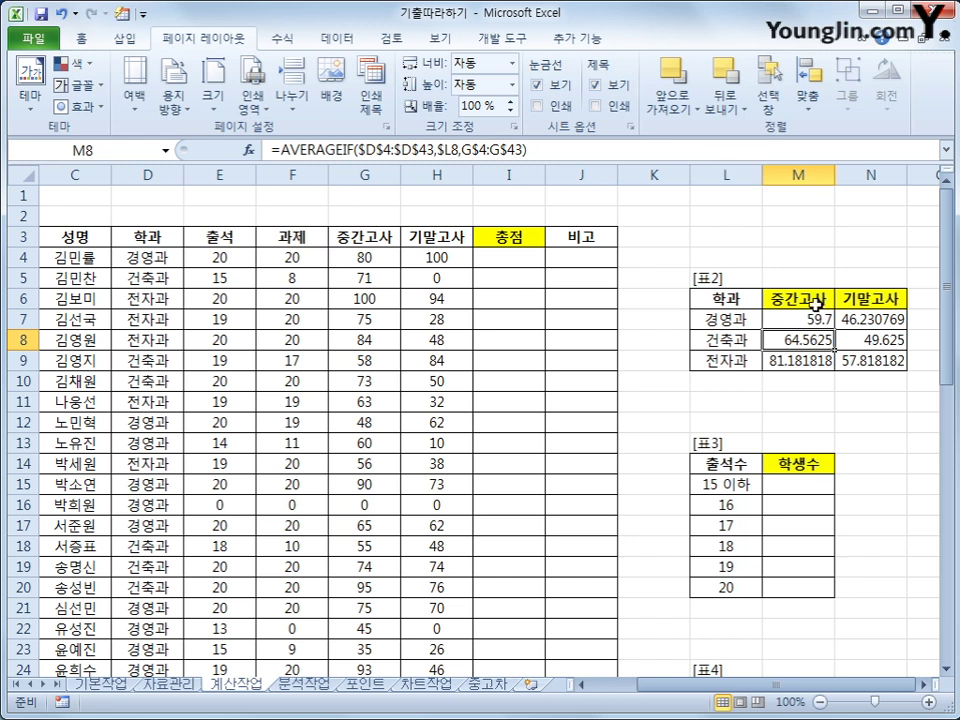
pyautogui.click(815, 318)
pyautogui.moveTo(833, 329); pyautogui.dragTo(887, 366)
# Finish filling the rounded 기말고사 averages into N7:N9 and select M15:M20.
pyautogui.click(884, 362)
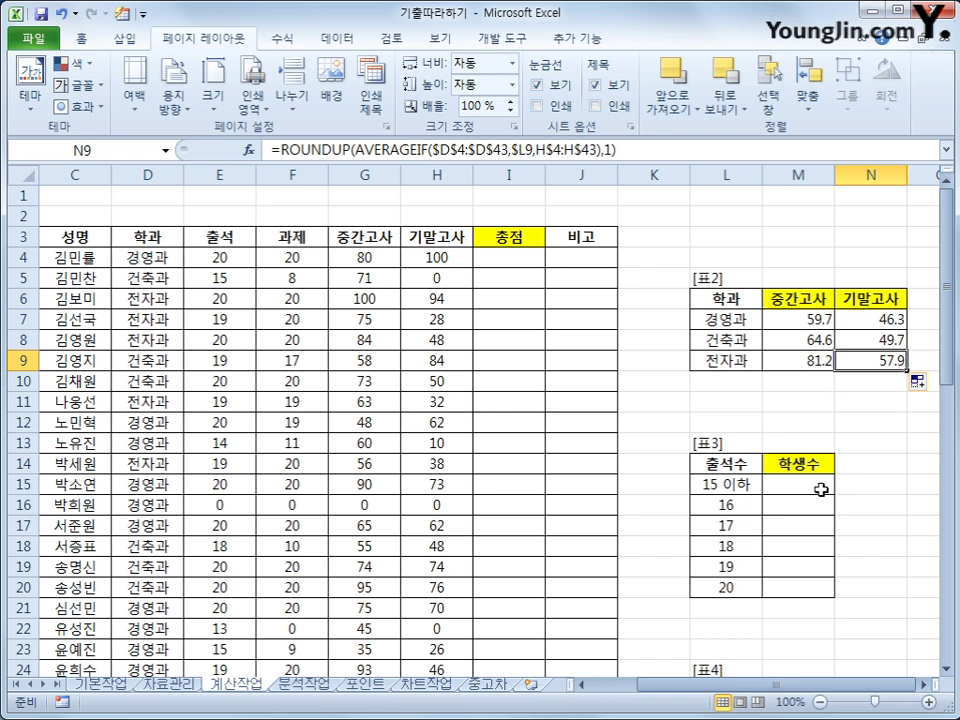
pyautogui.moveTo(821, 490); pyautogui.dragTo(820, 587)
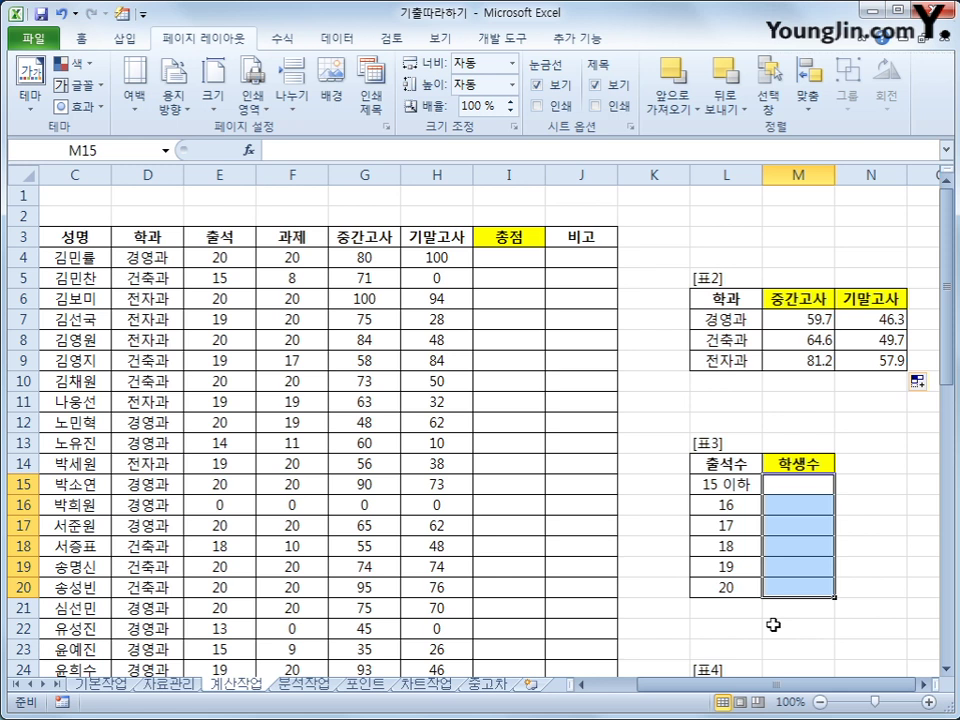
# Enter =FREQUENCY(E4:E43,L15:L20) as an array formula in M15:M20, giving 7, 1, 1, 1, 12, 18.
pyautogui.write('=f')
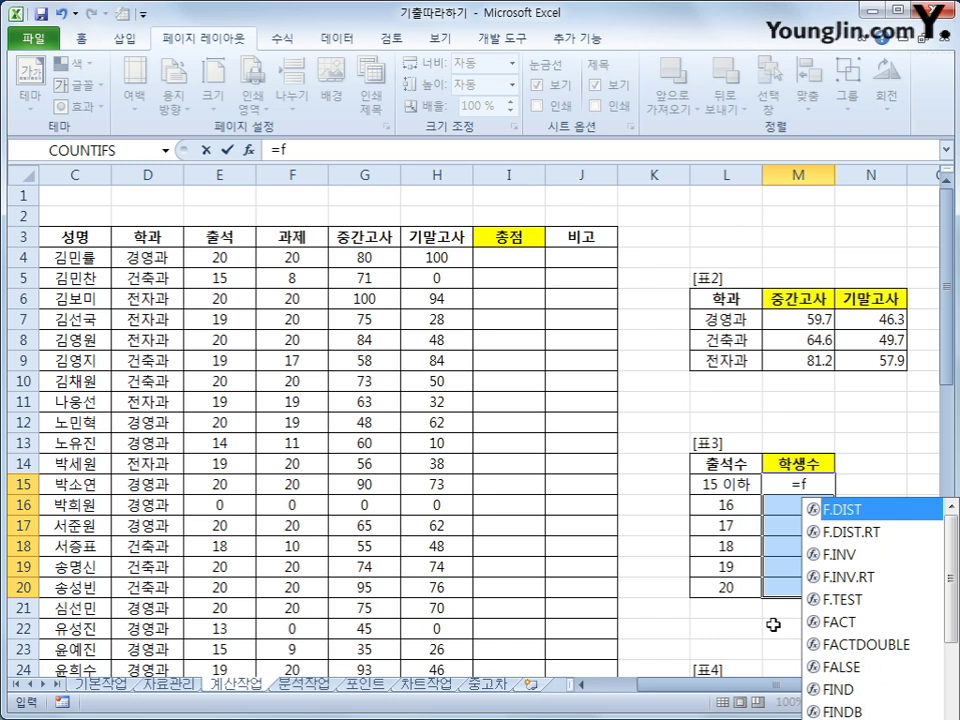
pyautogui.write('r')
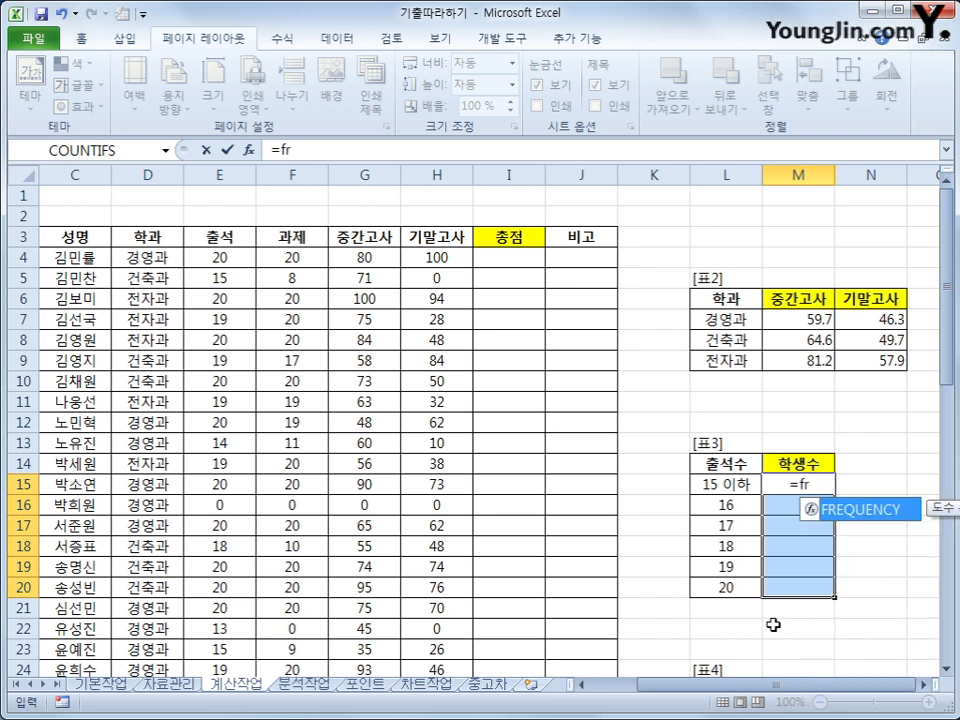
pyautogui.press('Tab')
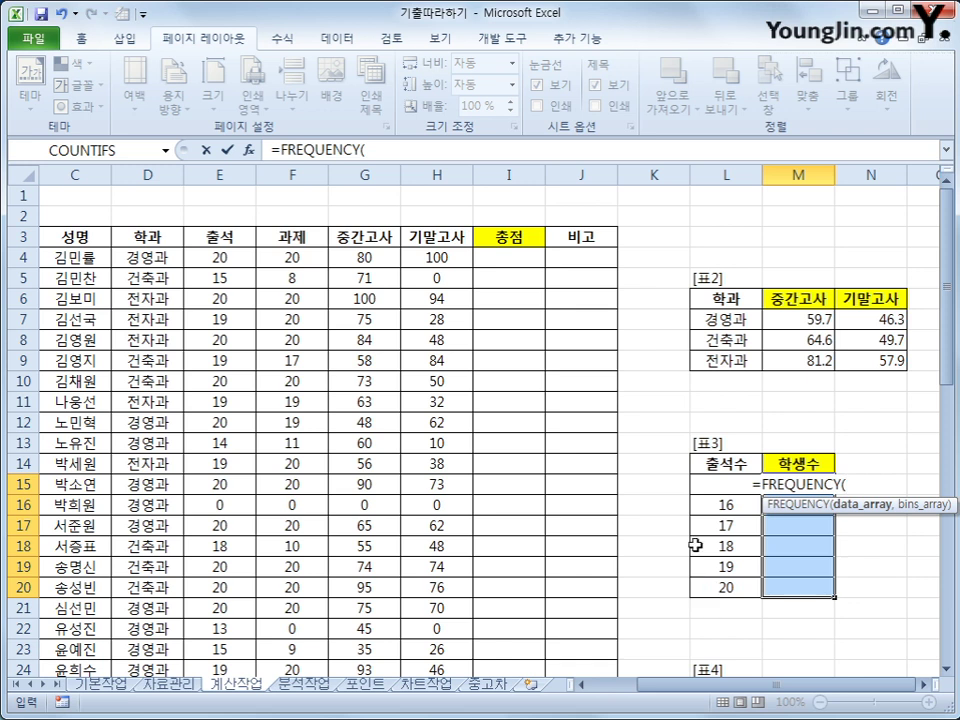
pyautogui.moveTo(214, 257); pyautogui.dragTo(230, 641)
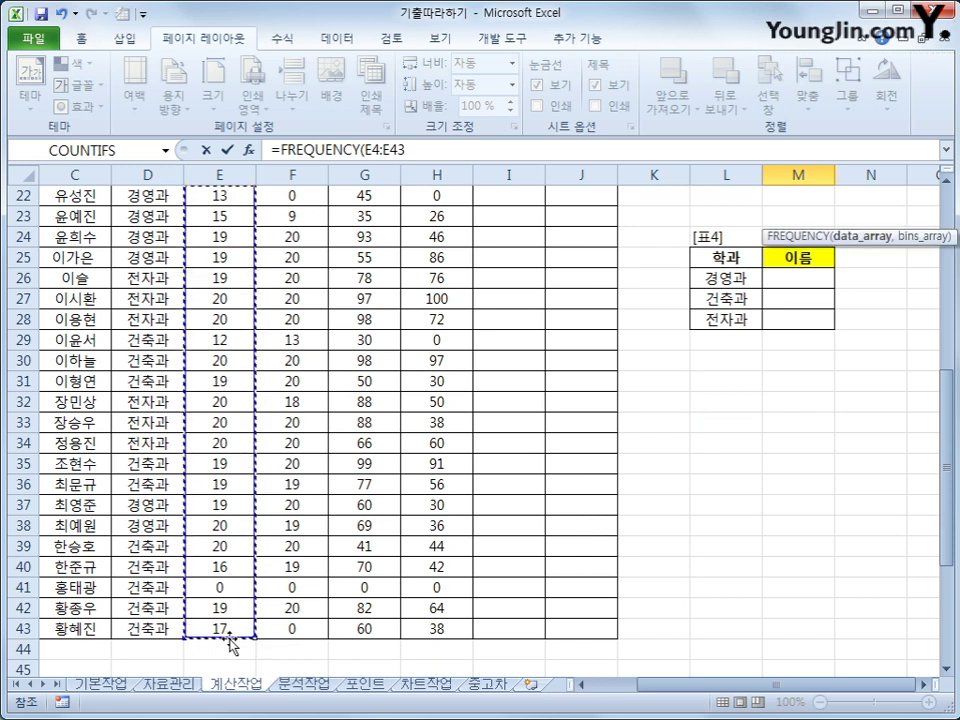
pyautogui.write(',')
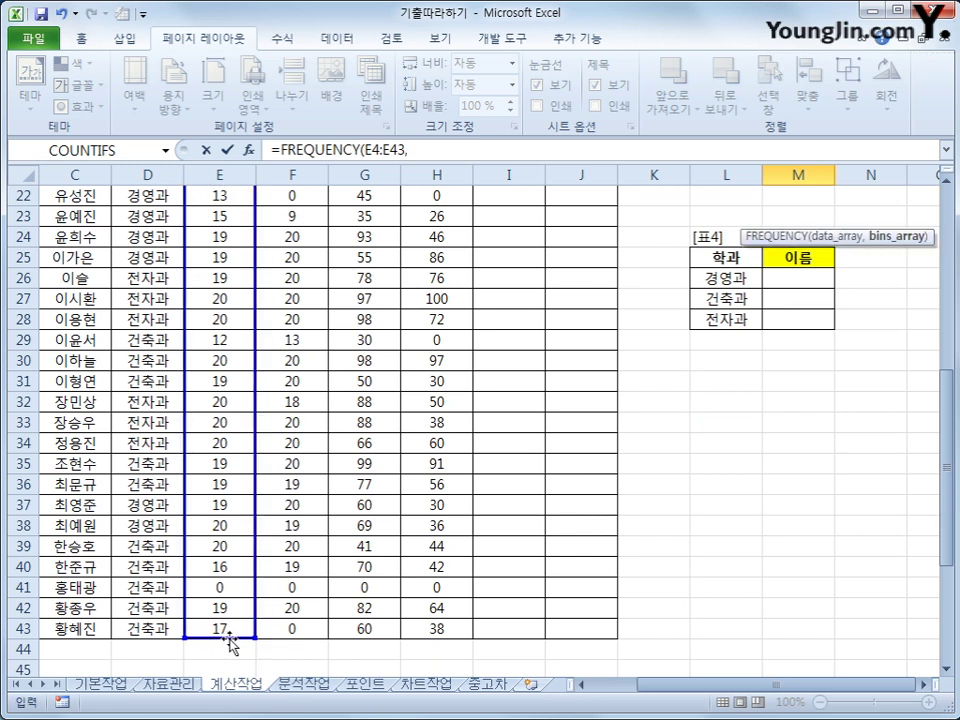
pyautogui.scroll(6, 229, 643)
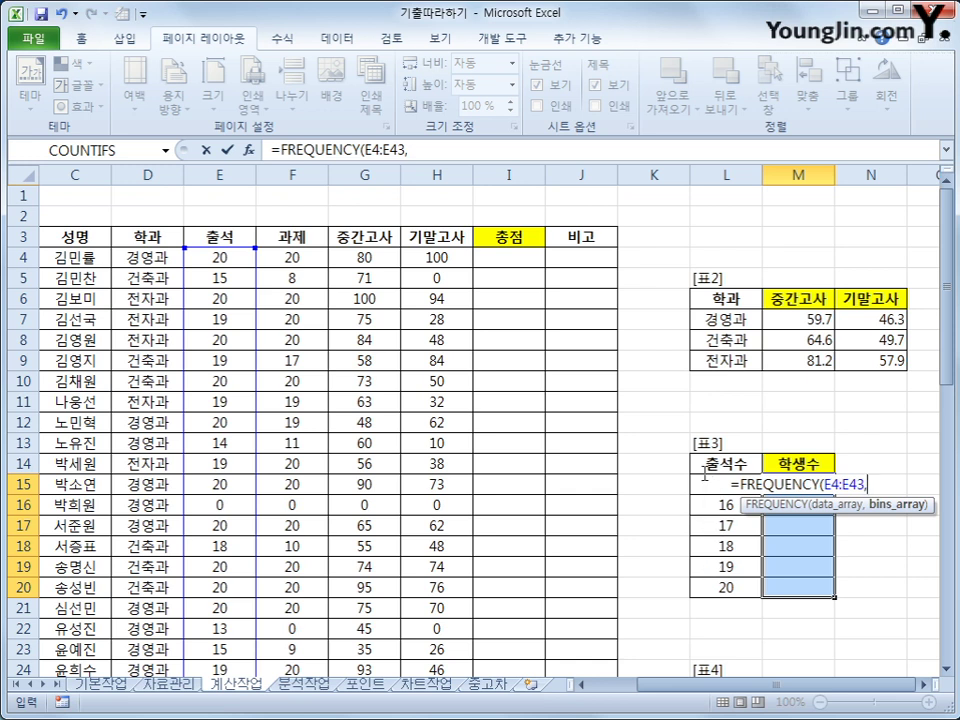
pyautogui.click(705, 591)
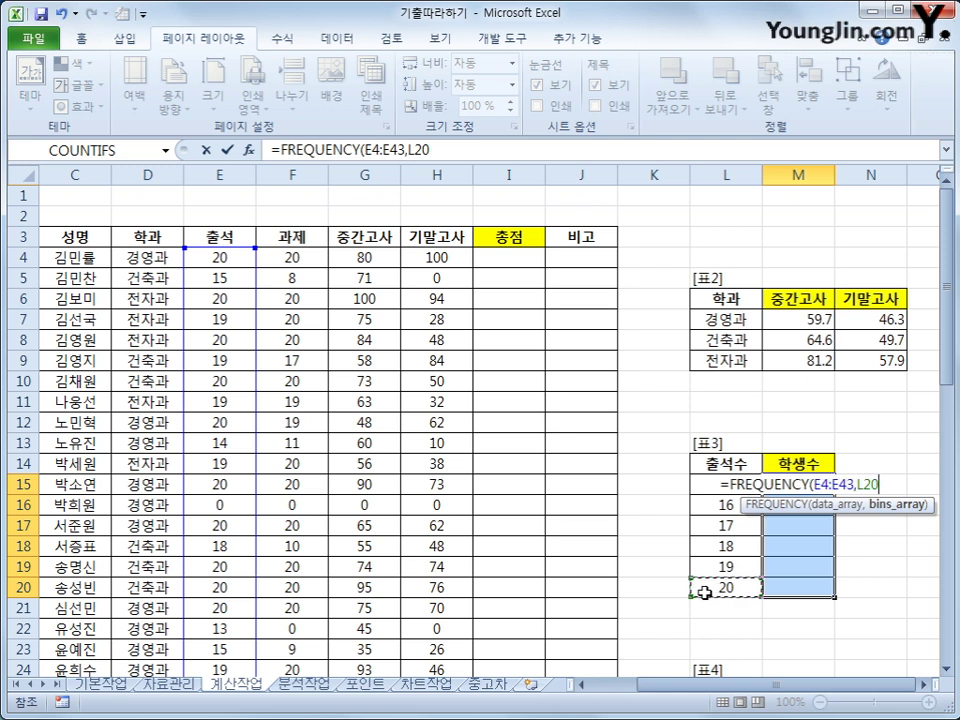
pyautogui.moveTo(705, 591); pyautogui.dragTo(713, 485)
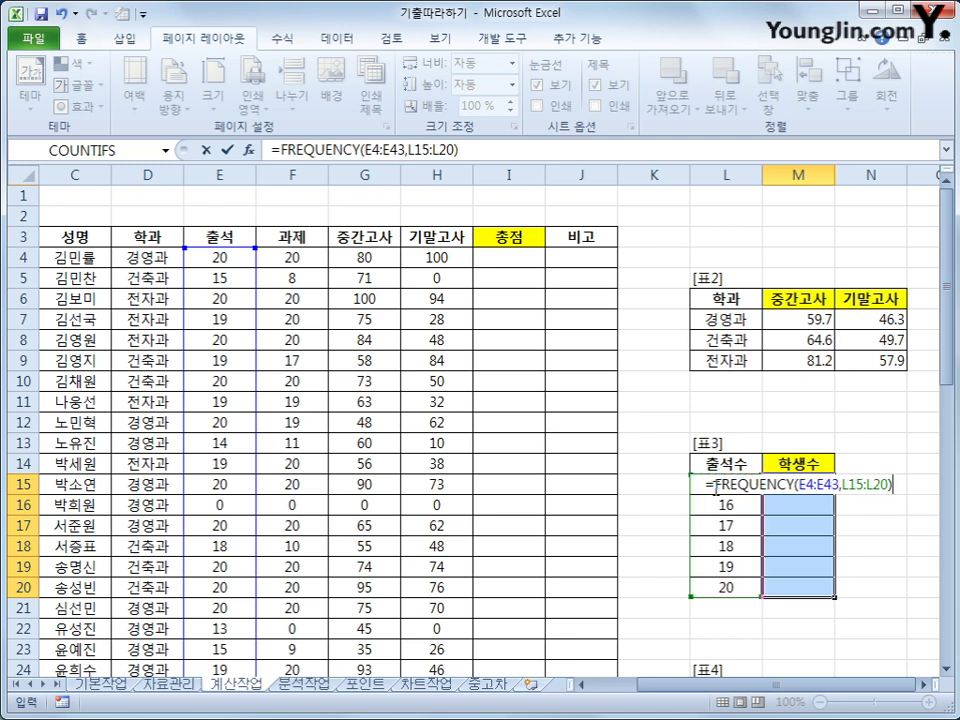
pyautogui.hotkey('ctrl', 'shift', 'Return')
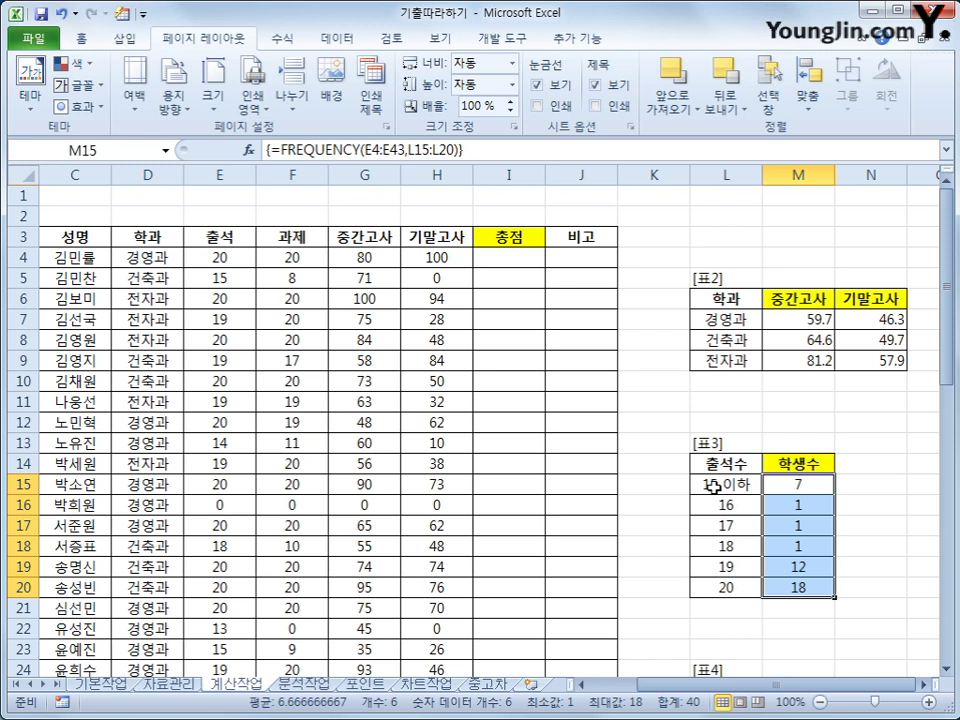
pyautogui.click(281, 149)
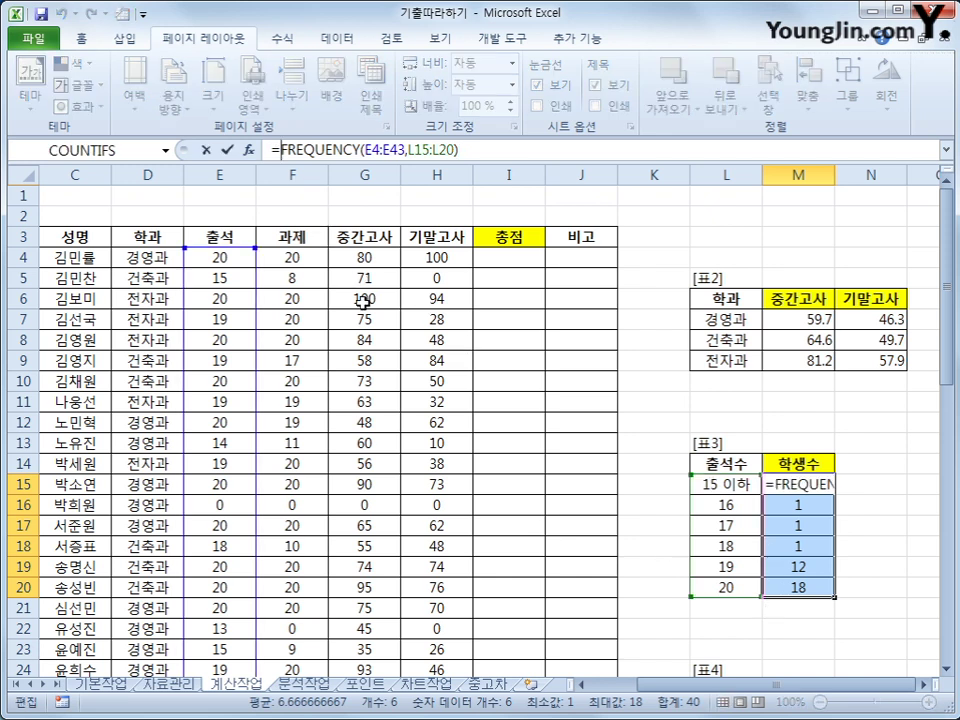
# Change the array formula to =TEXT(FREQUENCY(E4:E43,L15:L20),"#명"), showing 7명 through 18명.
pyautogui.write('TE')
pyautogui.press('Return')
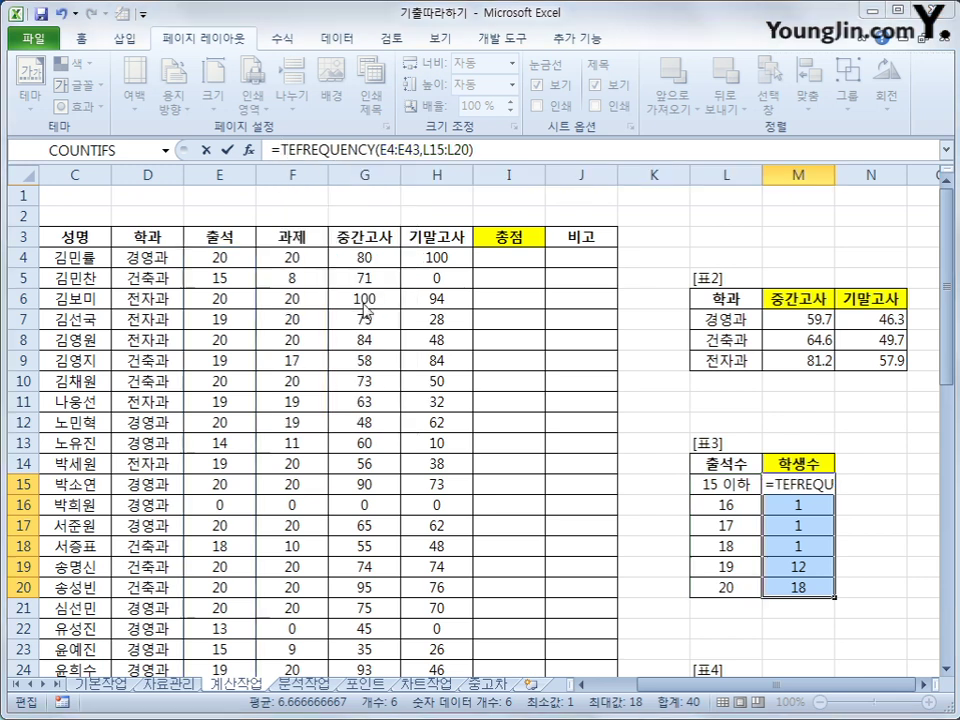
pyautogui.press('Return')
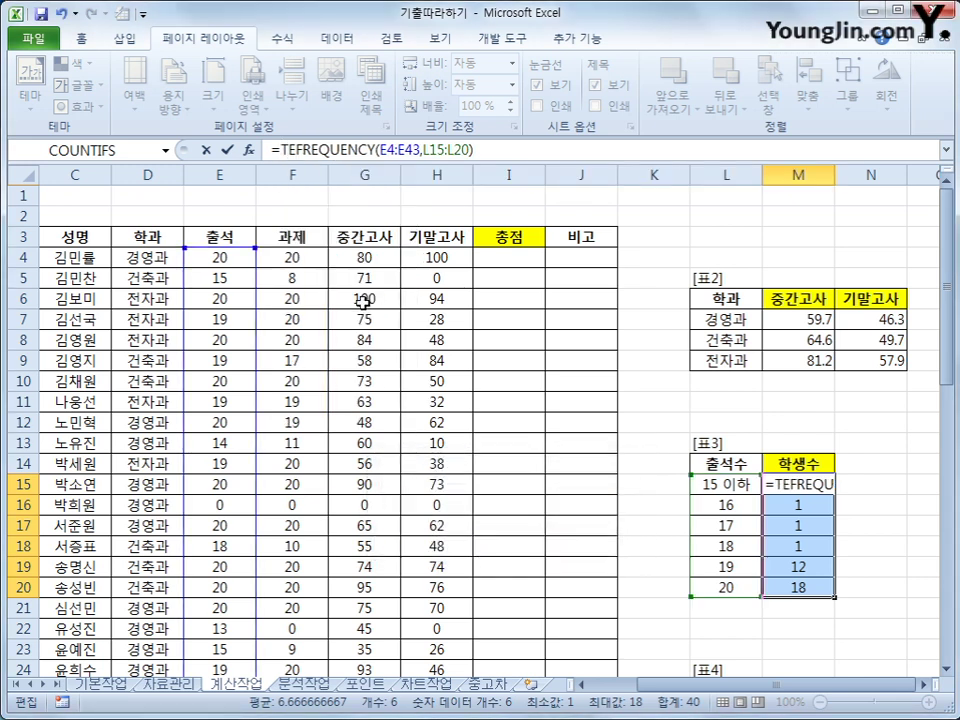
pyautogui.press('BackSpace')
pyautogui.press('BackSpace')
pyautogui.write('T')
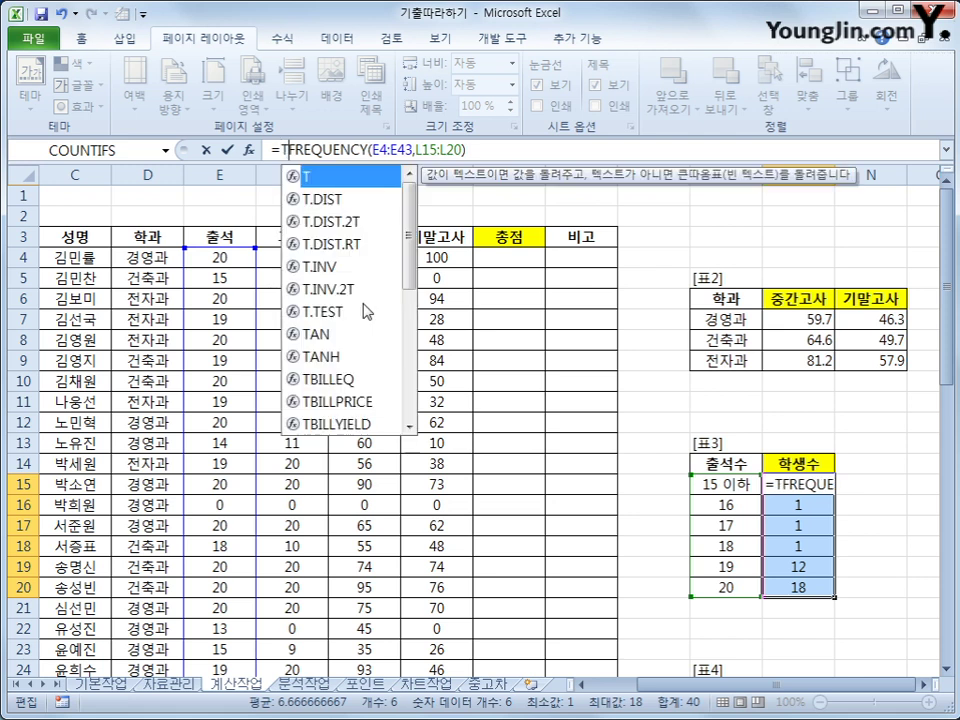
pyautogui.write('EXT(')
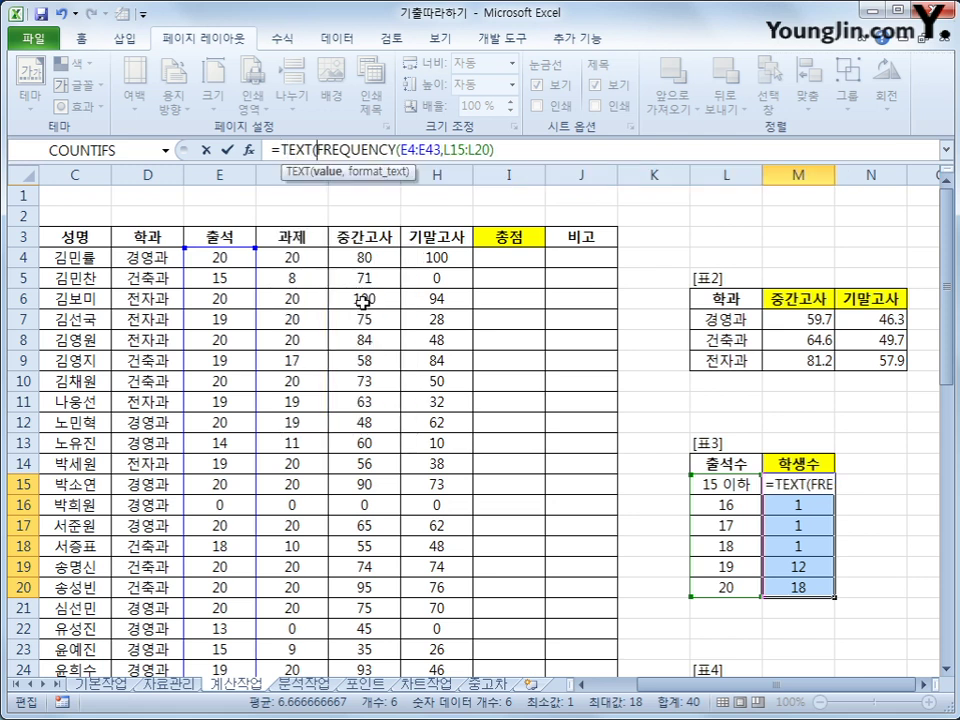
pyautogui.press('End')
pyautogui.write(',')
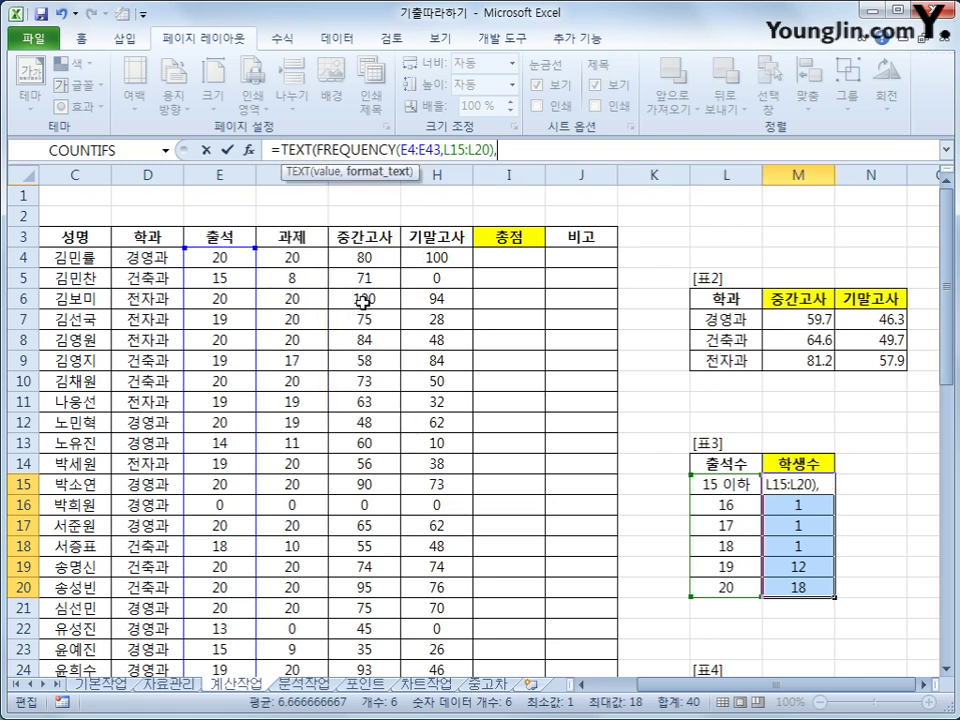
pyautogui.write('"#명")')
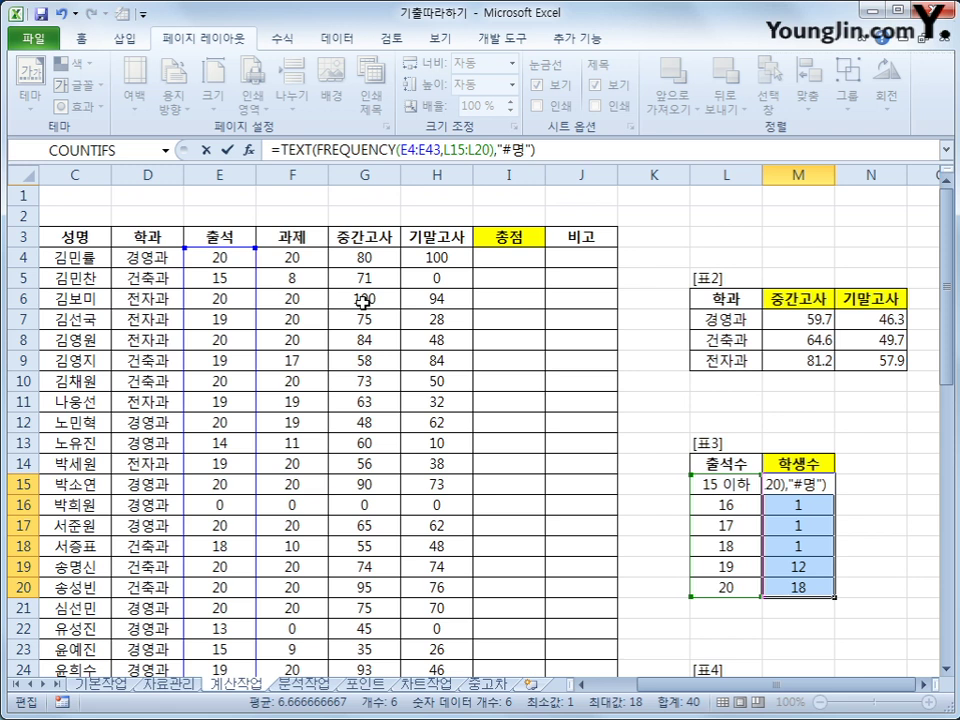
pyautogui.hotkey('ctrl', 'shift', 'Return')
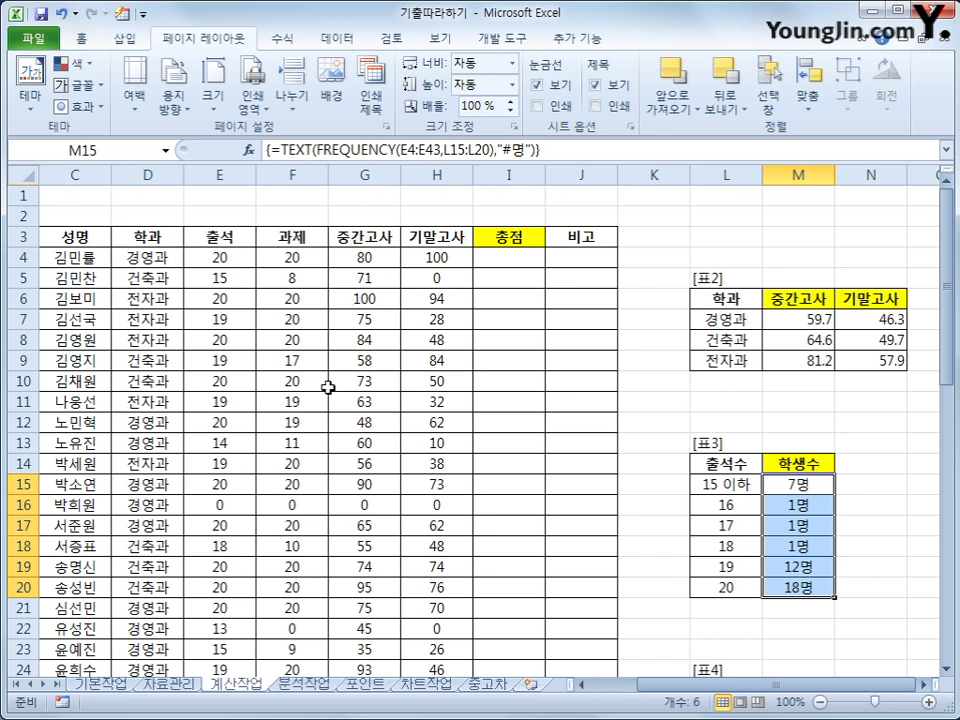
pyautogui.scroll(-4, 320, 400)
pyautogui.scroll(-9, 280, 459)
# Scroll down to [표4] and select the empty 경영과 이름 cell M26.
pyautogui.scroll(11, 546, 454)
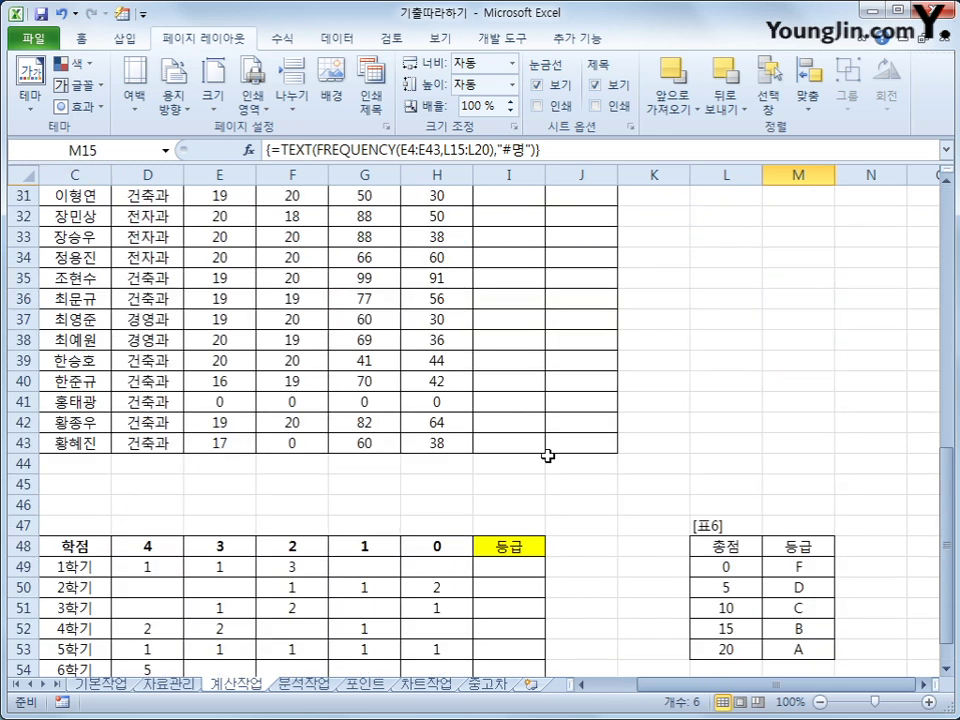
pyautogui.scroll(-3, 551, 458)
pyautogui.click(805, 403)
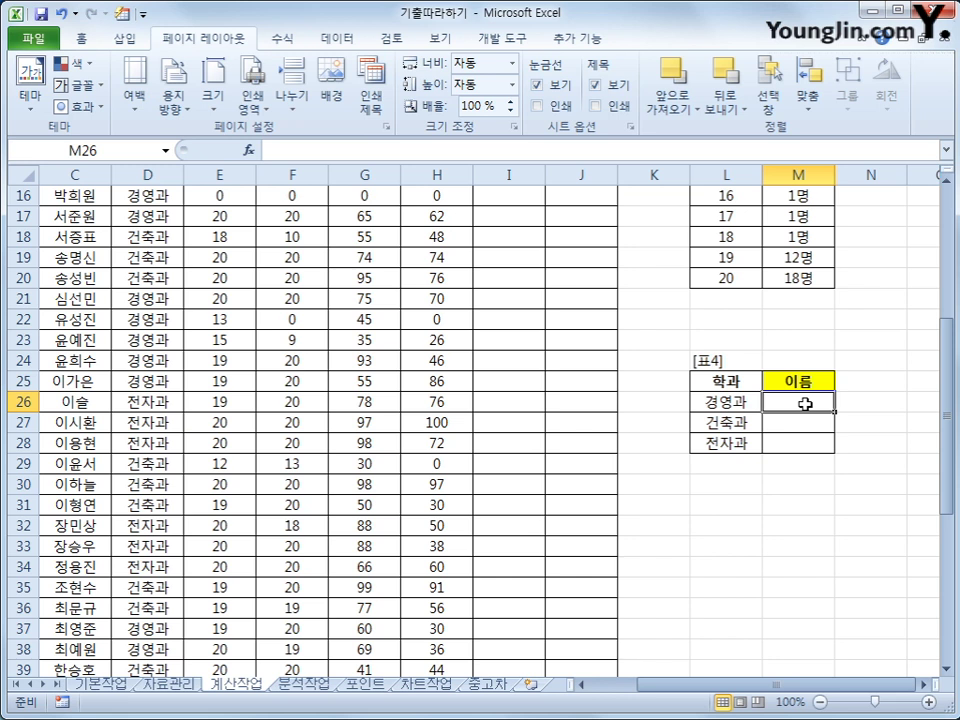
# Enter =INDEX($C$4:$C$43, in M26 and start typing MA for the row argument.
pyautogui.write('=')
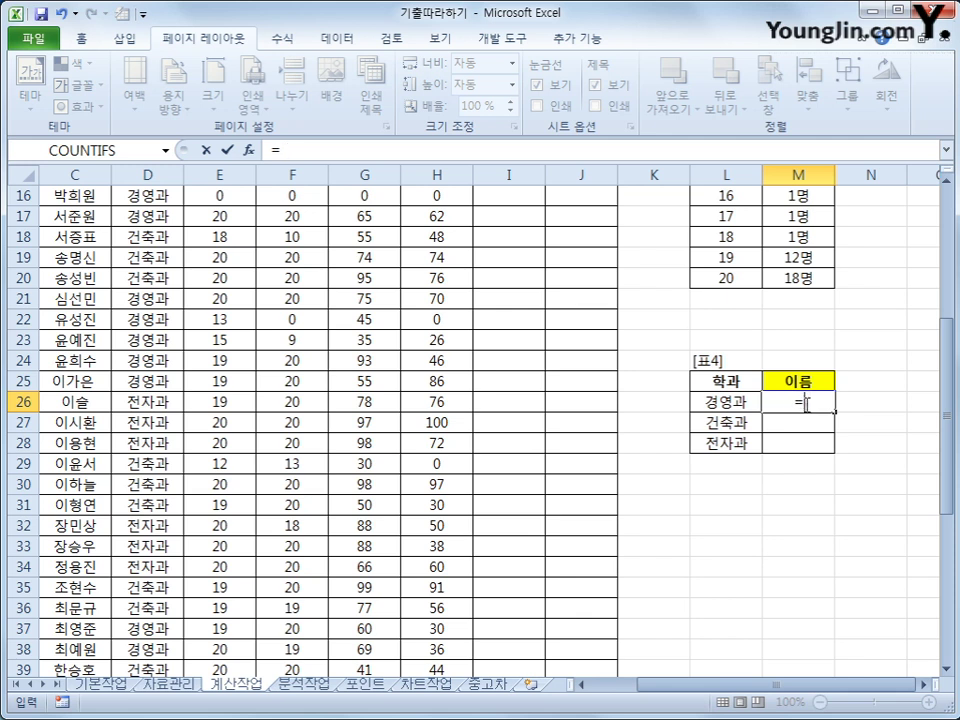
pyautogui.write('in')
pyautogui.press('Tab')
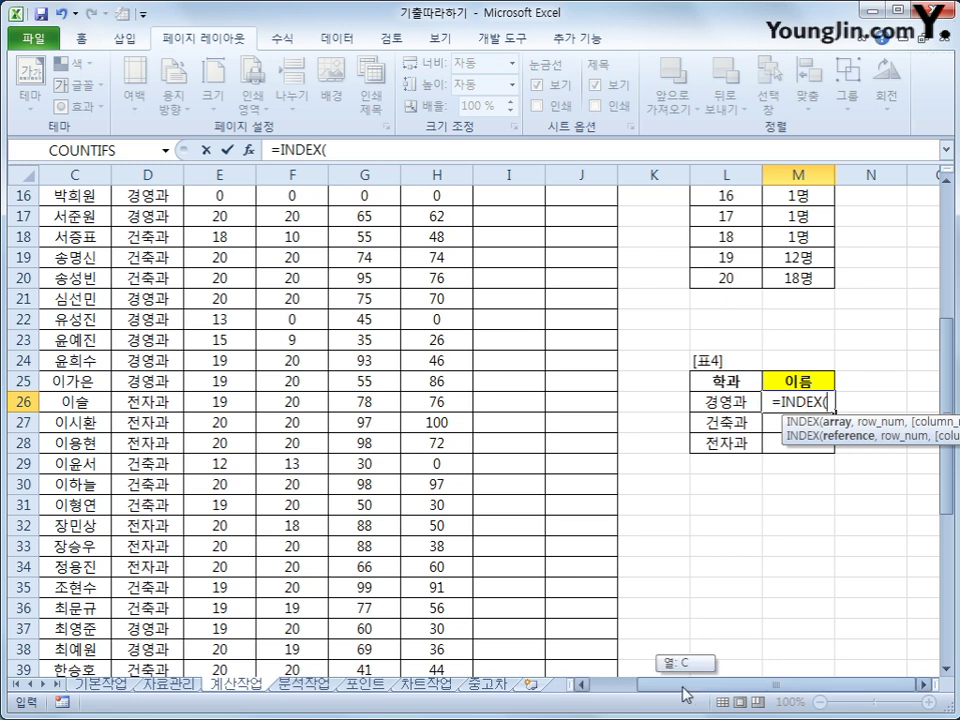
pyautogui.hscroll(-2, 583, 660)
pyautogui.scroll(5, 364, 497)
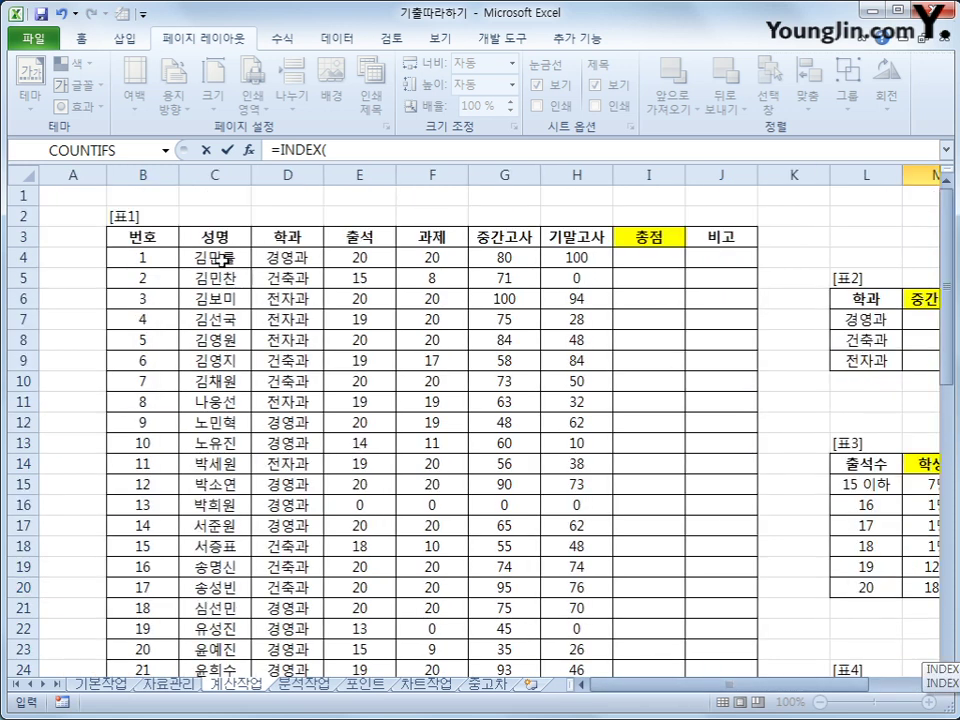
pyautogui.click(218, 257)
pyautogui.moveTo(222, 258); pyautogui.dragTo(236, 645)
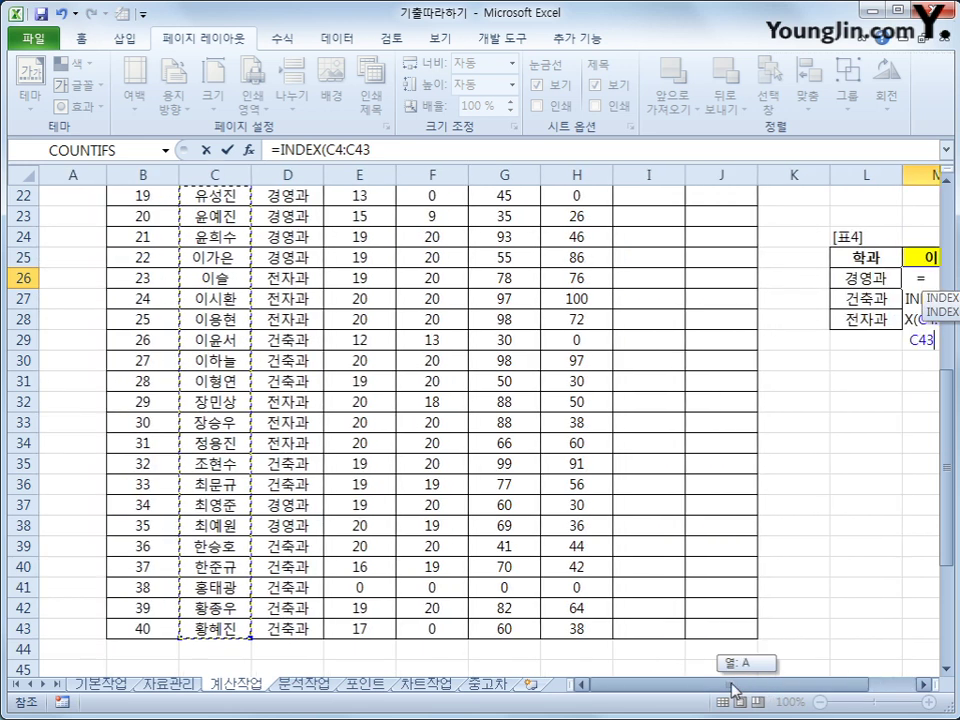
pyautogui.press('F4')
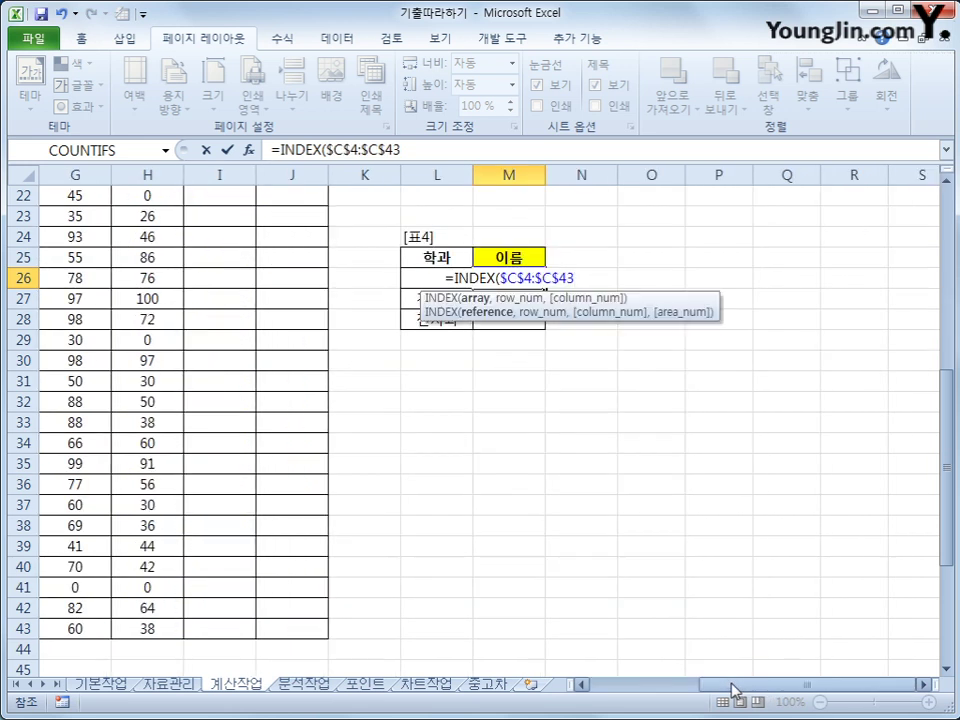
pyautogui.write(',')
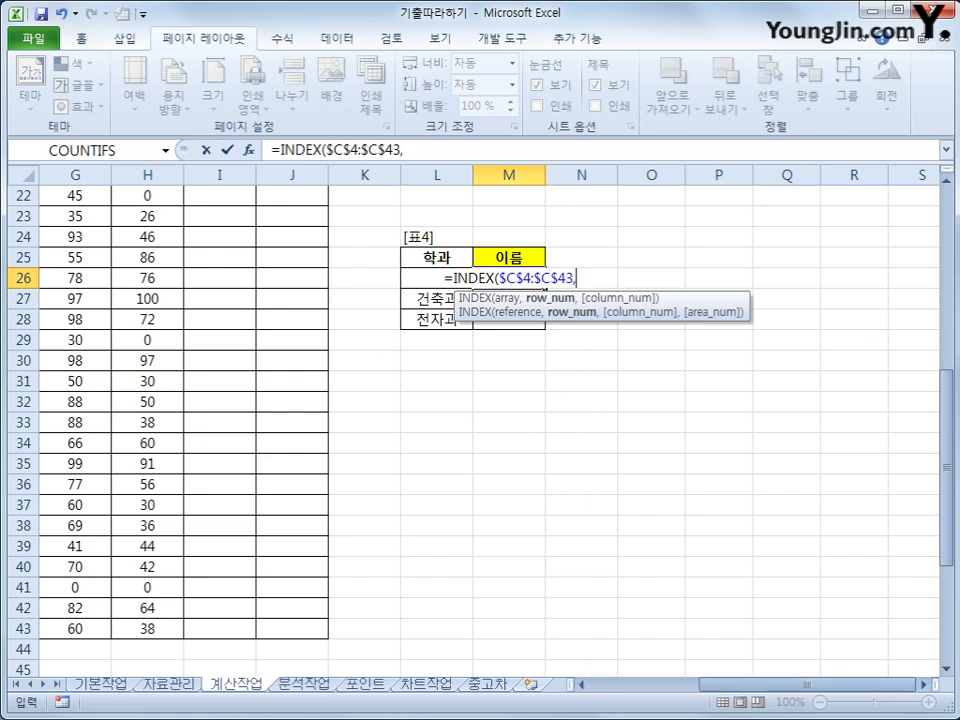
pyautogui.moveTo(735, 690); pyautogui.dragTo(841, 708)
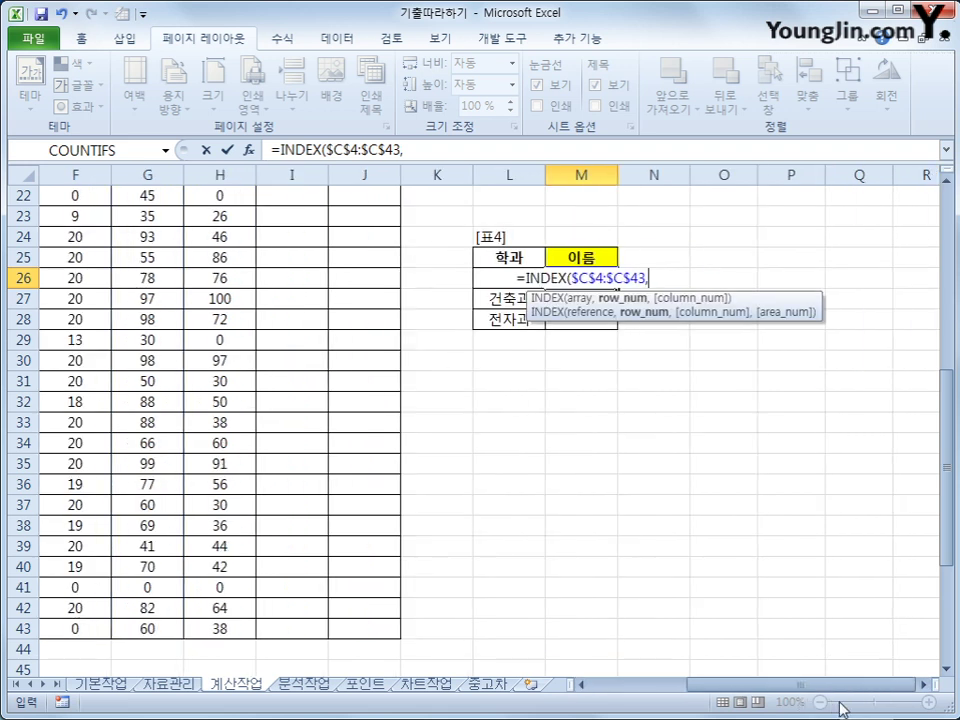
pyautogui.write('ma')
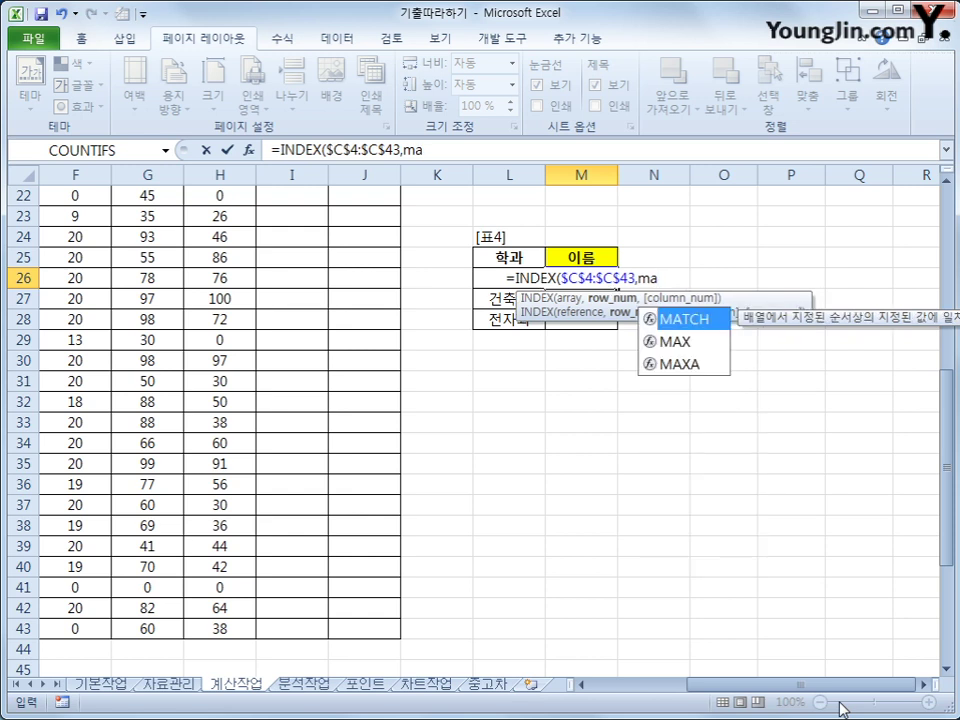
# Add MATCH(max(if($D$4:$D$43=L26 so only 학과 rows matching L26 count.
pyautogui.press('Tab')
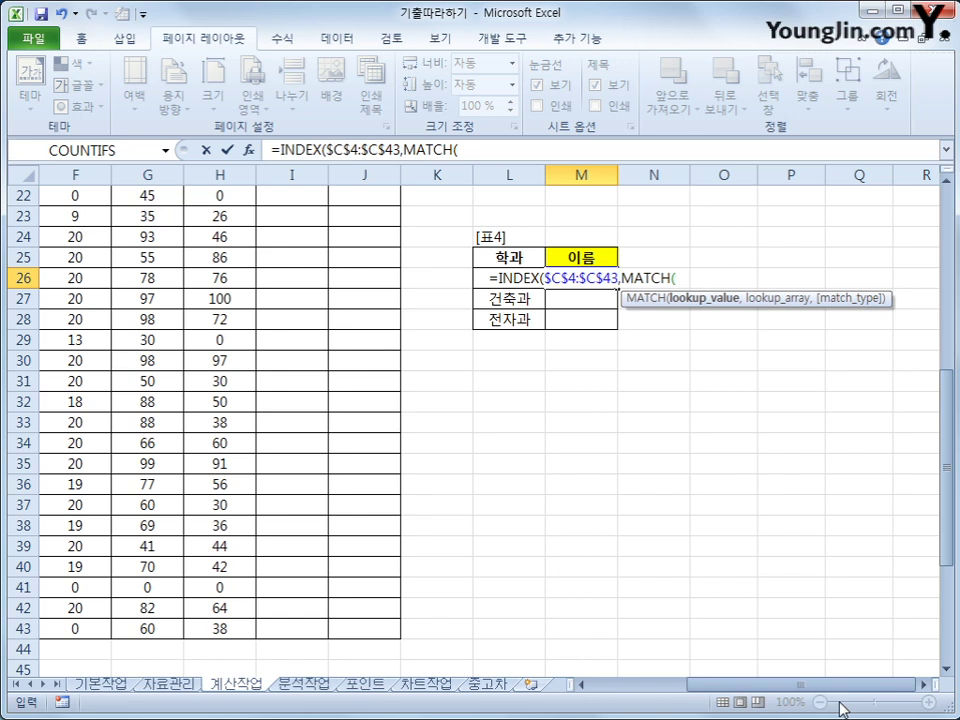
pyautogui.write('max')
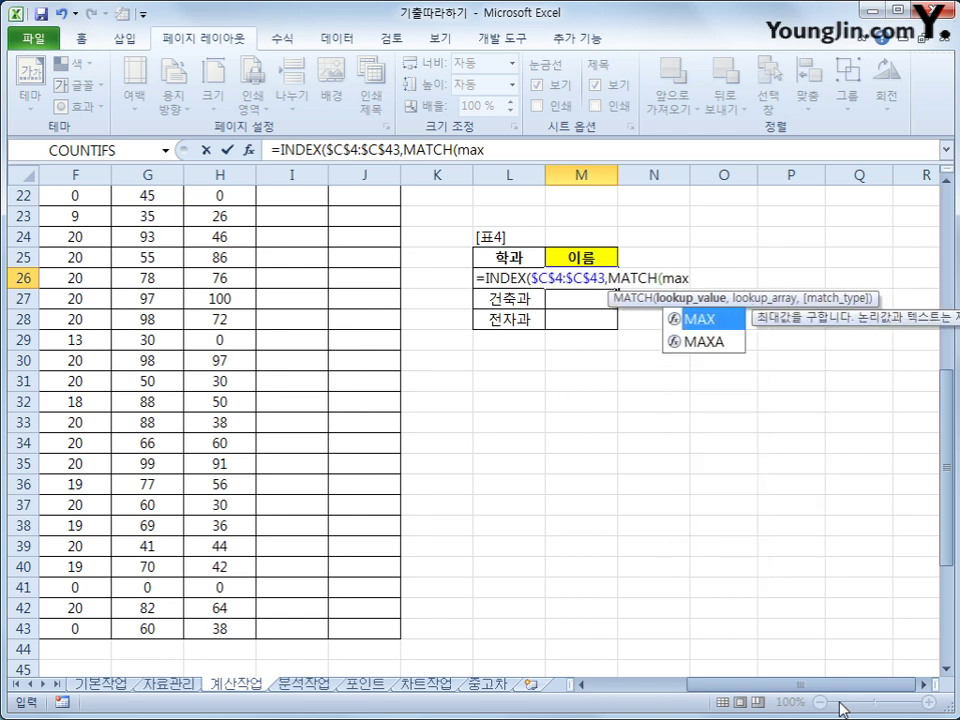
pyautogui.write('(')
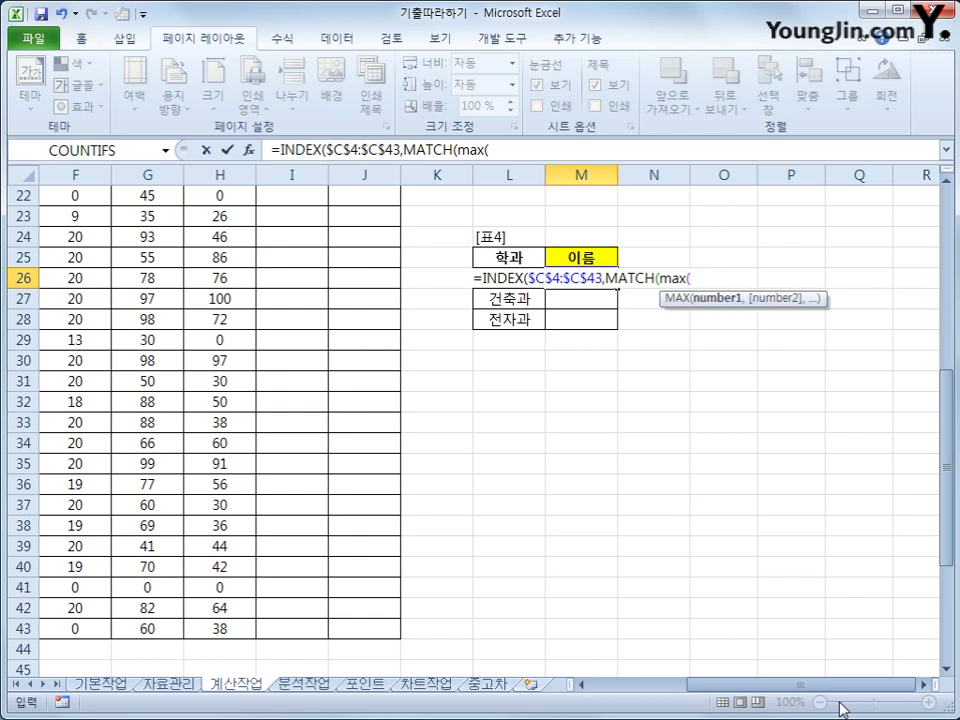
pyautogui.write('if(')
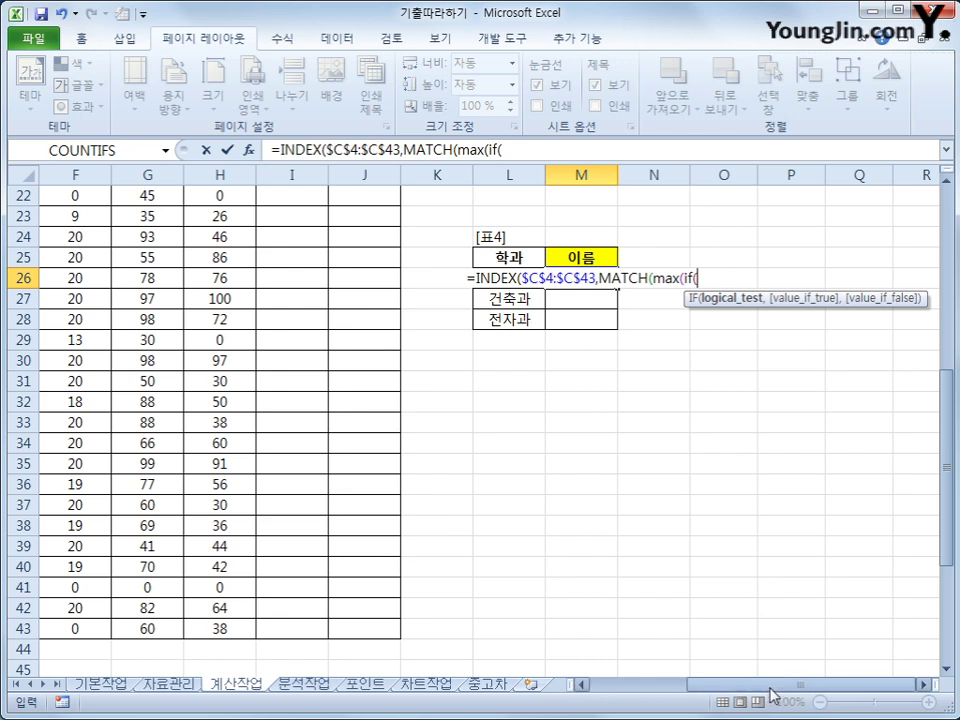
pyautogui.moveTo(767, 688); pyautogui.dragTo(676, 695)
pyautogui.scroll(7, 315, 294)
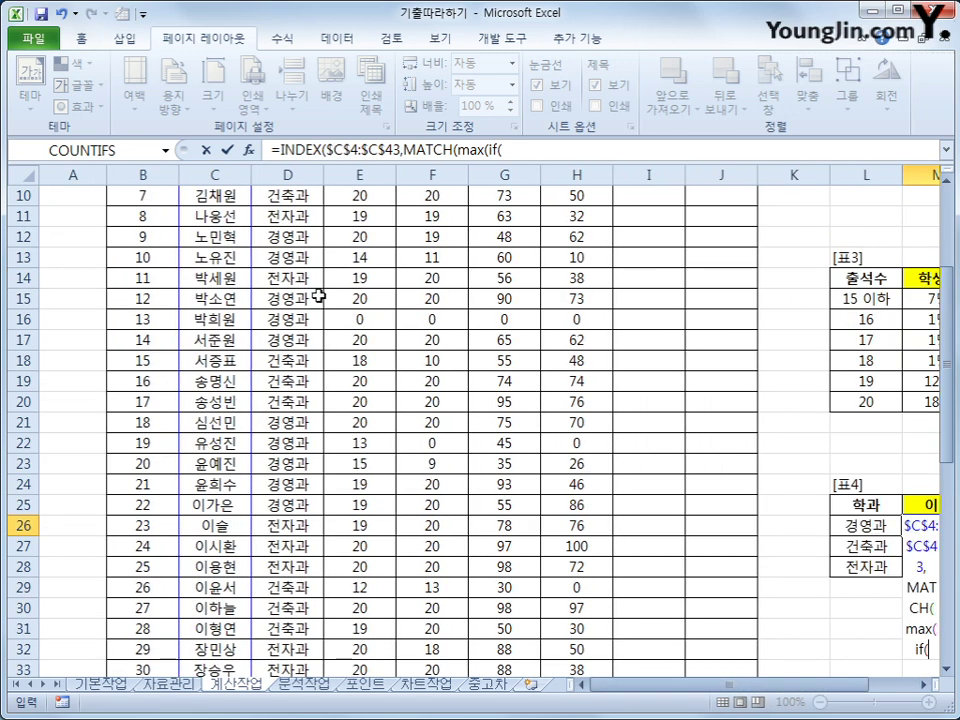
pyautogui.moveTo(290, 262); pyautogui.dragTo(289, 631)
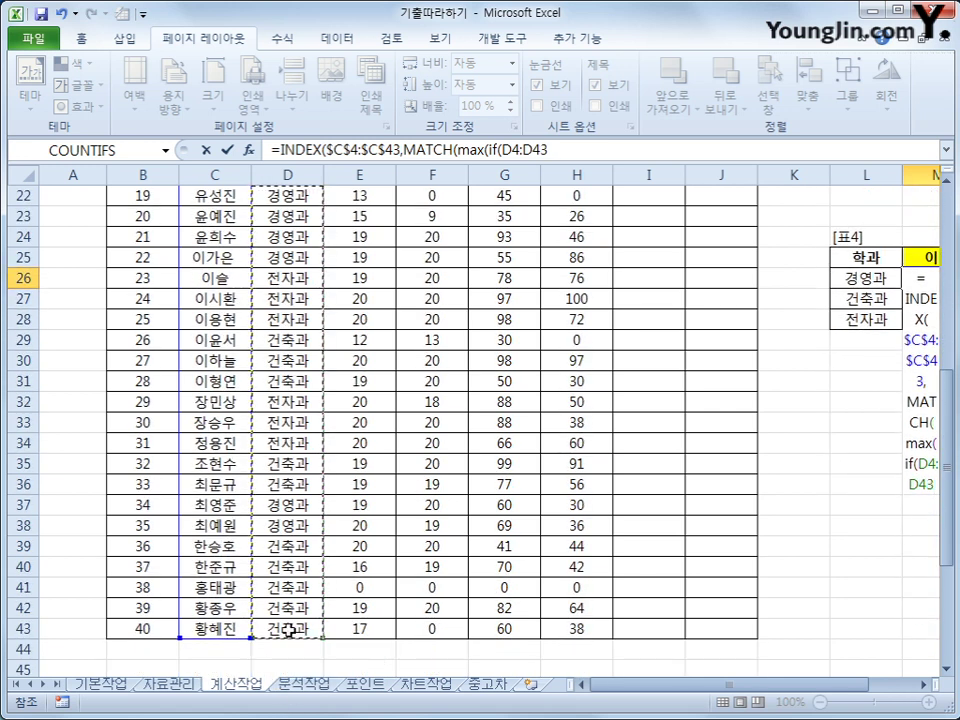
pyautogui.press('F4')
pyautogui.write('=L26')
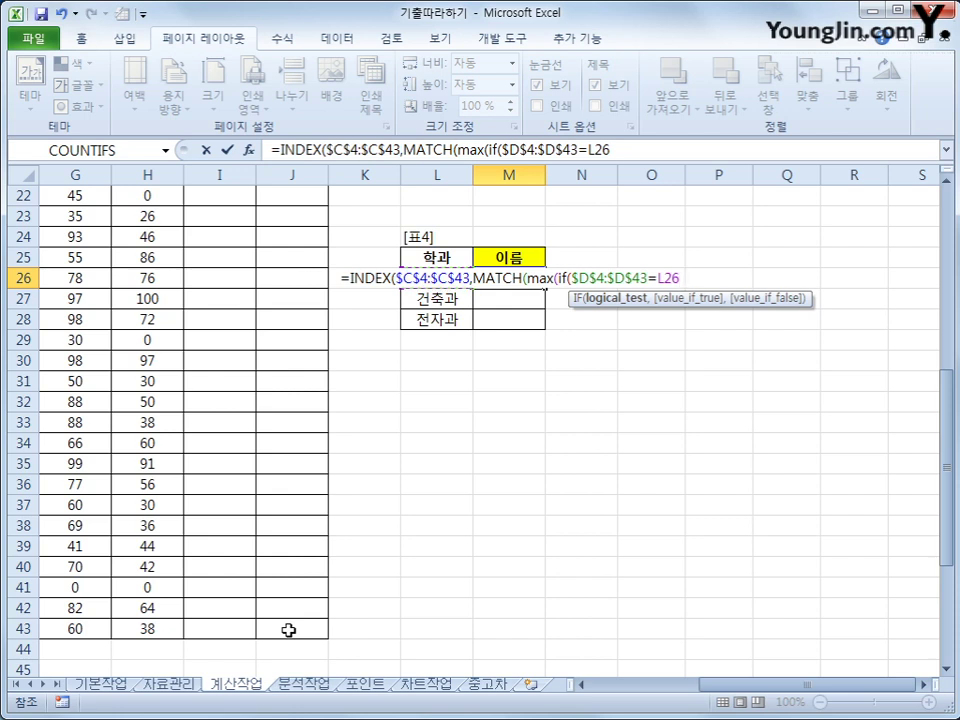
# Add the absolute 중간고사 score range $G$4:$G$43, then close with )).
pyautogui.write(',')
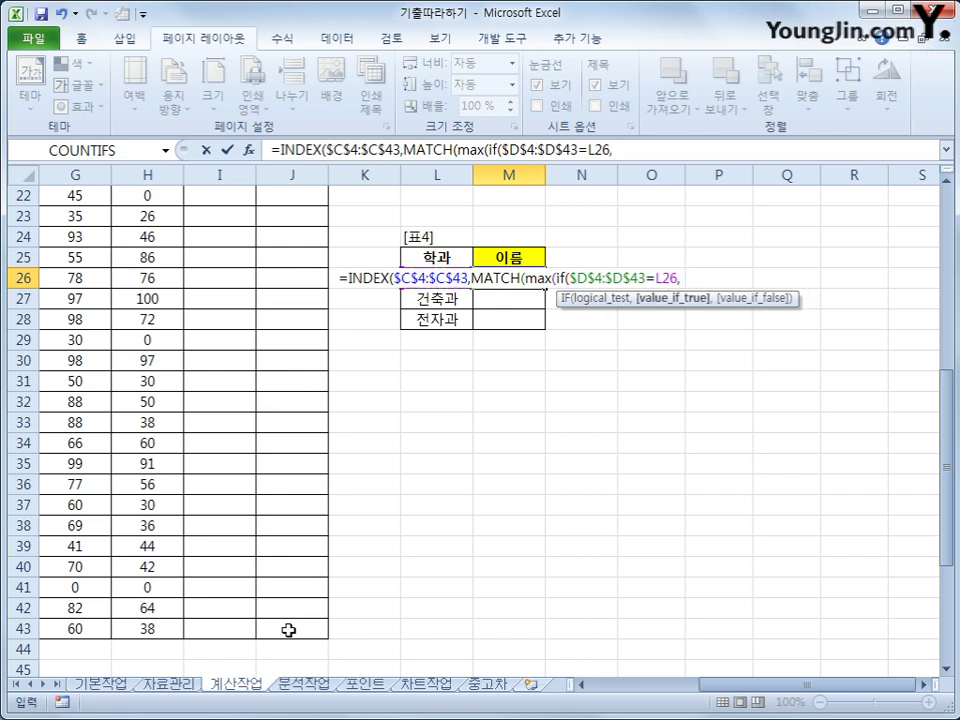
pyautogui.moveTo(709, 685); pyautogui.dragTo(603, 692)
pyautogui.scroll(7, 598, 658)
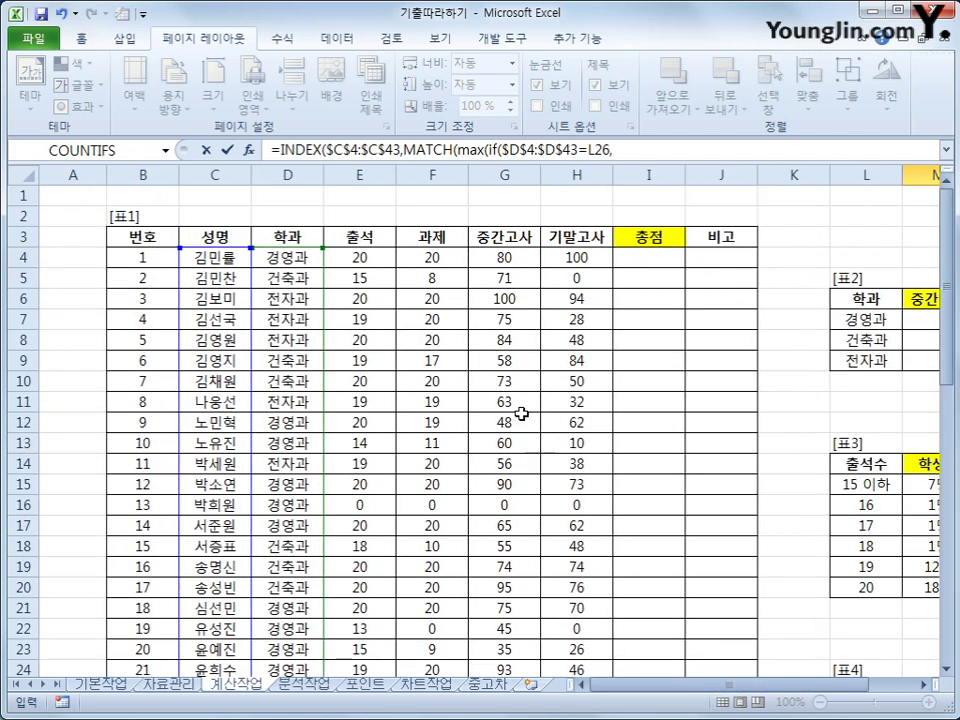
pyautogui.moveTo(499, 257); pyautogui.dragTo(512, 637)
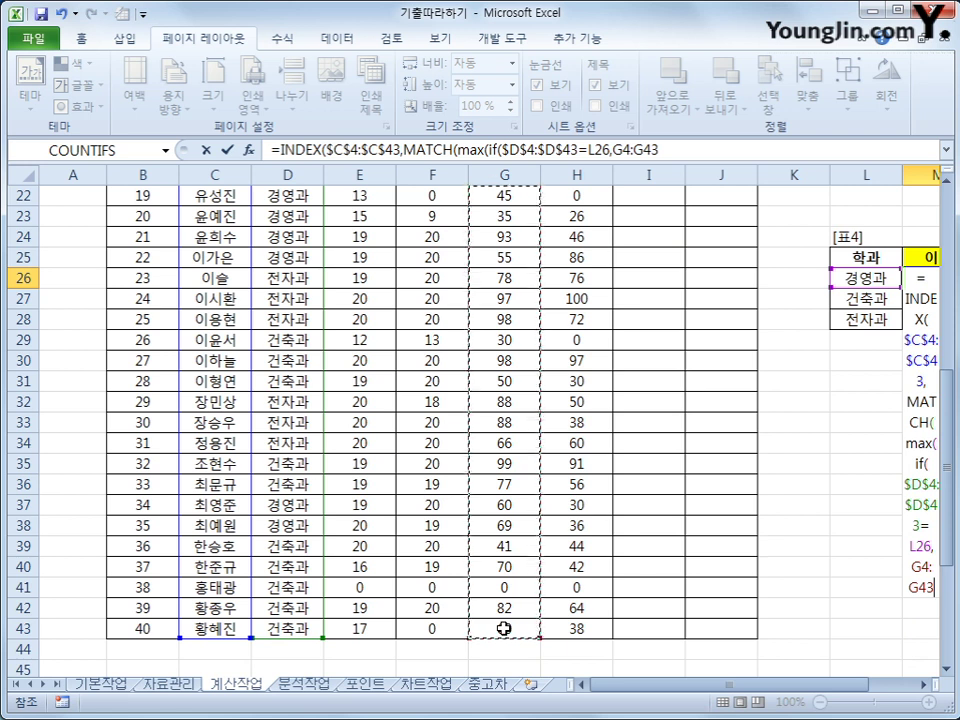
pyautogui.press('F4')
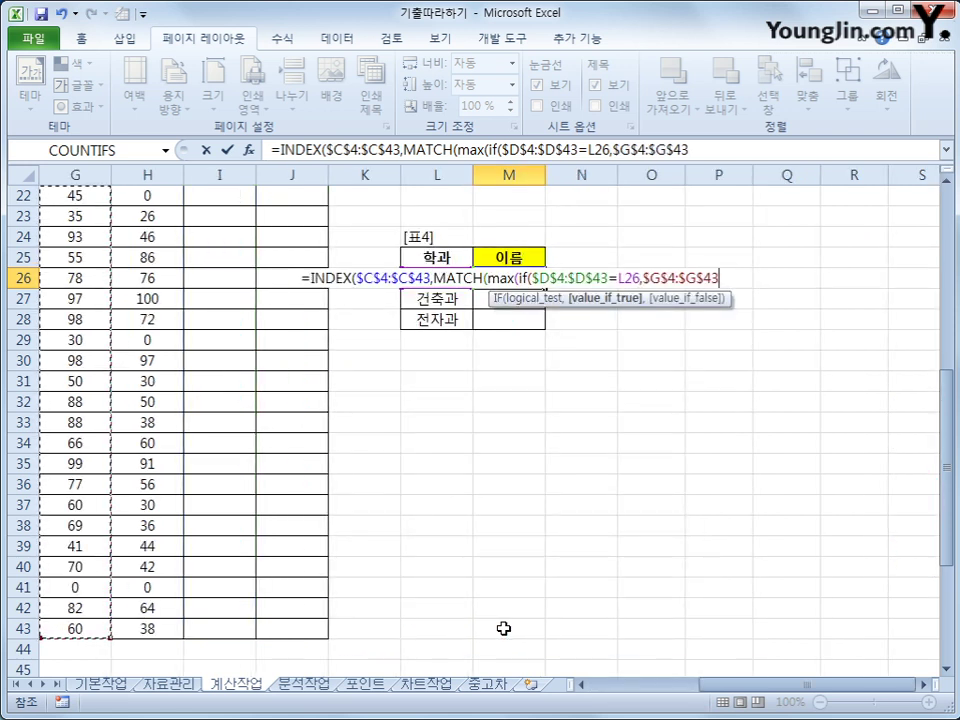
pyautogui.write(')')
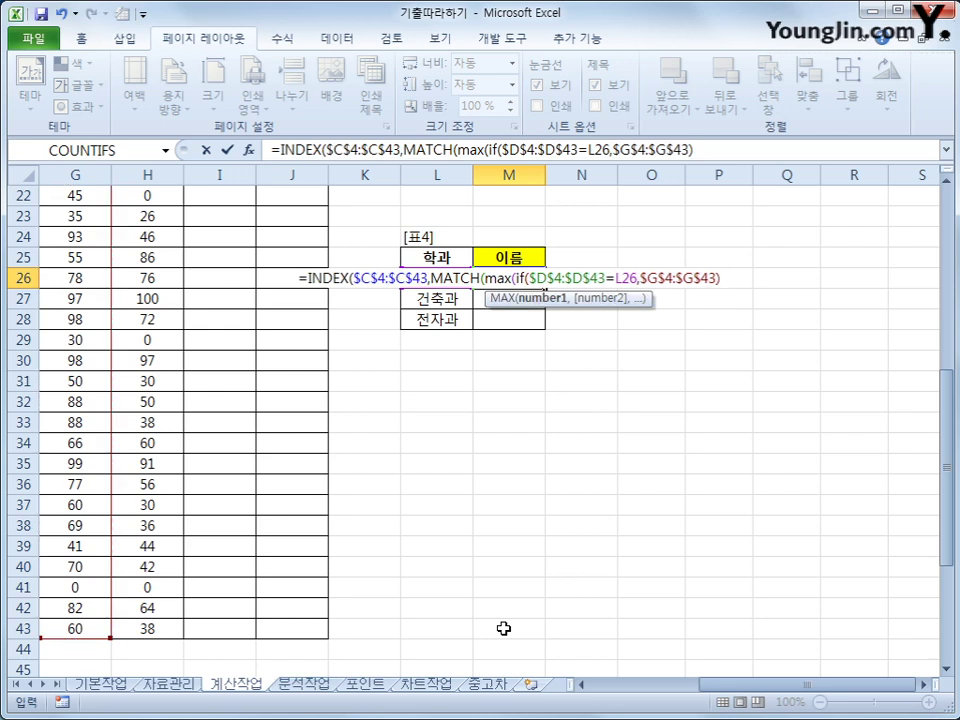
pyautogui.write(')')
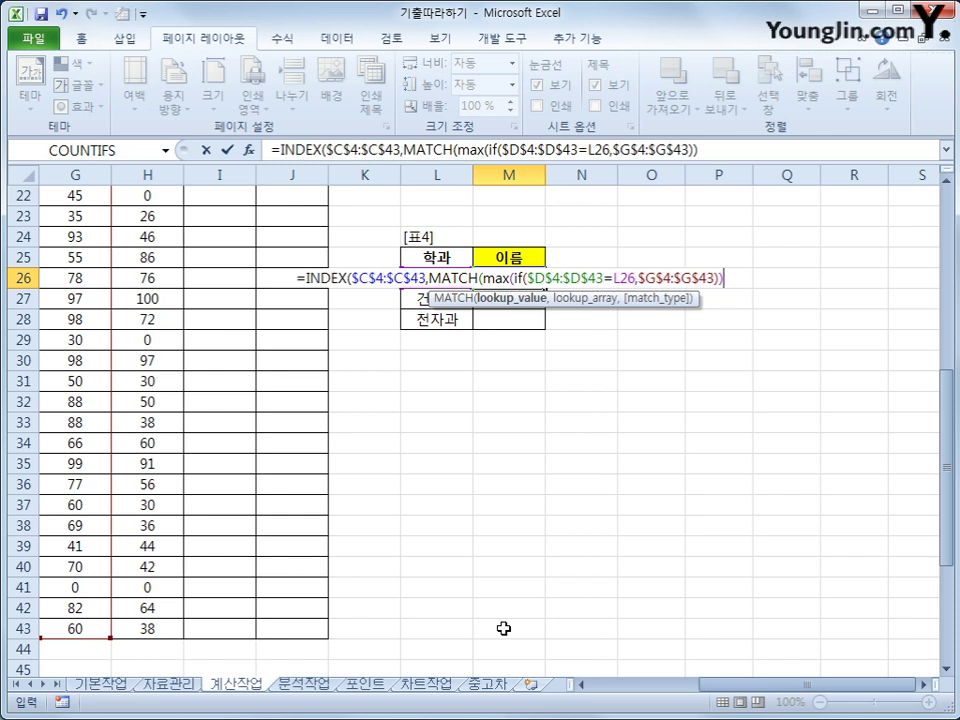
pyautogui.write(',')
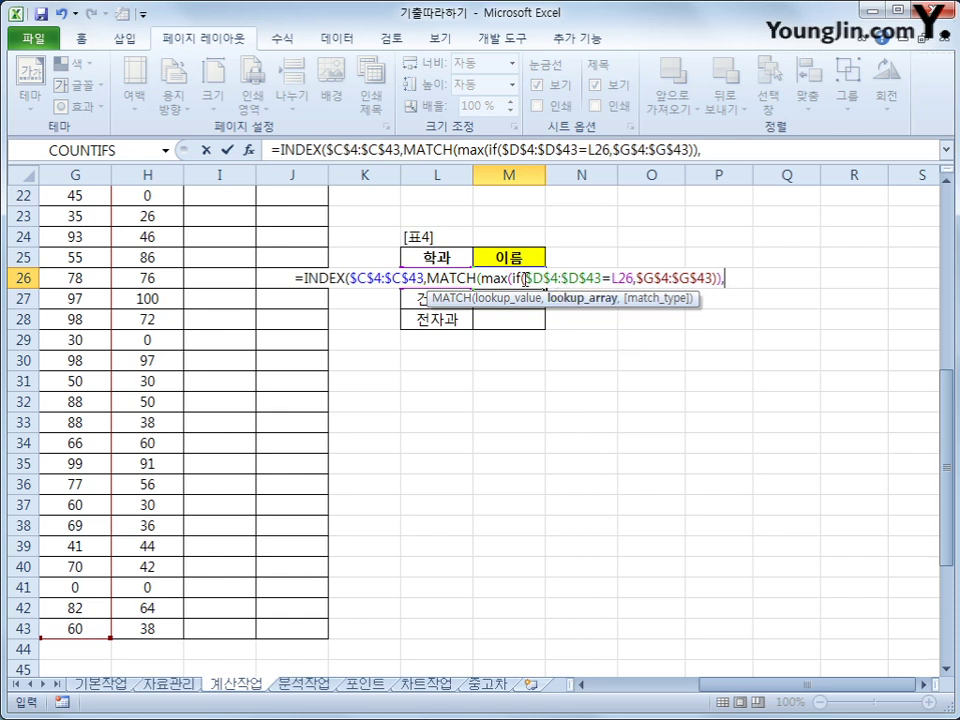
# Paste the copied IF condition and score range into MATCH, add ,0)), and try entering it as an array formula.
pyautogui.moveTo(525, 278); pyautogui.dragTo(710, 283)
pyautogui.hotkey('ctrl', 'c')
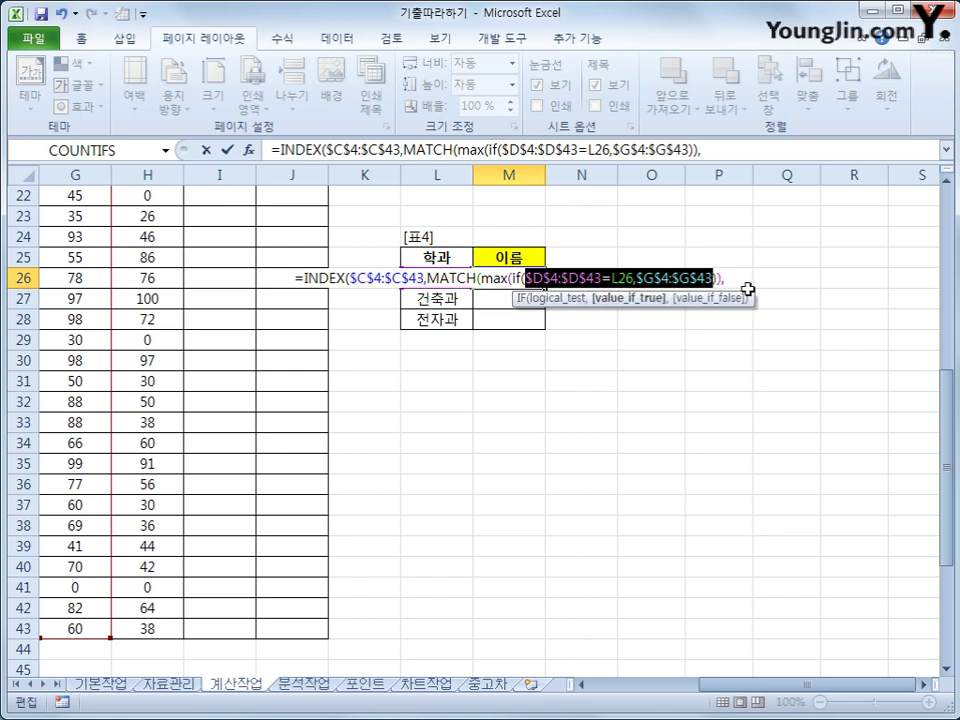
pyautogui.click(720, 150)
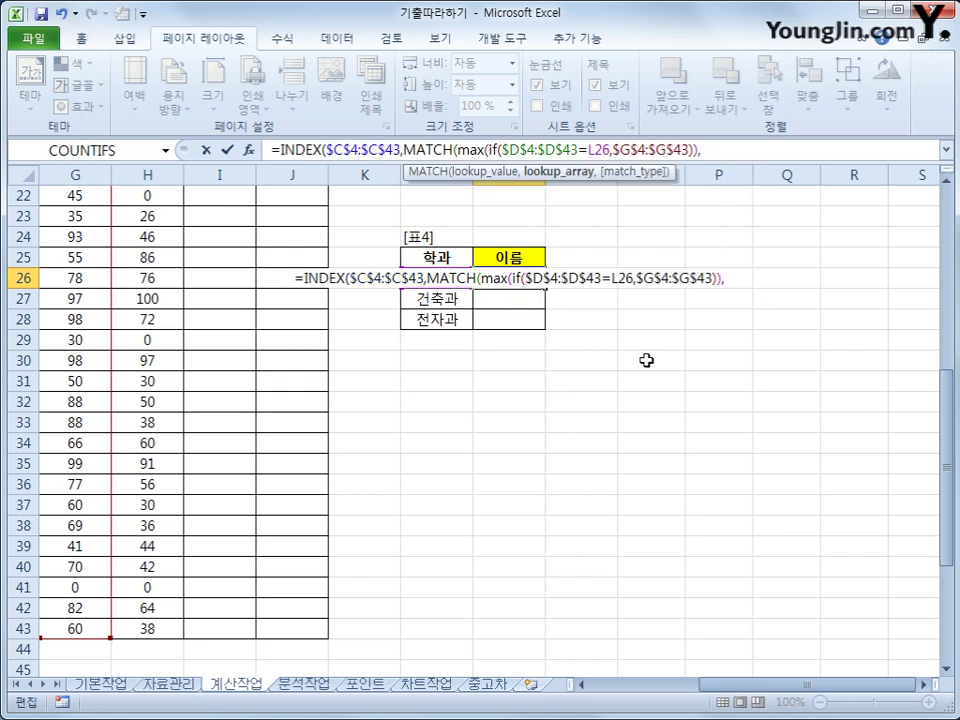
pyautogui.hotkey('ctrl', 'v')
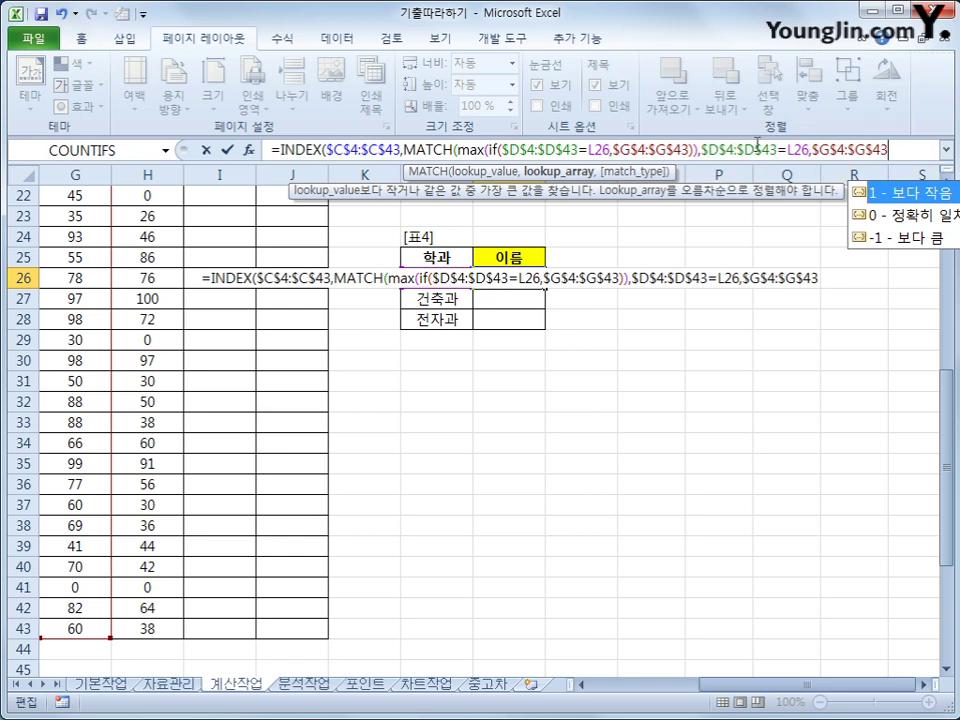
pyautogui.write(',')
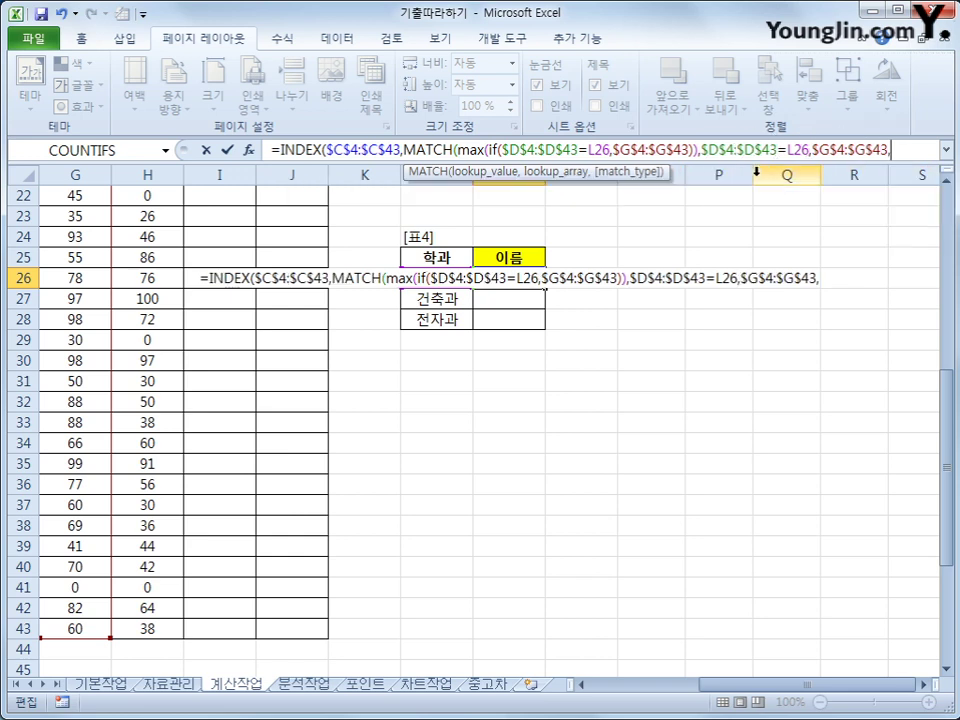
pyautogui.write('0')
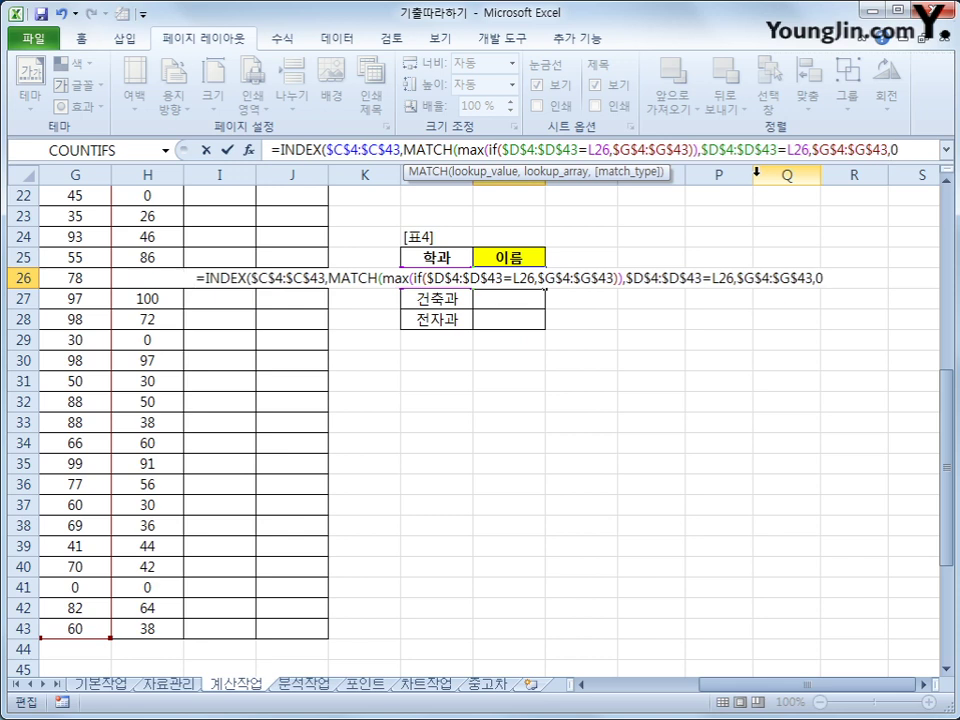
pyautogui.write(')')
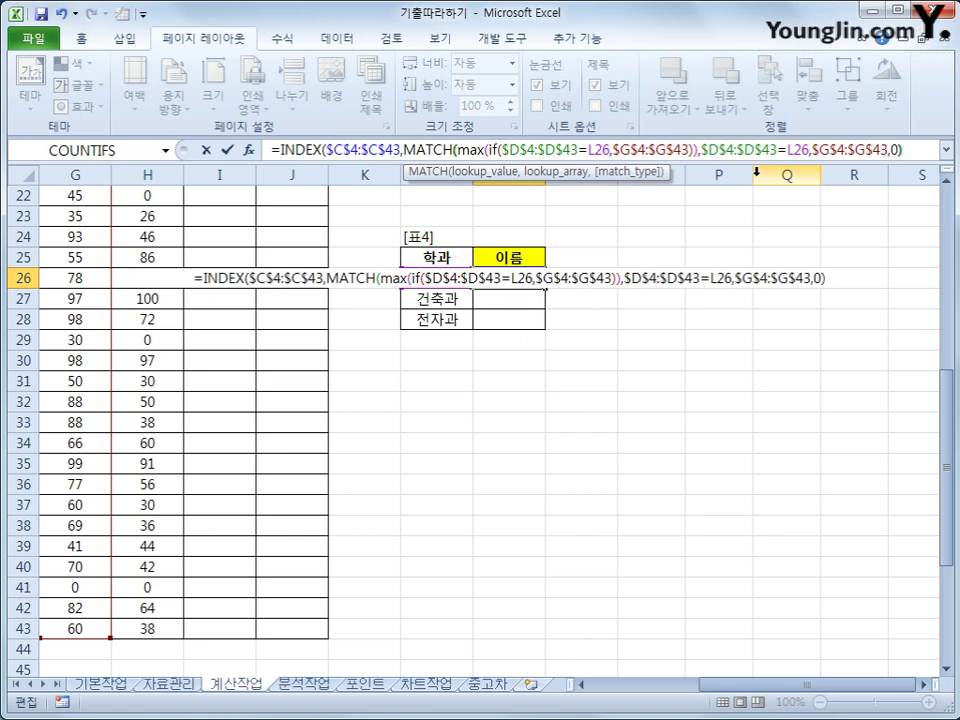
pyautogui.write(')')
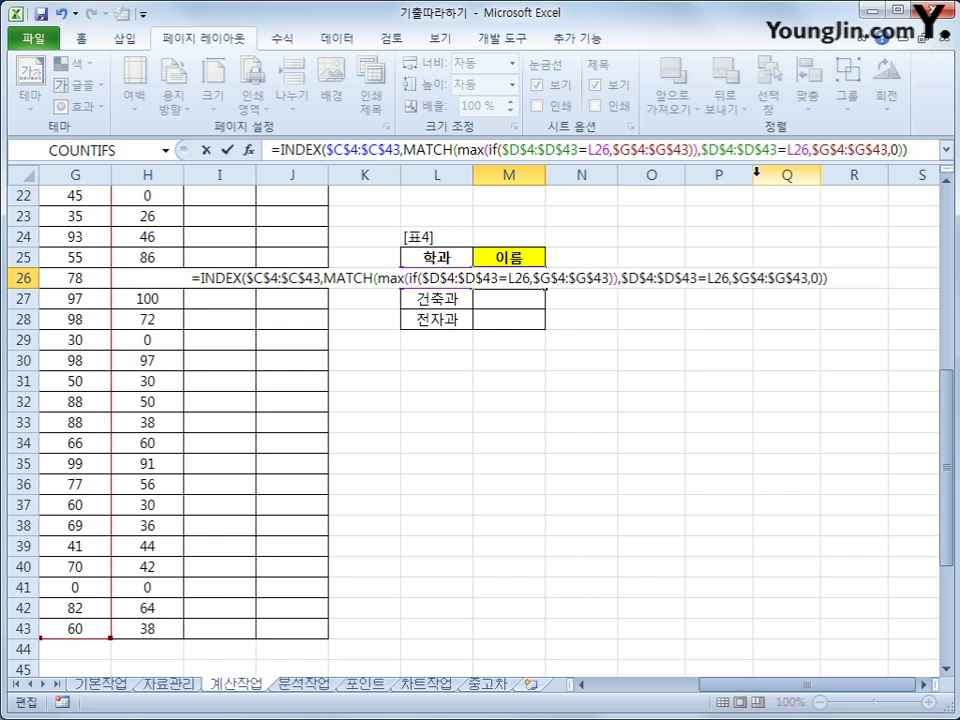
pyautogui.hotkey('ctrl', 'shift', 'Return')
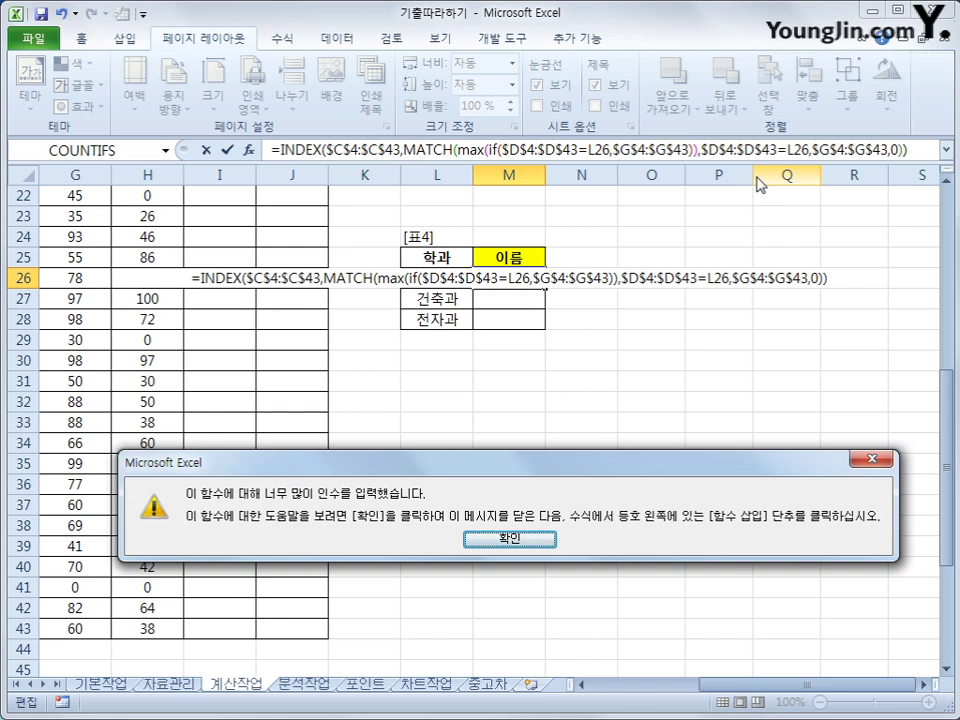
# Dismiss the too-many-arguments warning and review INDEX's $C$4:$C$43 range and MAX(IF part.
pyautogui.press('Return')
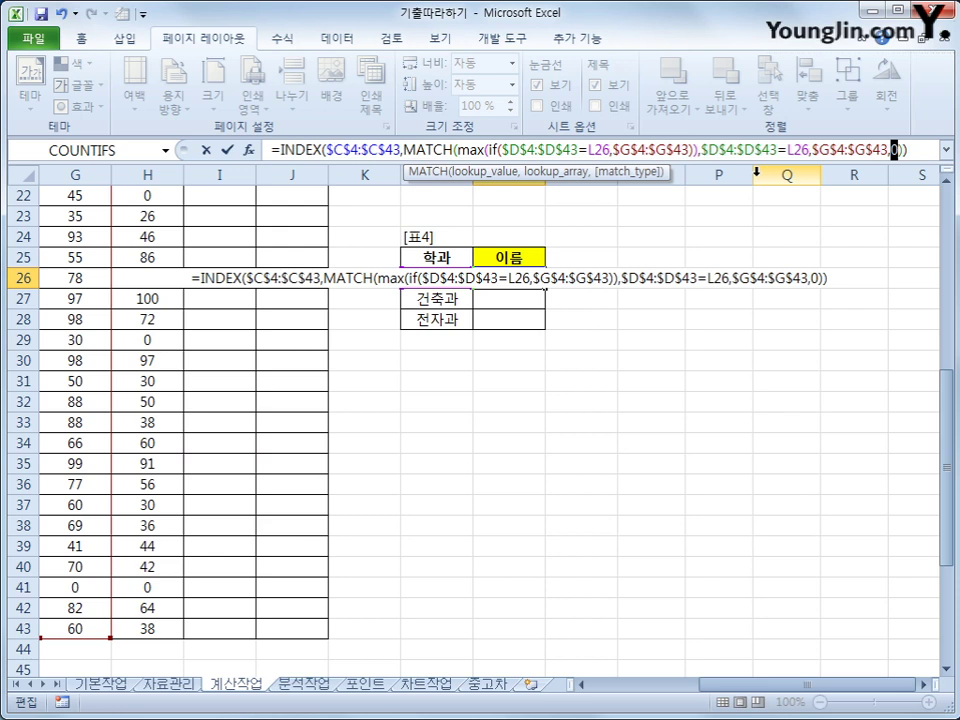
pyautogui.click(321, 149)
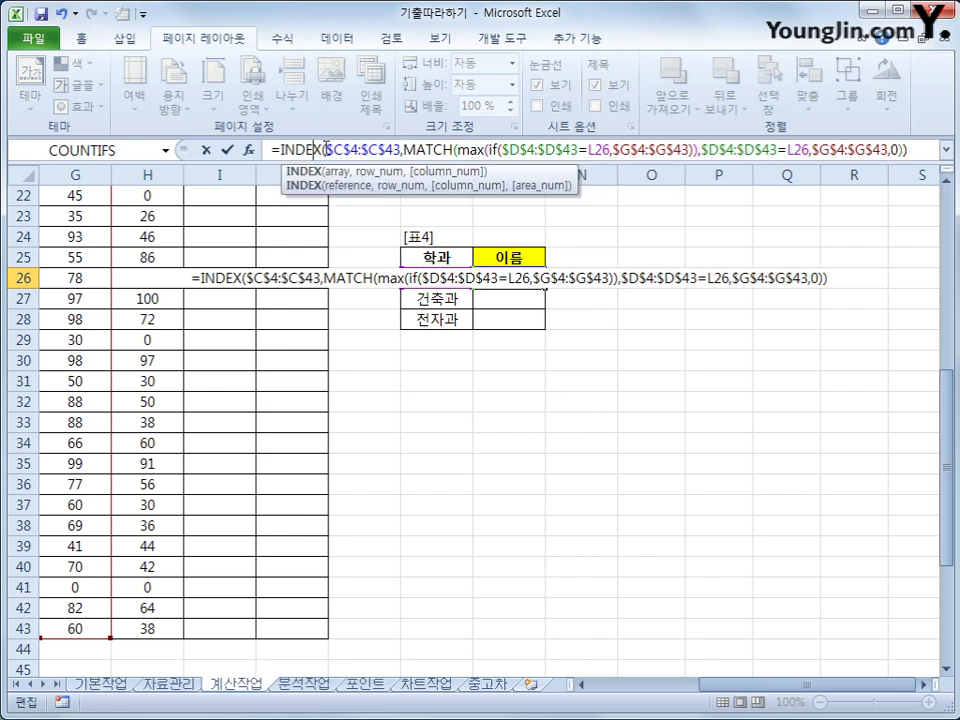
pyautogui.moveTo(325, 149); pyautogui.dragTo(402, 150)
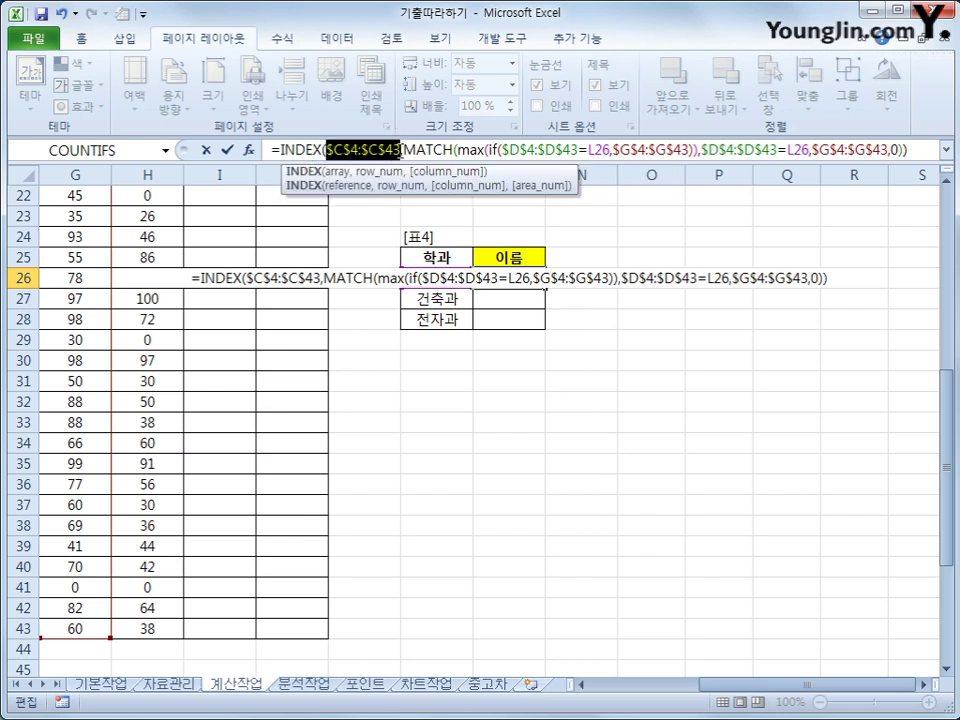
pyautogui.click(404, 150)
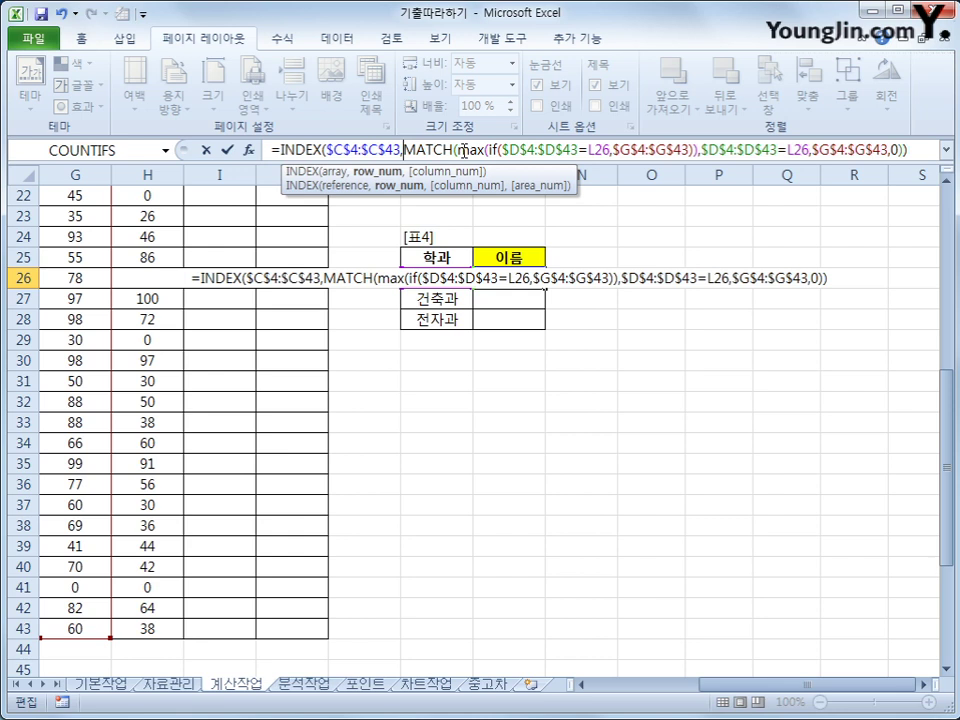
pyautogui.moveTo(458, 150); pyautogui.dragTo(484, 150)
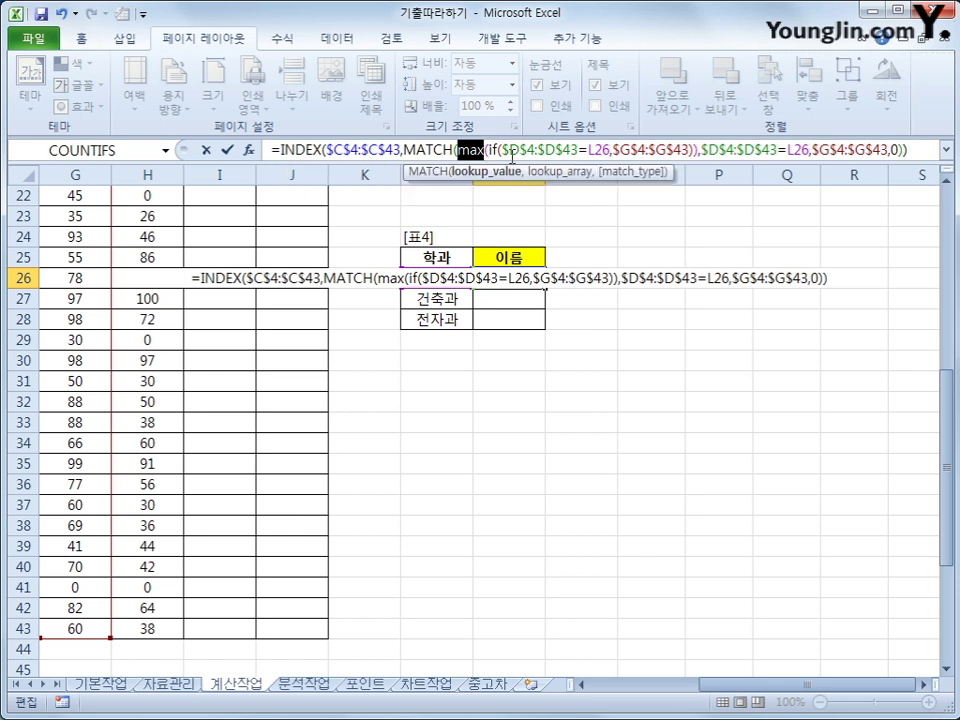
# Review MATCH's arguments and place the cursor before the $D$4:$D$43=L26 condition.
pyautogui.click(499, 150)
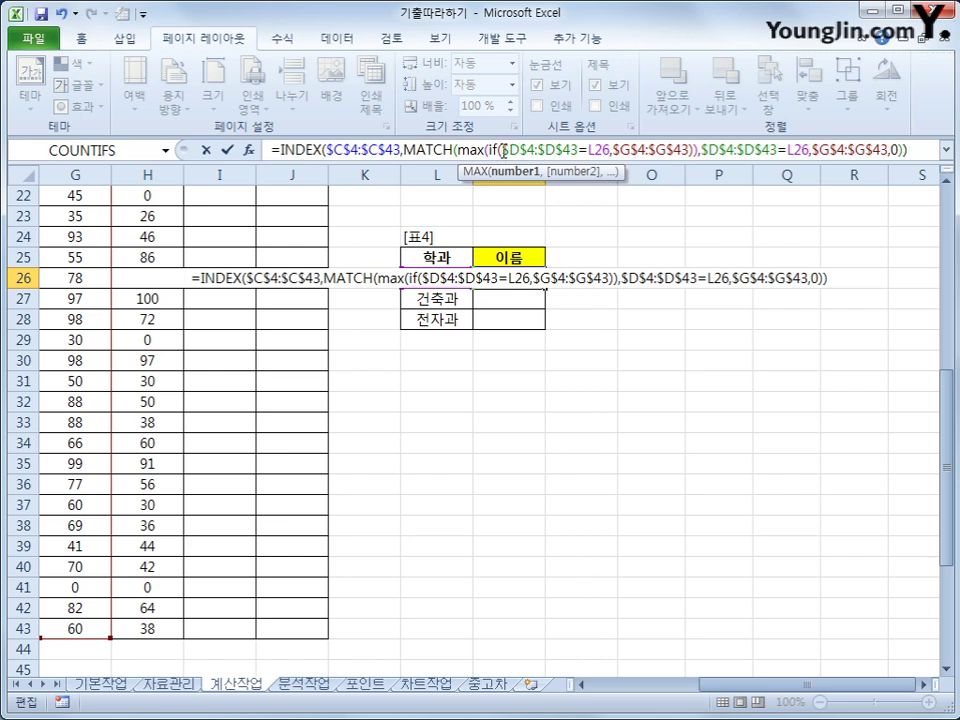
pyautogui.moveTo(502, 150); pyautogui.dragTo(608, 150)
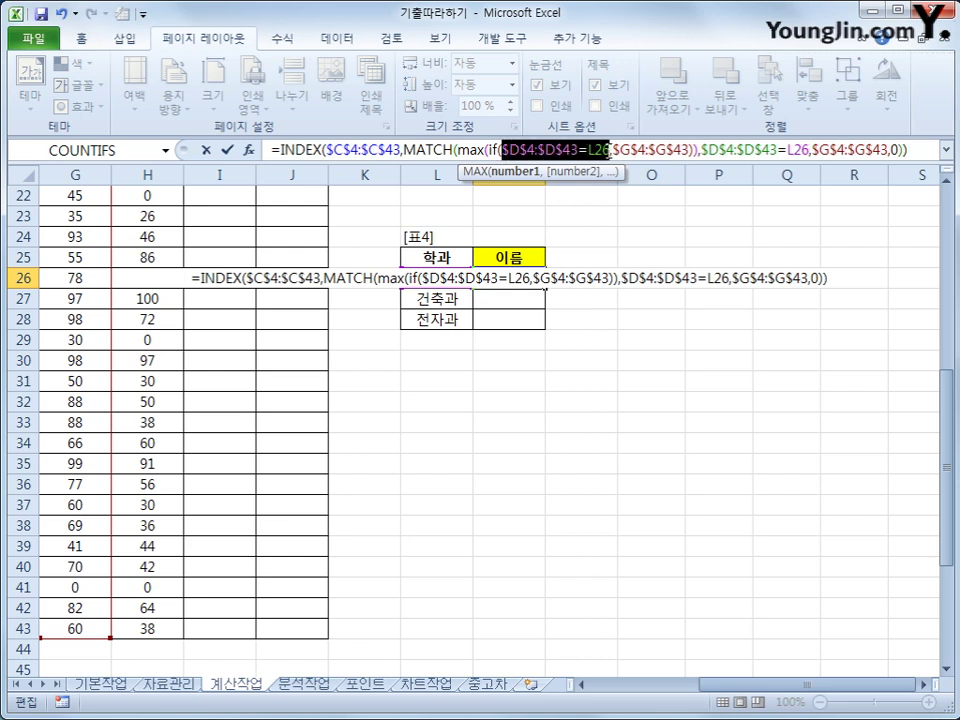
pyautogui.click(692, 150)
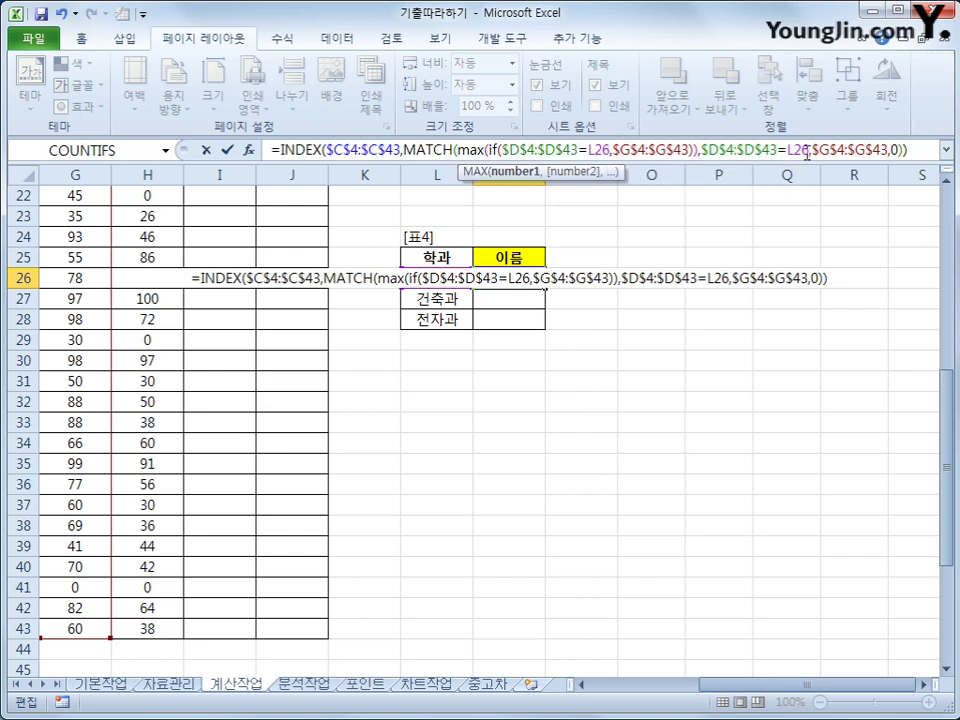
pyautogui.click(807, 155)
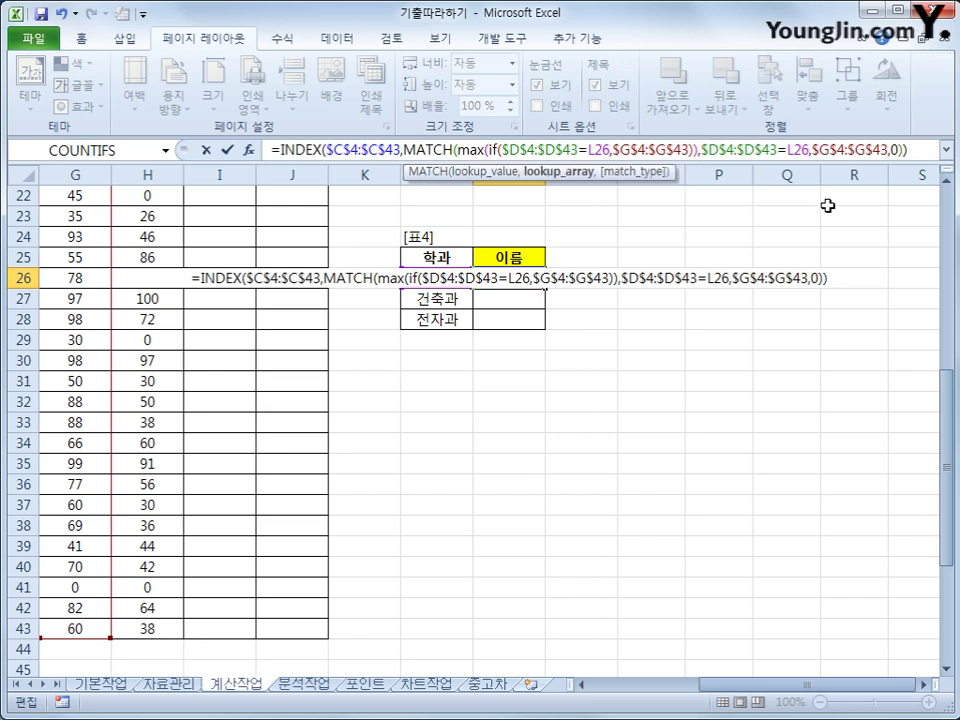
pyautogui.click(703, 150)
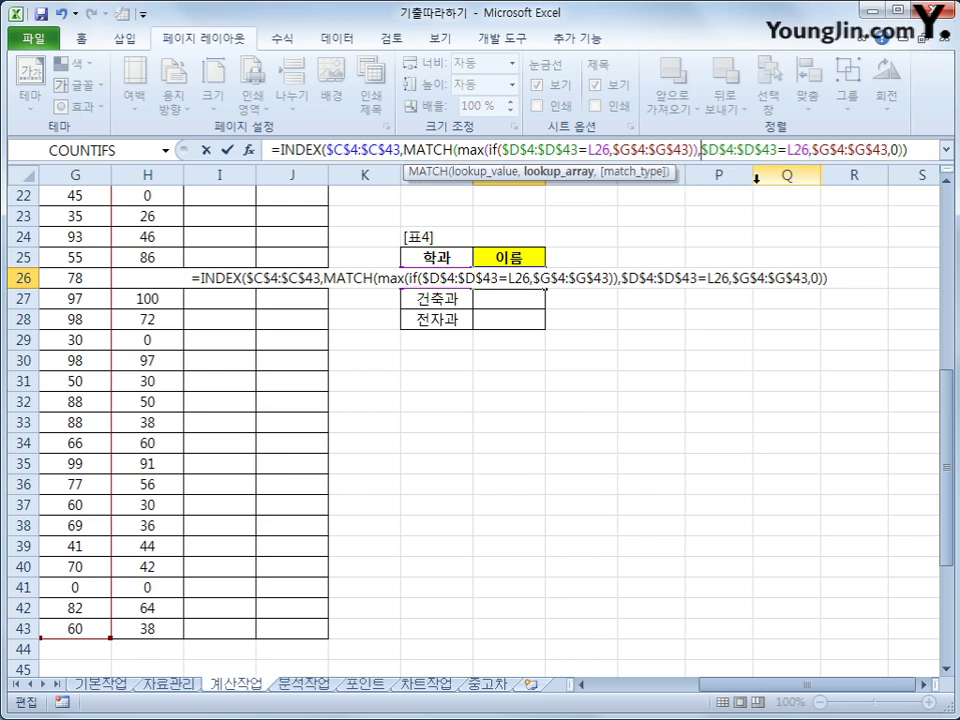
# Rewrite MATCH's lookup array as ($D$4:$D$43=L26)*$G$4:$G$43.
pyautogui.write('(')
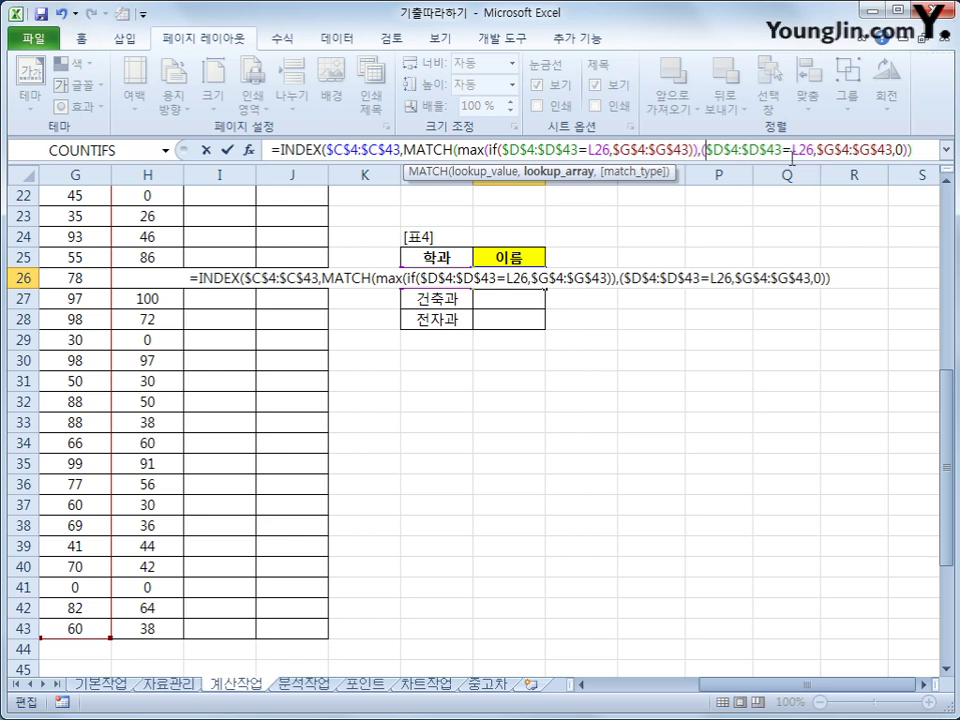
pyautogui.click(814, 152)
pyautogui.press('Delete')
pyautogui.write('*')
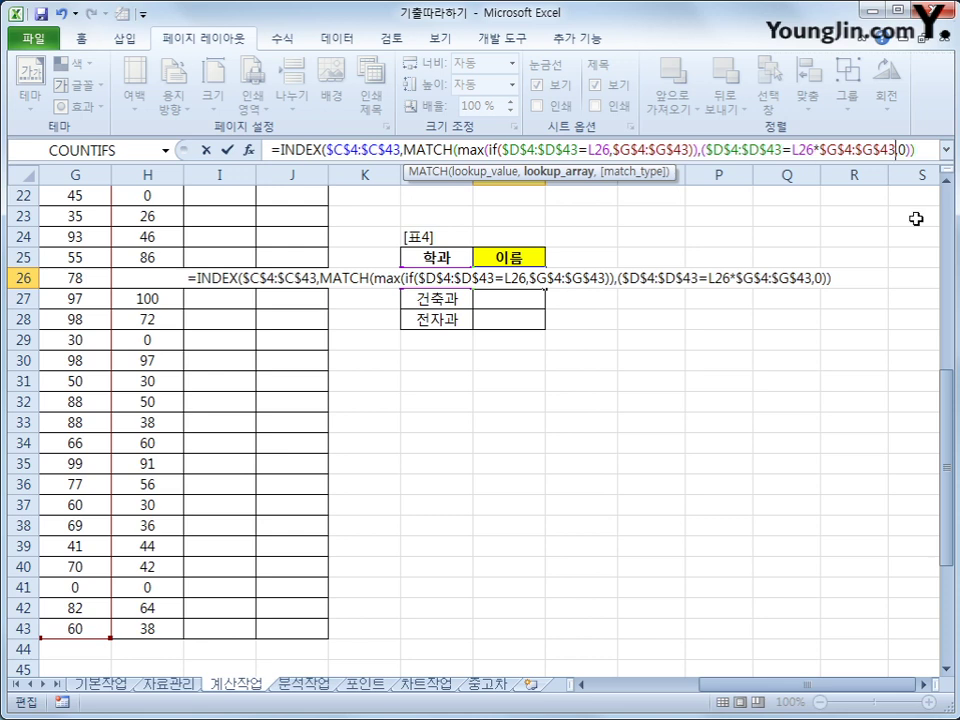
pyautogui.press('Left')
pyautogui.press('Left')
pyautogui.press('Left')
pyautogui.press('Right')
pyautogui.press('Right')
pyautogui.write(')')
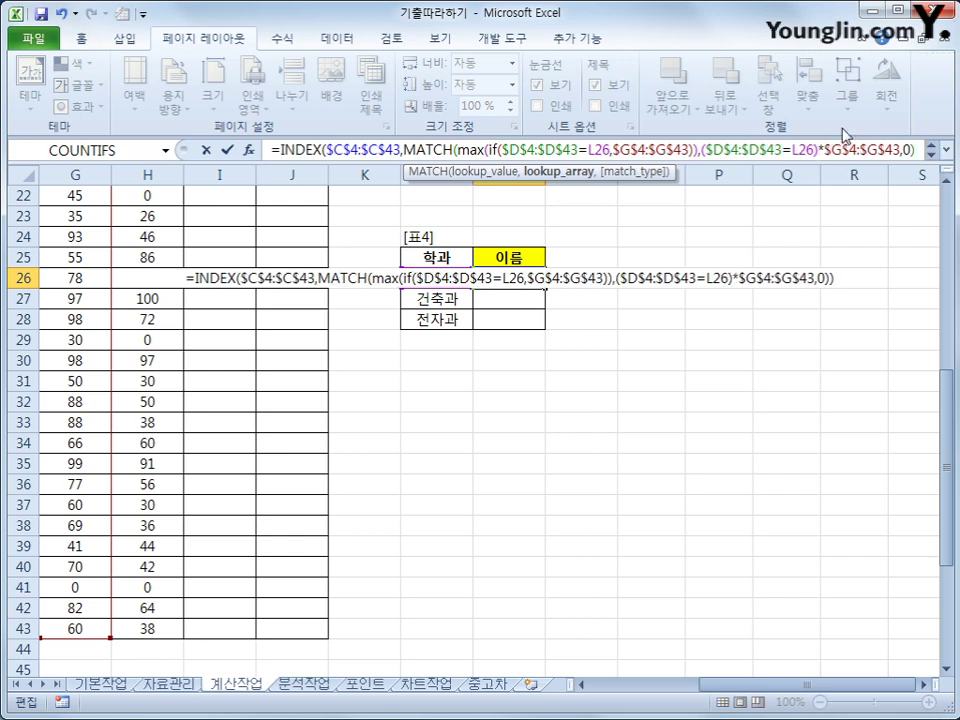
# Expand the formula bar and confirm the M26 formula as an array formula with Ctrl+Shift+Enter.
pyautogui.click(906, 149)
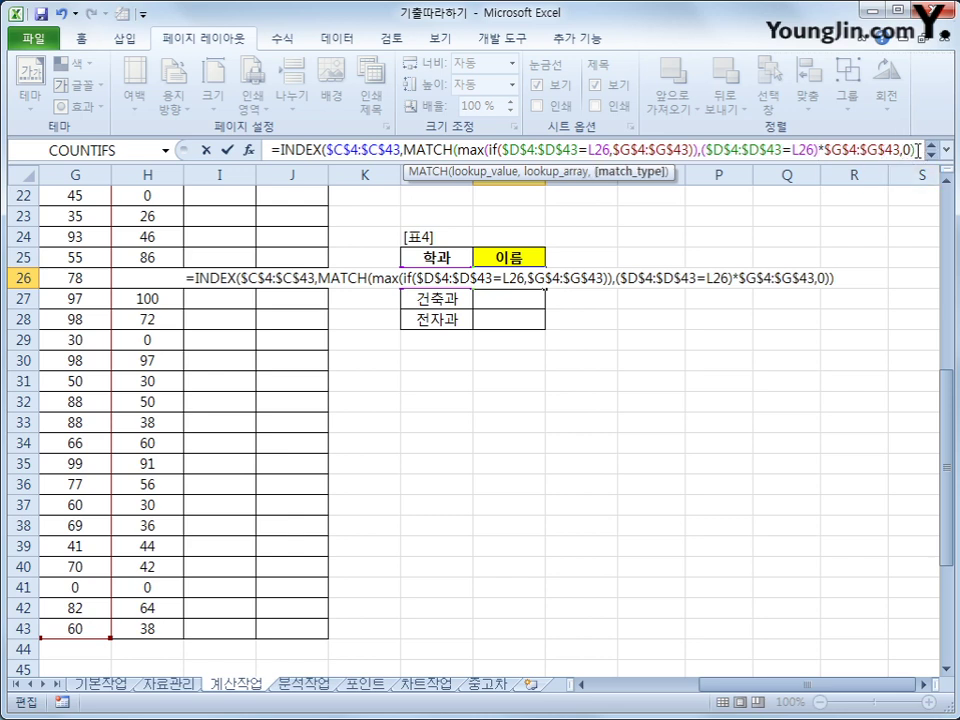
pyautogui.click(917, 149)
pyautogui.click(931, 155)
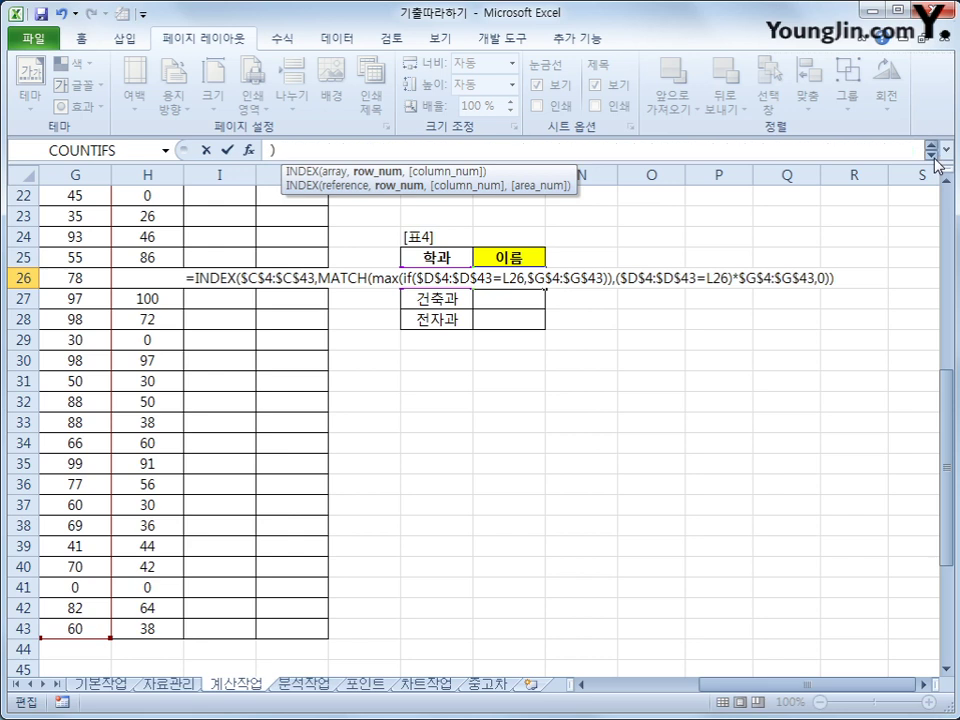
pyautogui.click(943, 149)
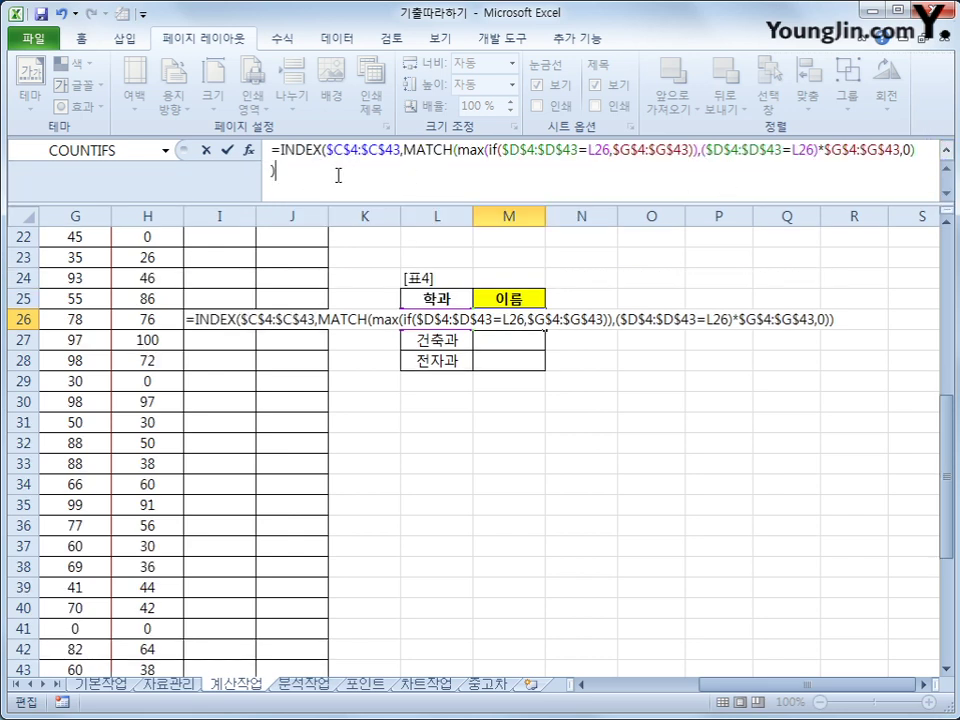
pyautogui.hotkey('ctrl', 'shift', 'Return')
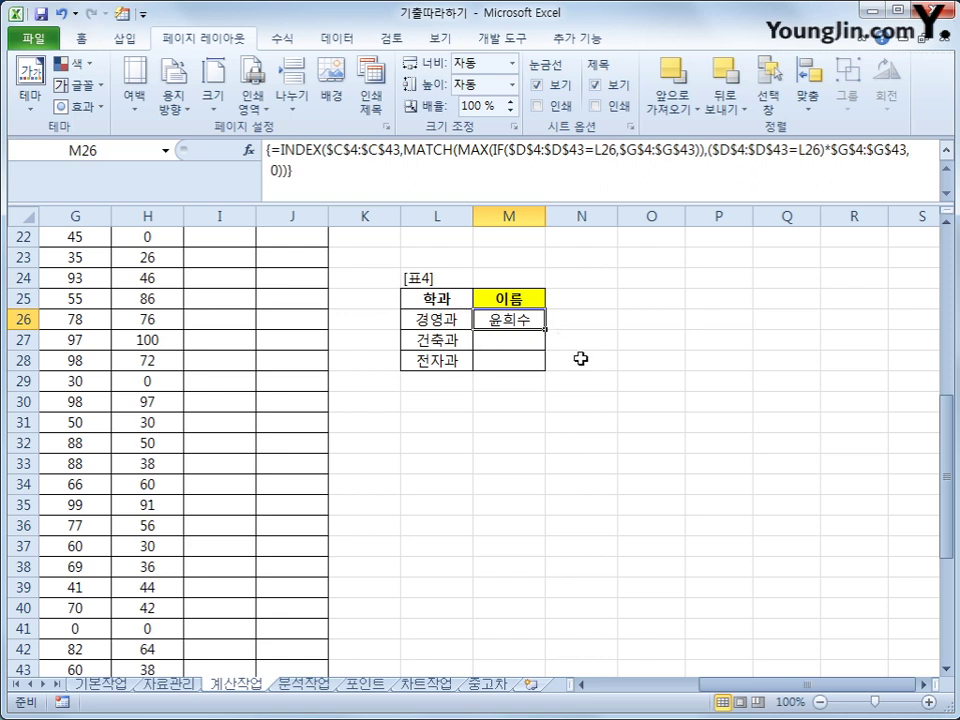
# Fill the M26 array formula down to M28 for 건축과 and 전자과, then check M28's formula.
pyautogui.moveTo(545, 328); pyautogui.dragTo(544, 370)
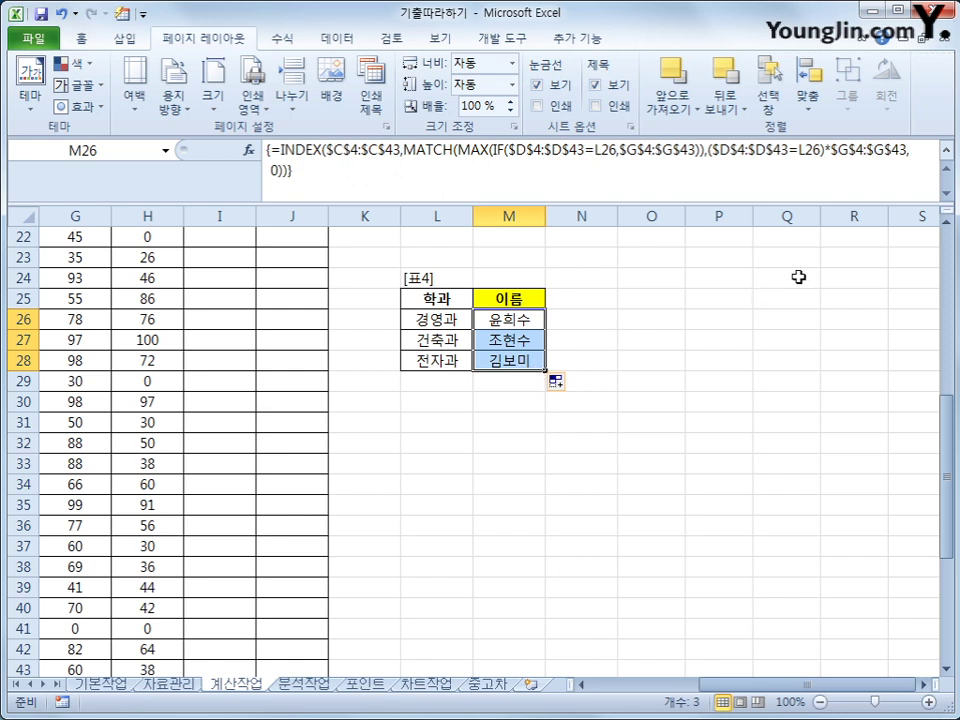
pyautogui.click(945, 152)
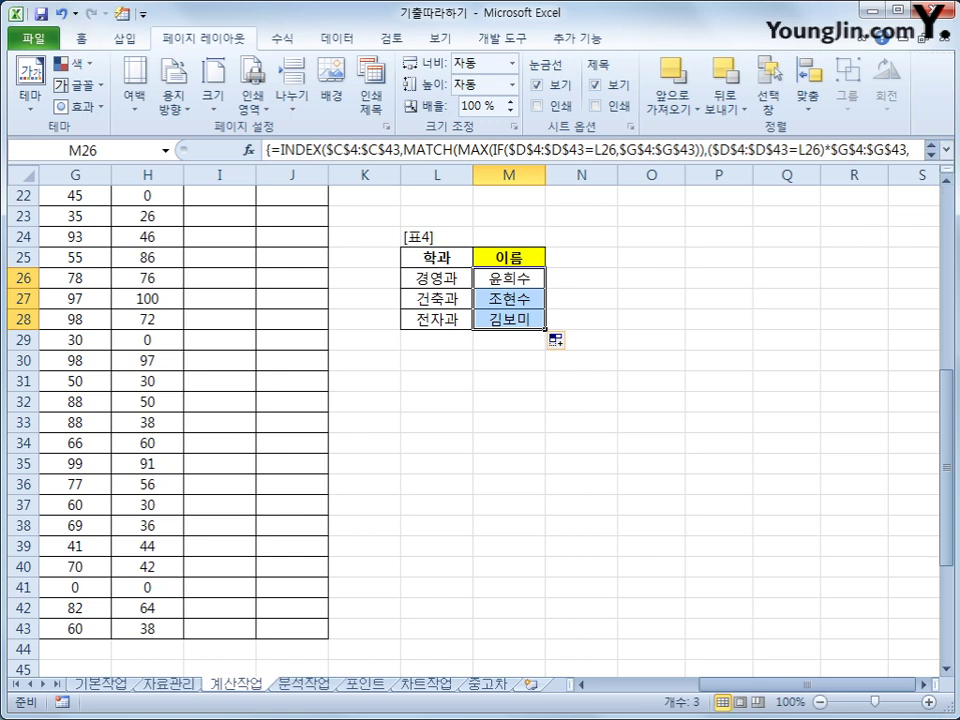
pyautogui.click(505, 316)
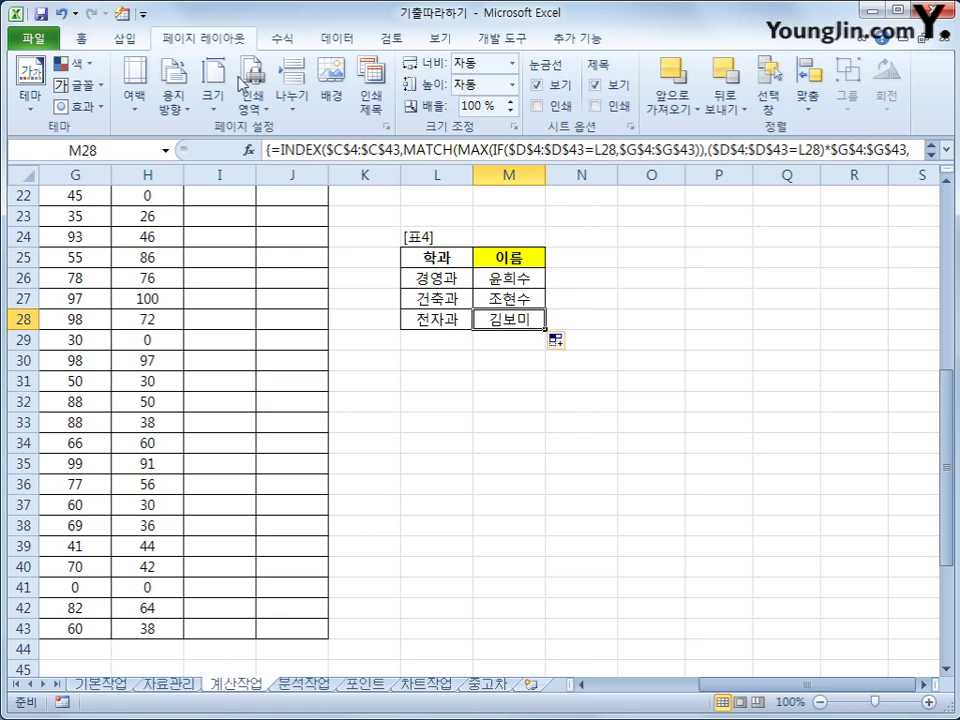
# Open the Visual Basic editor from the Developer tab and insert Module1.
pyautogui.click(531, 40)
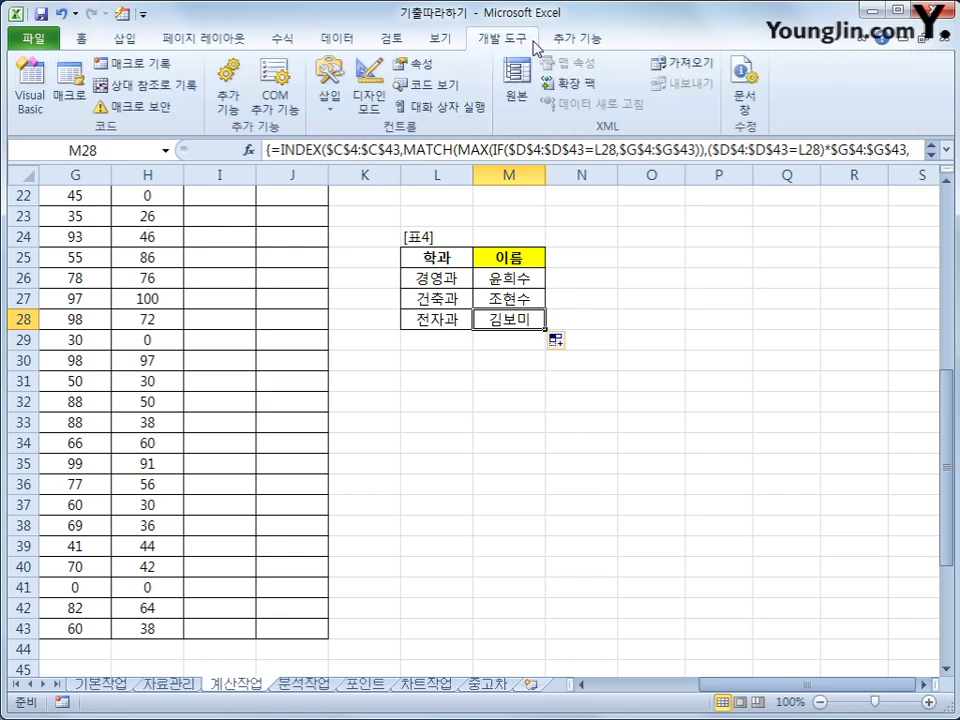
pyautogui.click(31, 100)
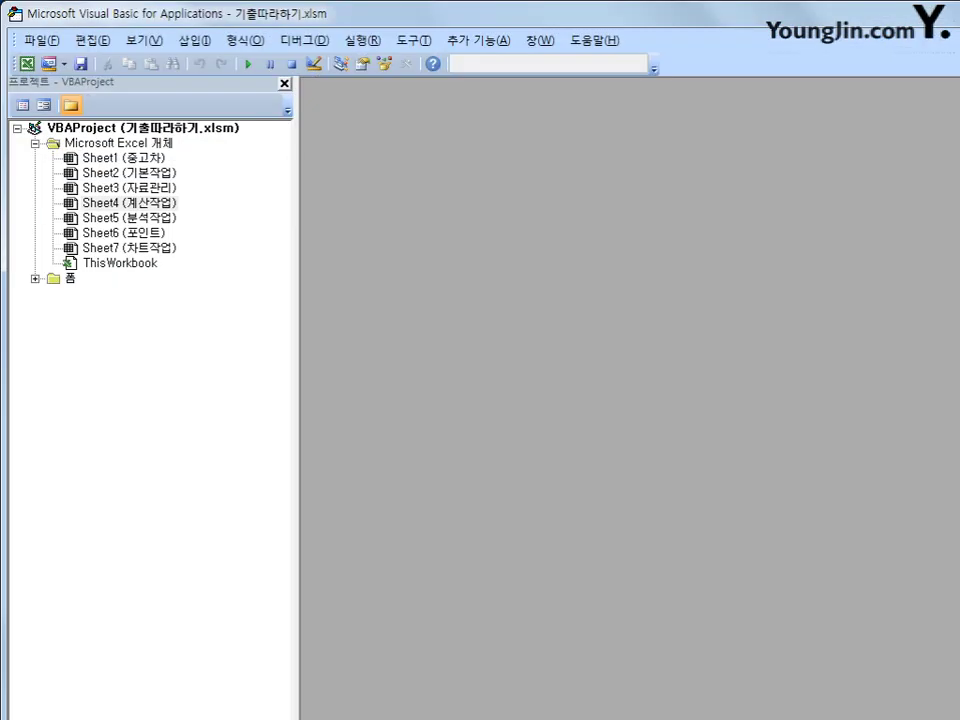
pyautogui.moveTo(700, 13); pyautogui.dragTo(725, 42)
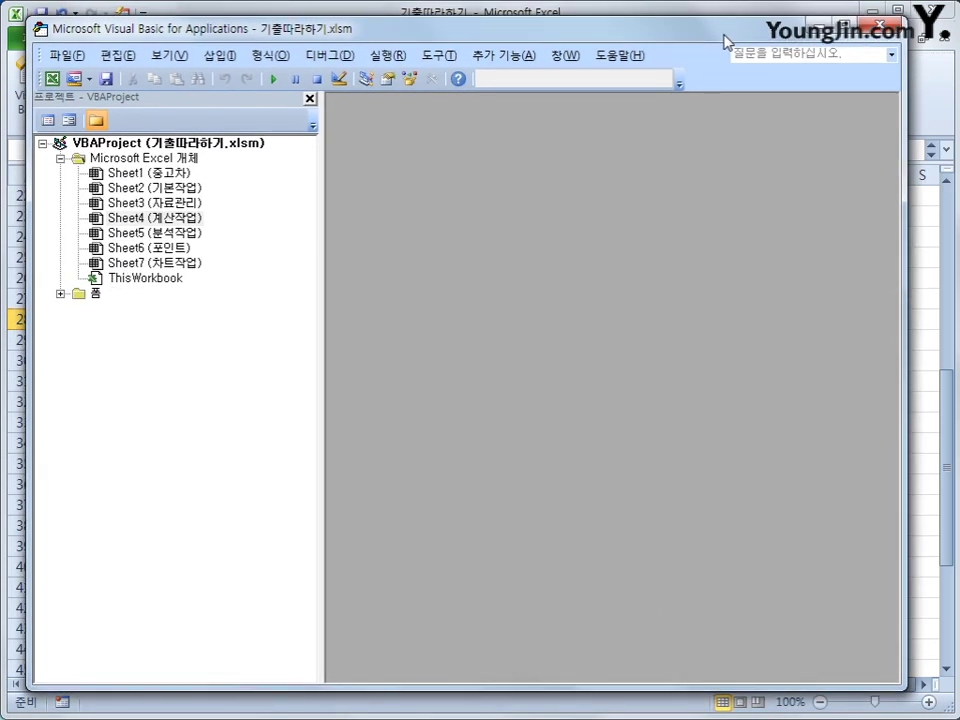
pyautogui.click(222, 56)
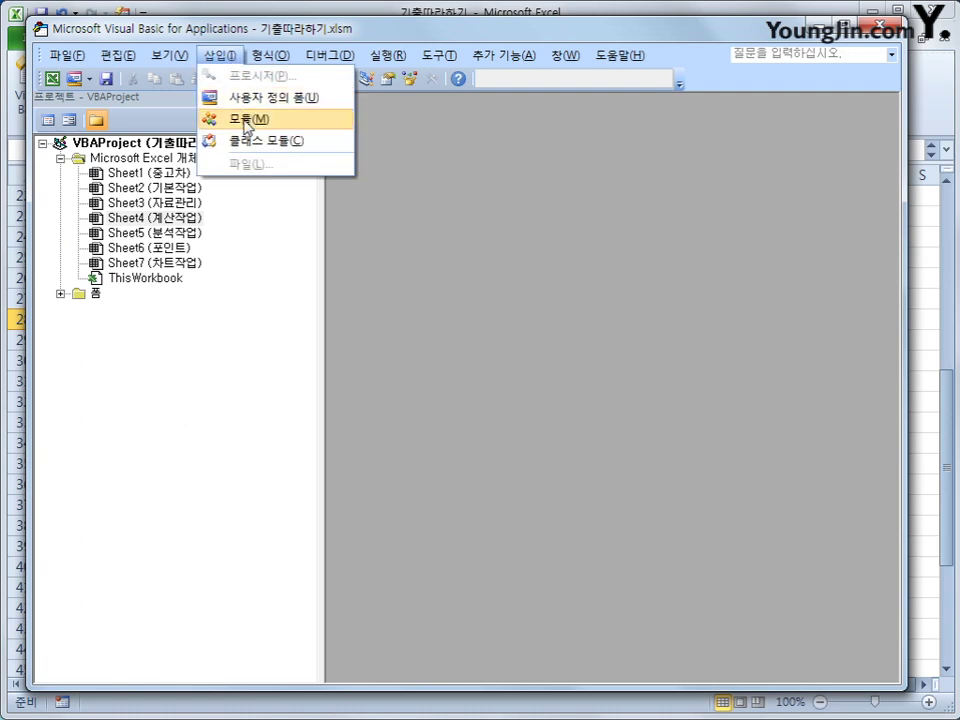
pyautogui.click(246, 121)
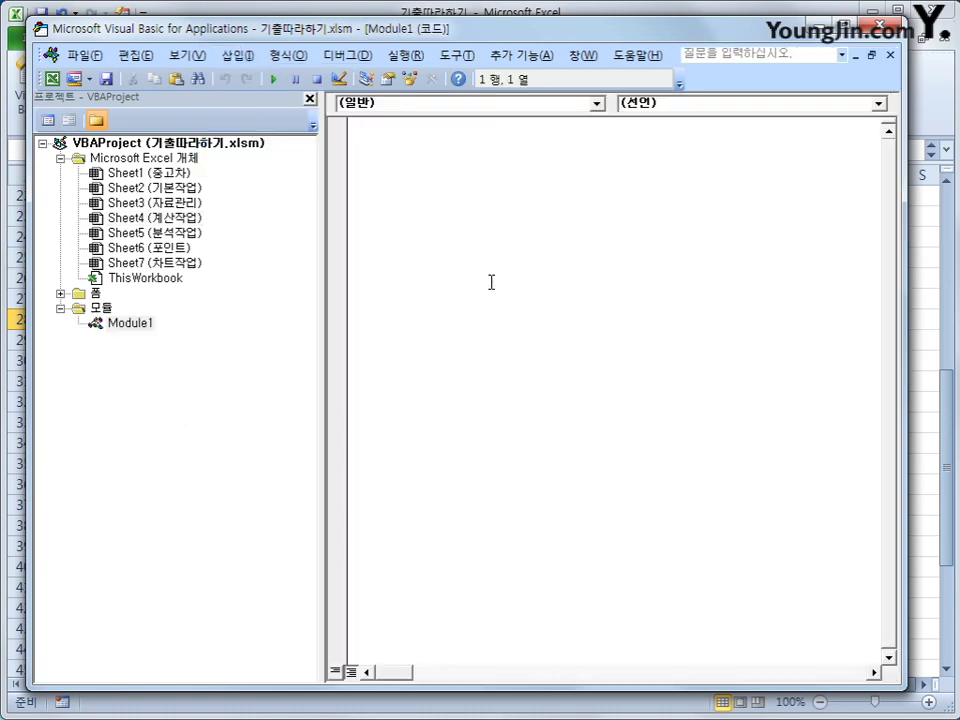
# Write the header Public Function fn총점(출석, 과제, 중간고사, 기말고사).
pyautogui.write('pub')
pyautogui.write('lic')
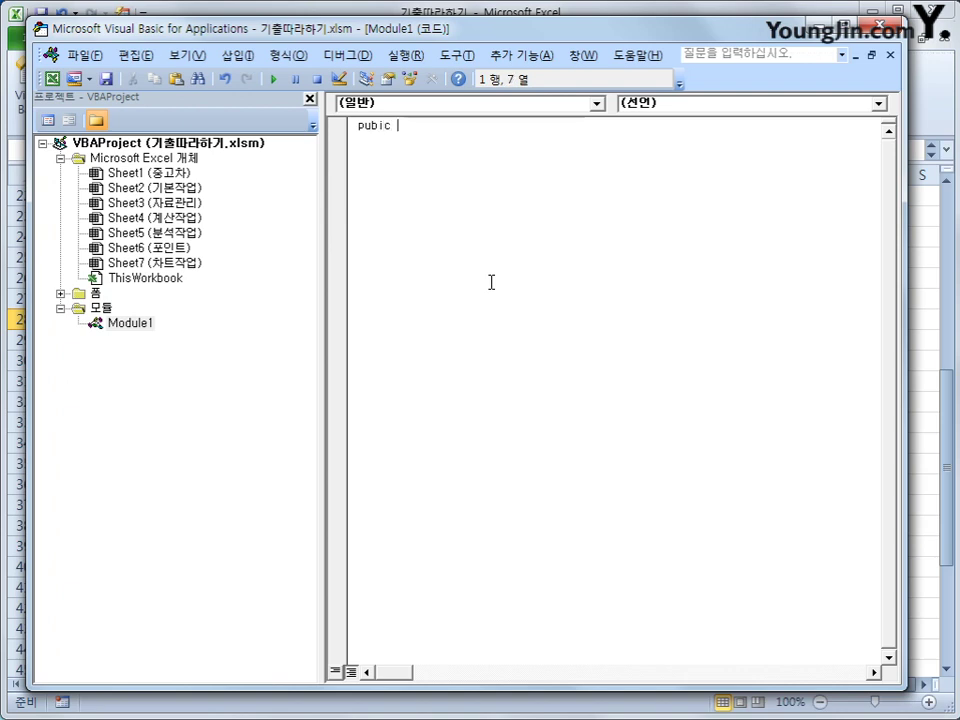
pyautogui.press('BackSpace')
pyautogui.press('BackSpace')
pyautogui.write('lic fu')
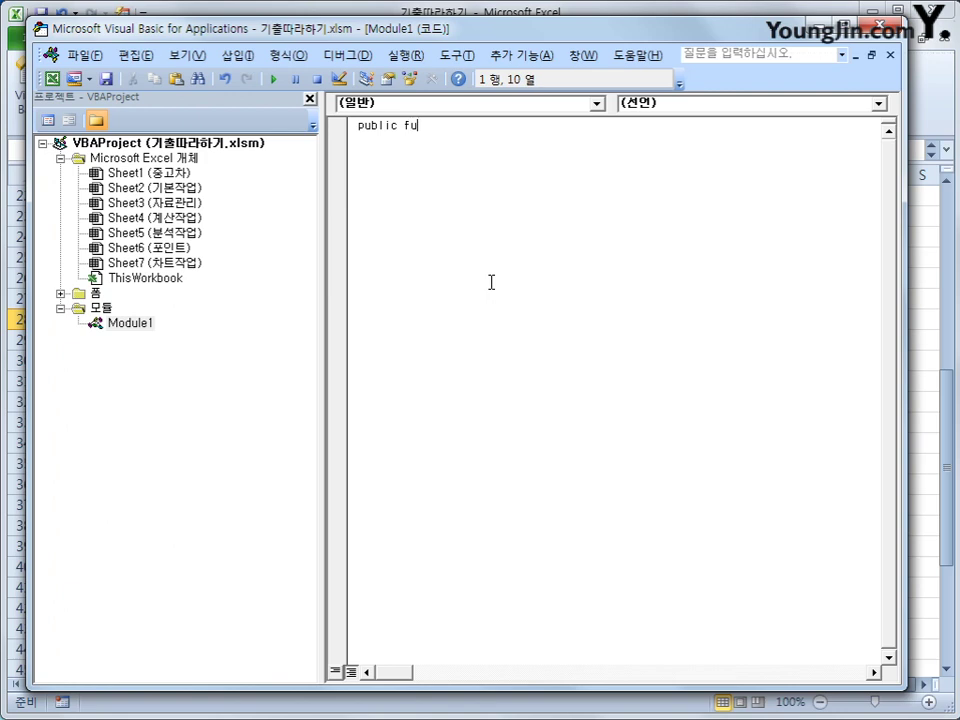
pyautogui.write('nction fn총점')
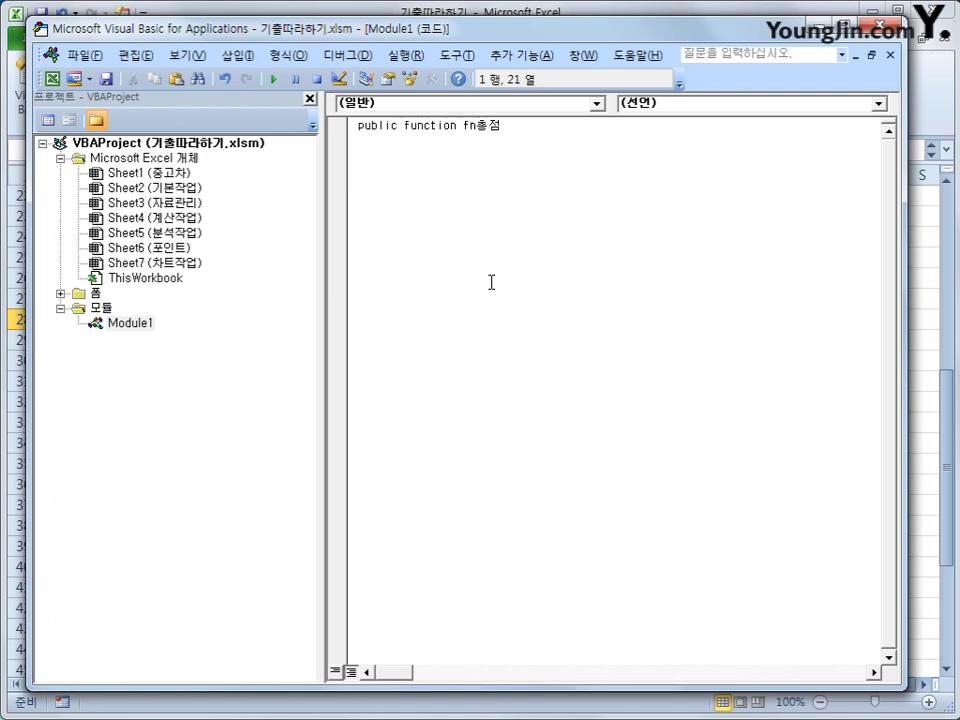
pyautogui.write('(ㅊ')
pyautogui.write('출석,')
pyautogui.write(' 과제, 중ㄱ')
pyautogui.write('간고사')
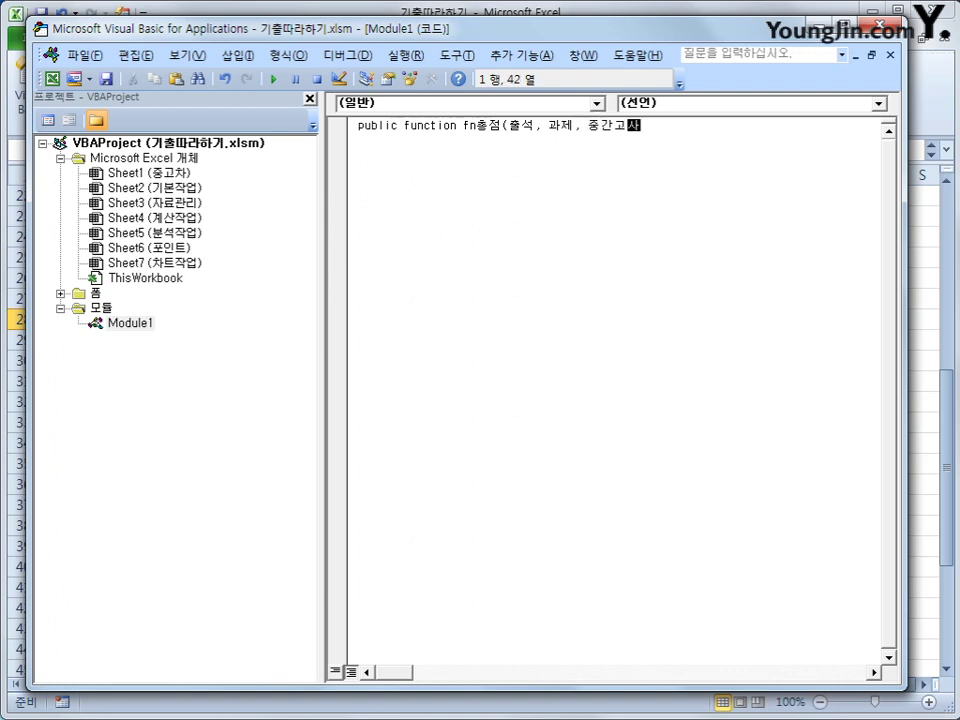
pyautogui.write(', 기말고사)')
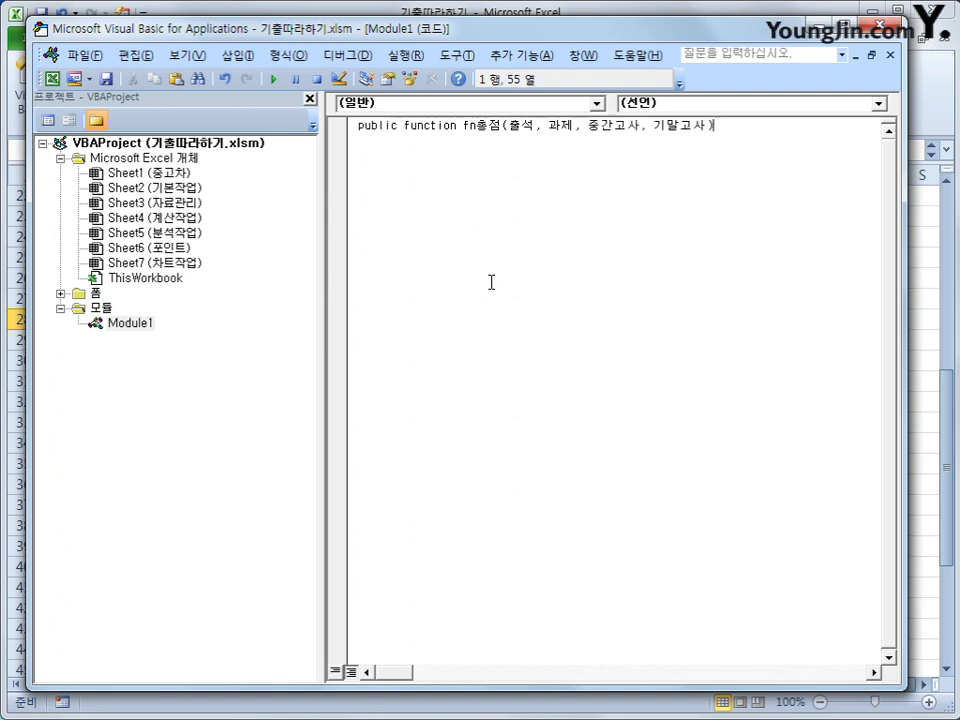
pyautogui.press('Return')
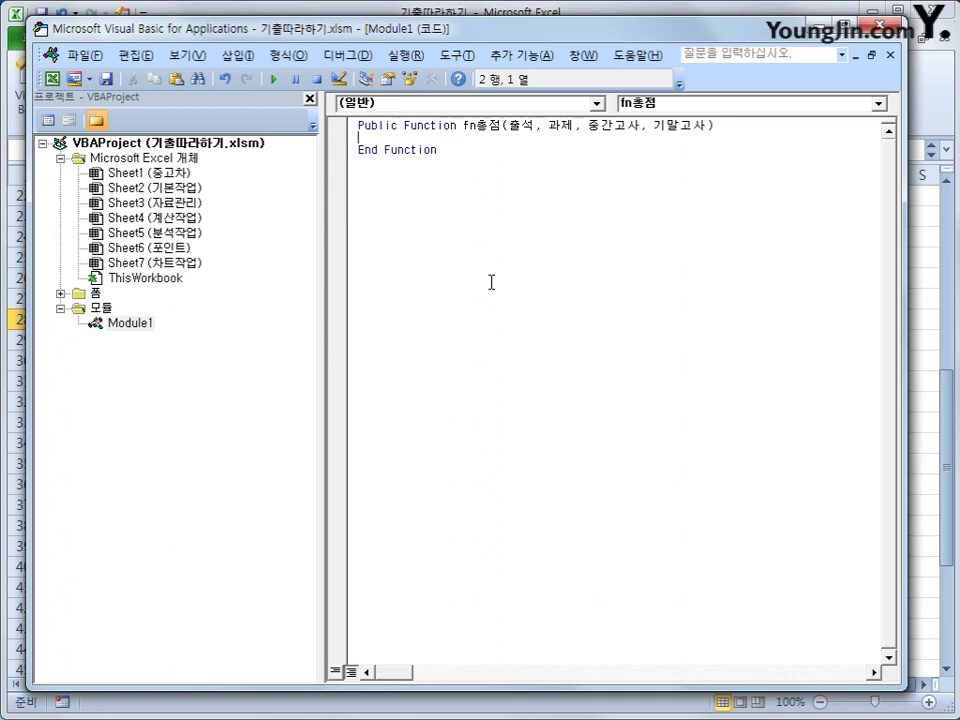
pyautogui.press('Return')
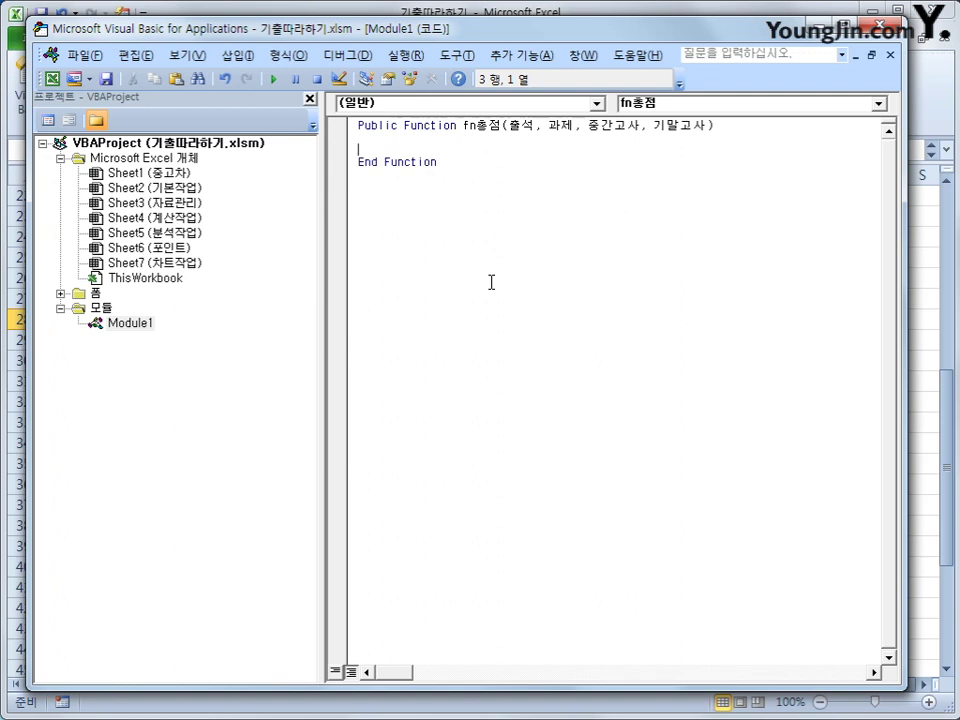
# Add the body line fn총점 = 출석 + 과제 plus 중간고사 and 기말고사 with 0.3, and open a line above it.
pyautogui.press('Tab')
pyautogui.write('ㄹ')
pyautogui.press('BackSpace')
pyautogui.write('fn')
pyautogui.press('BackSpace')
pyautogui.write('총점 = 출')
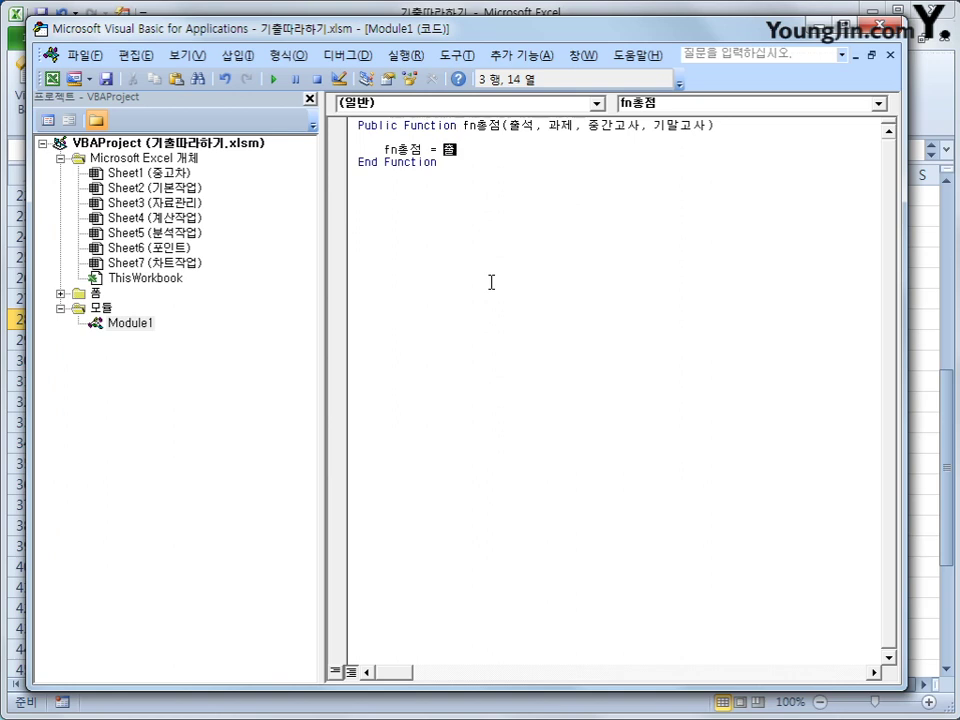
pyautogui.write('석 + 과자')
pyautogui.press('BackSpace')
pyautogui.write('제 + 중간고사 ')
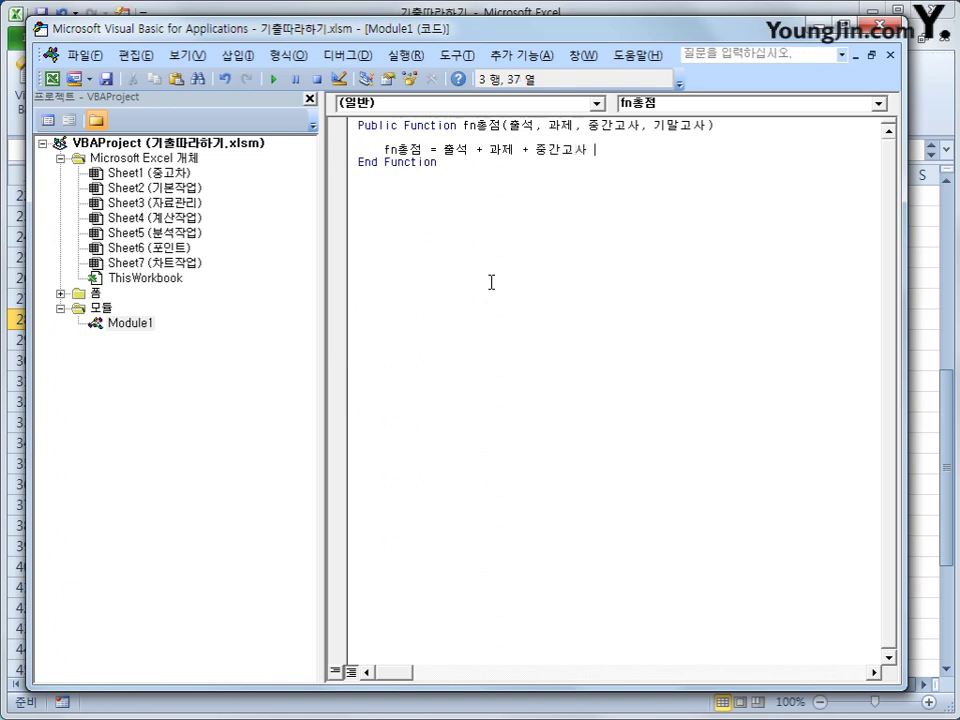
pyautogui.write('+ 0.3 + 기말고사')
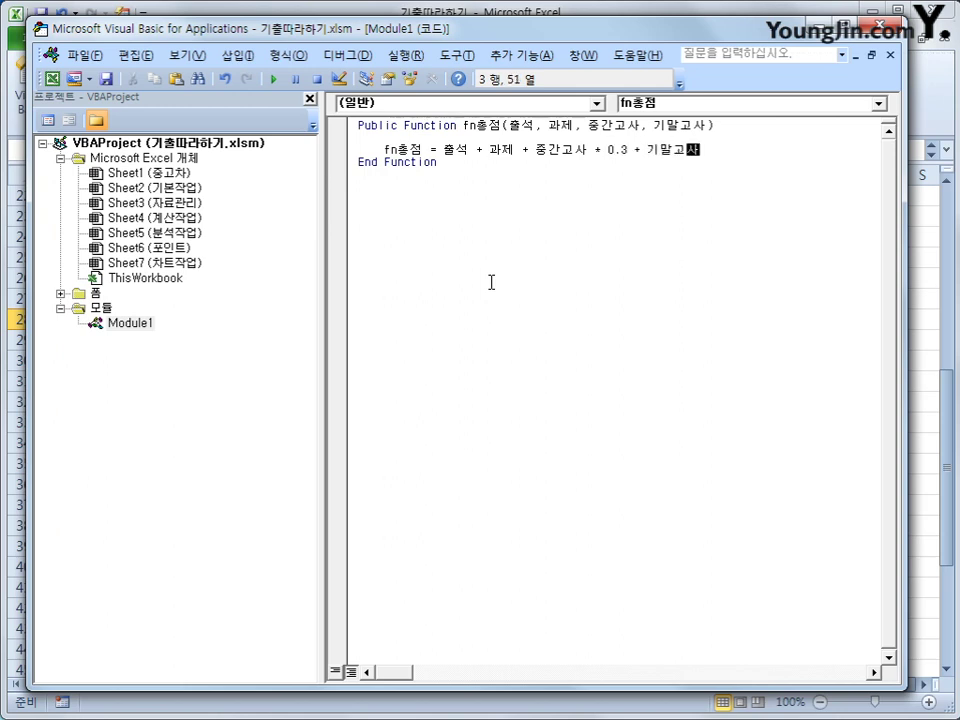
pyautogui.write(' + 0.3')
pyautogui.press('Return')
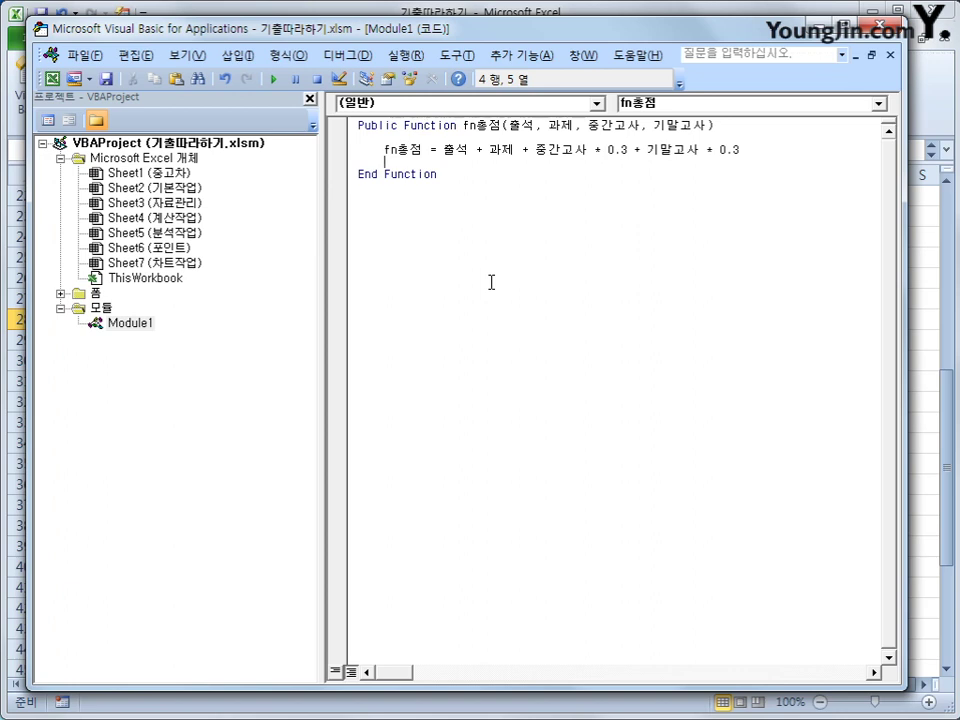
pyautogui.press('Up')
pyautogui.press('Up')
pyautogui.press('Return')
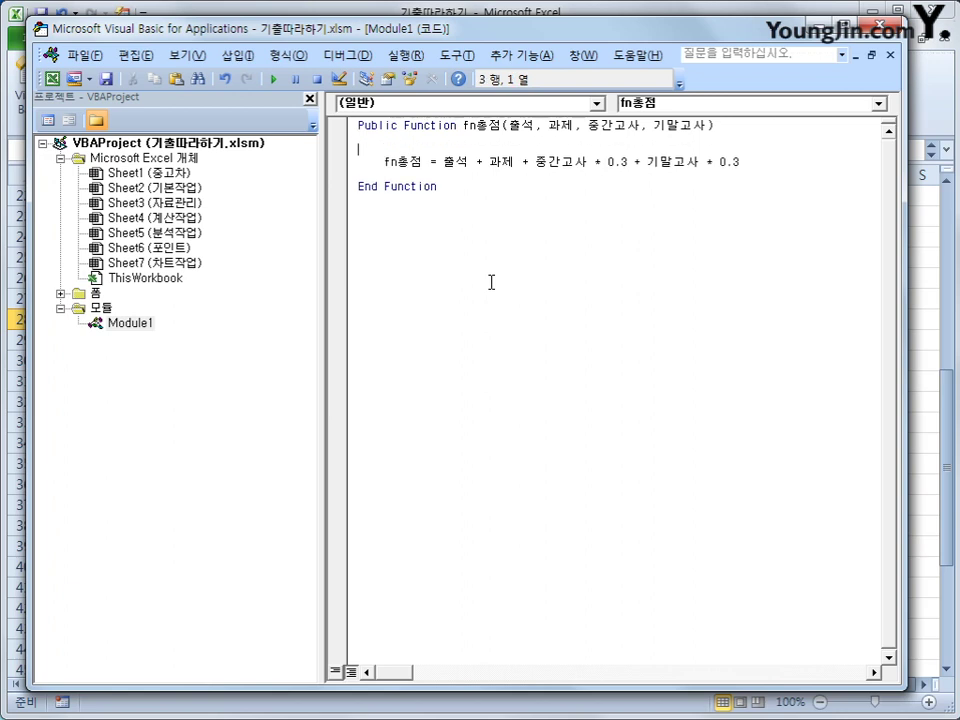
pyautogui.press('Tab')
# Add the condition If 출석 = 0 Or 중간고사 = 0 Or 기말고사 = 0 Then above the total formula.
pyautogui.write('if c')
pyautogui.press('BackSpace')
pyautogui.write('출석 = 0 or ')
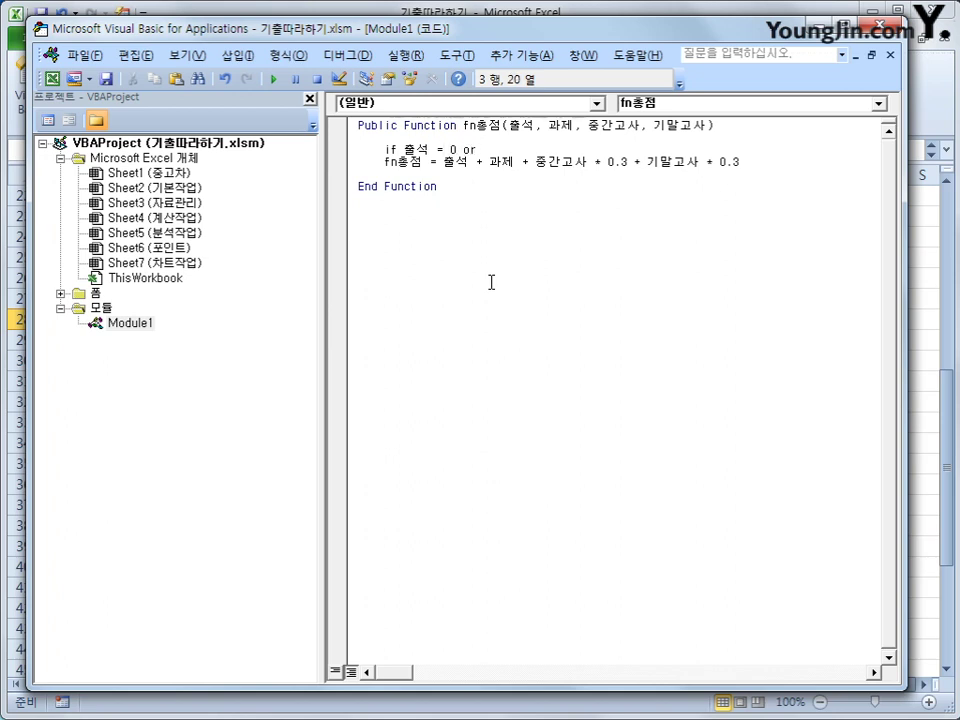
pyautogui.write('ㅊ')
pyautogui.press('BackSpace')
pyautogui.write('중간고사 ')
pyautogui.write('=0 or ')
pyautogui.write('기말고사 ')
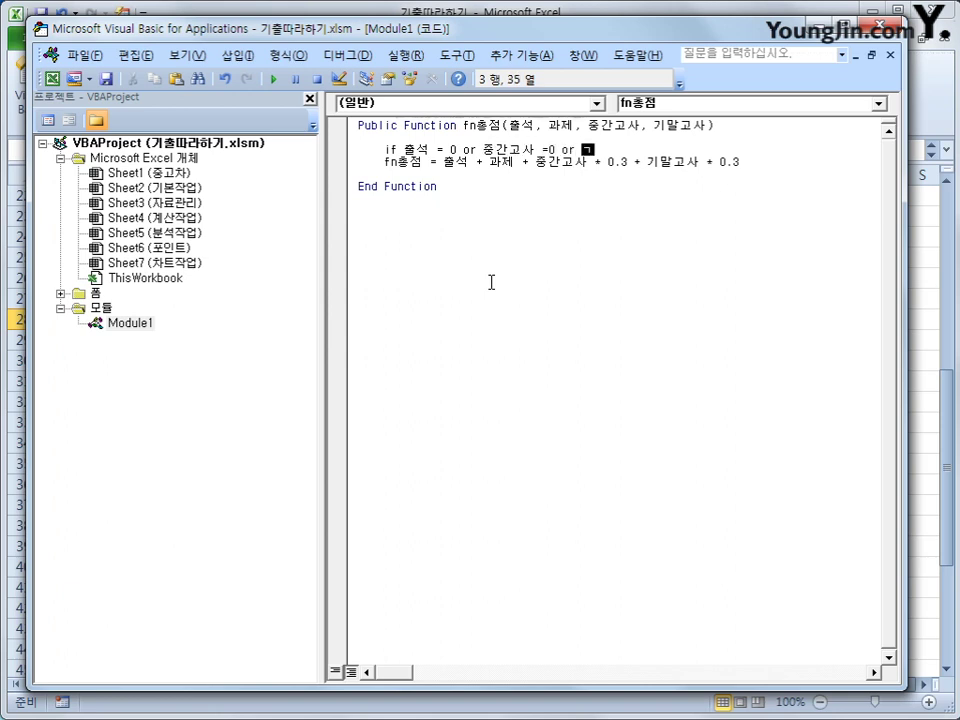
pyautogui.write('=0 then')
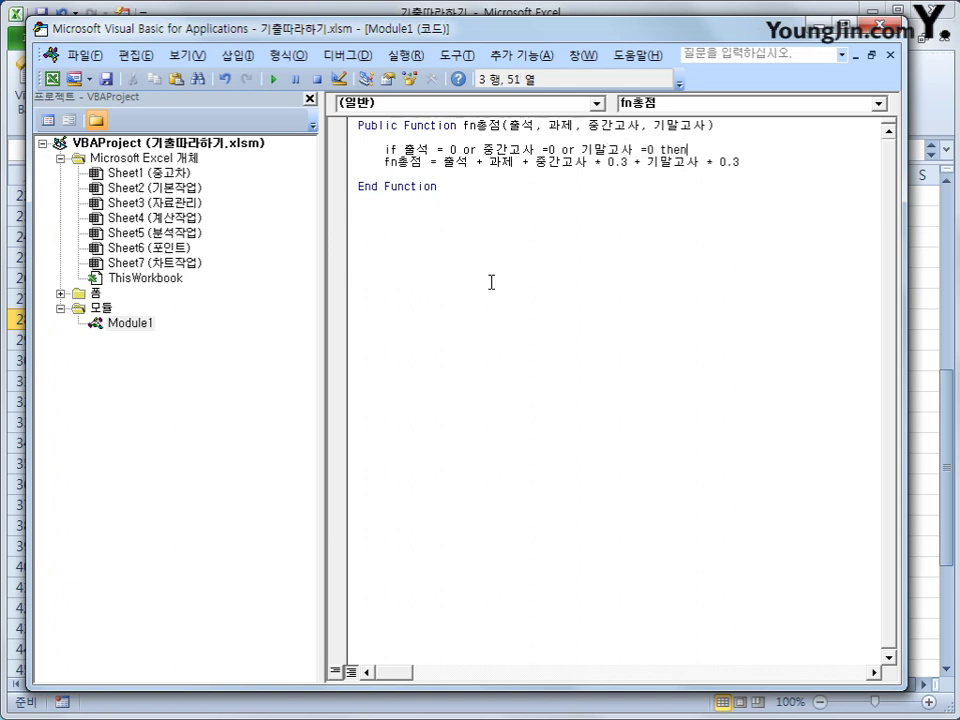
pyautogui.press('Down')
pyautogui.press('Home')
pyautogui.press('Tab')
pyautogui.press('End')
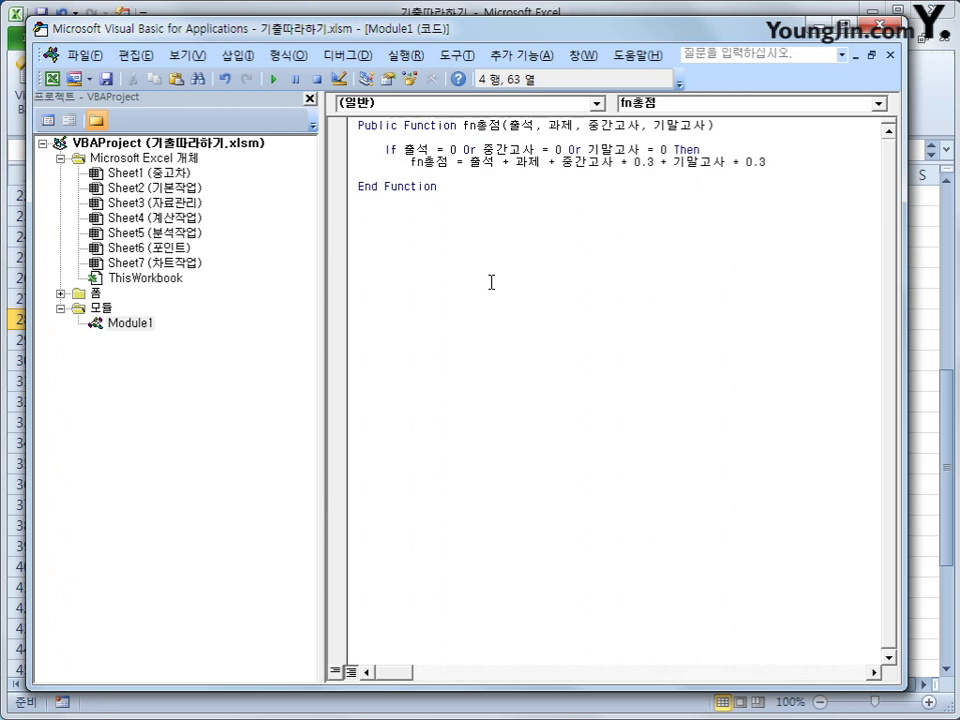
pyautogui.press('Up')
# Add fn총점 = 0 under the If, an Else before the total formula, and End If after it.
pyautogui.press('Return')
pyautogui.press('Tab')
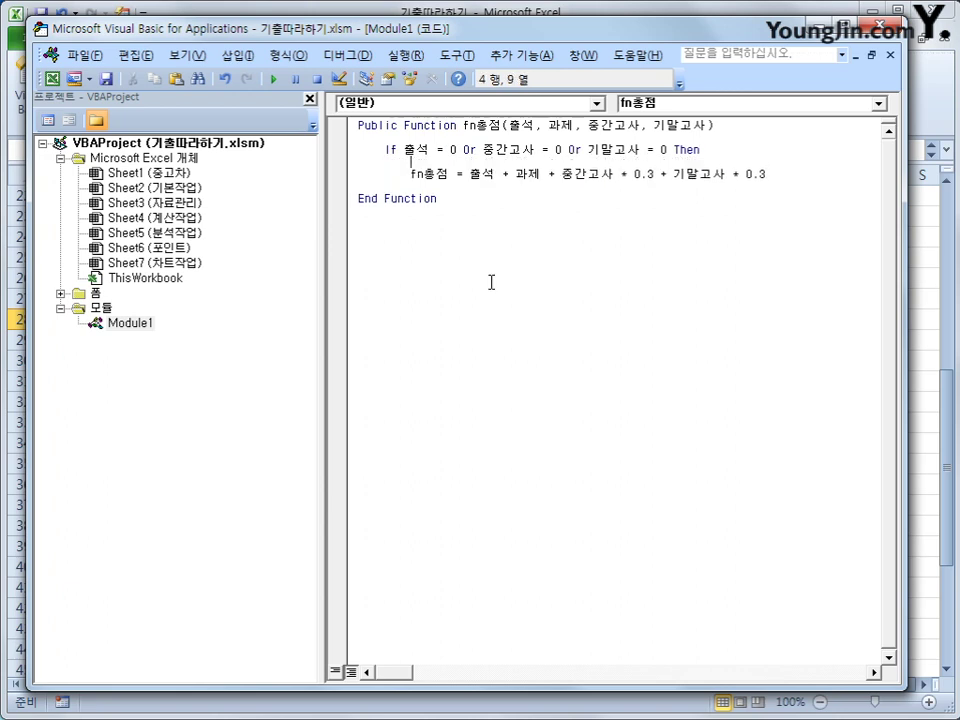
pyautogui.write('fn')
pyautogui.write('총점 = ')
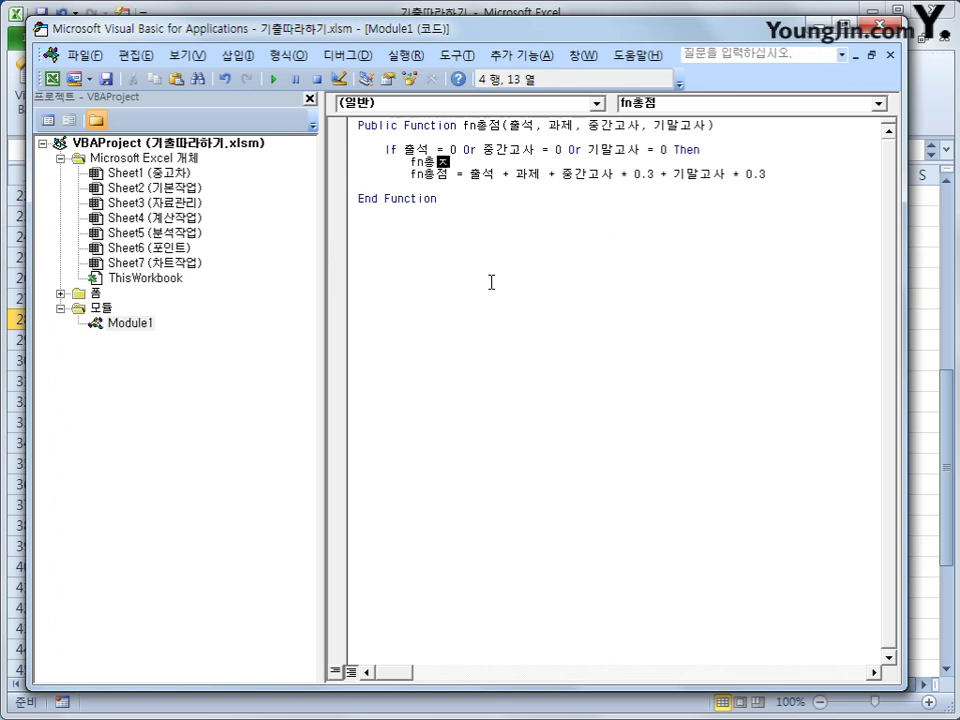
pyautogui.write('0')
pyautogui.press('Return')
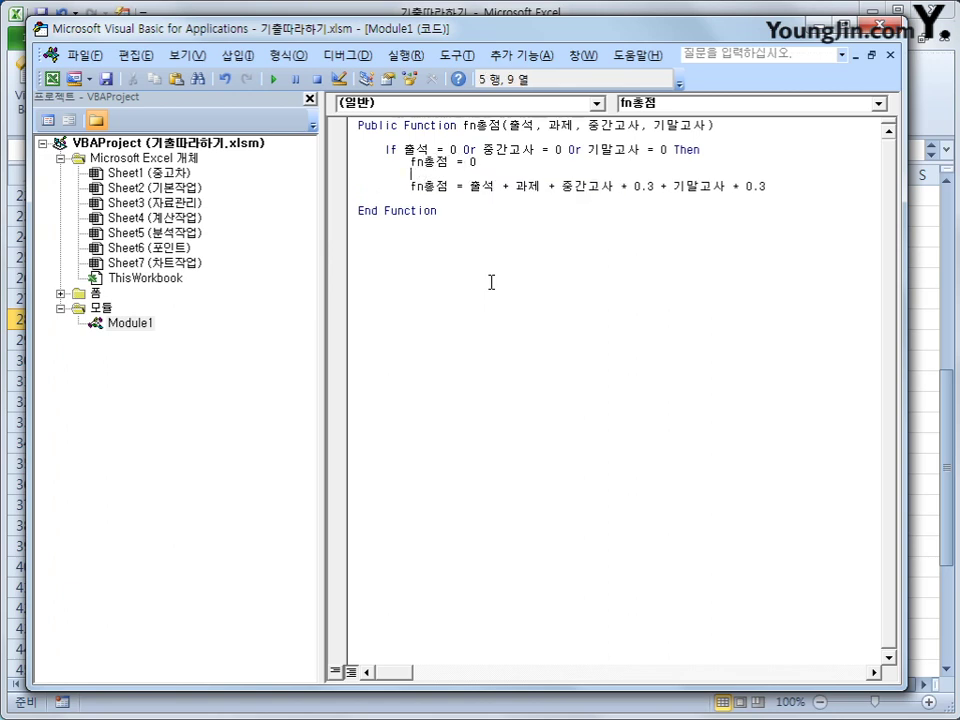
pyautogui.press('BackSpace')
pyautogui.write('else')
pyautogui.press('Down')
pyautogui.press('End')
pyautogui.press('Return')
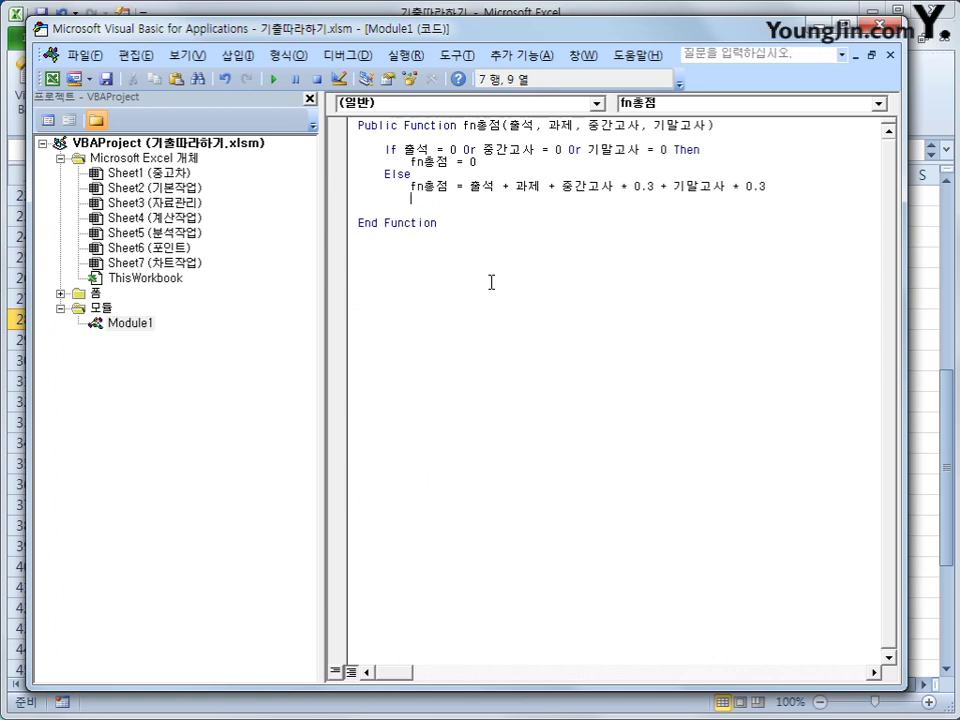
pyautogui.press('BackSpace')
pyautogui.write('end if')
# Review the finished fn총점 code and close the VBA editor.
pyautogui.press('Up')
pyautogui.press('Up')
pyautogui.press('Up')
pyautogui.press('Up')
pyautogui.press('Up')
pyautogui.press('Up')
pyautogui.press('Down')
pyautogui.press('Down')
pyautogui.press('Down')
pyautogui.press('Down')
pyautogui.press('Down')
pyautogui.hotkey('shift', 'End')
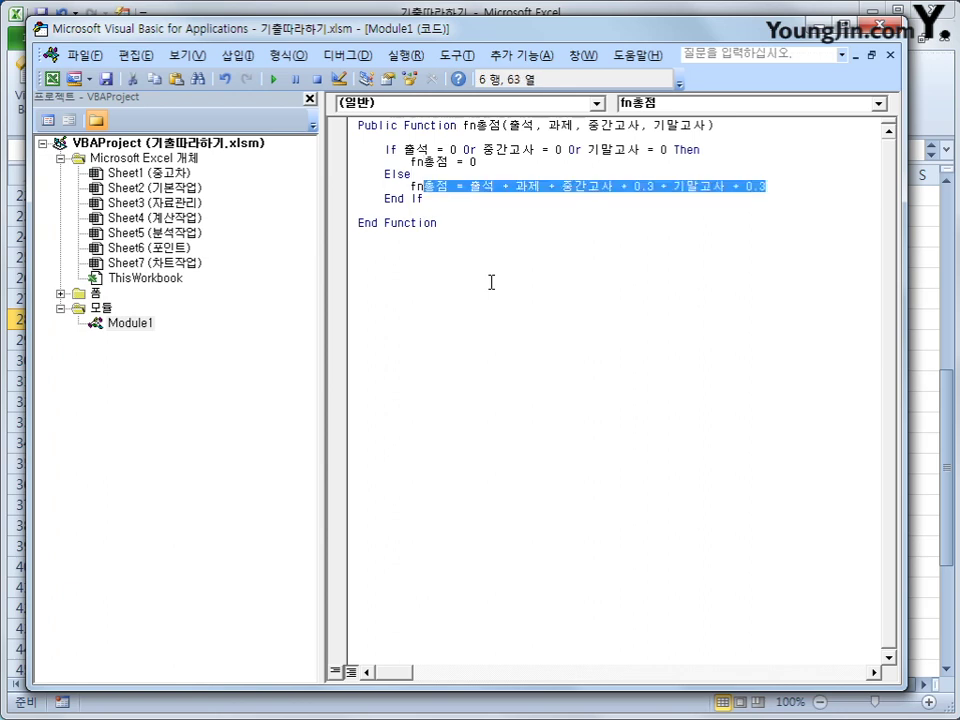
pyautogui.press('Up')
pyautogui.press('Up')
pyautogui.press('Up')
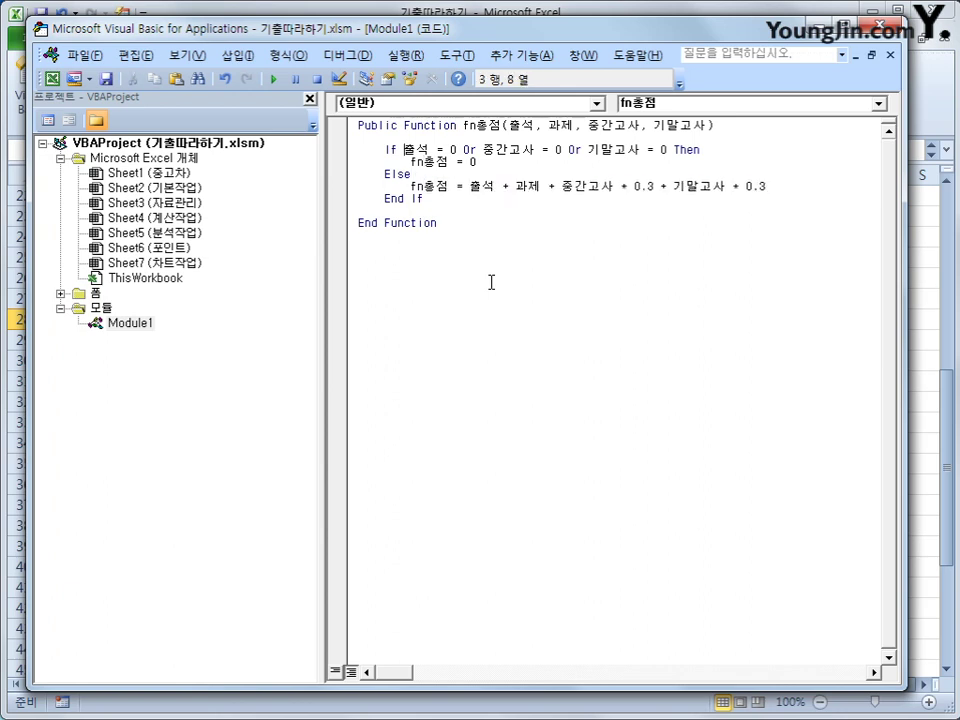
pyautogui.hotkey('shift', 'Right')
pyautogui.hotkey('shift', 'Right')
pyautogui.hotkey('shift', 'Right')
pyautogui.hotkey('shift', 'Right')
pyautogui.hotkey('shift', 'Right')
pyautogui.hotkey('shift', 'Right')
pyautogui.hotkey('shift', 'Right')
pyautogui.hotkey('shift', 'Right')
pyautogui.hotkey('shift', 'Right')
pyautogui.hotkey('shift', 'Right')
pyautogui.hotkey('shift', 'Right')
pyautogui.hotkey('shift', 'Right')
pyautogui.hotkey('shift', 'Right')
pyautogui.hotkey('shift', 'Right')
pyautogui.hotkey('shift', 'Right')
pyautogui.hotkey('shift', 'Right')
pyautogui.hotkey('shift', 'Right')
pyautogui.hotkey('shift', 'Right')
pyautogui.hotkey('shift', 'Right')
pyautogui.hotkey('shift', 'Right')
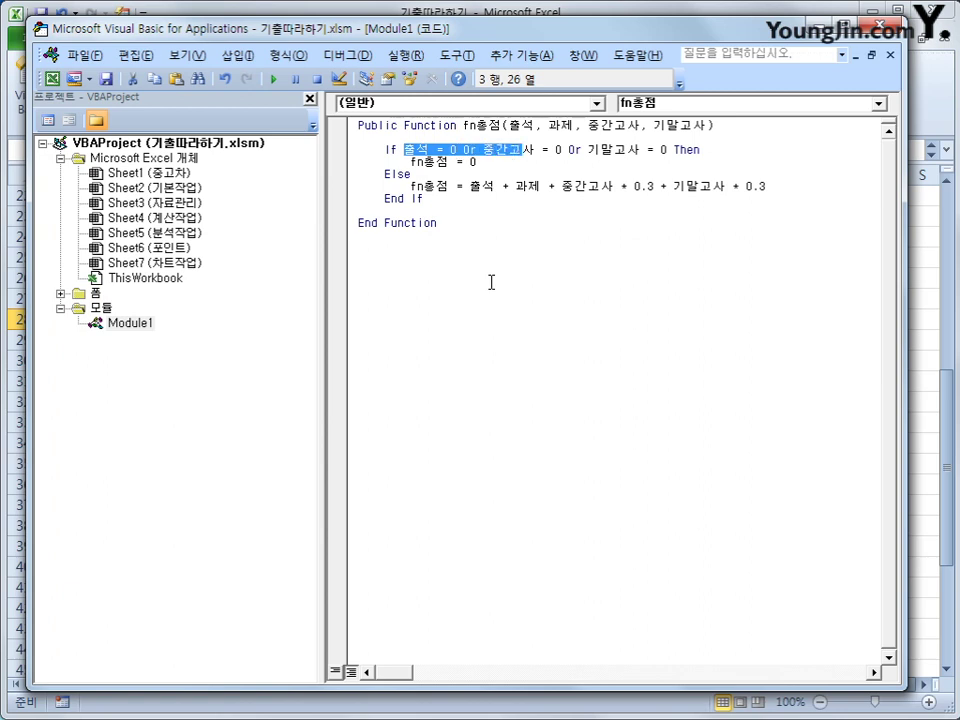
pyautogui.press('Down')
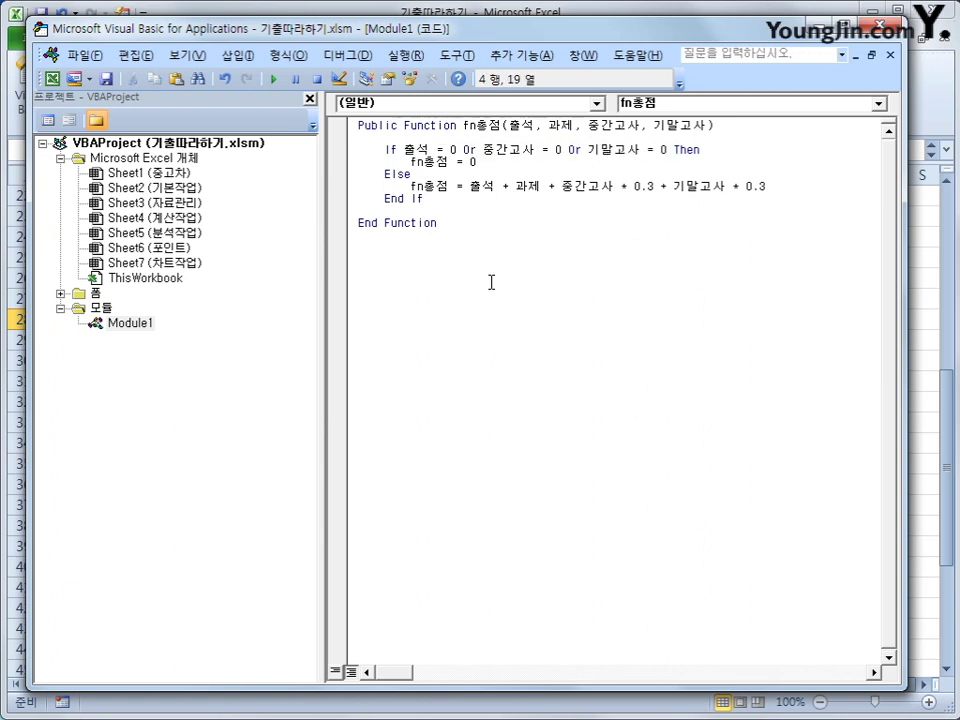
pyautogui.press('Down')
pyautogui.press('Down')
pyautogui.press('Down')
pyautogui.press('Down')
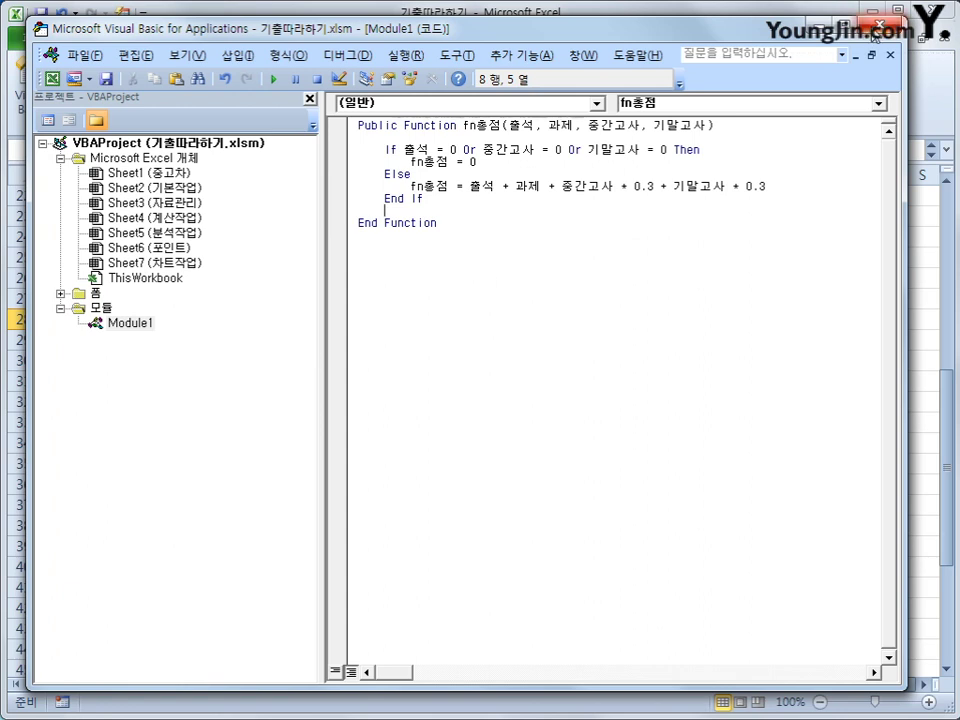
pyautogui.click(878, 25)
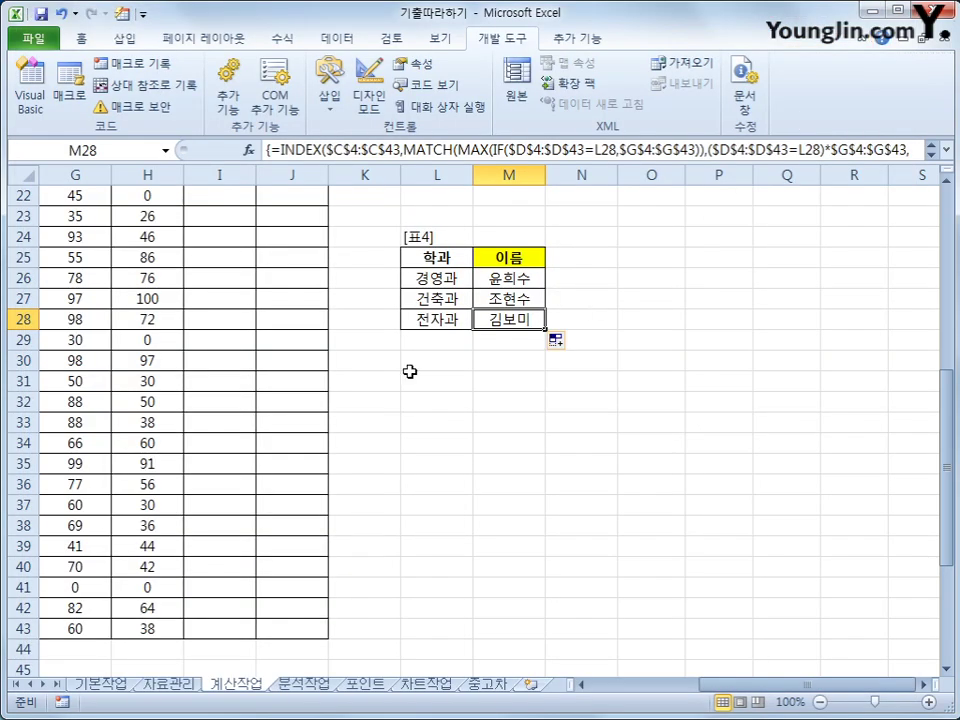
# In I4, insert the user-defined function fn총점 through the Insert Function dialog.
pyautogui.scroll(4, 347, 275)
pyautogui.scroll(3, 347, 275)
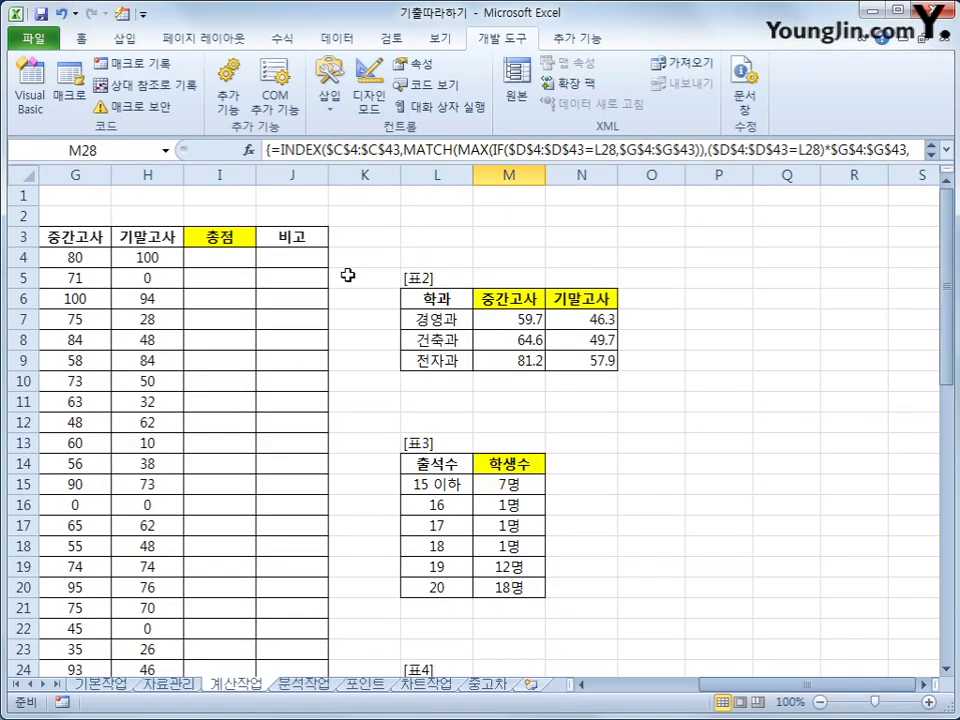
pyautogui.click(228, 264)
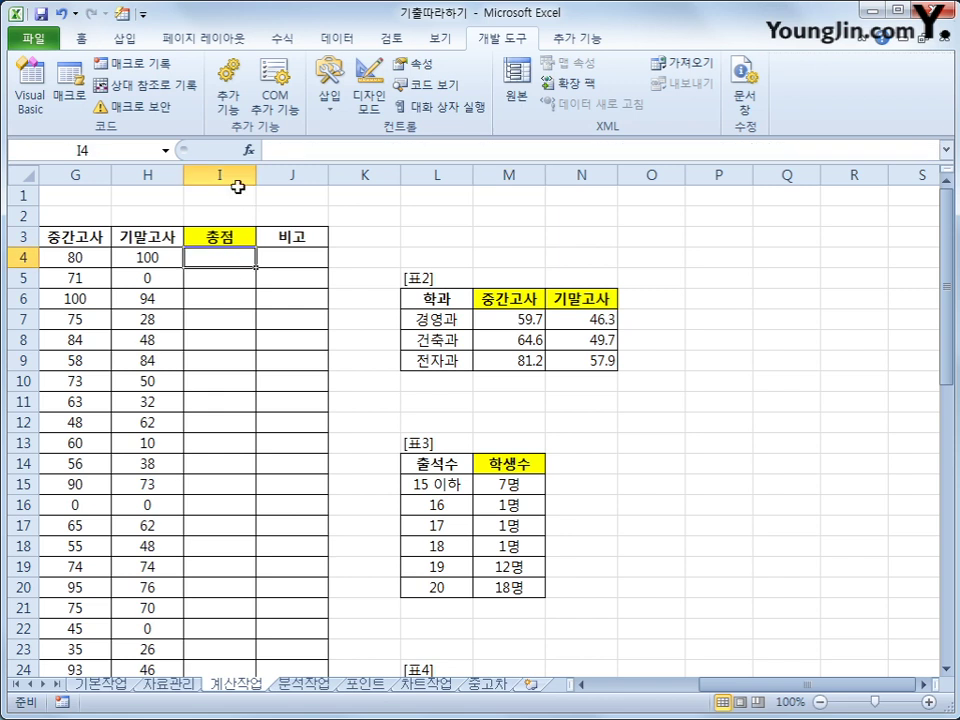
pyautogui.click(249, 157)
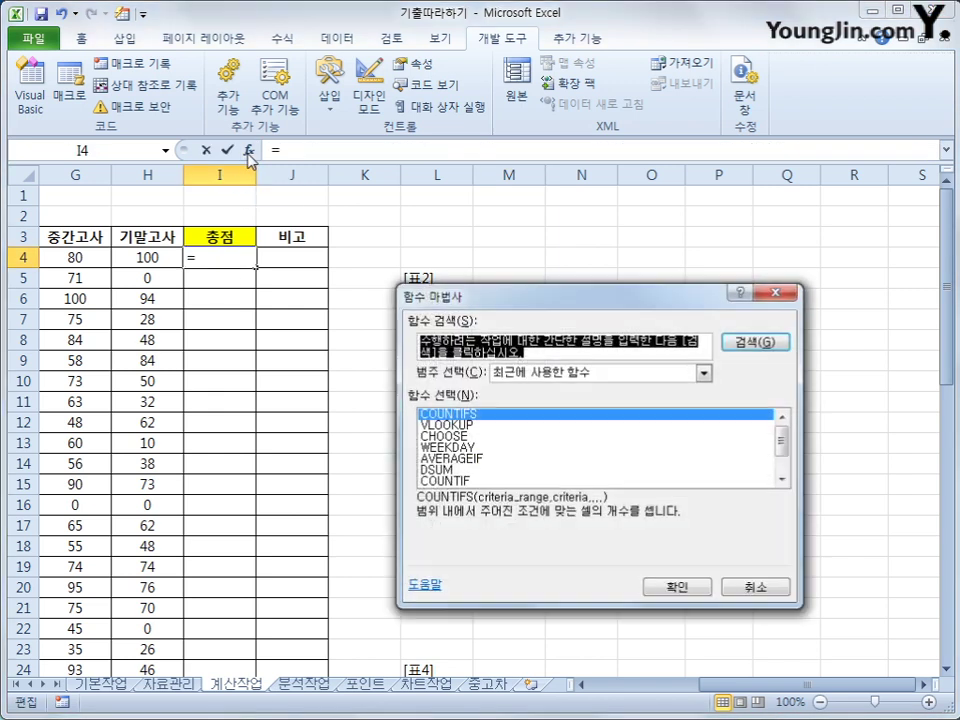
pyautogui.moveTo(591, 288); pyautogui.dragTo(612, 180)
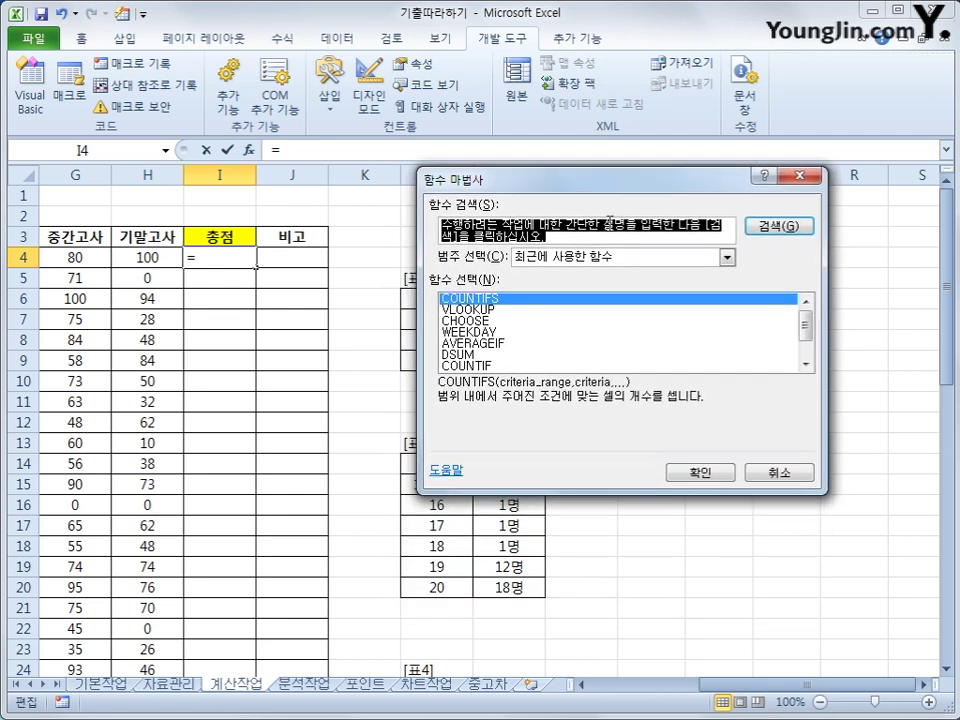
pyautogui.click(727, 256)
pyautogui.click(614, 397)
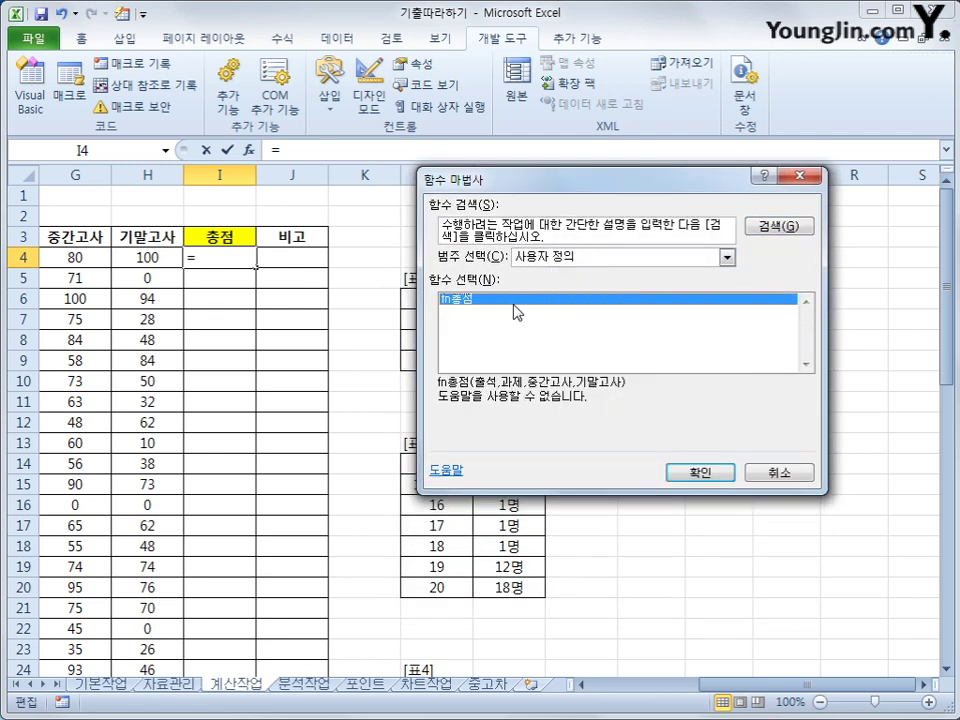
pyautogui.click(701, 473)
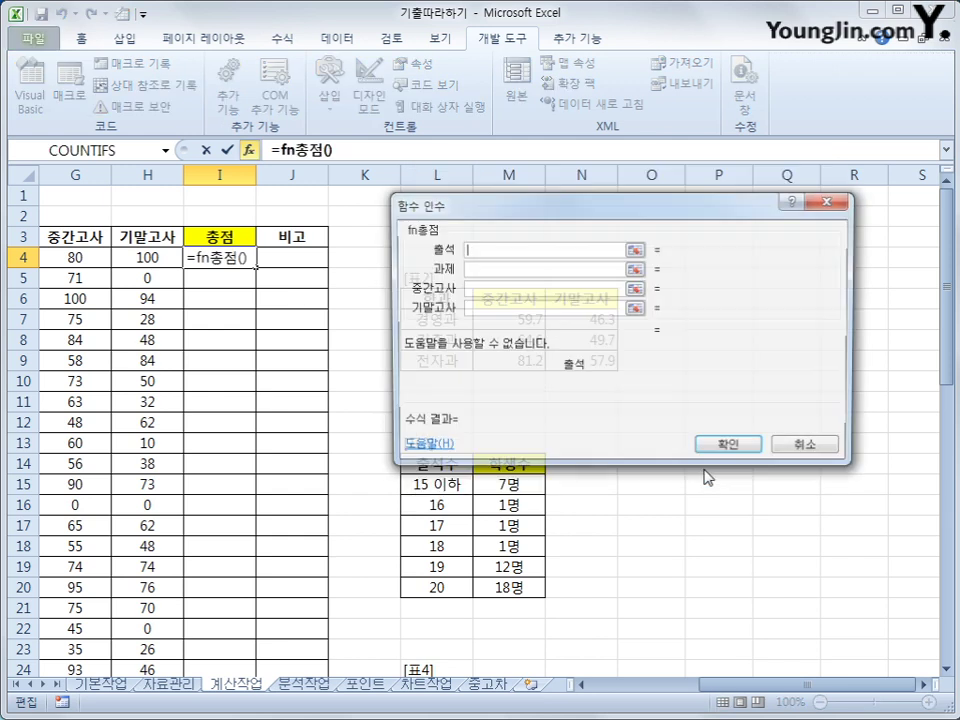
# Set fn총점's arguments to E4, F4, G4, H4 and fill the formula down to row 43.
pyautogui.moveTo(730, 686); pyautogui.dragTo(697, 690)
pyautogui.click(170, 257)
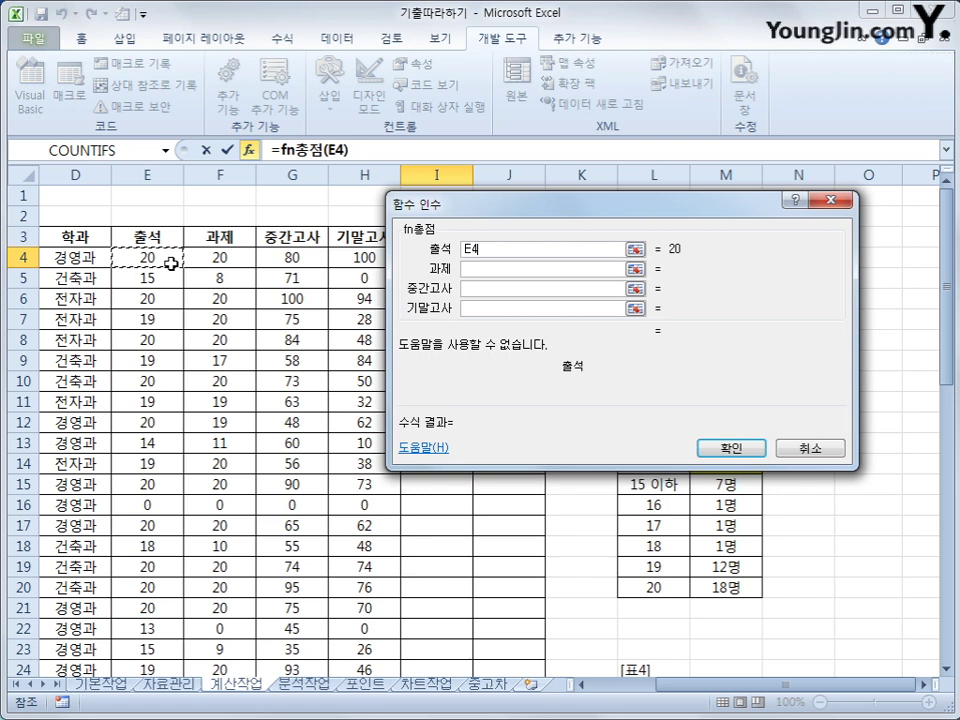
pyautogui.click(471, 270)
pyautogui.click(222, 257)
pyautogui.click(465, 289)
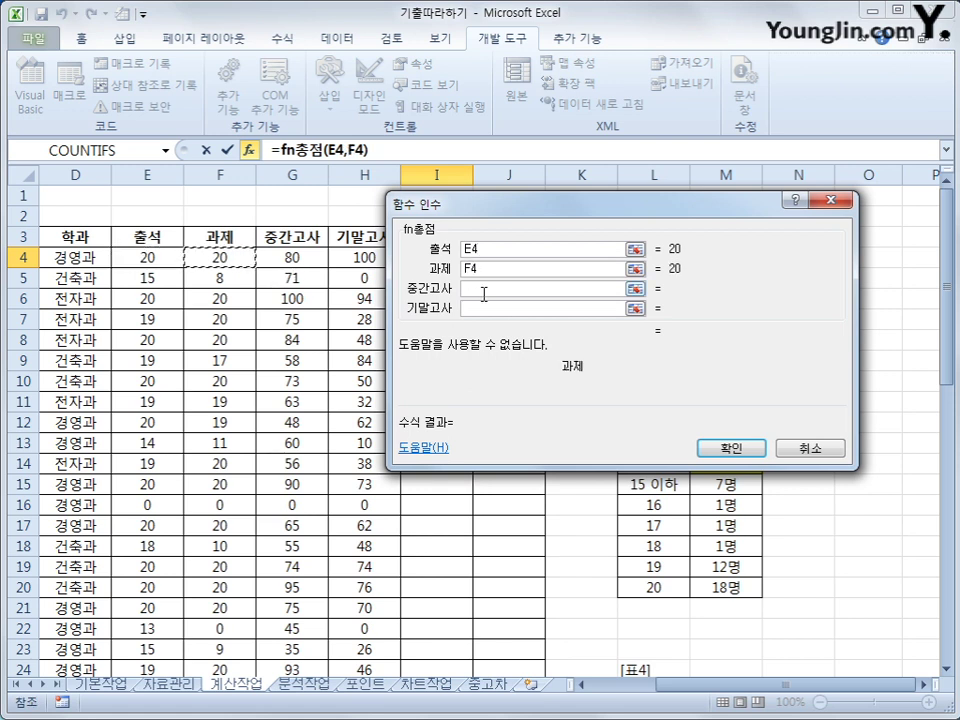
pyautogui.click(296, 257)
pyautogui.click(490, 308)
pyautogui.click(364, 259)
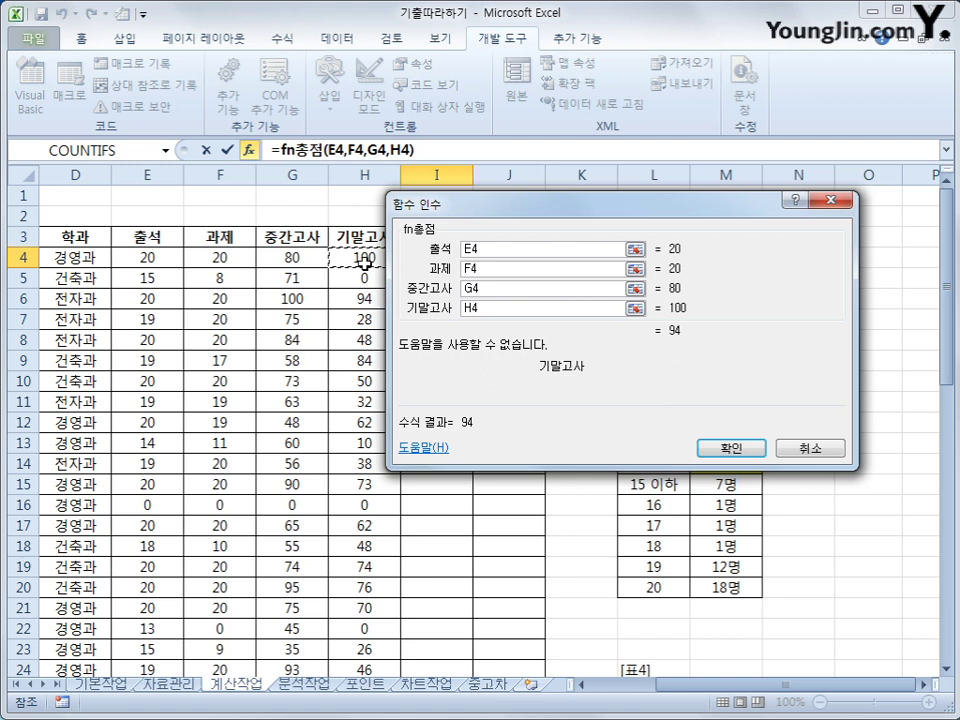
pyautogui.click(706, 448)
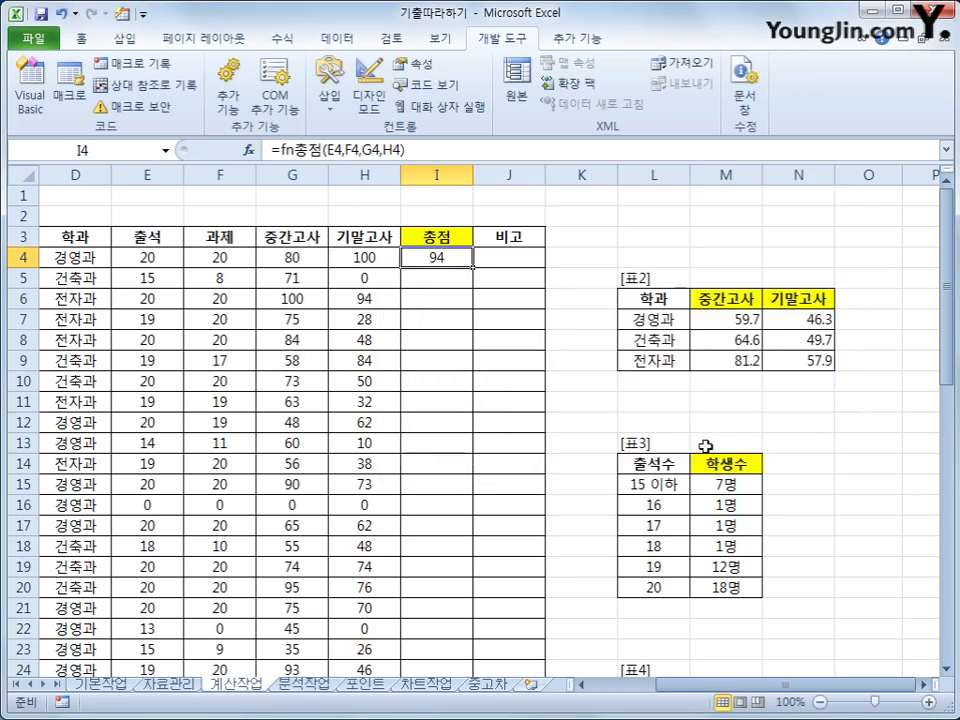
pyautogui.doubleClick(473, 268)
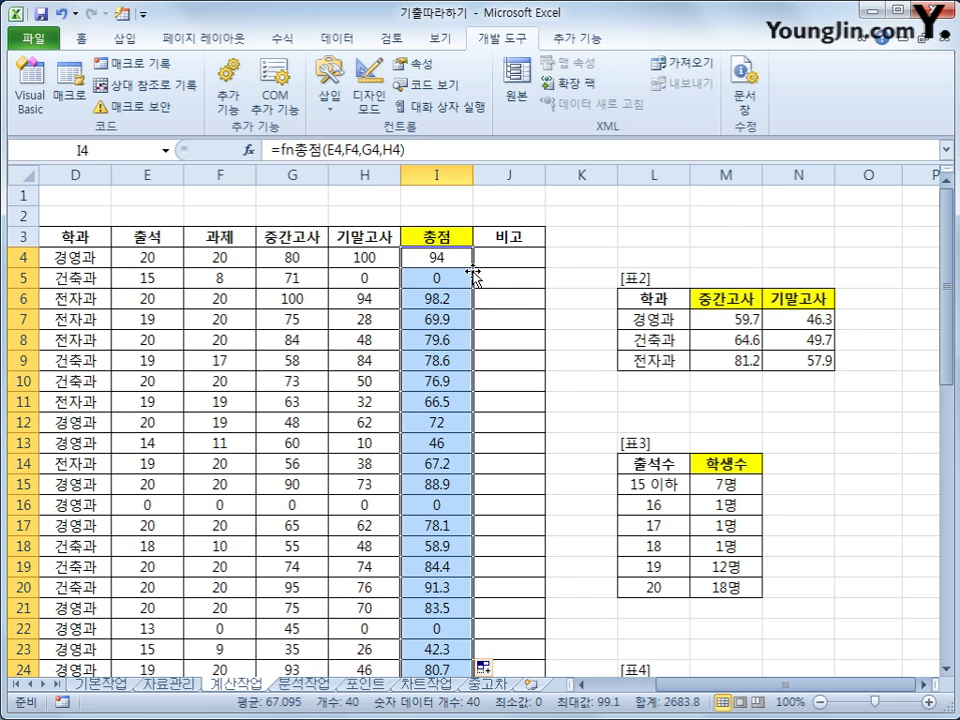
# Scroll down to 표5 and 표6 and point out the row 48 point headers, 1학기 counts, and grade letters.
pyautogui.scroll(-11, 435, 285)
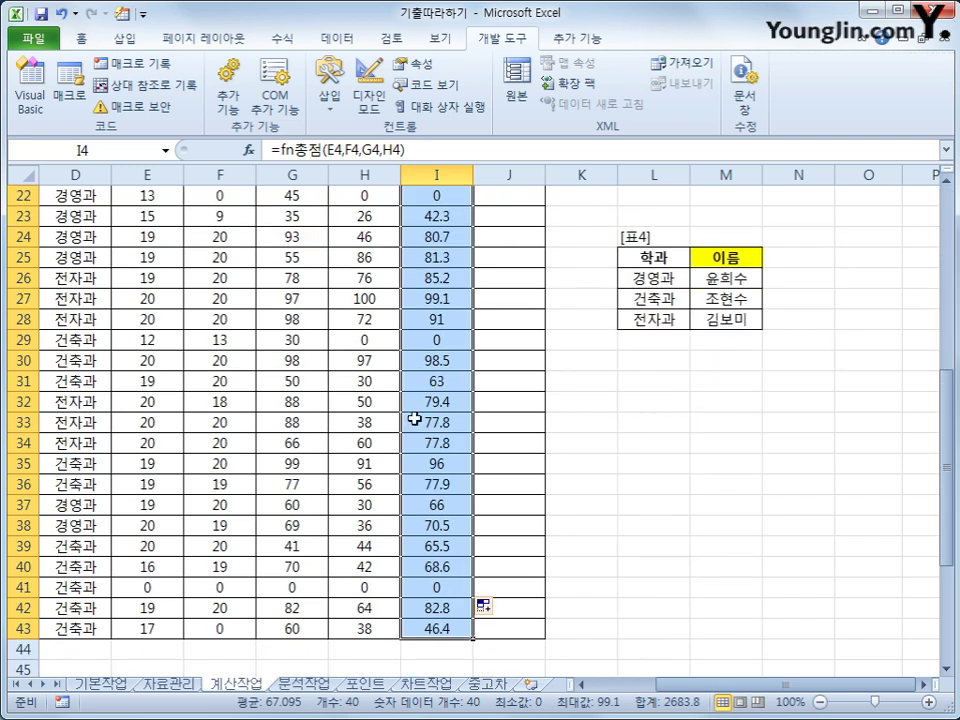
pyautogui.click(426, 508)
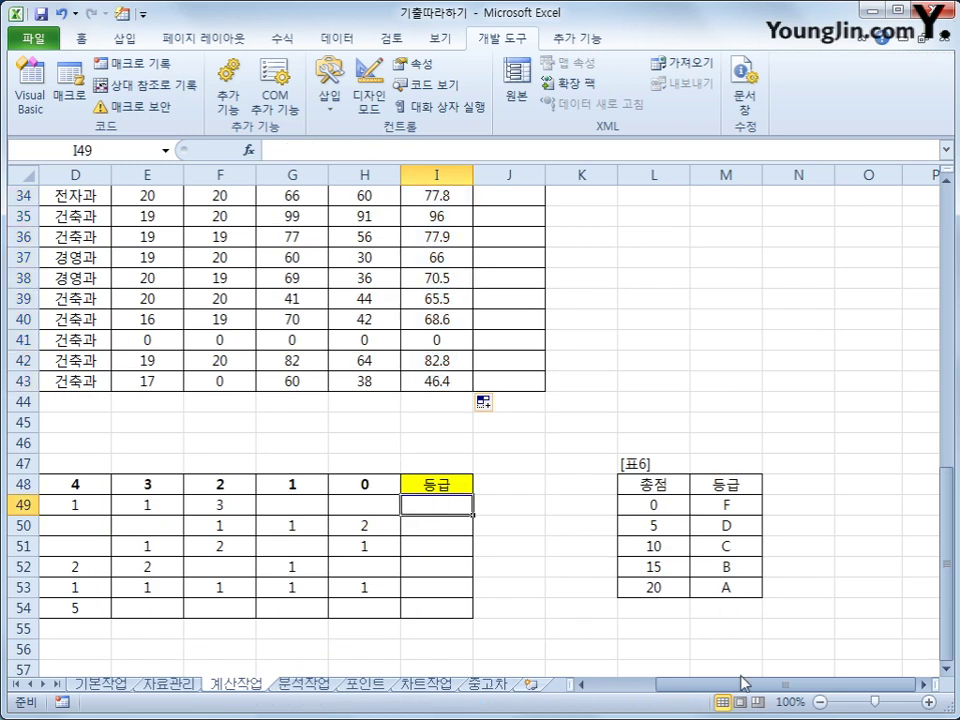
pyautogui.moveTo(728, 690); pyautogui.dragTo(677, 693)
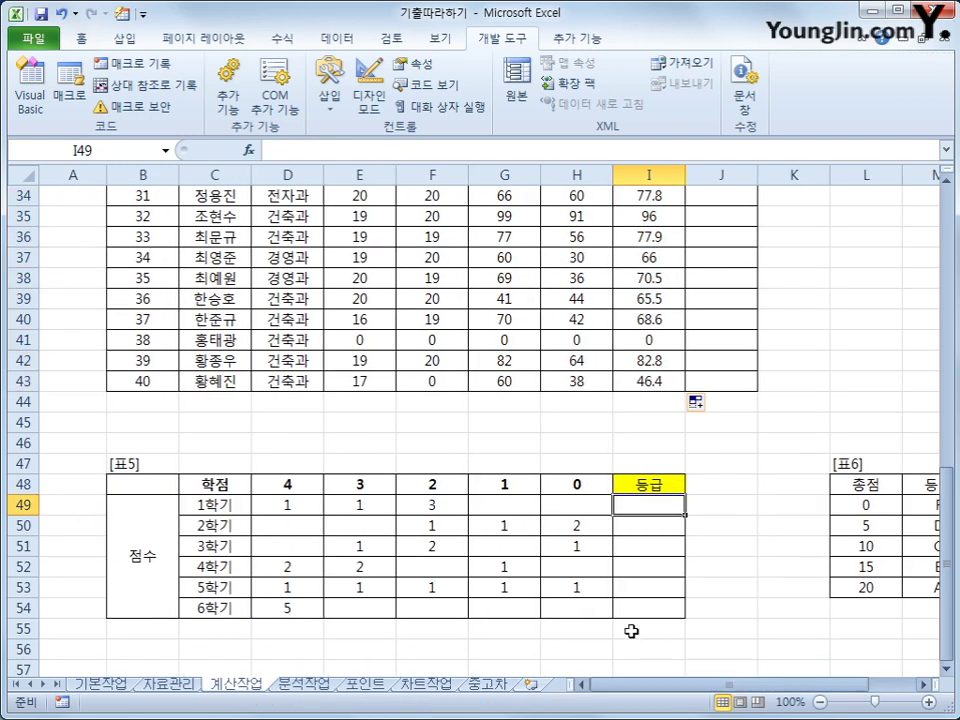
pyautogui.scroll(-1, 632, 615)
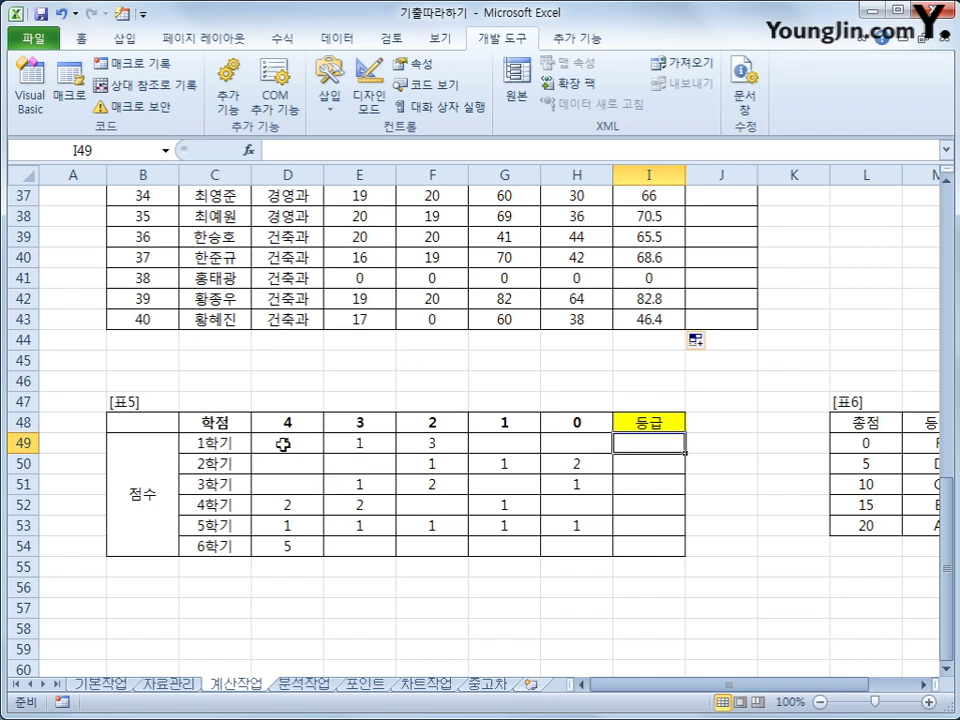
pyautogui.moveTo(285, 424); pyautogui.dragTo(575, 420)
pyautogui.moveTo(822, 686); pyautogui.dragTo(851, 688)
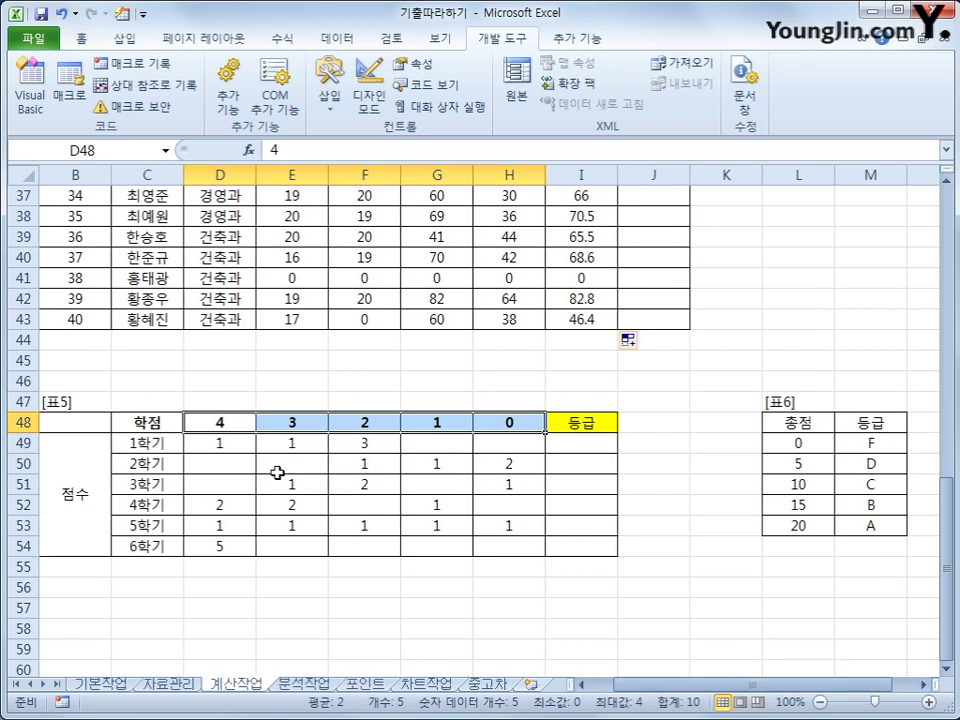
pyautogui.moveTo(214, 443); pyautogui.dragTo(523, 447)
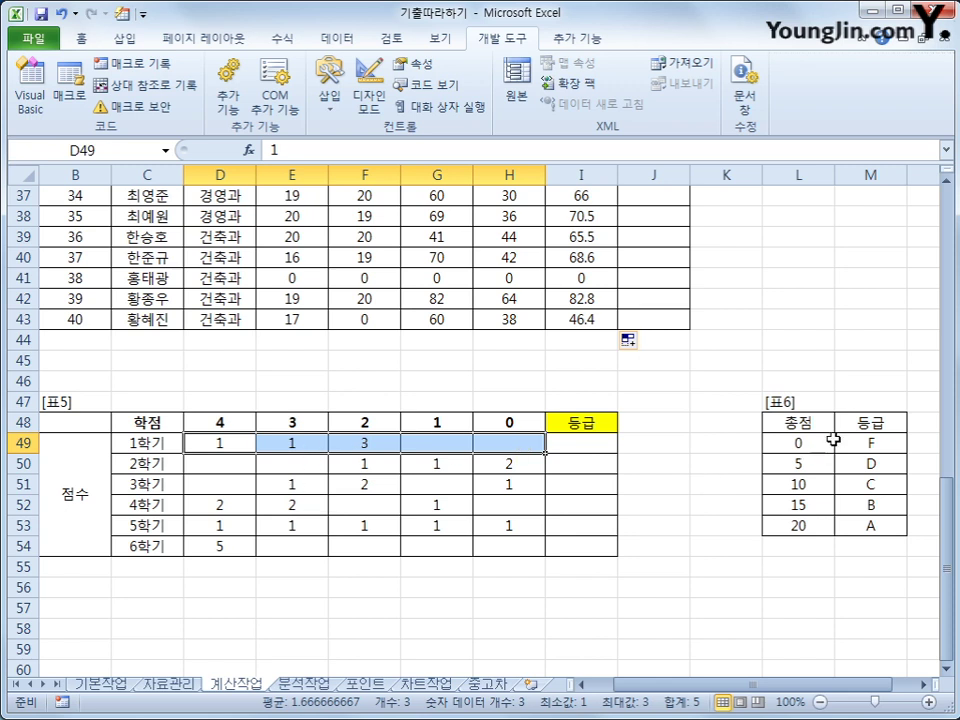
pyautogui.moveTo(870, 443); pyautogui.dragTo(868, 530)
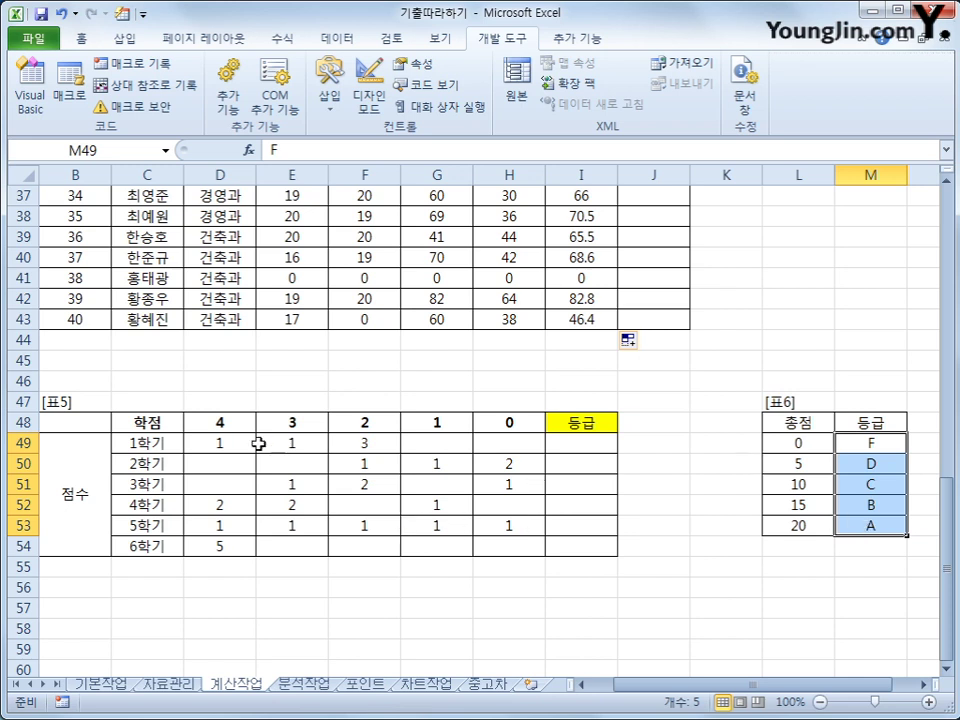
# Match each 1학기 count to its 4, 3, 2, 1, 0 point header, then select I49.
pyautogui.click(216, 441)
pyautogui.write('1')
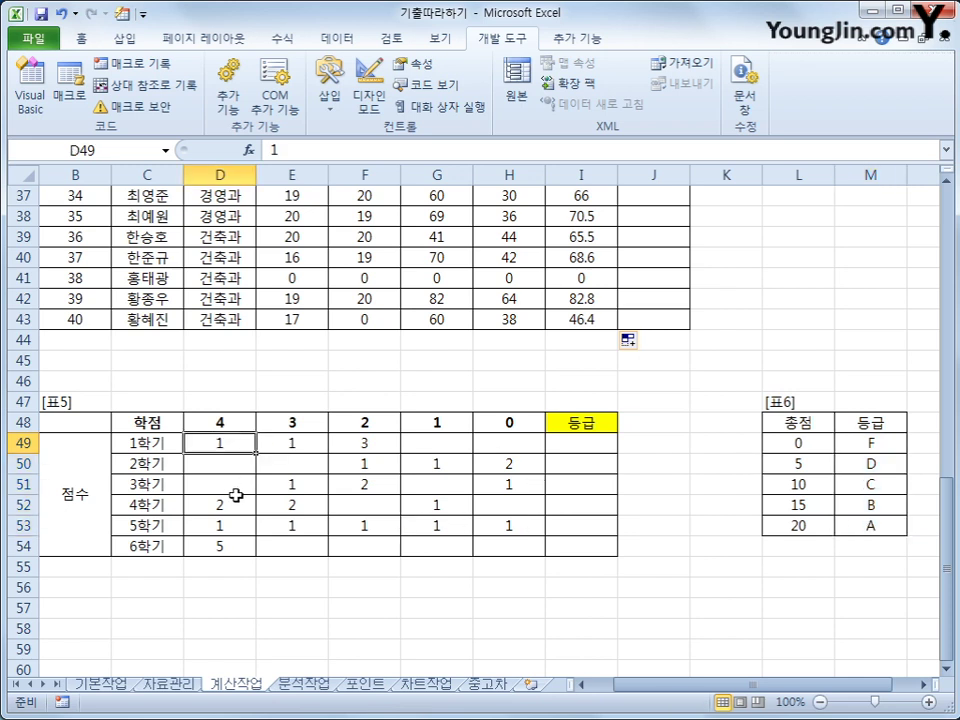
pyautogui.click(229, 422)
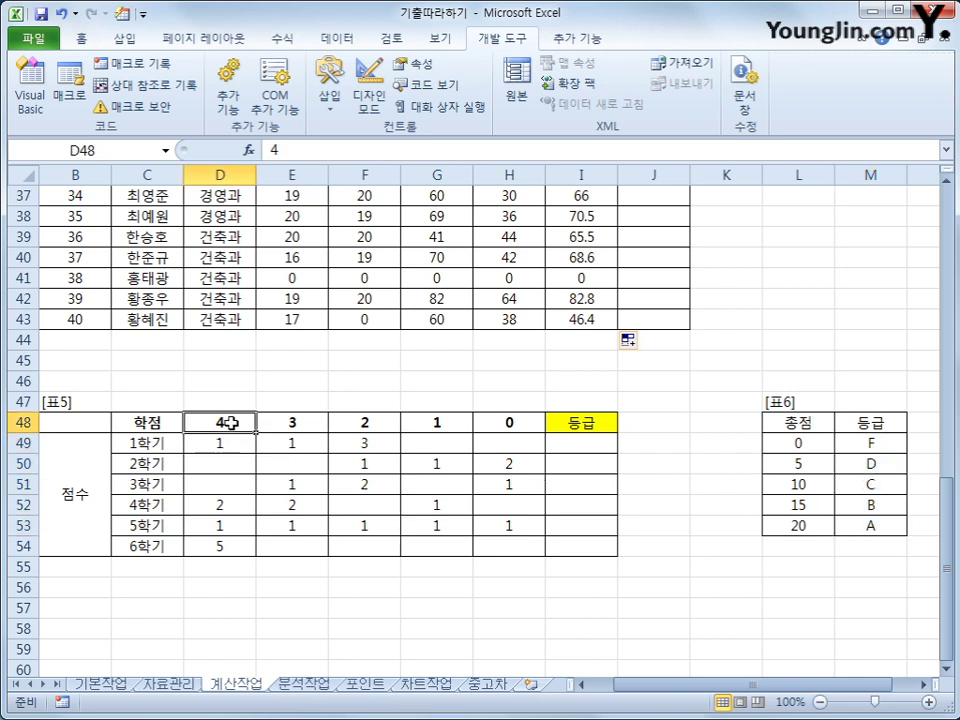
pyautogui.click(311, 445)
pyautogui.click(315, 421)
pyautogui.click(378, 446)
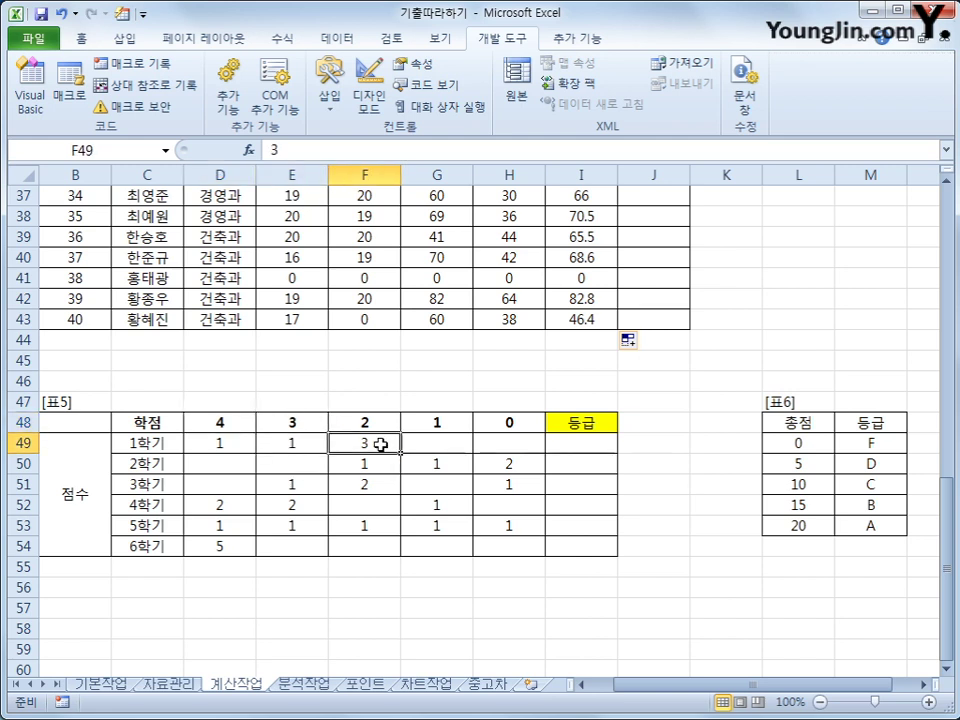
pyautogui.click(377, 424)
pyautogui.click(457, 427)
pyautogui.click(437, 444)
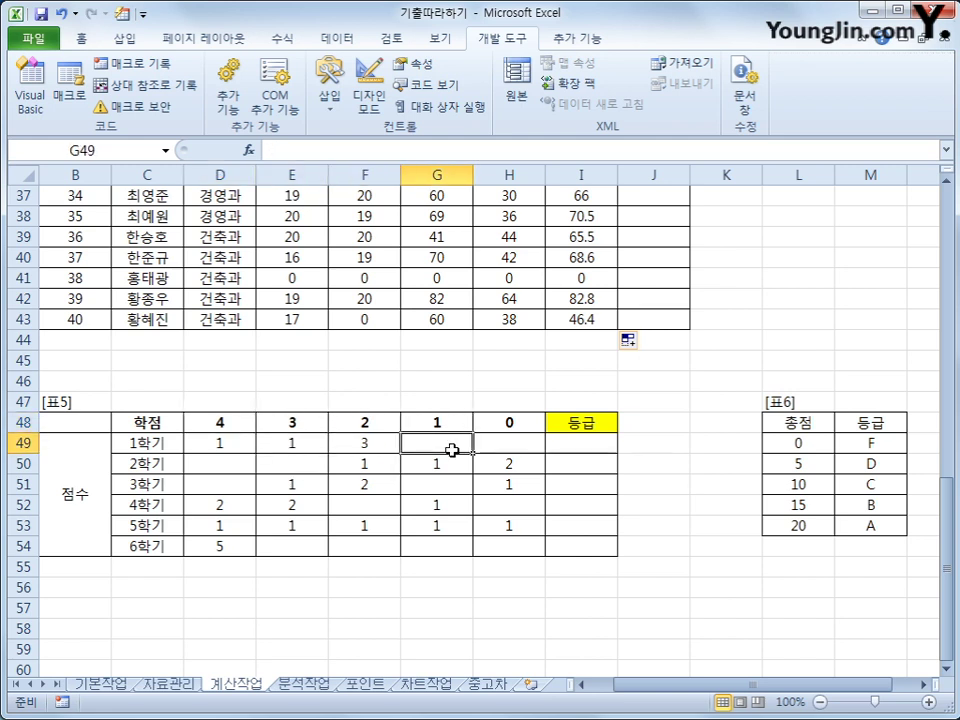
pyautogui.click(521, 425)
pyautogui.click(520, 445)
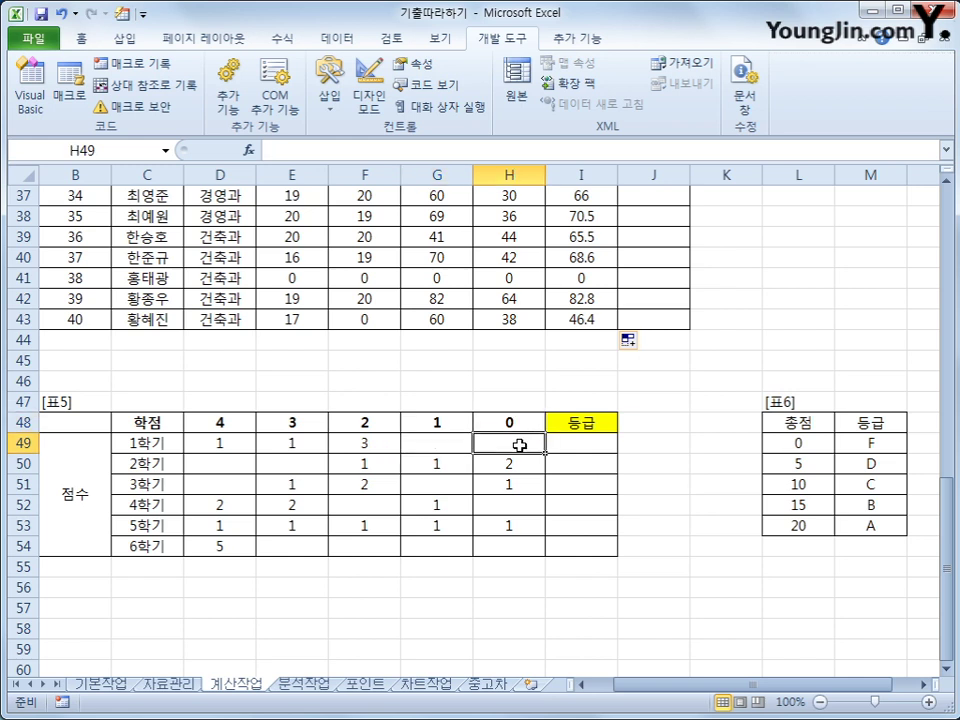
pyautogui.click(579, 448)
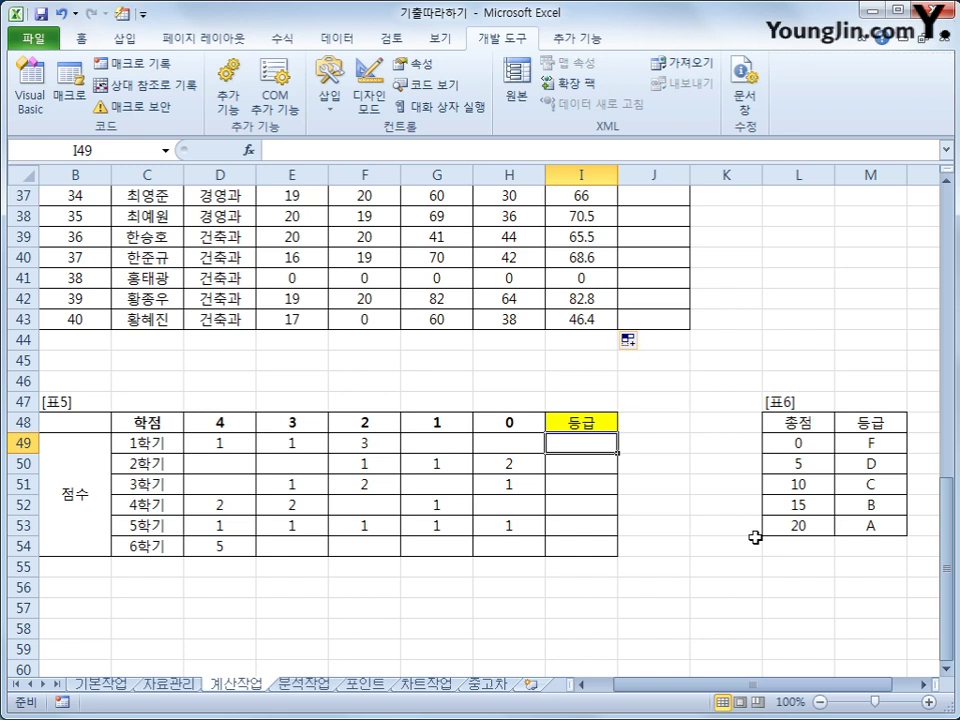
# Enter =SUMPRODUCT(D49:H49,$D$48:$H$48) in I49 and fill it down to I54.
pyautogui.write('=s')
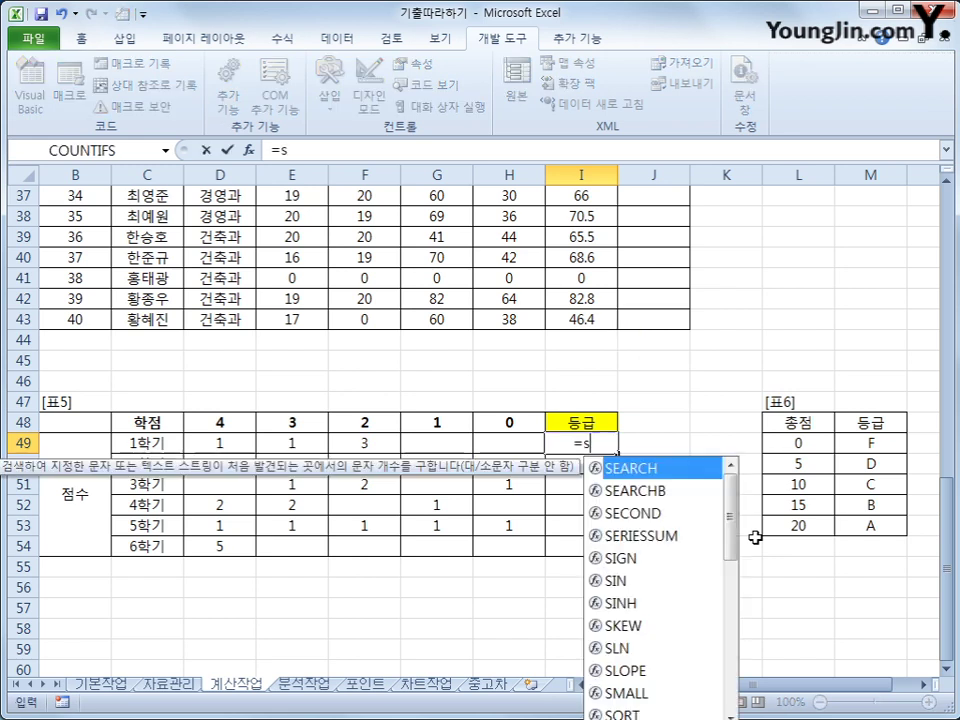
pyautogui.write('ump')
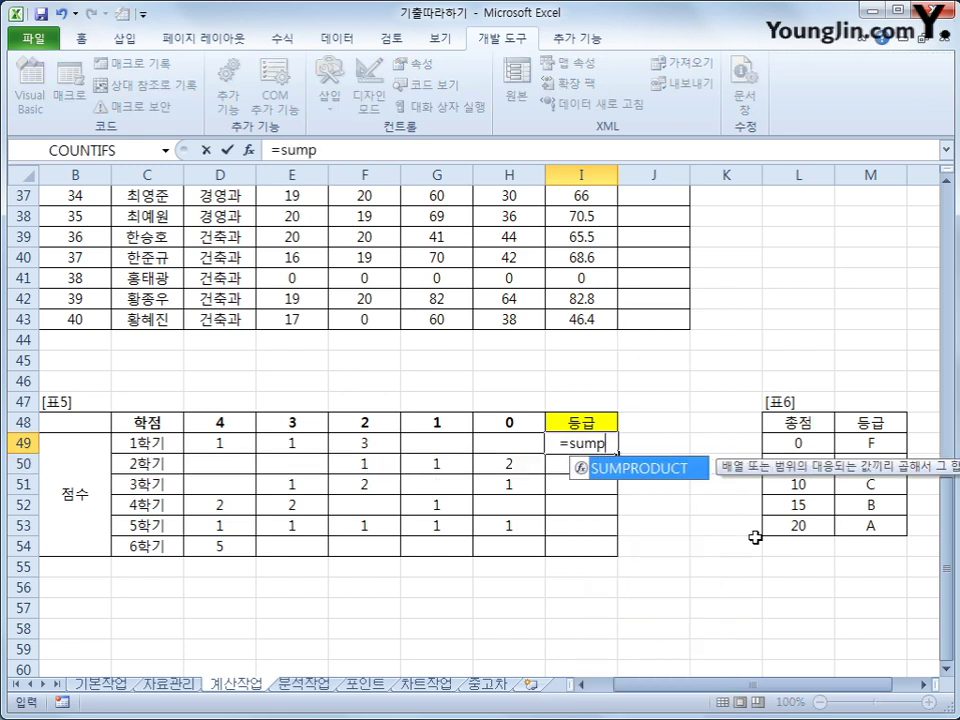
pyautogui.press('Tab')
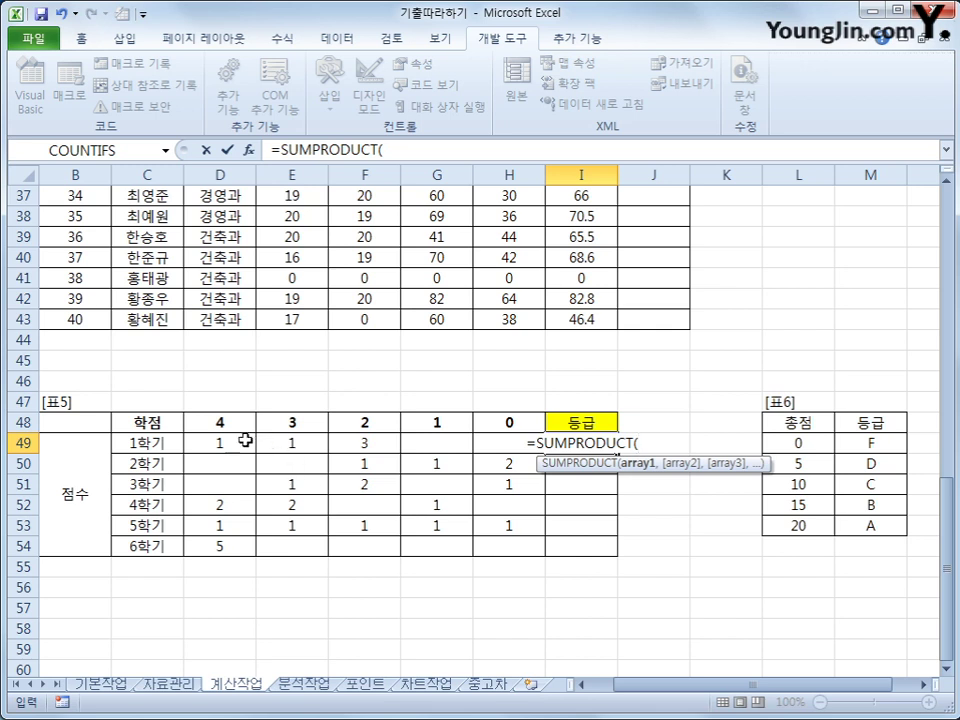
pyautogui.moveTo(249, 439); pyautogui.dragTo(493, 437)
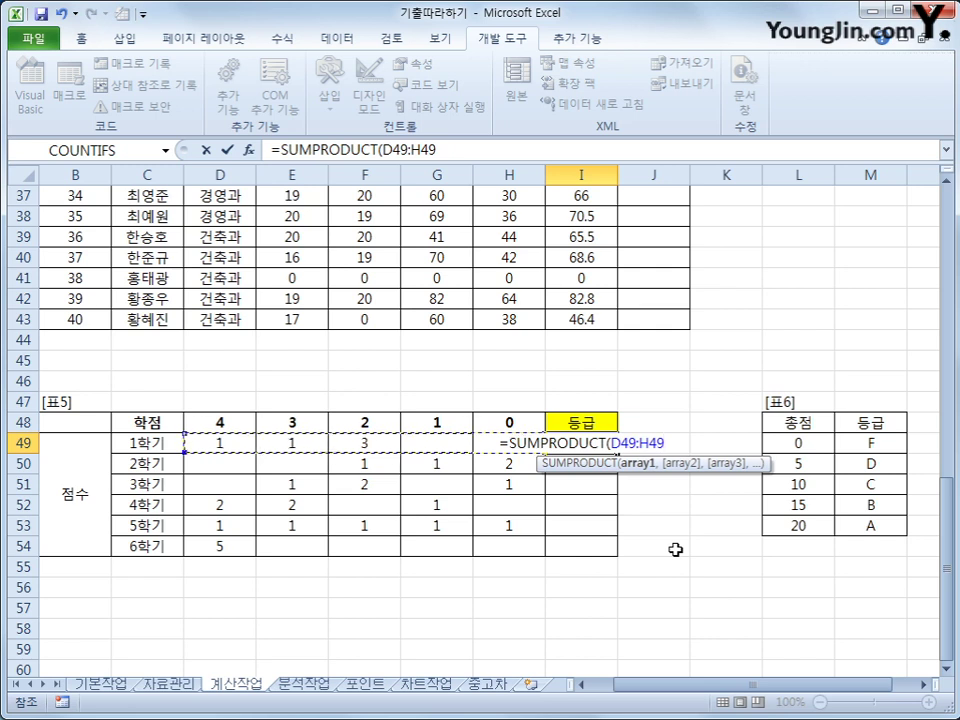
pyautogui.write(',')
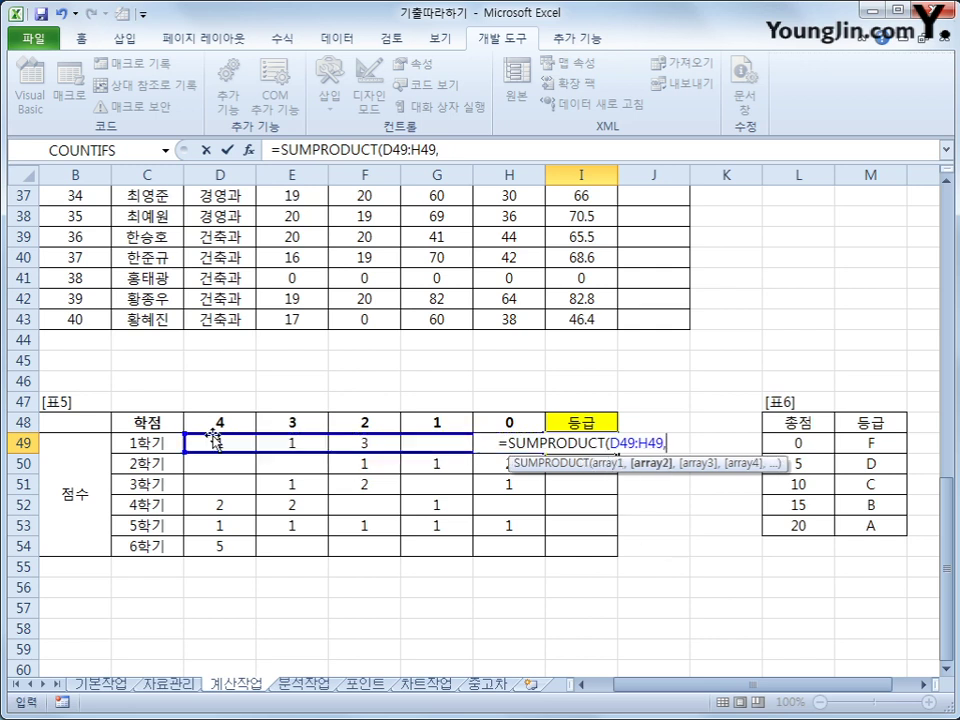
pyautogui.click(217, 424)
pyautogui.moveTo(217, 424); pyautogui.dragTo(498, 422)
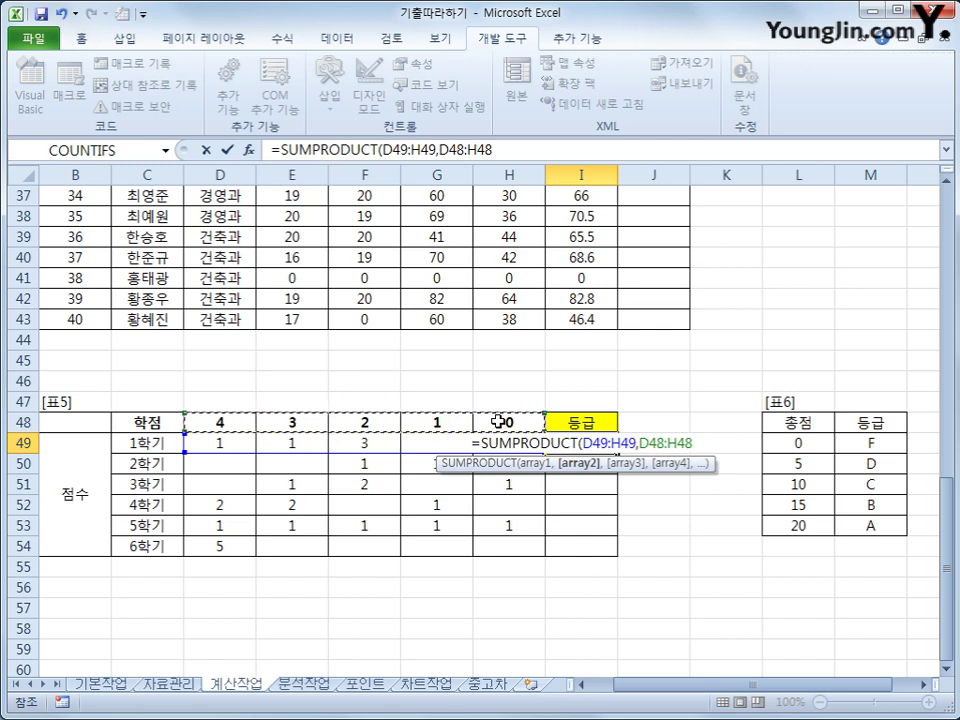
pyautogui.press('F4')
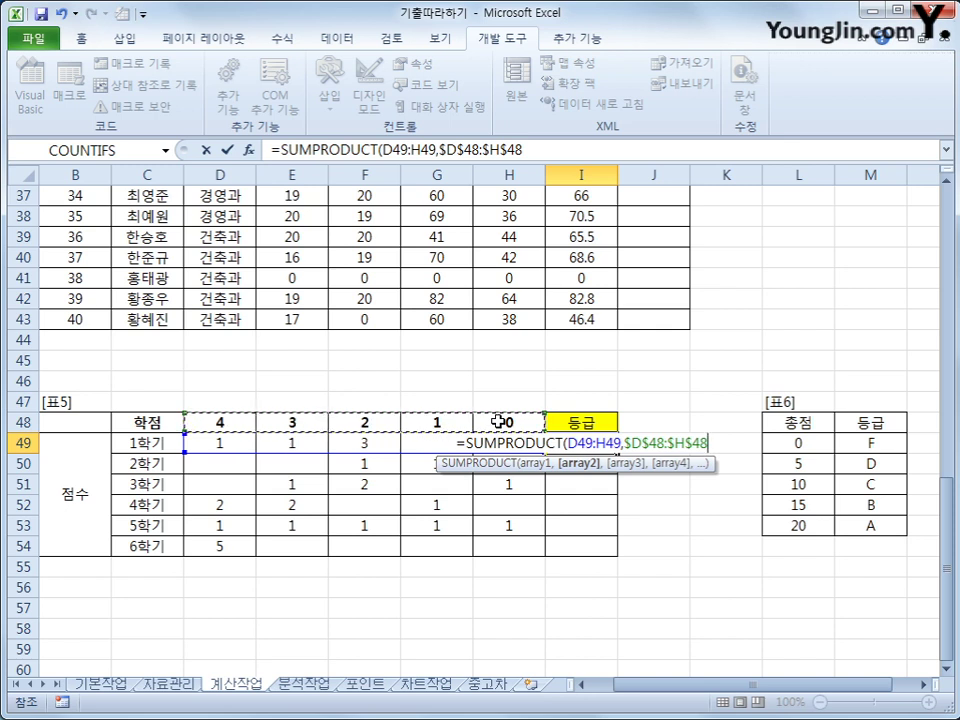
pyautogui.write(')')
pyautogui.hotkey('ctrl', 'Return')
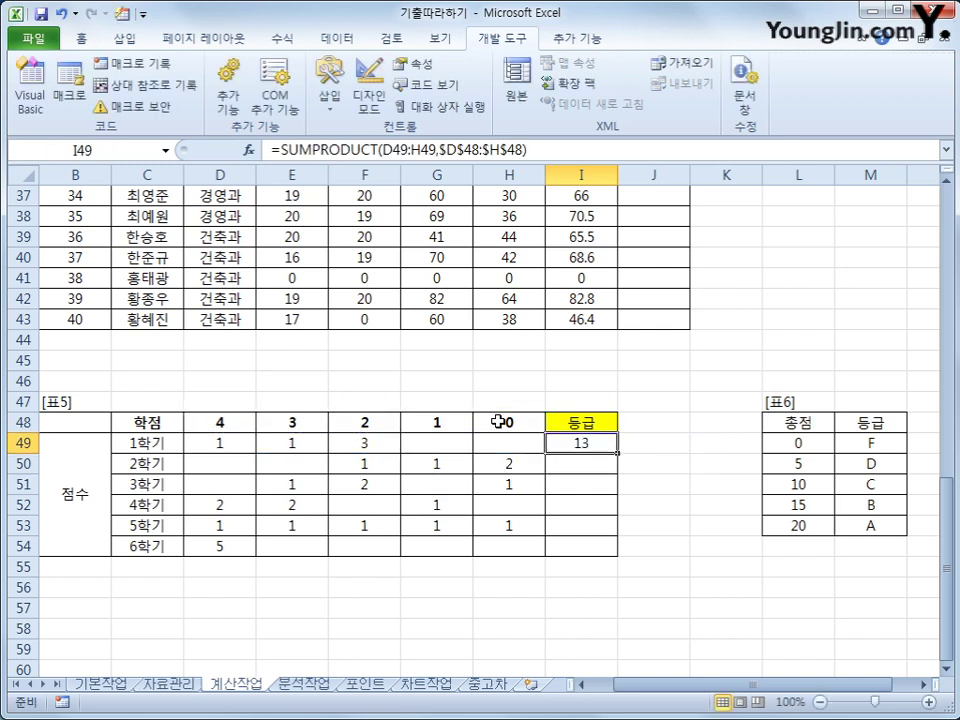
pyautogui.moveTo(617, 453); pyautogui.dragTo(619, 561)
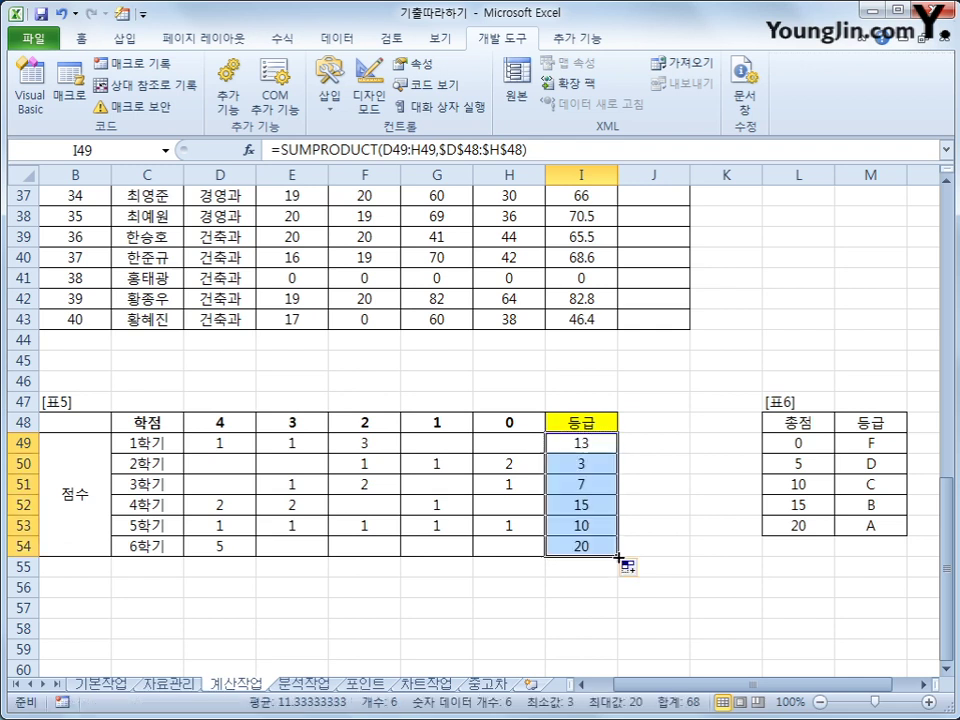
pyautogui.click(799, 443)
pyautogui.click(882, 444)
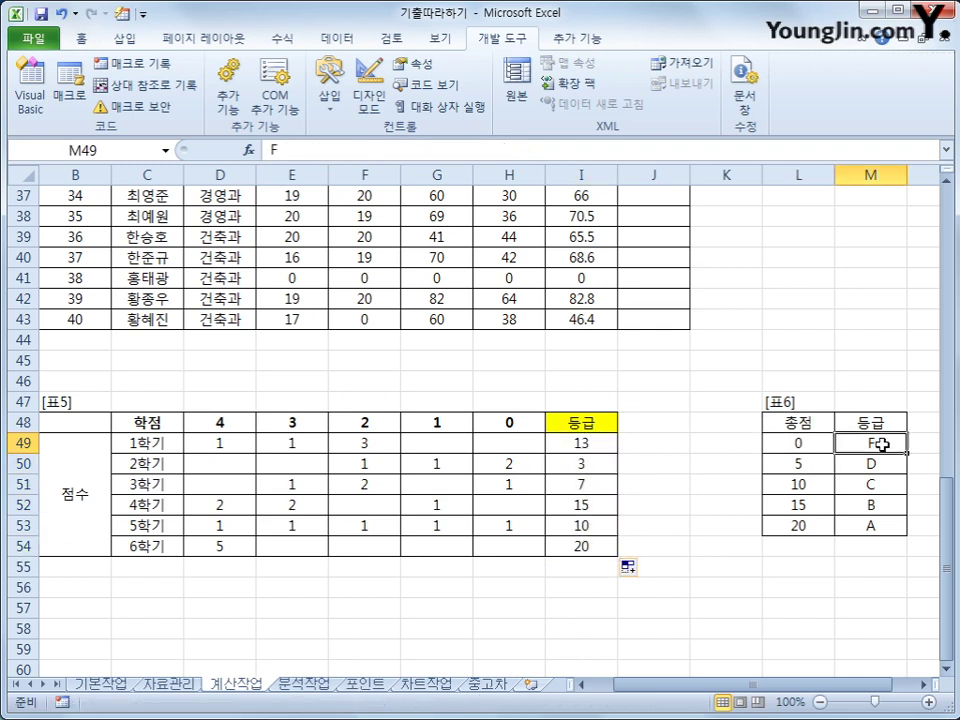
pyautogui.click(815, 466)
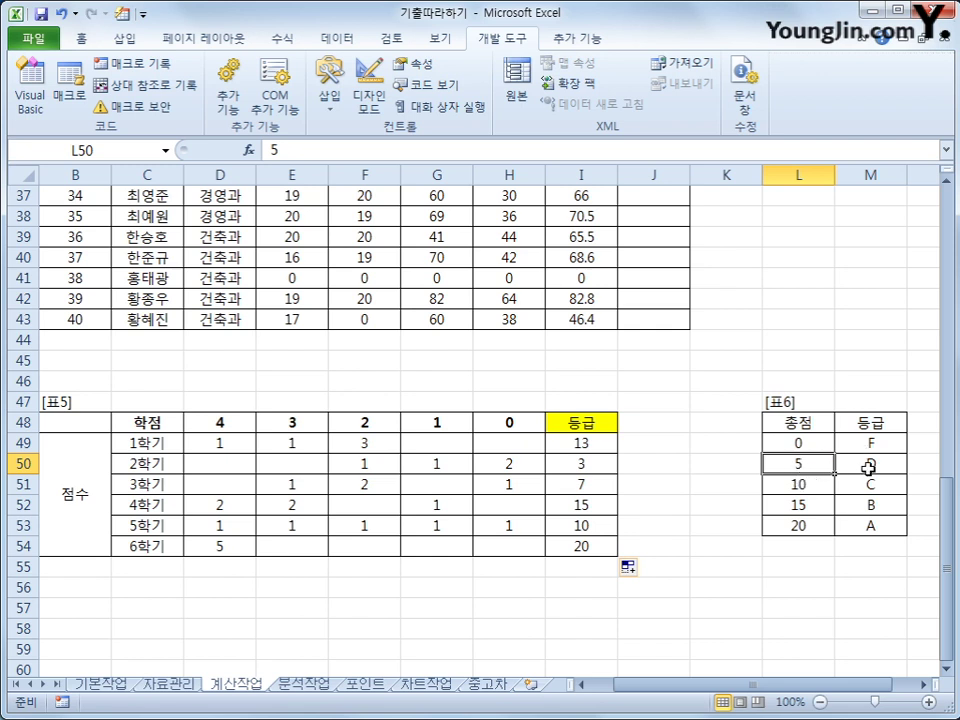
pyautogui.click(866, 466)
pyautogui.moveTo(829, 482); pyautogui.dragTo(830, 505)
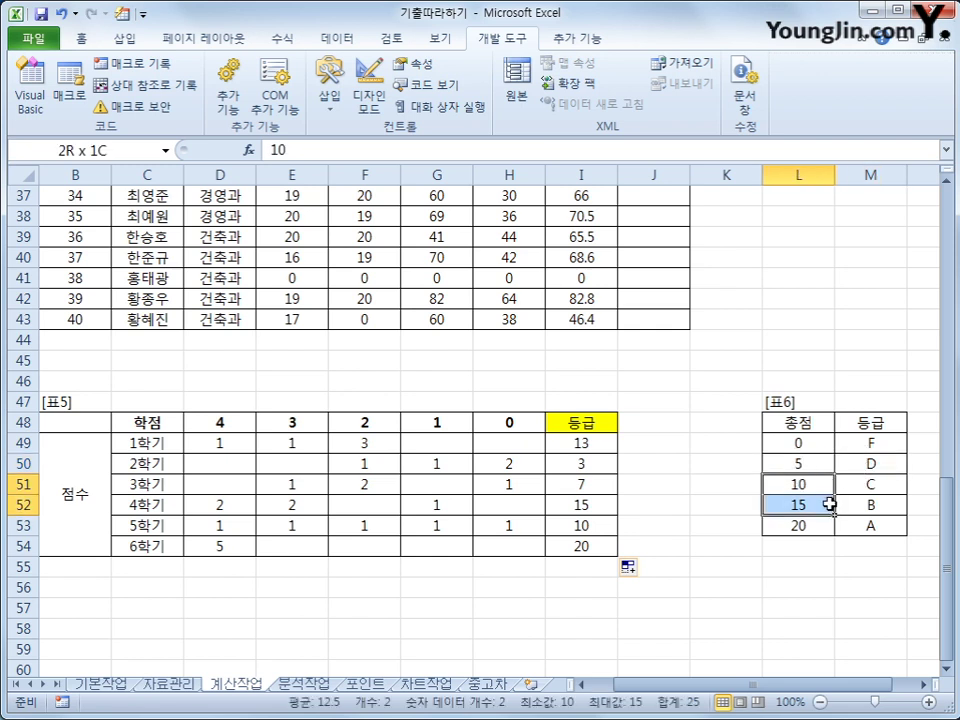
pyautogui.click(858, 485)
pyautogui.click(816, 505)
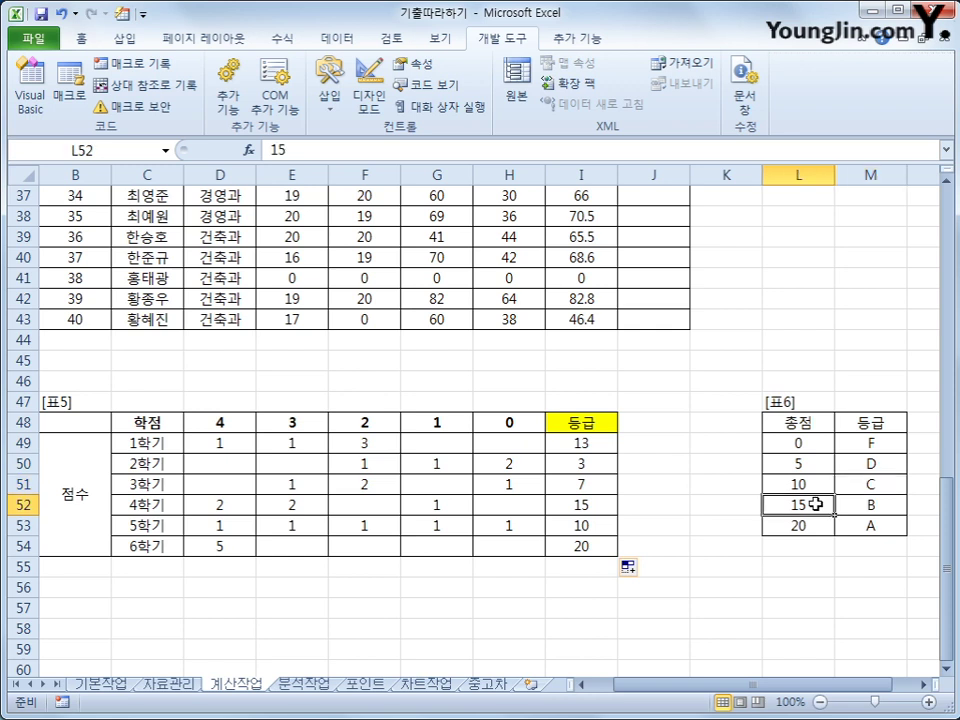
pyautogui.click(855, 505)
pyautogui.click(830, 525)
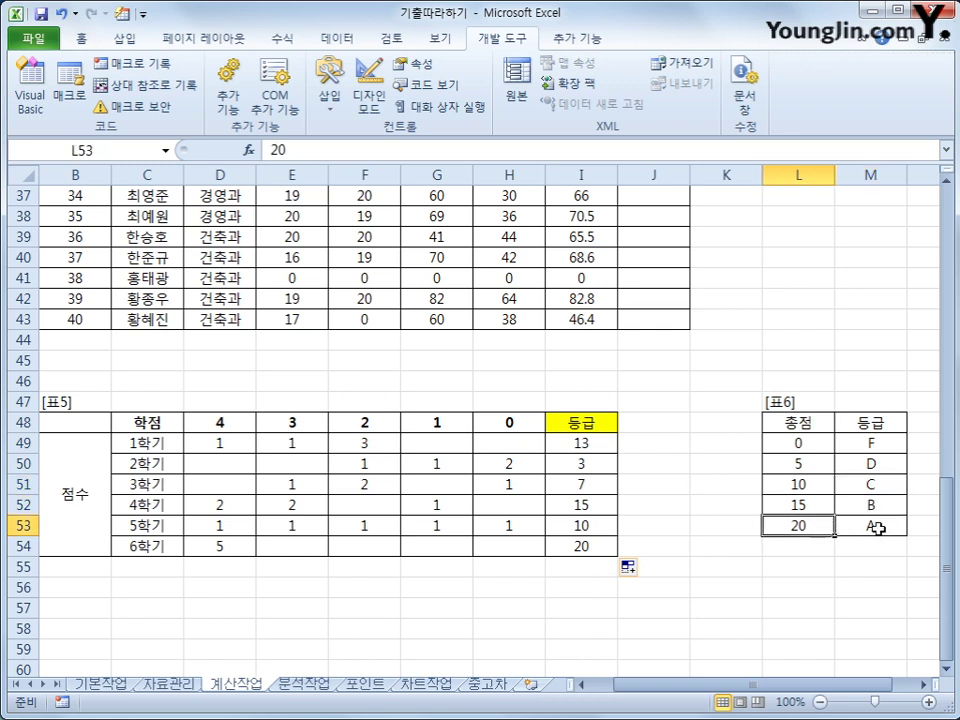
pyautogui.click(877, 528)
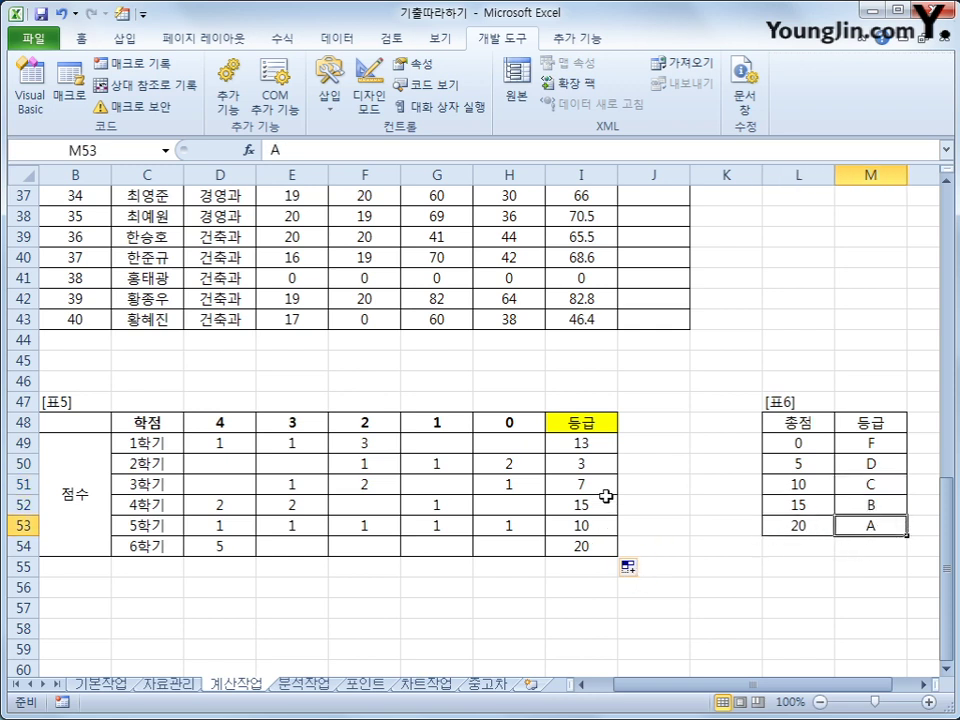
pyautogui.click(605, 452)
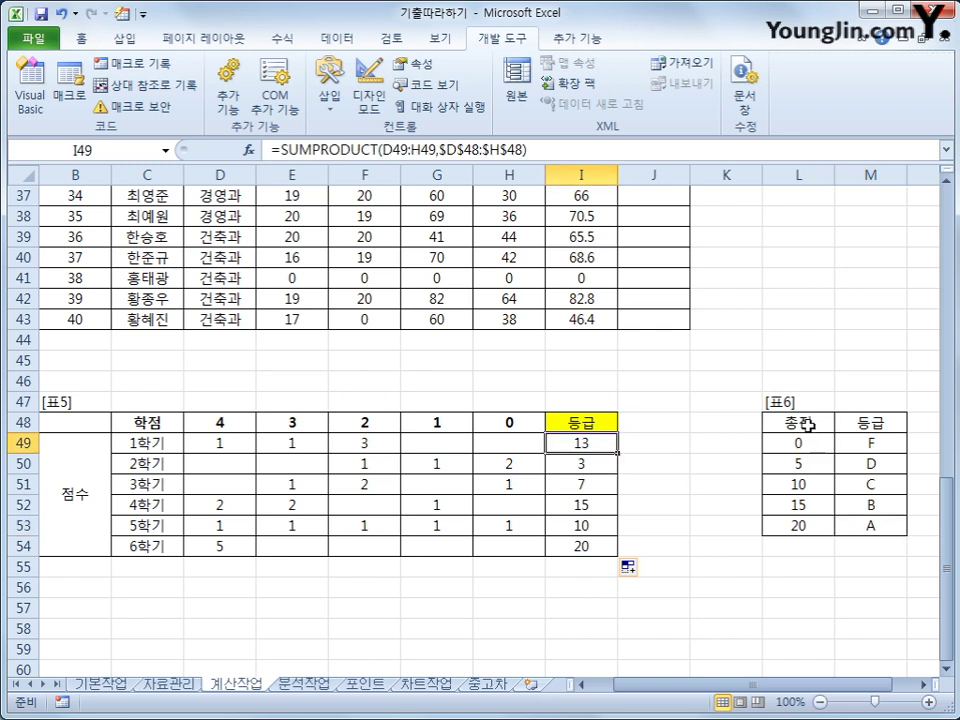
pyautogui.moveTo(797, 422); pyautogui.dragTo(866, 523)
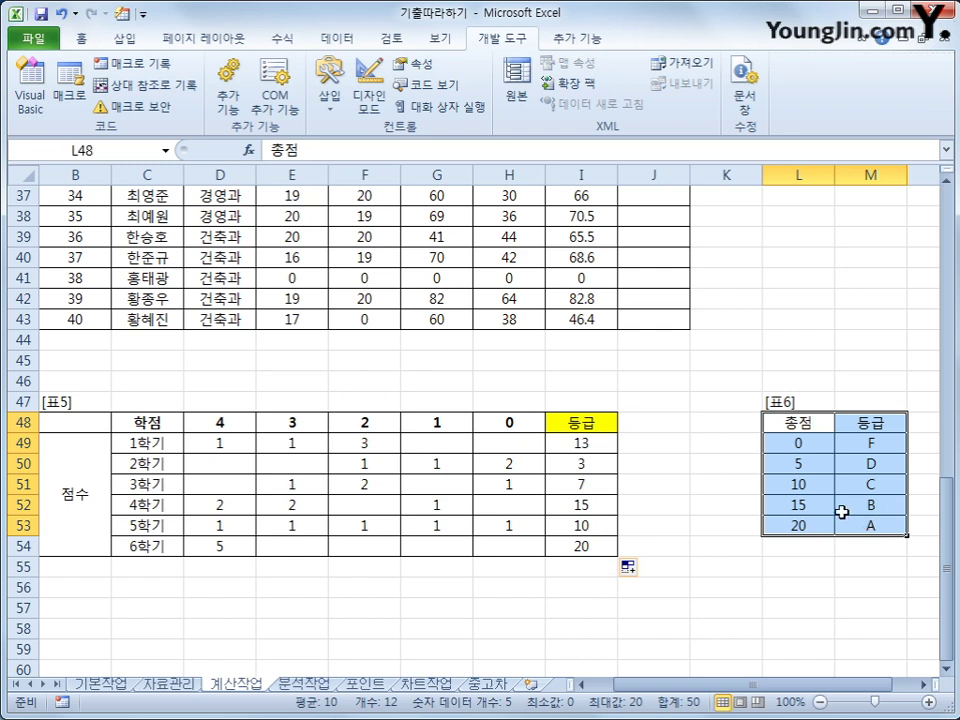
pyautogui.moveTo(799, 446); pyautogui.dragTo(816, 522)
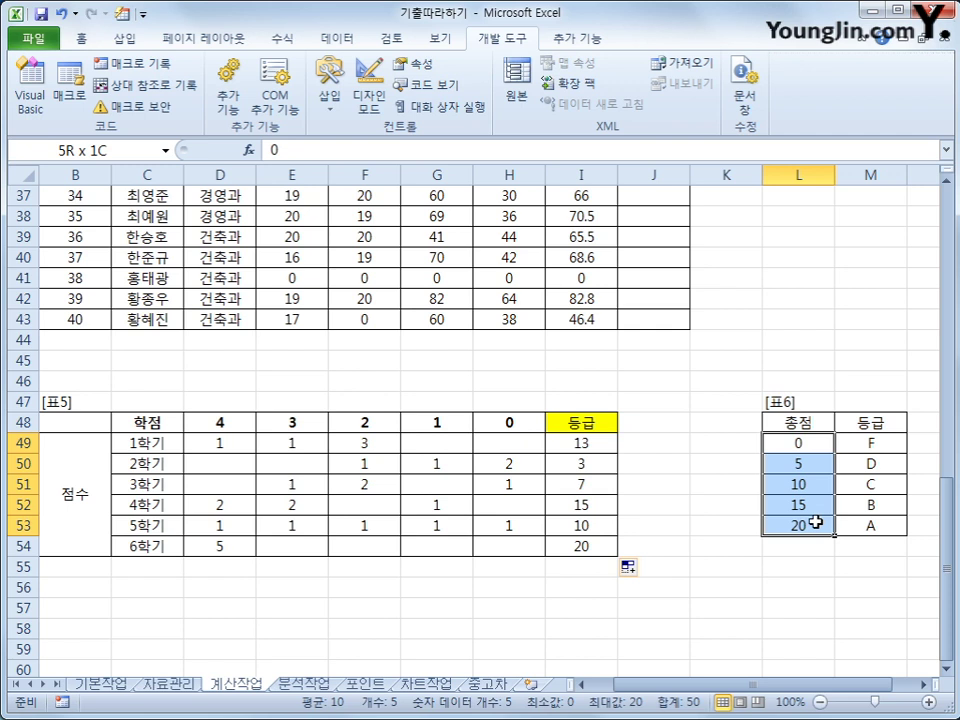
pyautogui.moveTo(868, 441); pyautogui.dragTo(873, 522)
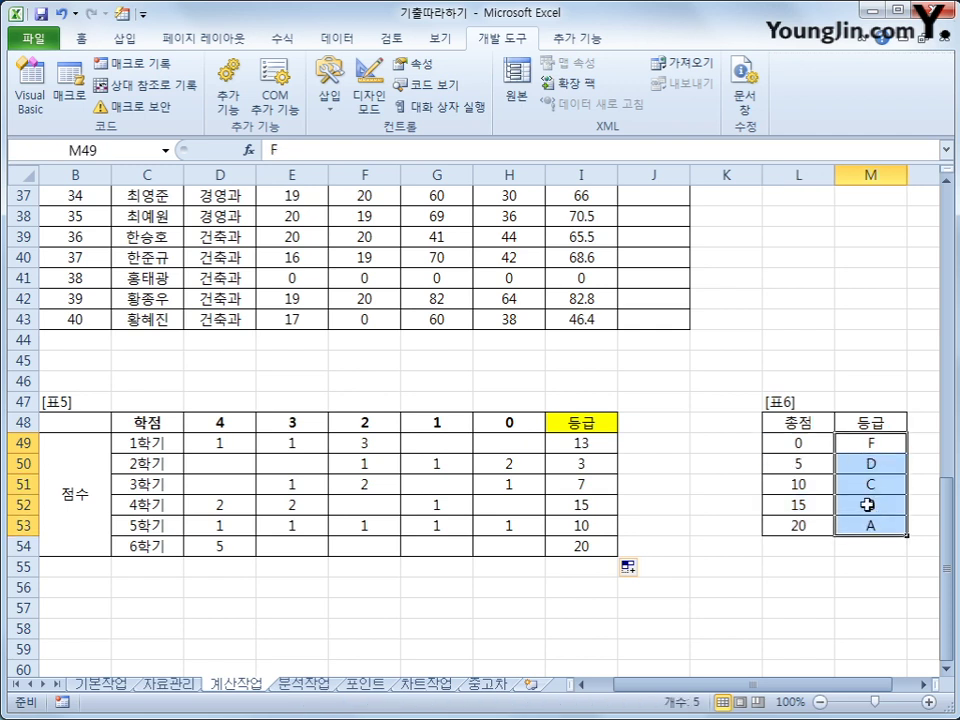
pyautogui.click(598, 446)
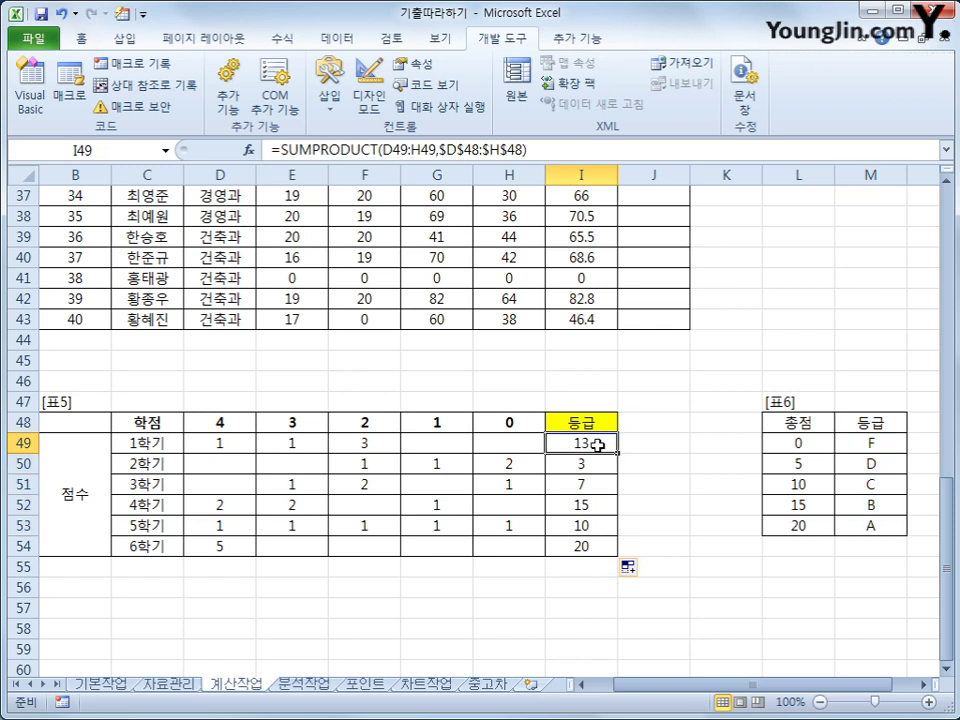
# Wrap I49's SUMPRODUCT total in VLOOKUP on the absolute table $L$49:$M$53, returning column 2.
pyautogui.click(283, 150)
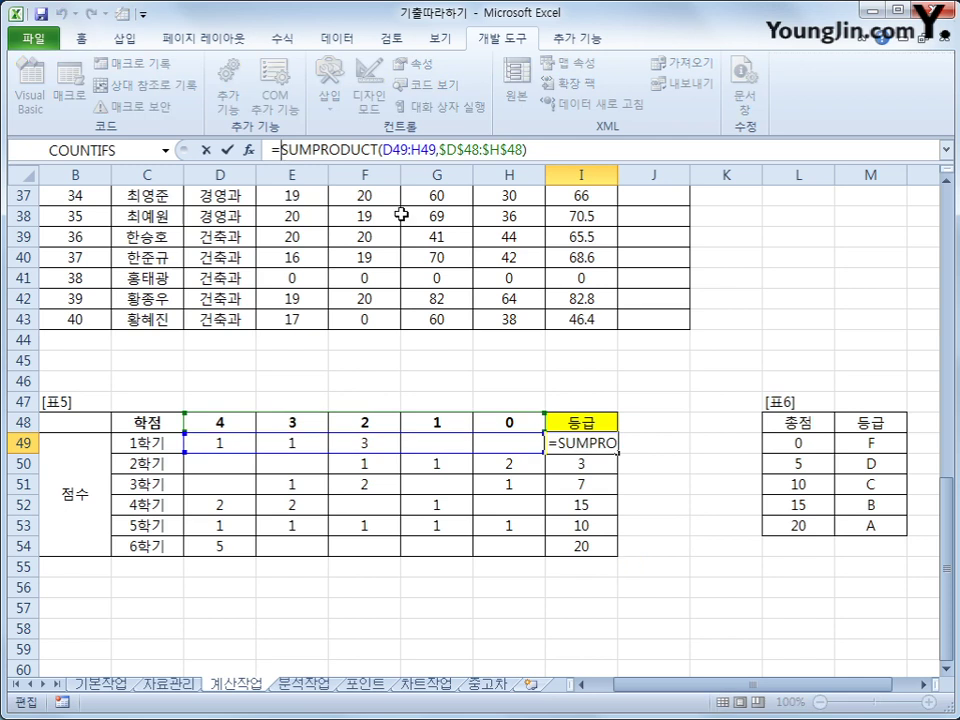
pyautogui.write('vl')
pyautogui.press('Tab')
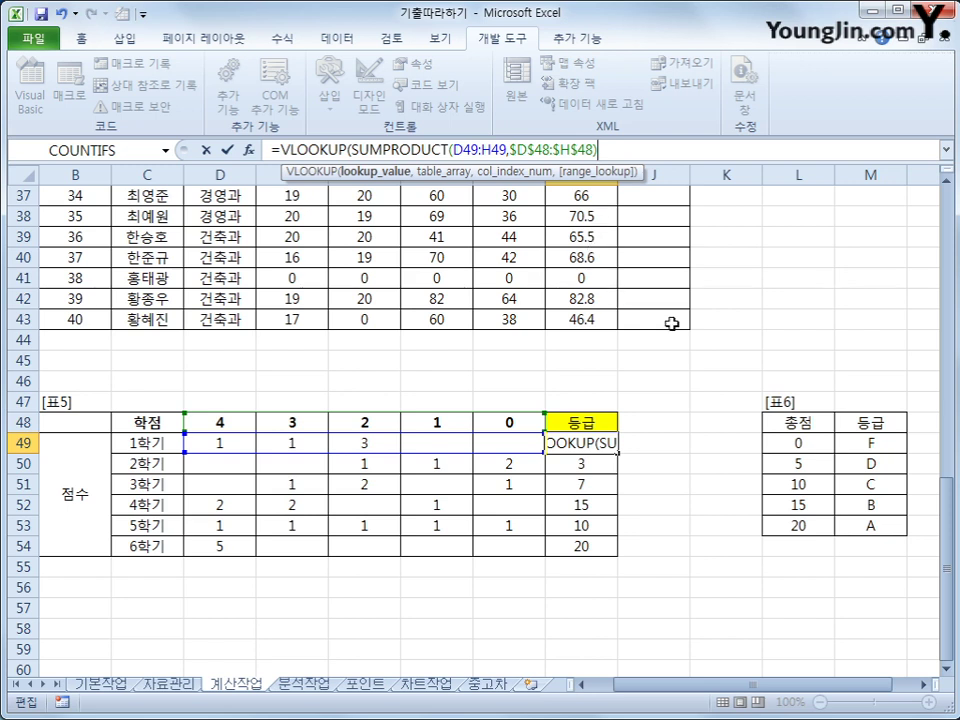
pyautogui.write(',')
pyautogui.moveTo(790, 442); pyautogui.dragTo(848, 536)
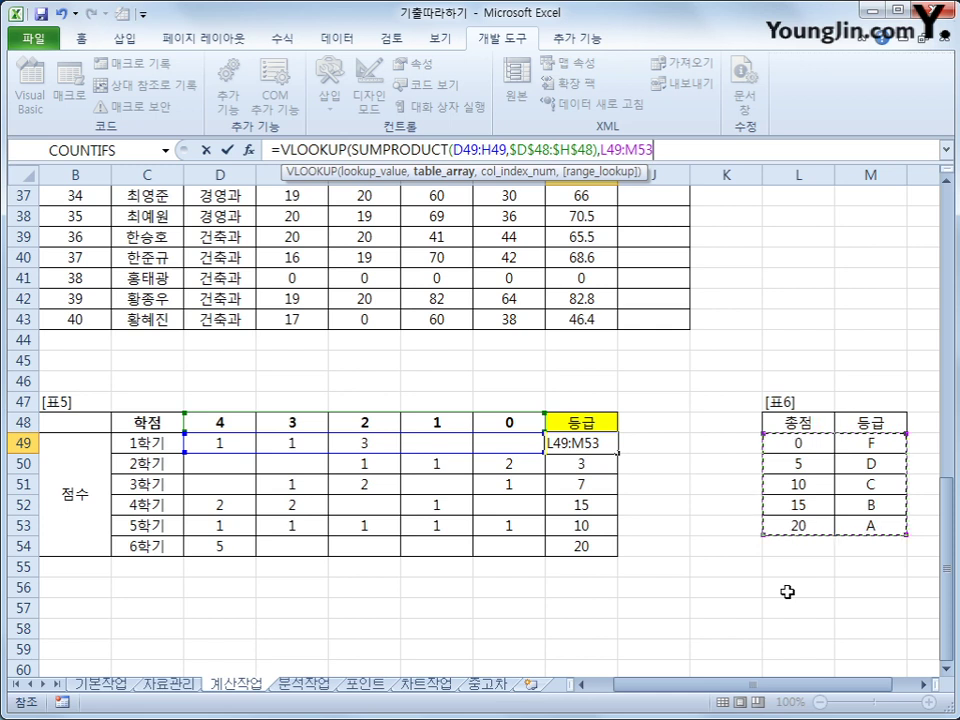
pyautogui.press('F4')
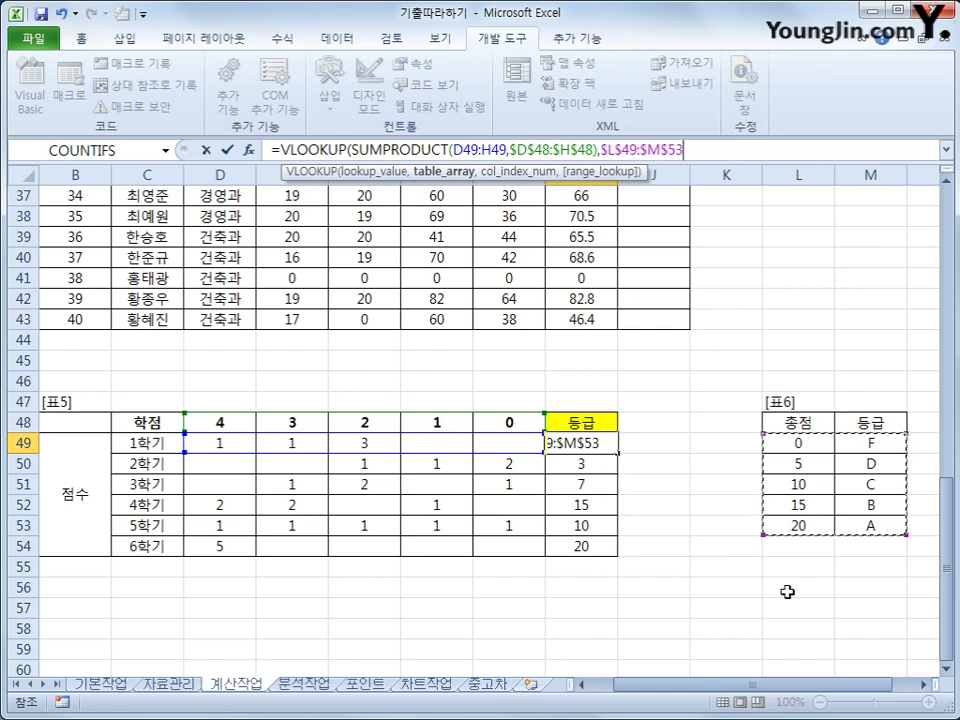
pyautogui.write(',')
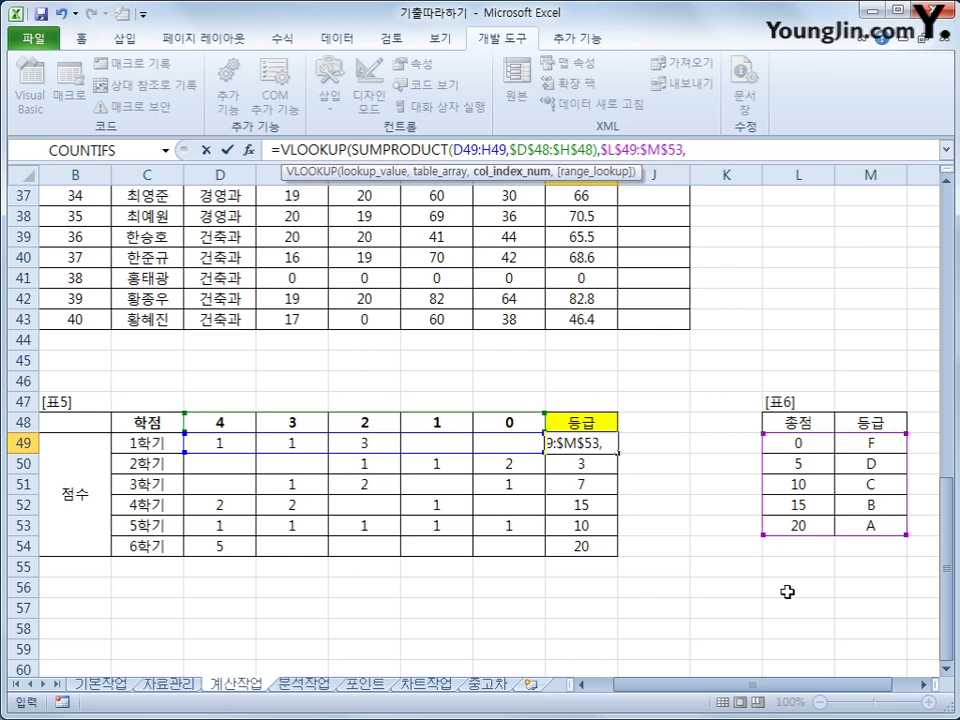
pyautogui.write('2,')
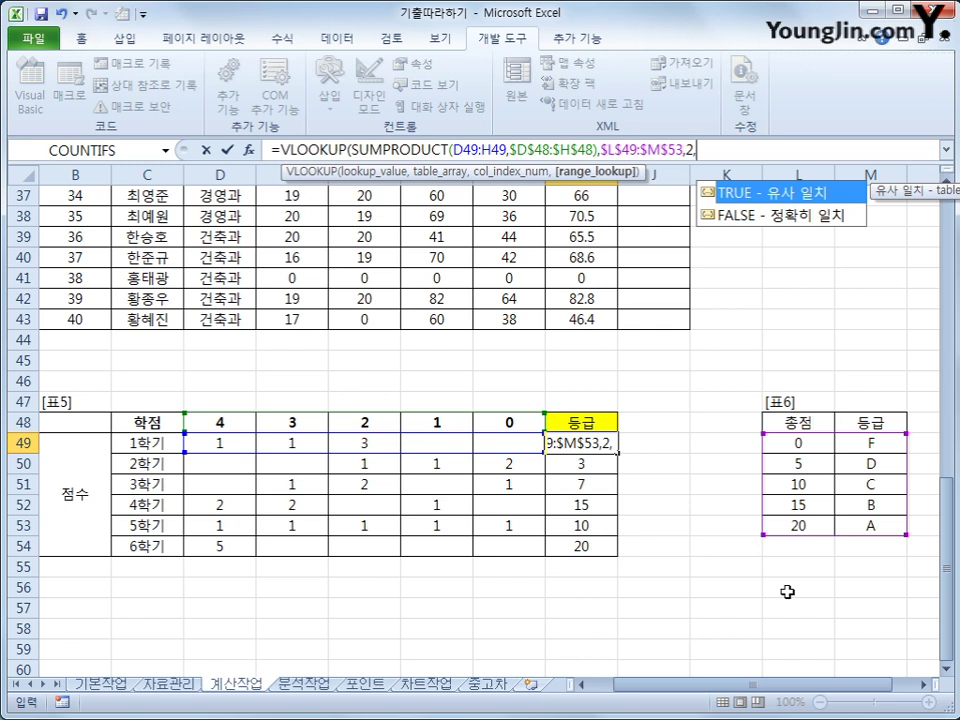
pyautogui.press('BackSpace')
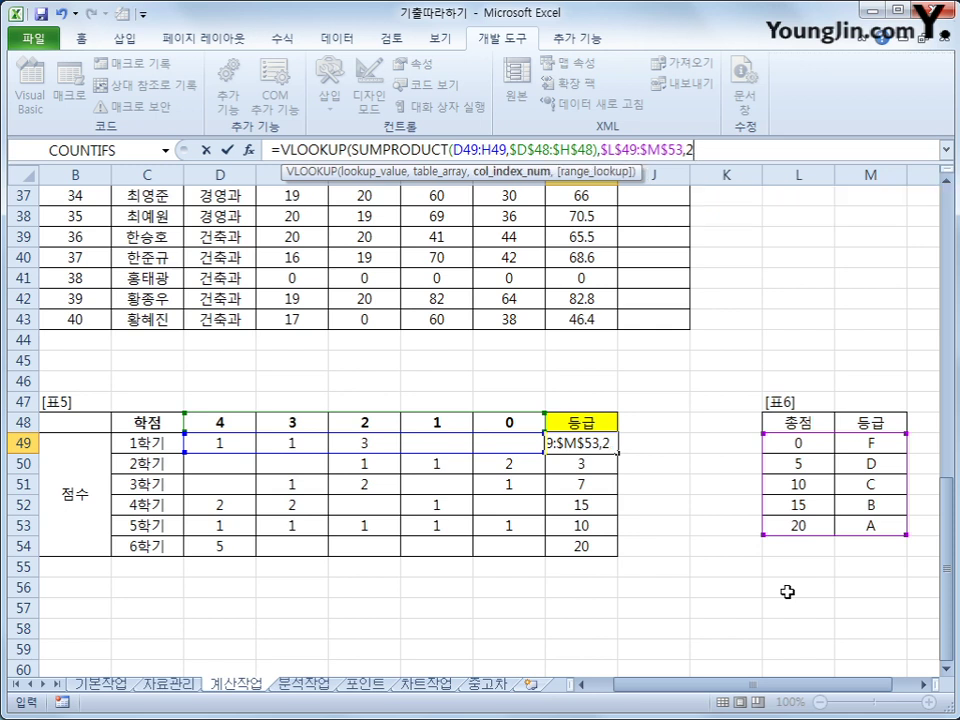
pyautogui.write(')')
pyautogui.press('Return')
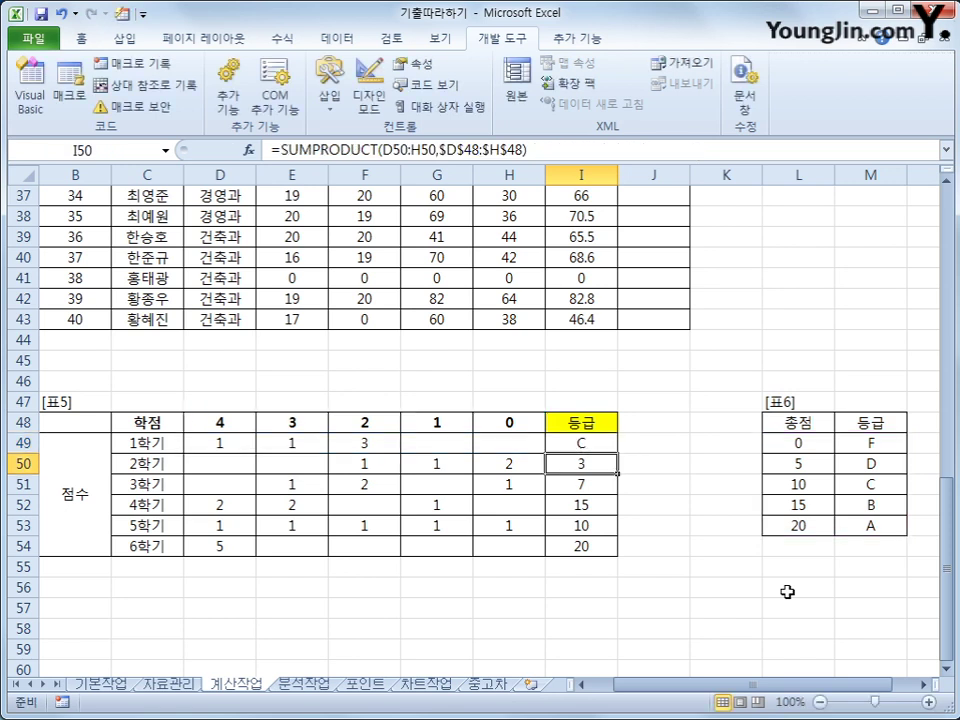
# Copy the I49 grade formula down through I54, producing C, F, D, B, C, A.
pyautogui.press('Up')
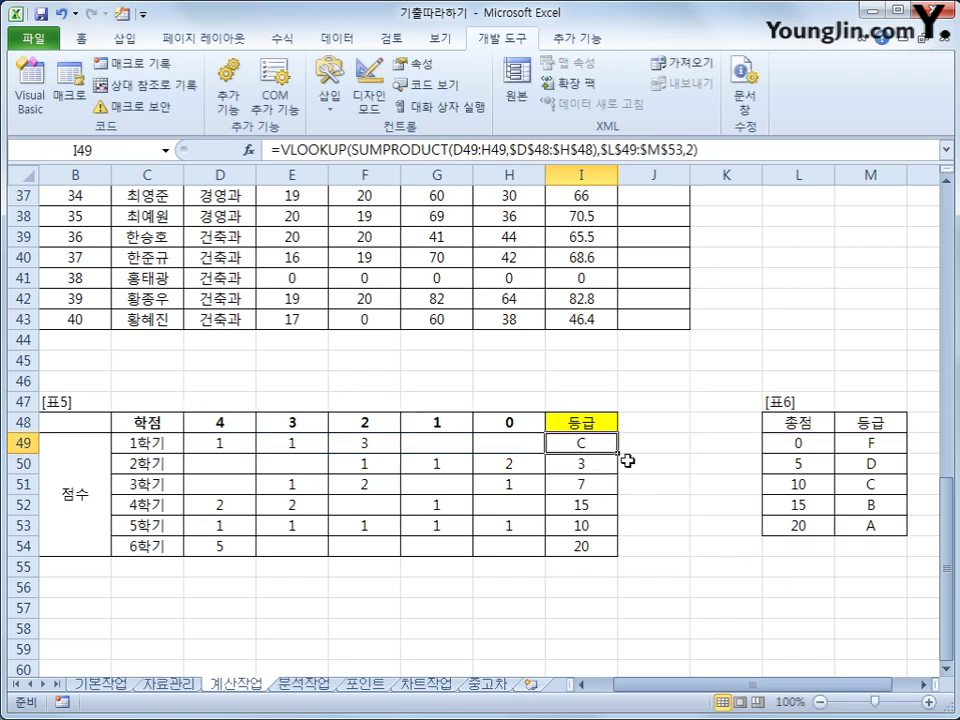
pyautogui.moveTo(617, 453); pyautogui.dragTo(608, 550)
pyautogui.click(604, 543)
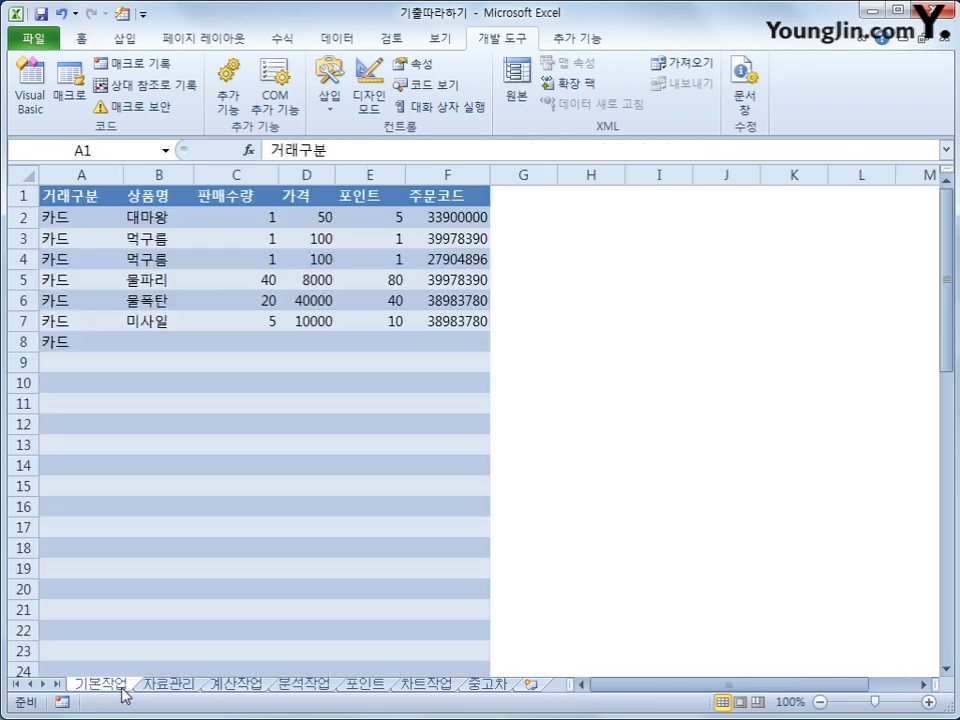
pyautogui.click(98, 684)
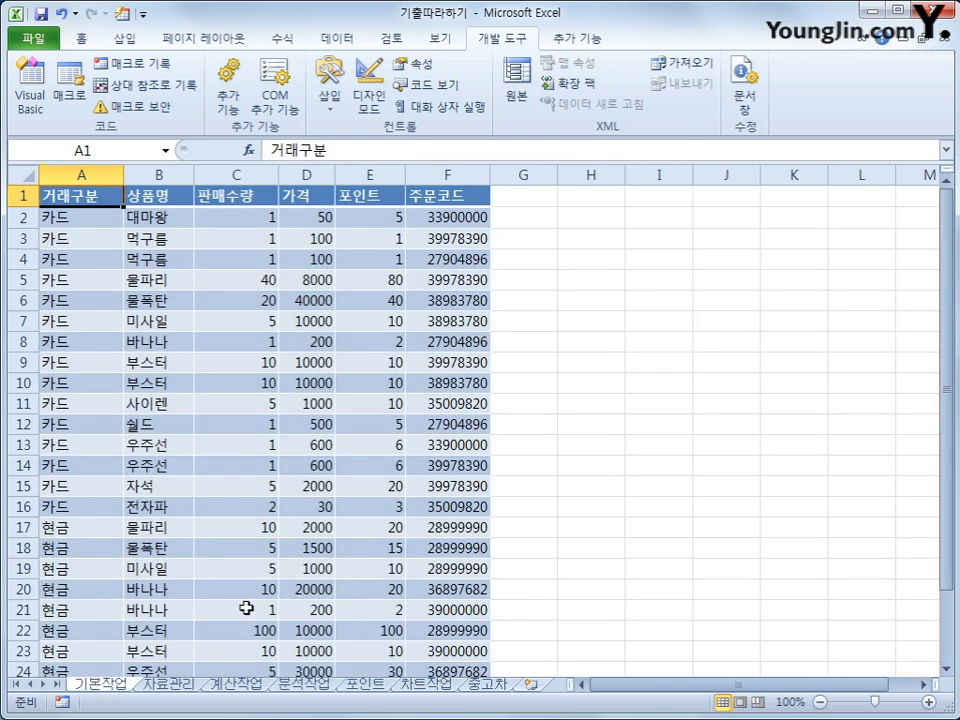
pyautogui.scroll(-1, 199, 574)
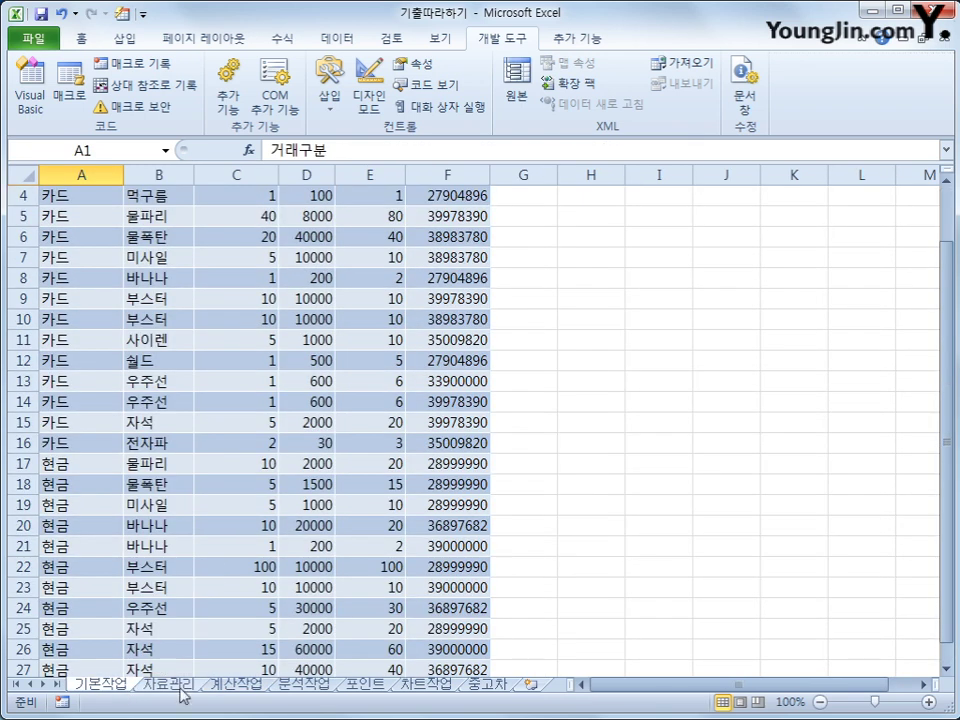
pyautogui.click(168, 684)
pyautogui.scroll(-2, 432, 572)
pyautogui.scroll(-6, 432, 572)
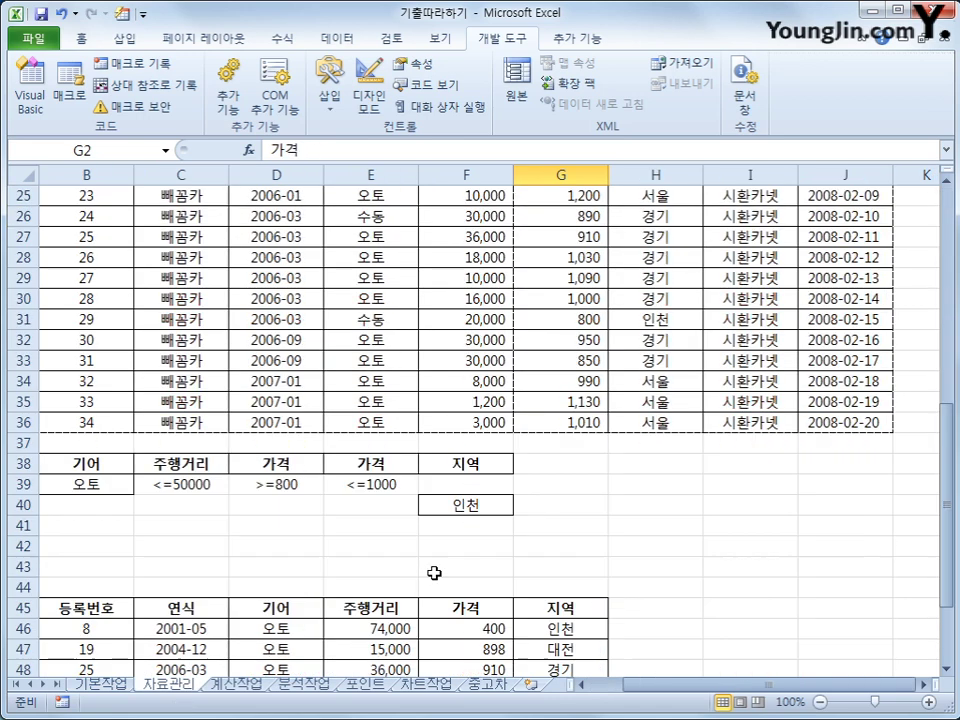
pyautogui.click(431, 465)
pyautogui.click(433, 632)
pyautogui.scroll(6, 433, 632)
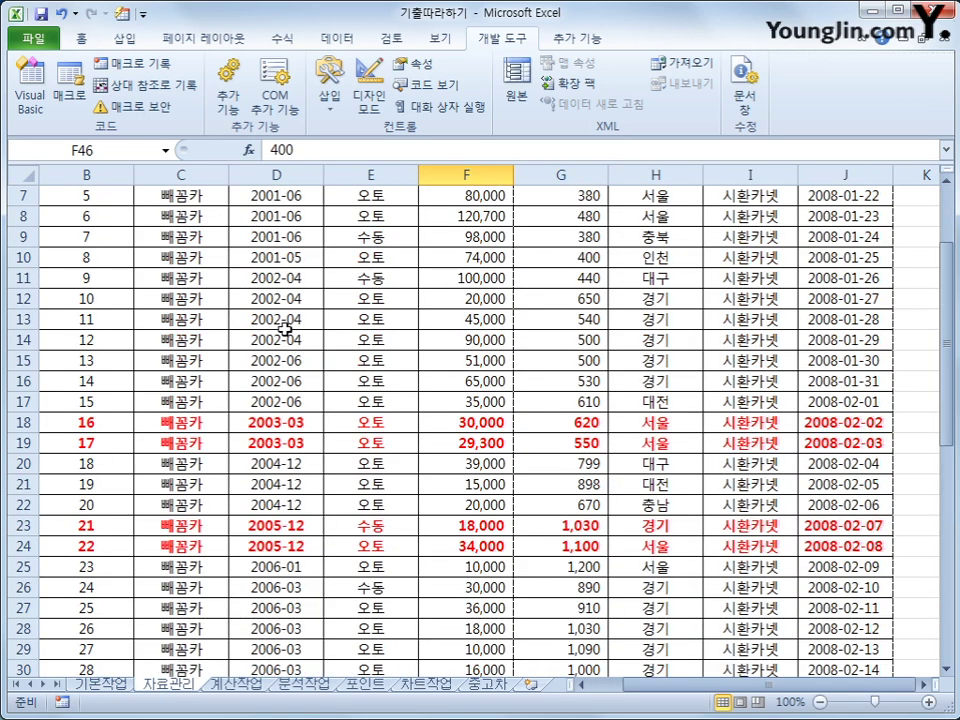
pyautogui.scroll(2, 281, 330)
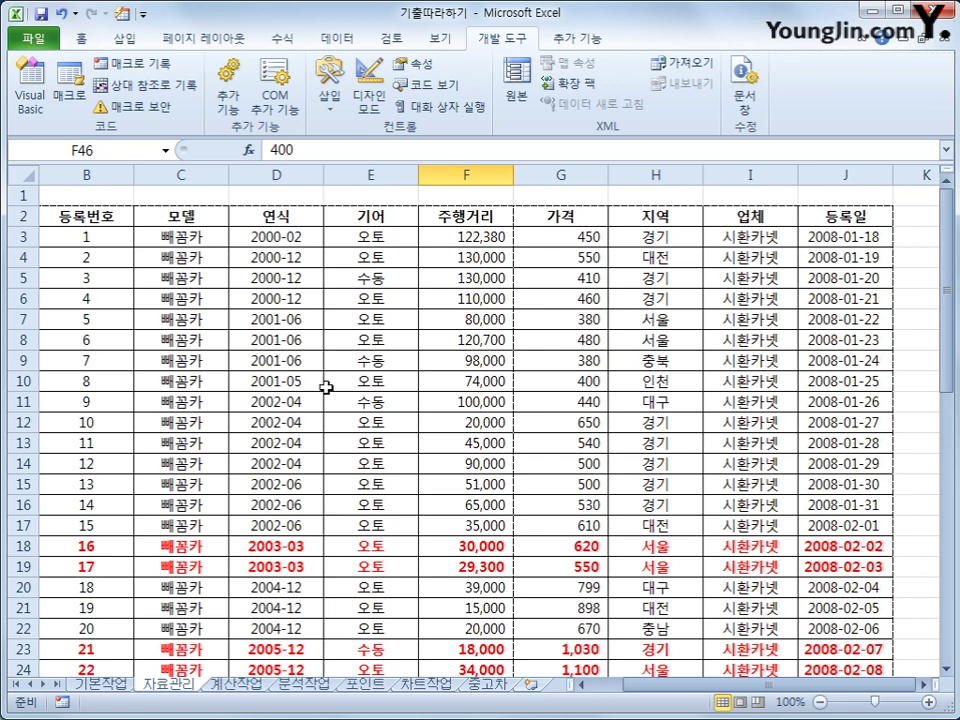
pyautogui.click(230, 688)
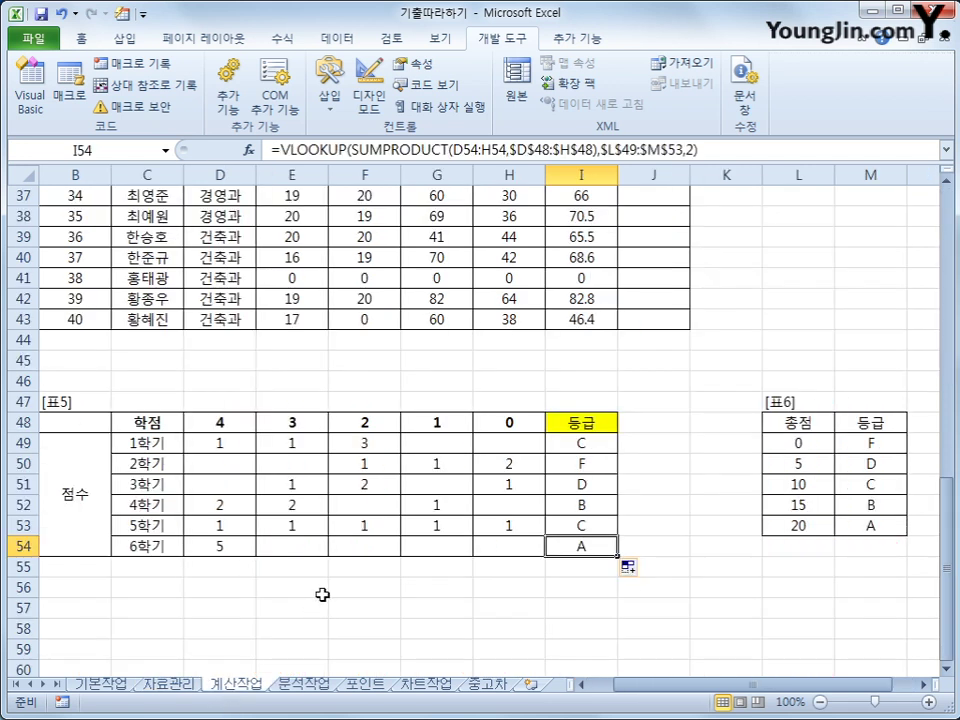
pyautogui.scroll(9, 322, 595)
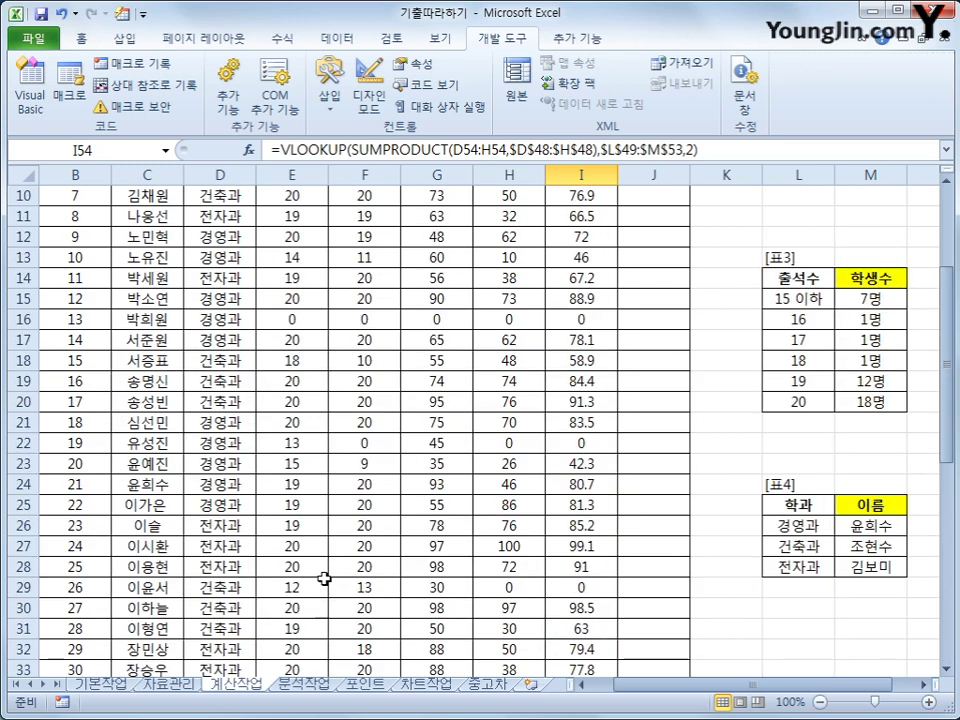
pyautogui.scroll(3, 321, 574)
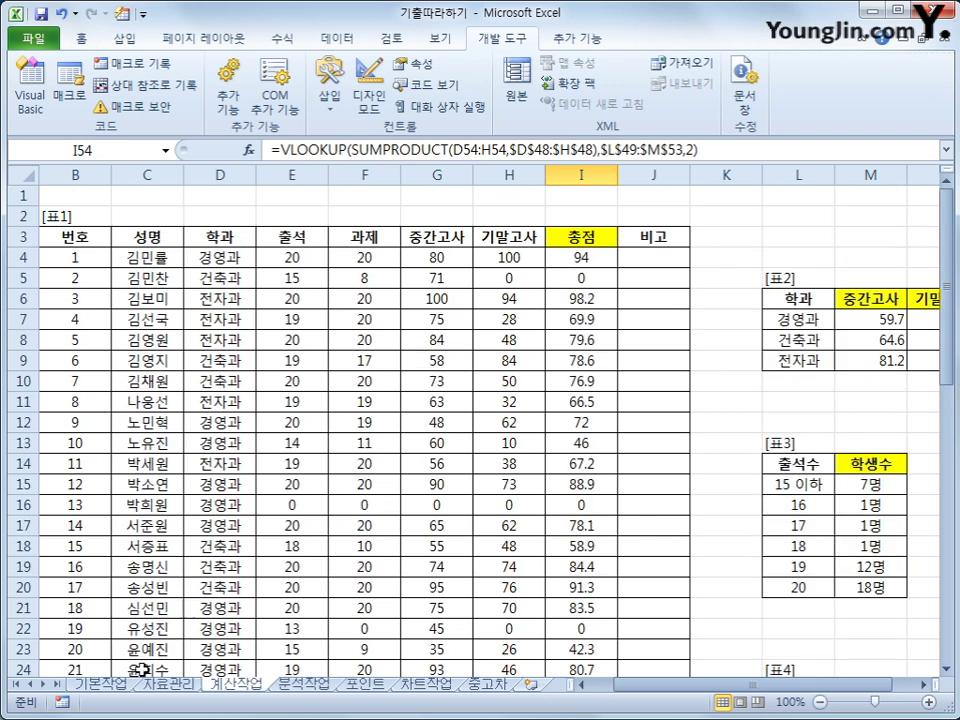